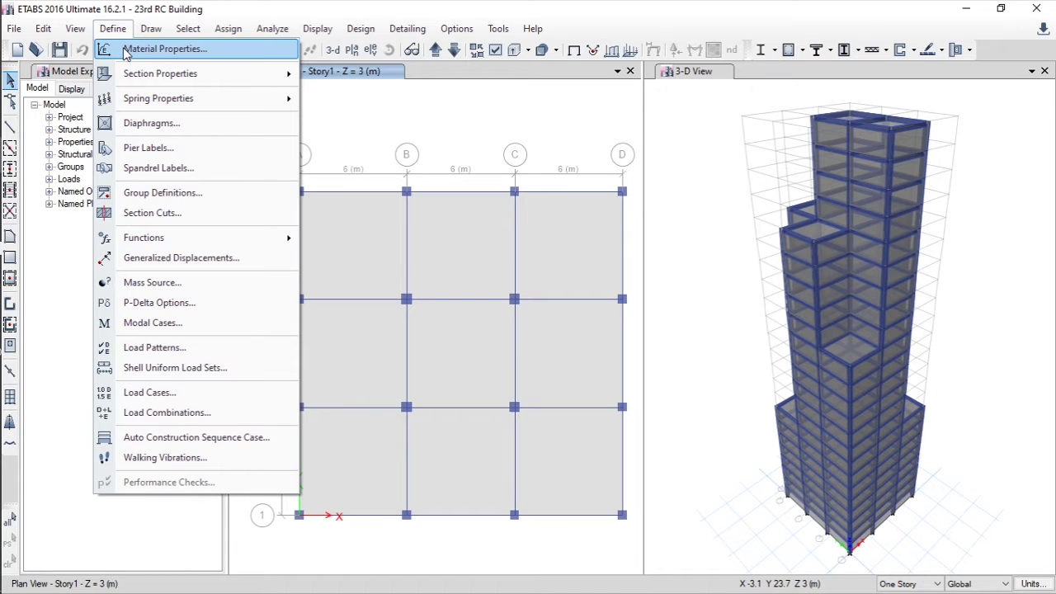
Review the defined materials M40, HYSD500 and Mild250 in the material list
{"action": "left_click", "coordinate": [123, 47]}
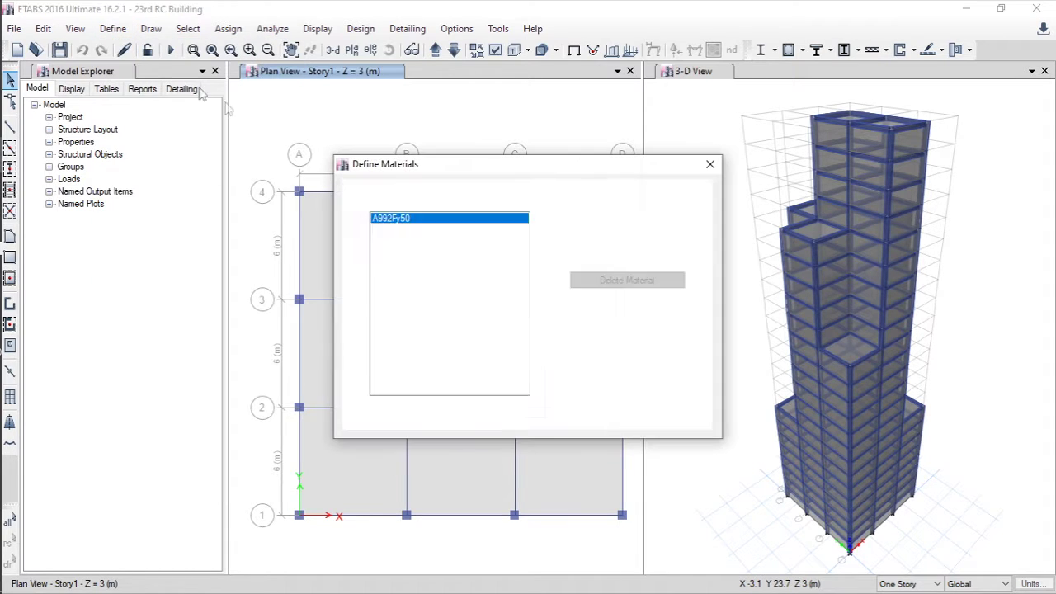
{"action": "left_click_drag", "start_coordinate": [476, 166], "coordinate": [367, 125]}
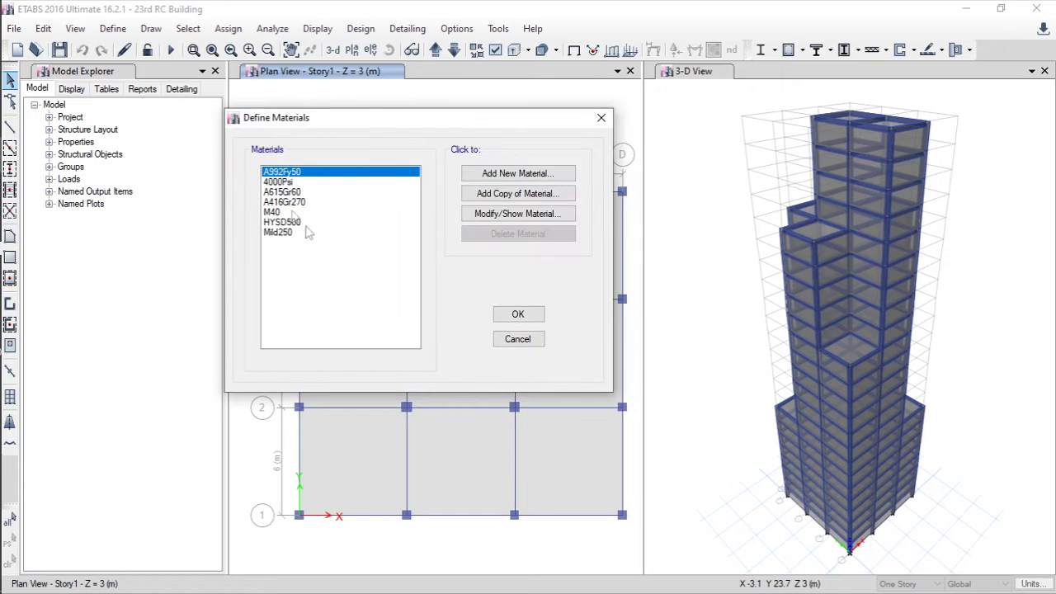
{"action": "left_click", "coordinate": [277, 215]}
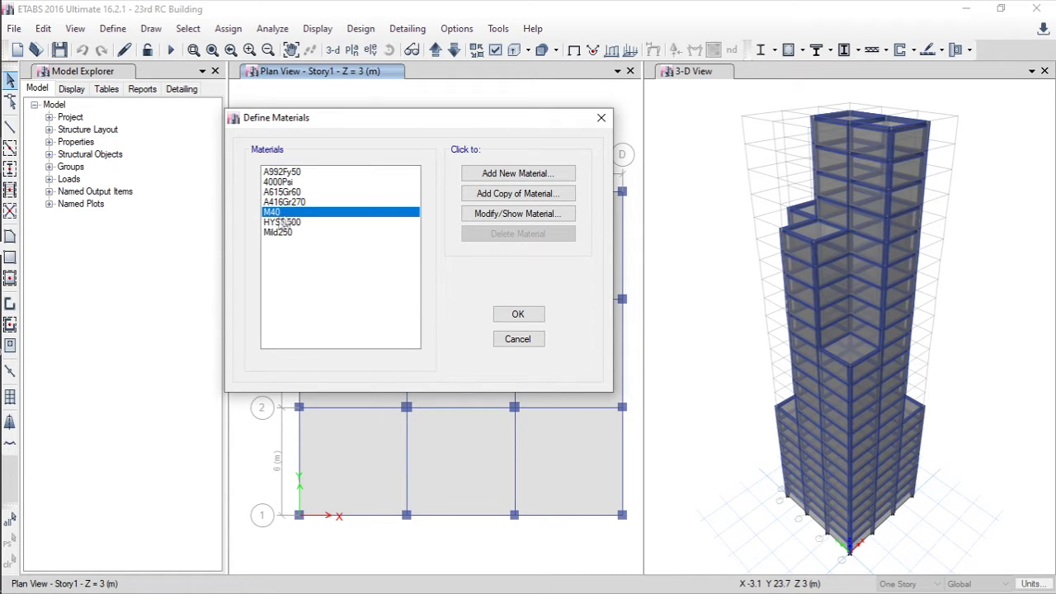
{"action": "left_click", "coordinate": [292, 222]}
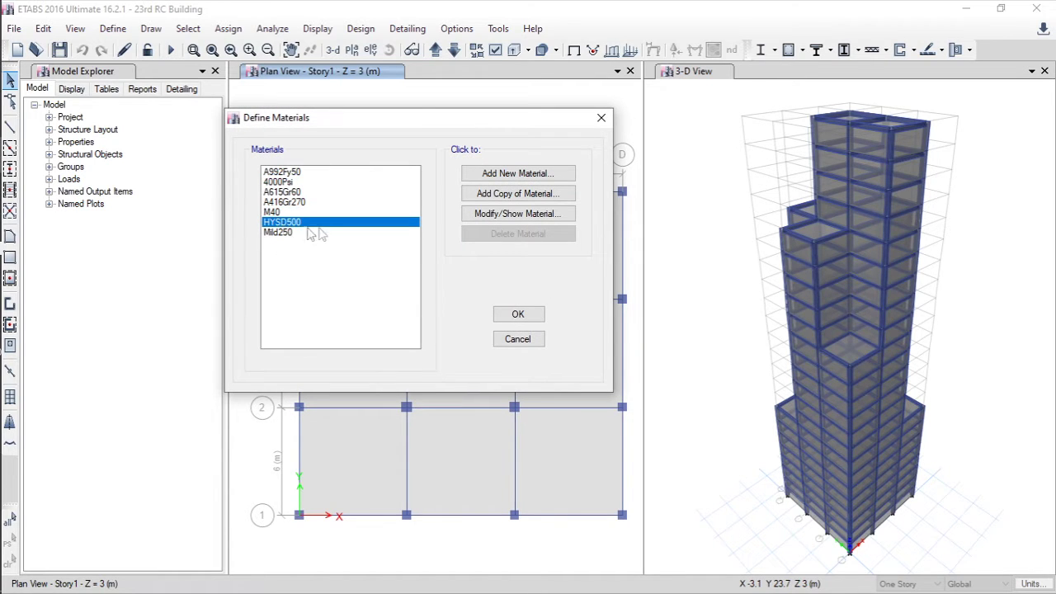
{"action": "left_click", "coordinate": [284, 234]}
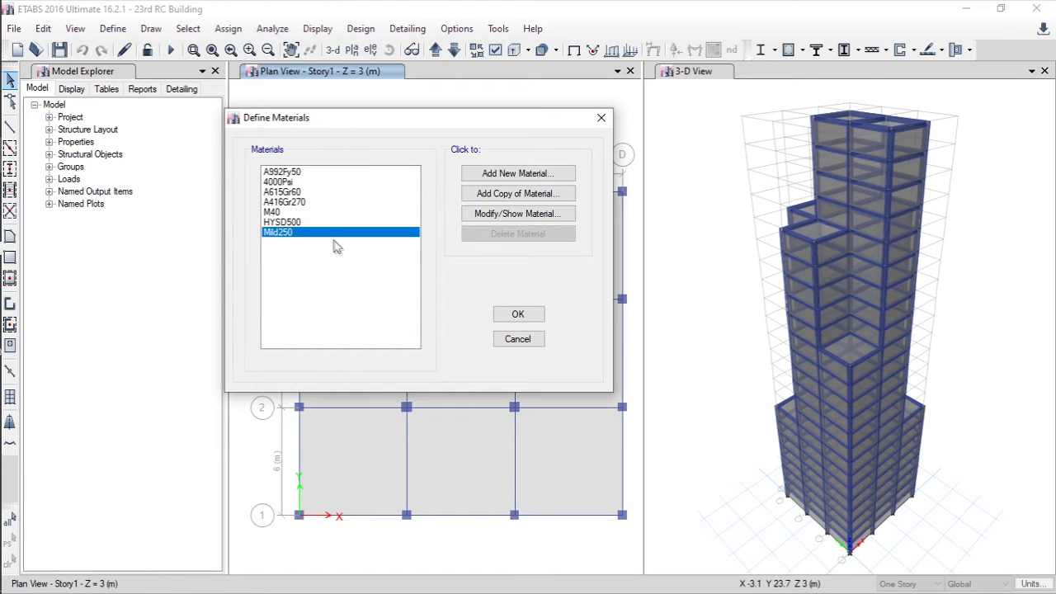
{"action": "left_click", "coordinate": [518, 314]}
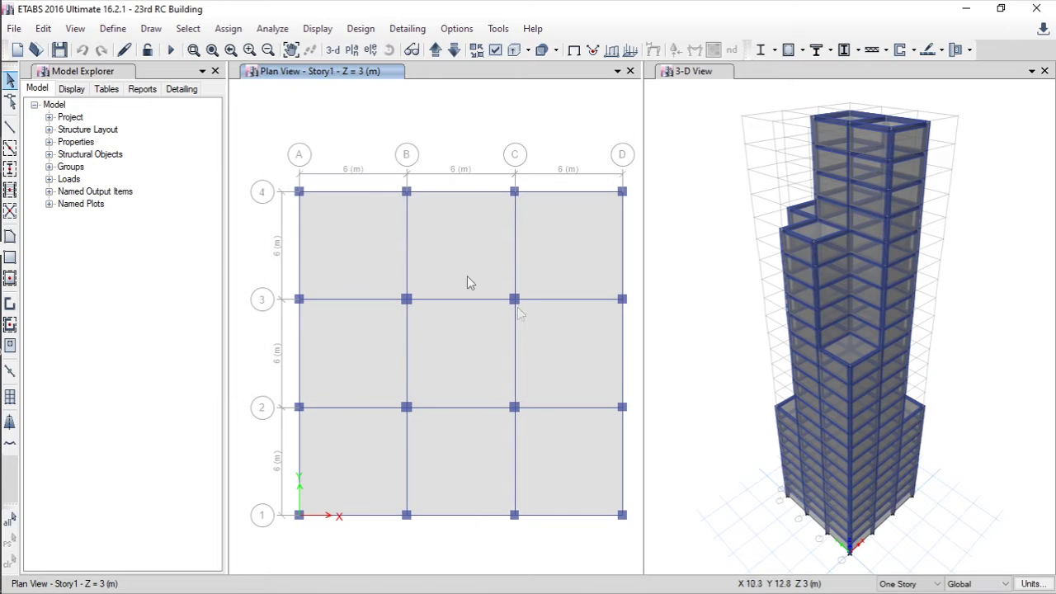
Examine the section data of the Beam Autoselect list, including its design type and the sections it contains
{"action": "left_click", "coordinate": [113, 30]}
{"action": "mouse_move", "coordinate": [185, 80]}
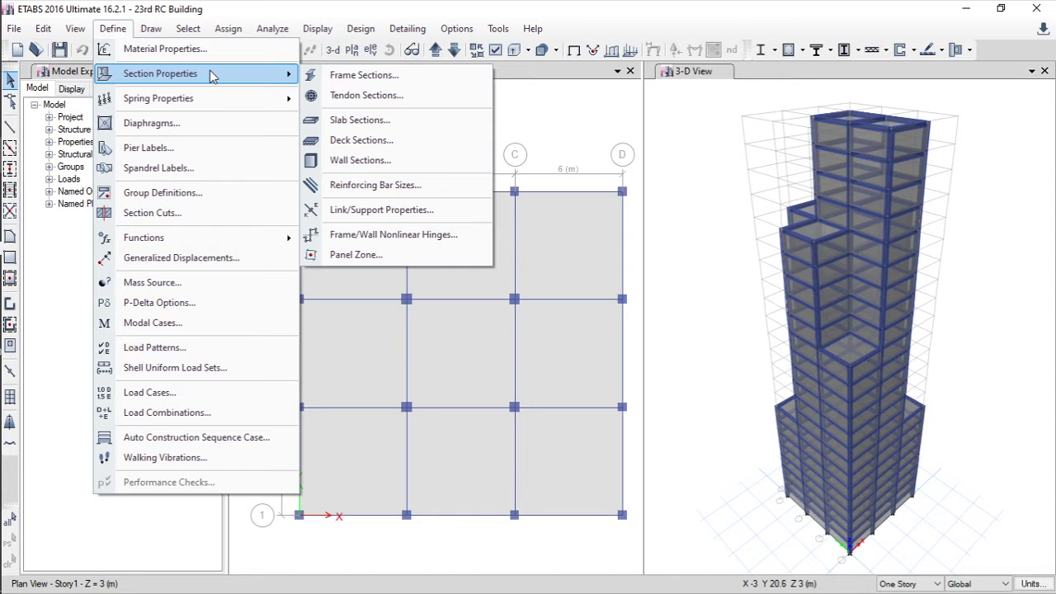
{"action": "left_click", "coordinate": [334, 78]}
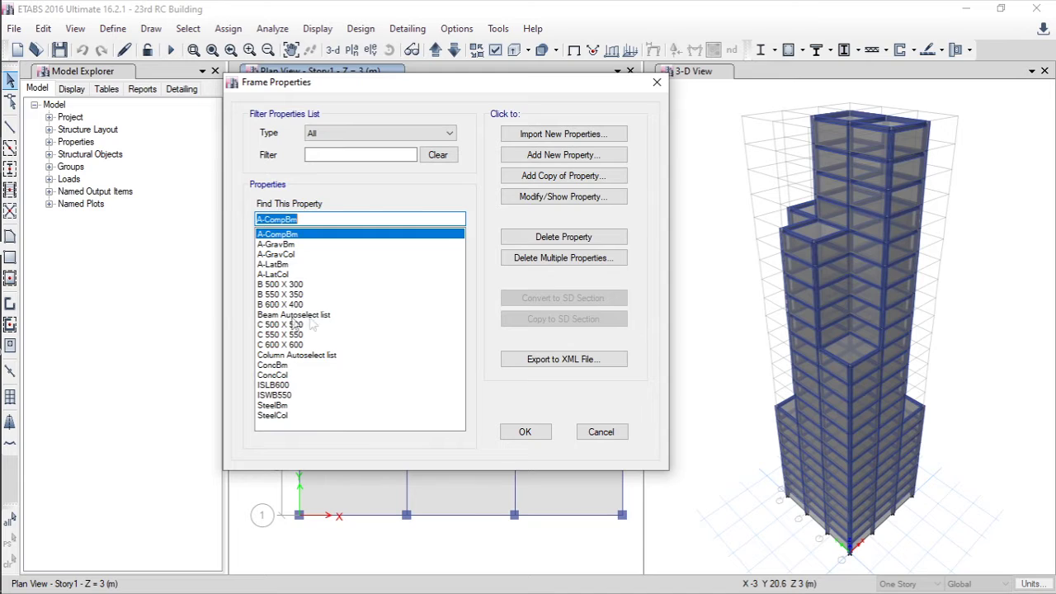
{"action": "left_click", "coordinate": [319, 318]}
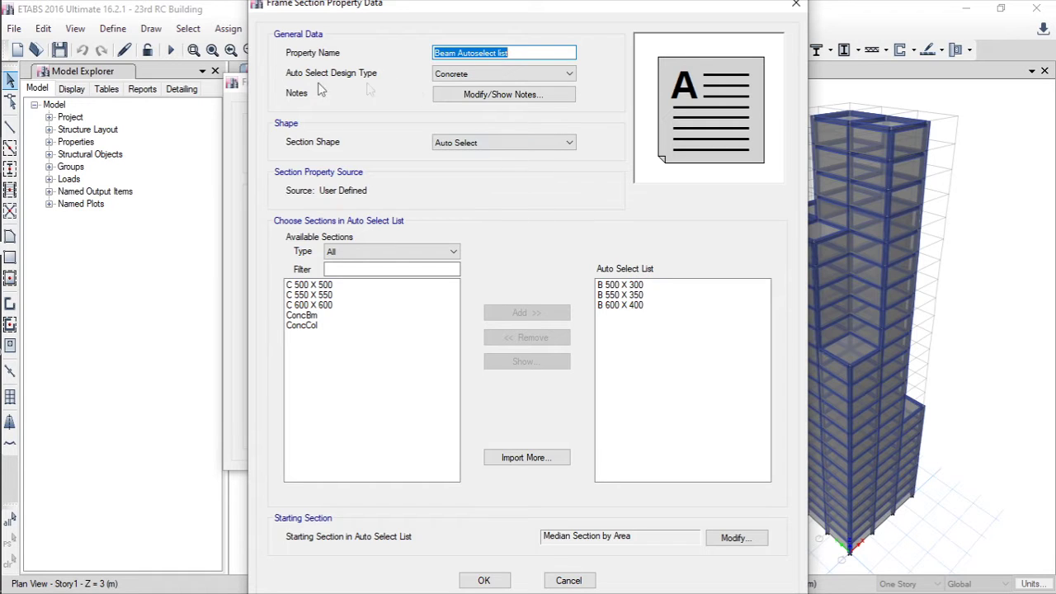
{"action": "left_click", "coordinate": [514, 76]}
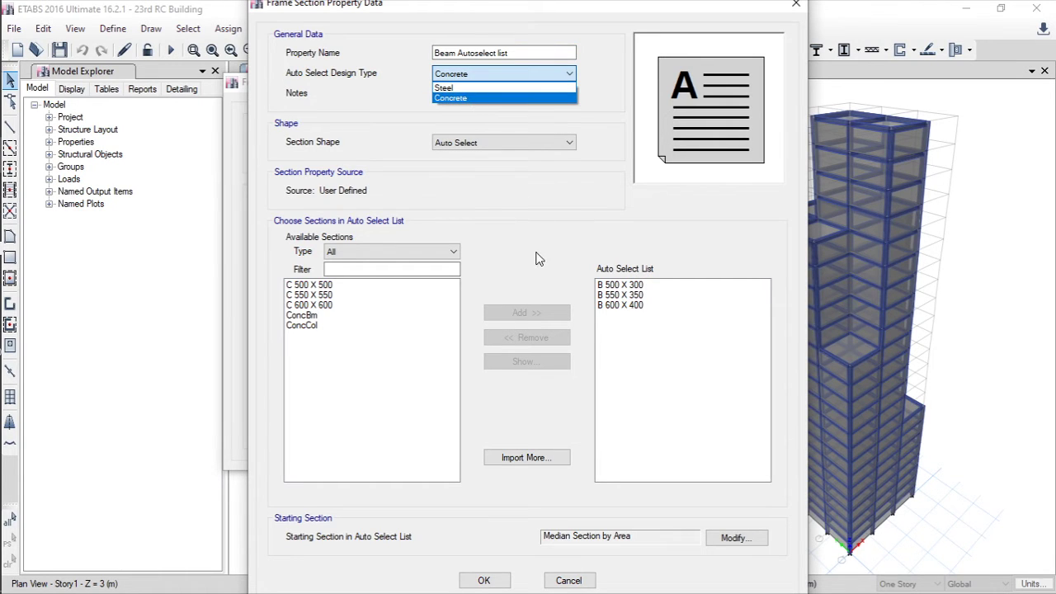
{"action": "left_click", "coordinate": [580, 587]}
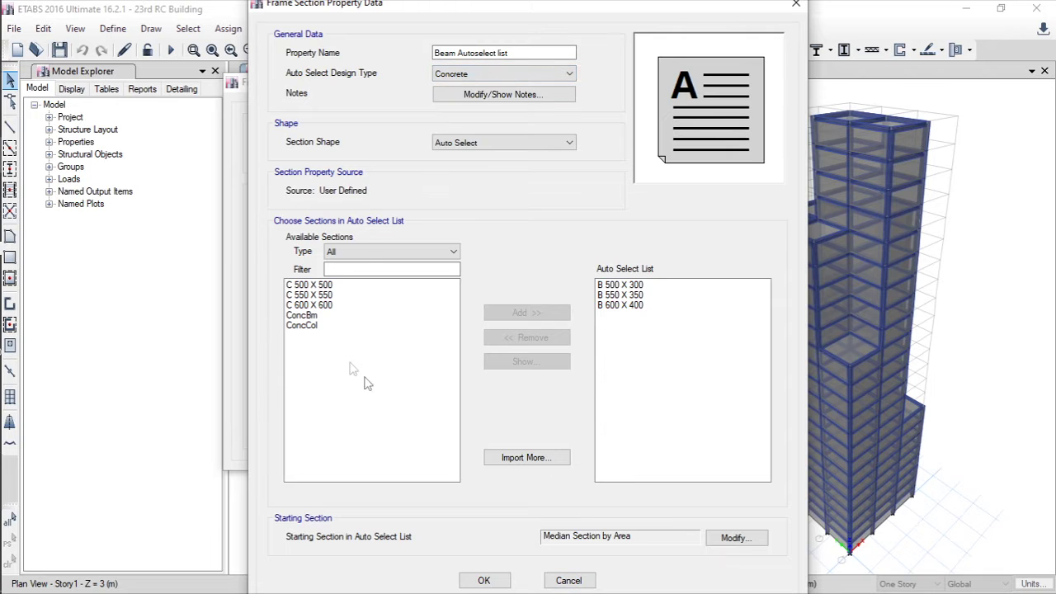
{"action": "left_click", "coordinate": [796, 4]}
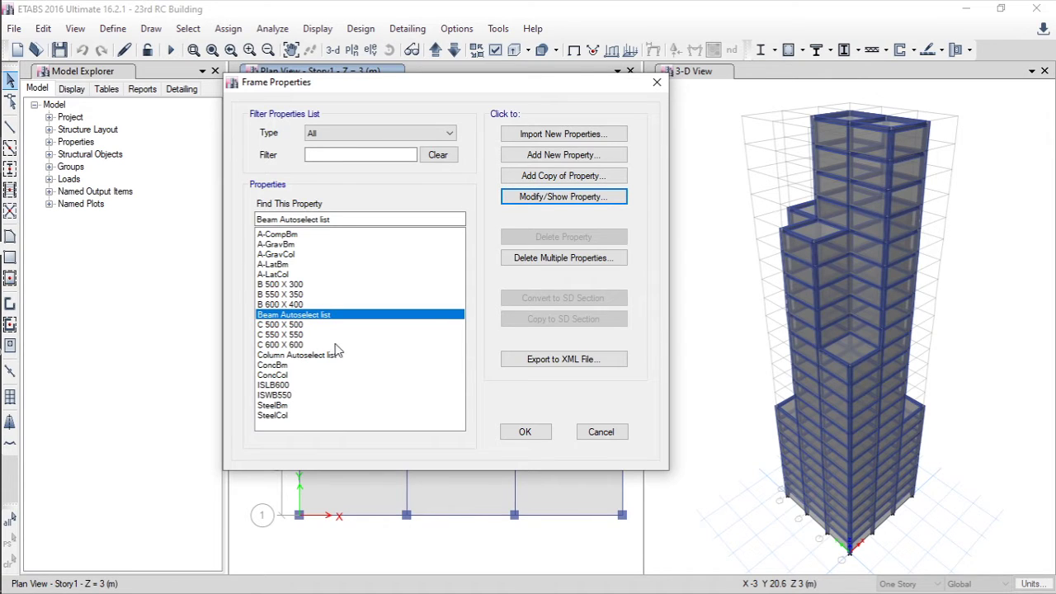
Examine the sections in the Column Autoselect list and leave the frame section definitions
{"action": "left_click", "coordinate": [285, 356]}
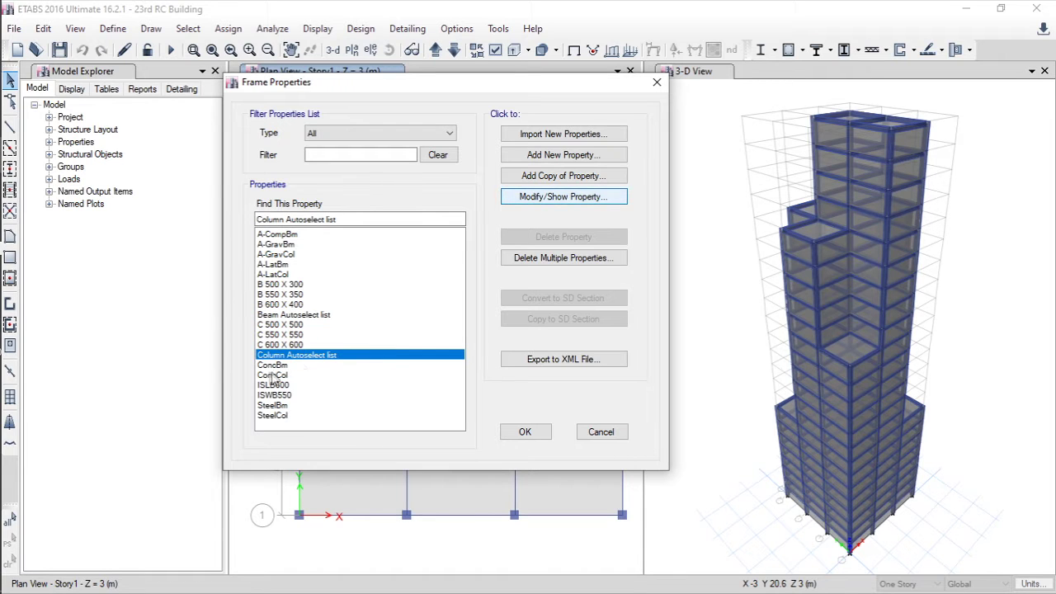
{"action": "left_click", "coordinate": [532, 196]}
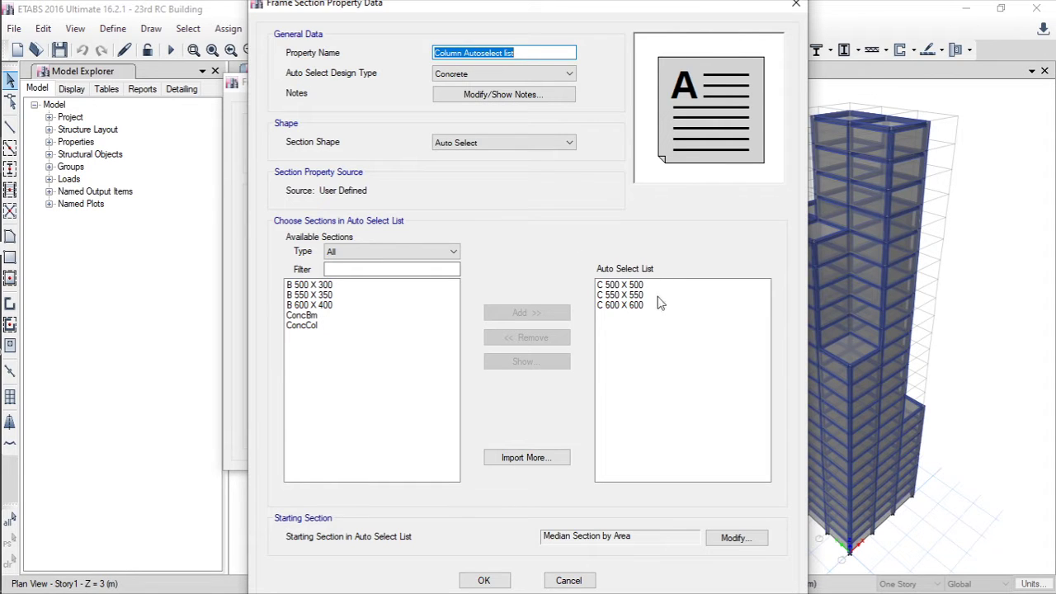
{"action": "left_click", "coordinate": [572, 581]}
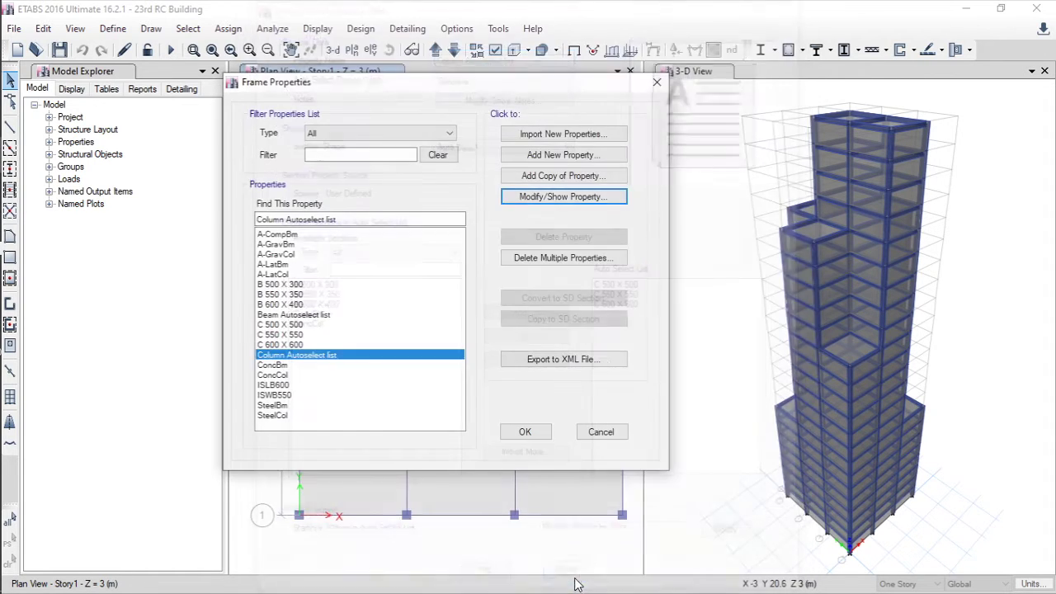
{"action": "left_click", "coordinate": [591, 432]}
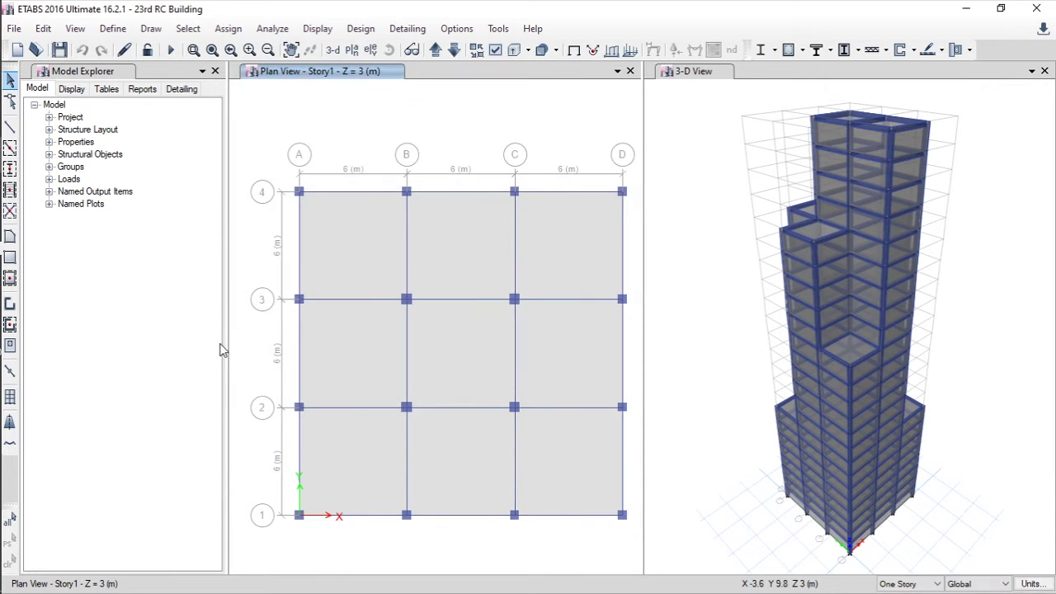
{"action": "left_click", "coordinate": [116, 29]}
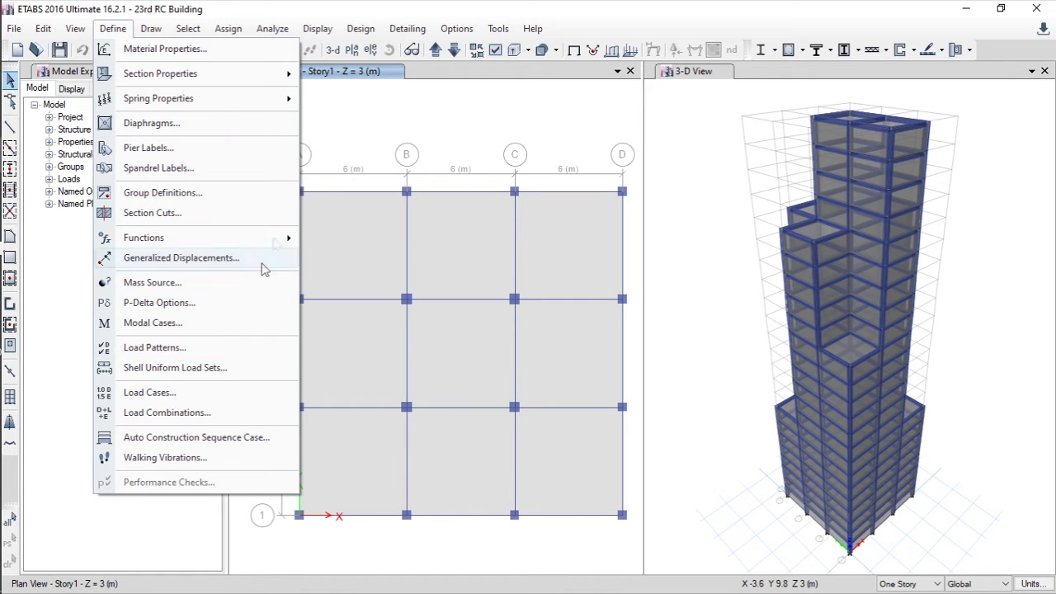
{"action": "left_click_drag", "start_coordinate": [341, 89], "coordinate": [240, 346]}
{"action": "left_click", "coordinate": [150, 29]}
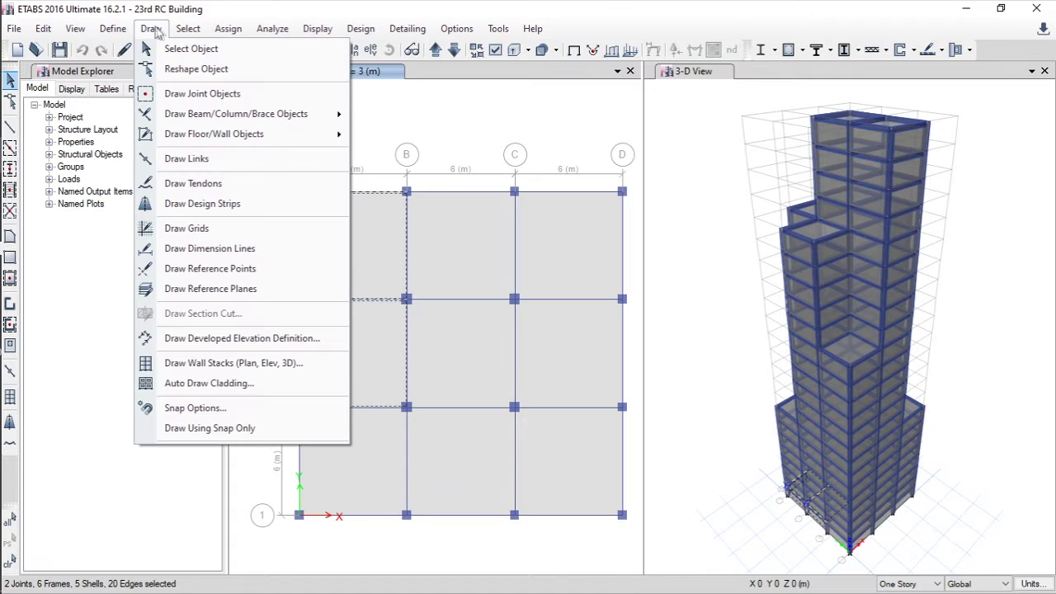
{"action": "left_click", "coordinate": [391, 79]}
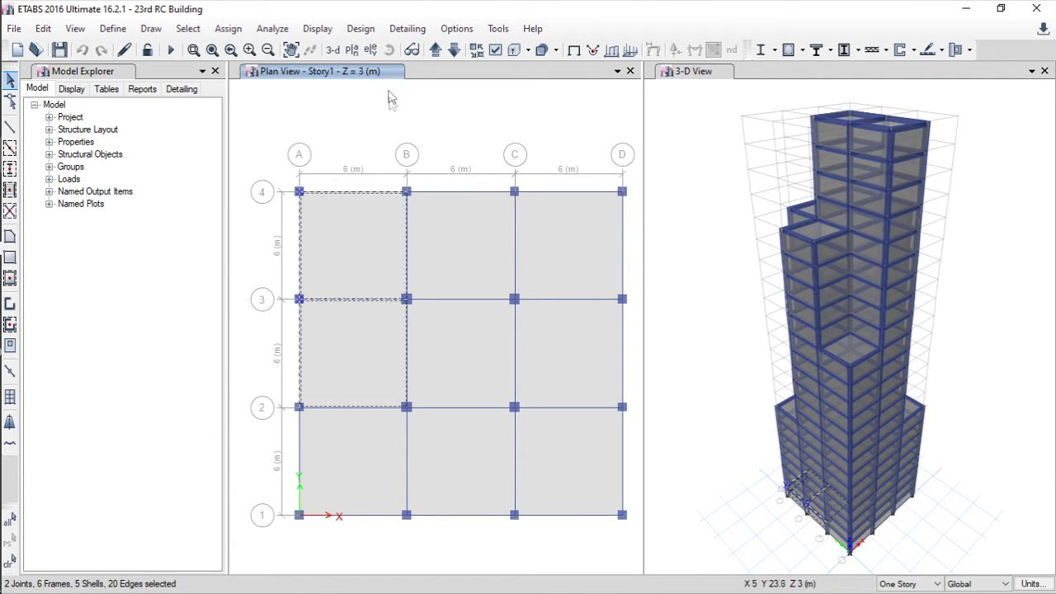
{"action": "key", "text": "ctrl+q"}
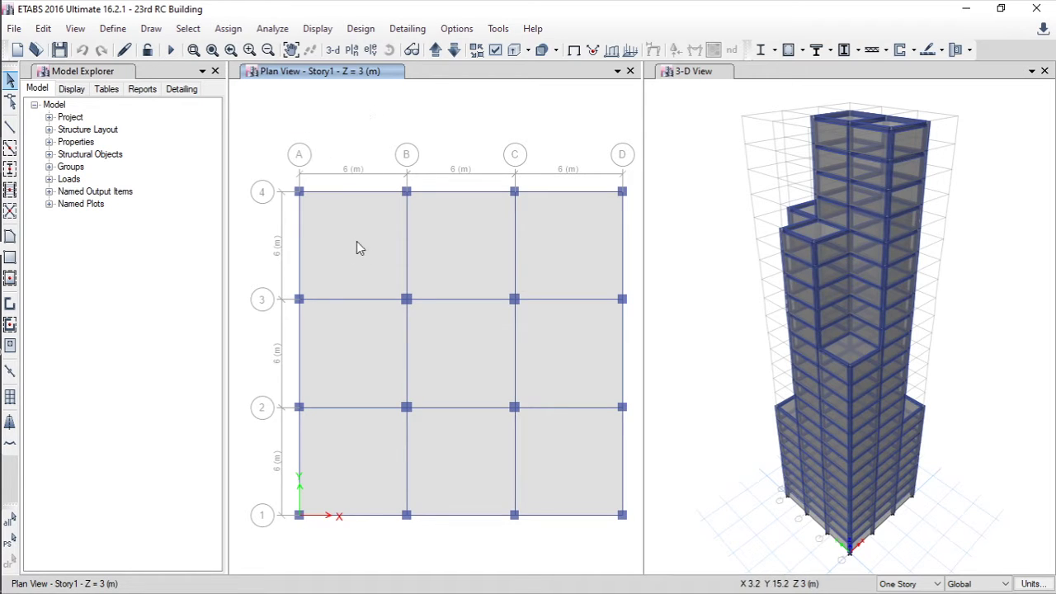
{"action": "left_click", "coordinate": [151, 29]}
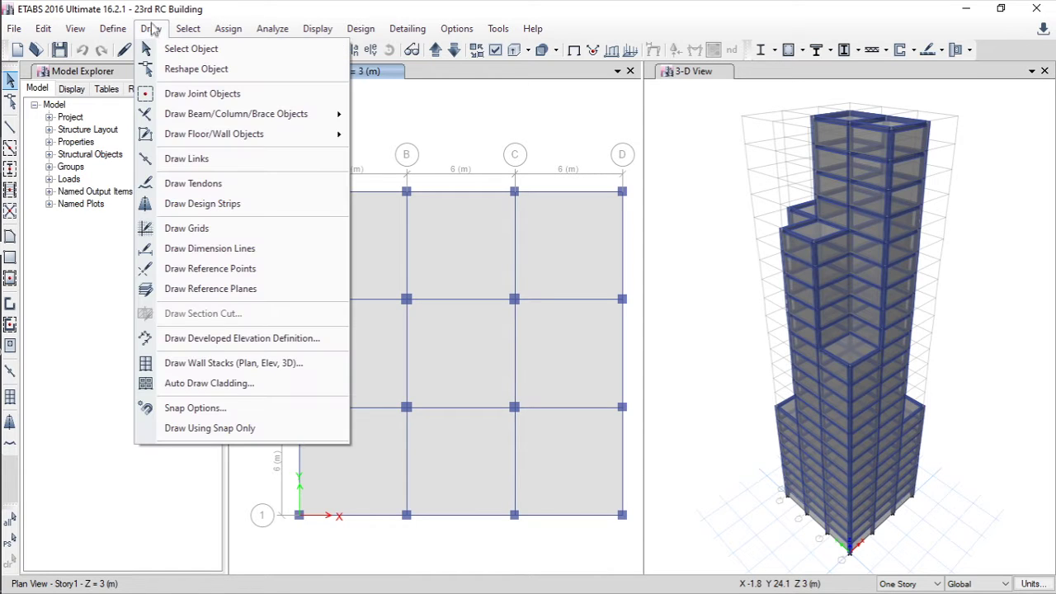
{"action": "mouse_move", "coordinate": [202, 116]}
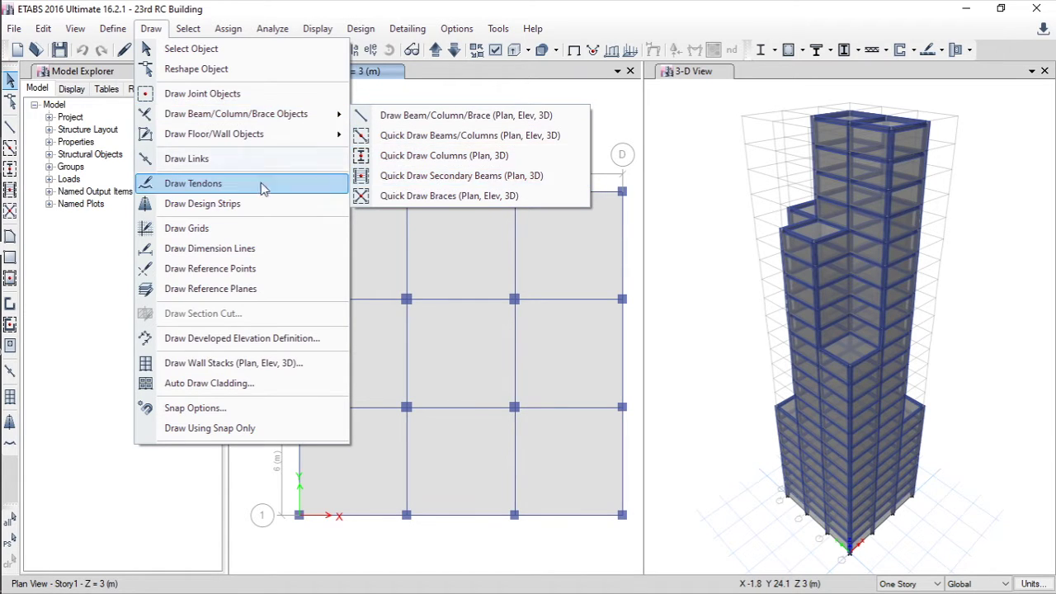
{"action": "mouse_move", "coordinate": [219, 141]}
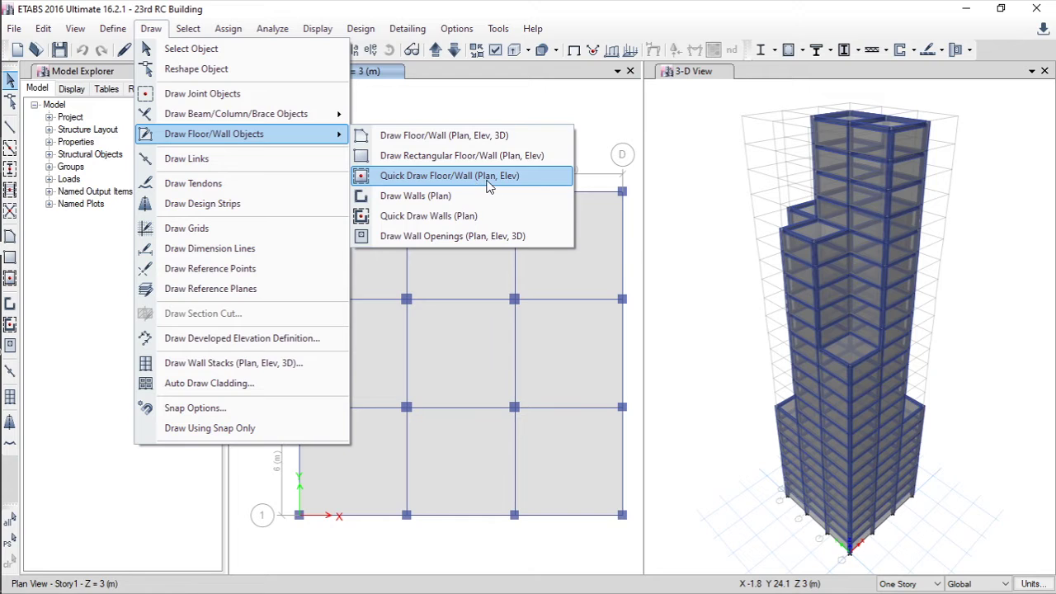
{"action": "left_click", "coordinate": [434, 122]}
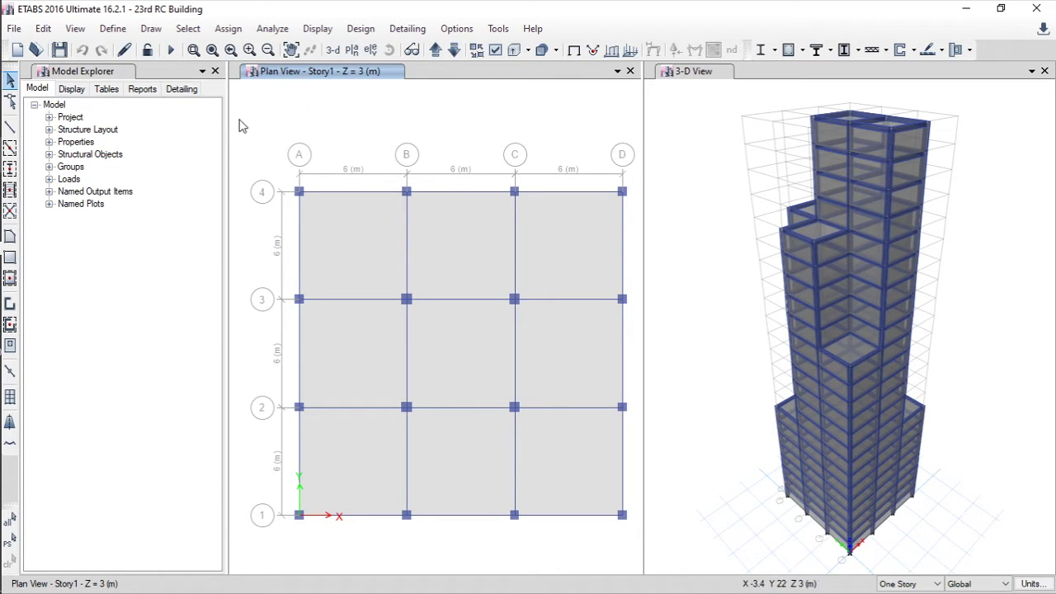
Add a load pattern named Seismic with type Seismic and IS1893 2002 as the auto lateral load
{"action": "left_click", "coordinate": [113, 29]}
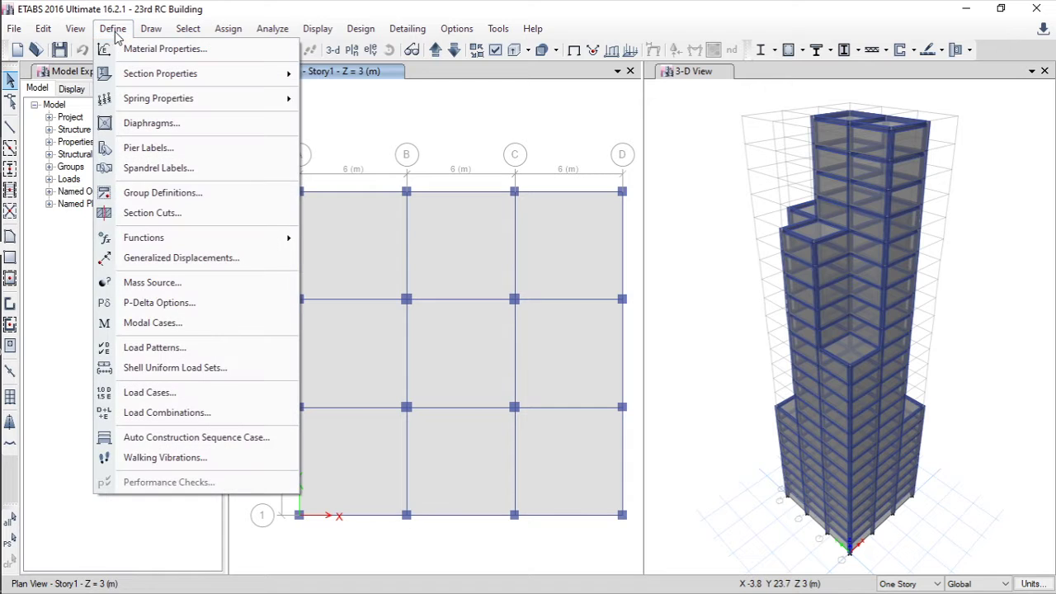
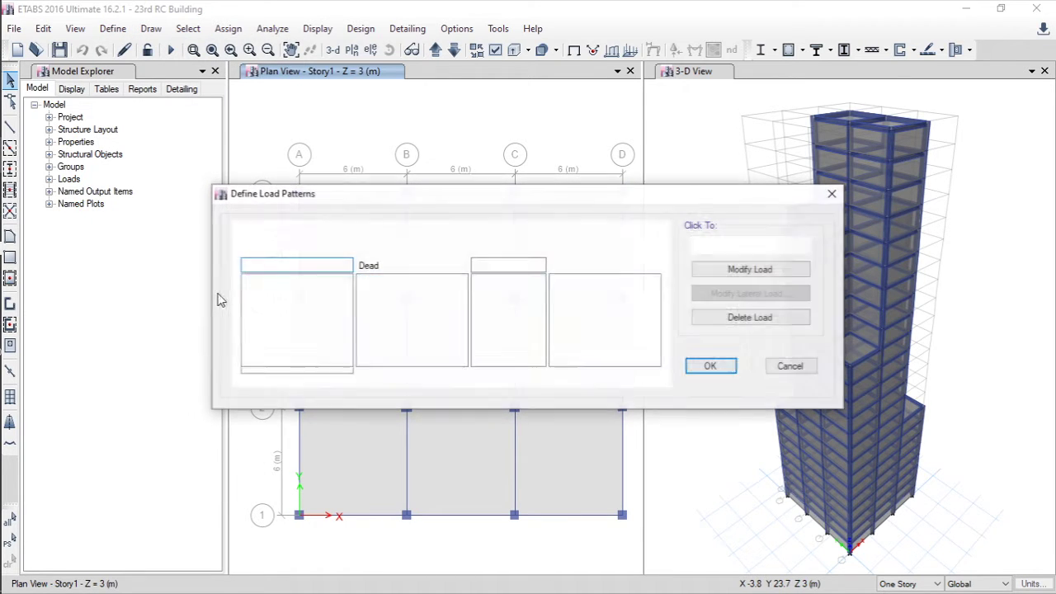
{"action": "left_click_drag", "start_coordinate": [321, 200], "coordinate": [266, 175]}
{"action": "left_click_drag", "start_coordinate": [234, 245], "coordinate": [165, 253]}
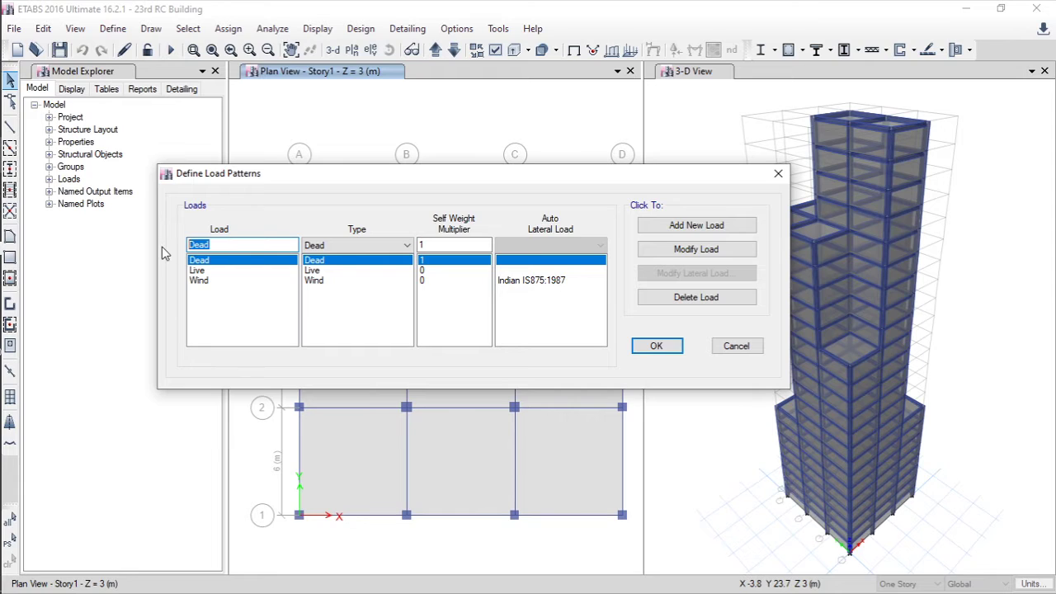
{"action": "type", "text": "Seismic"}
{"action": "left_click", "coordinate": [330, 245]}
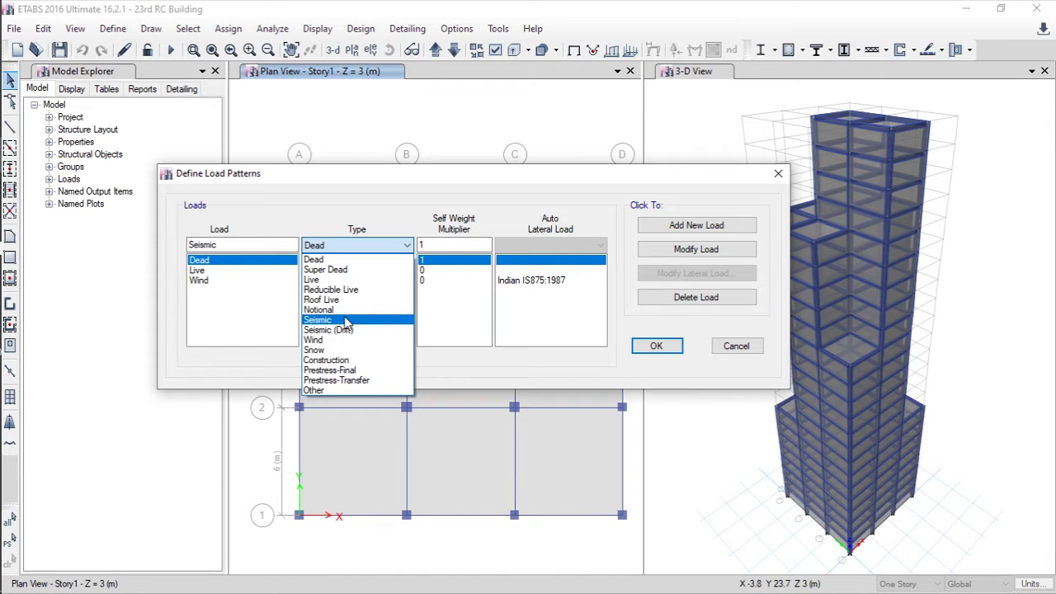
{"action": "left_click", "coordinate": [346, 320]}
{"action": "left_click", "coordinate": [569, 245]}
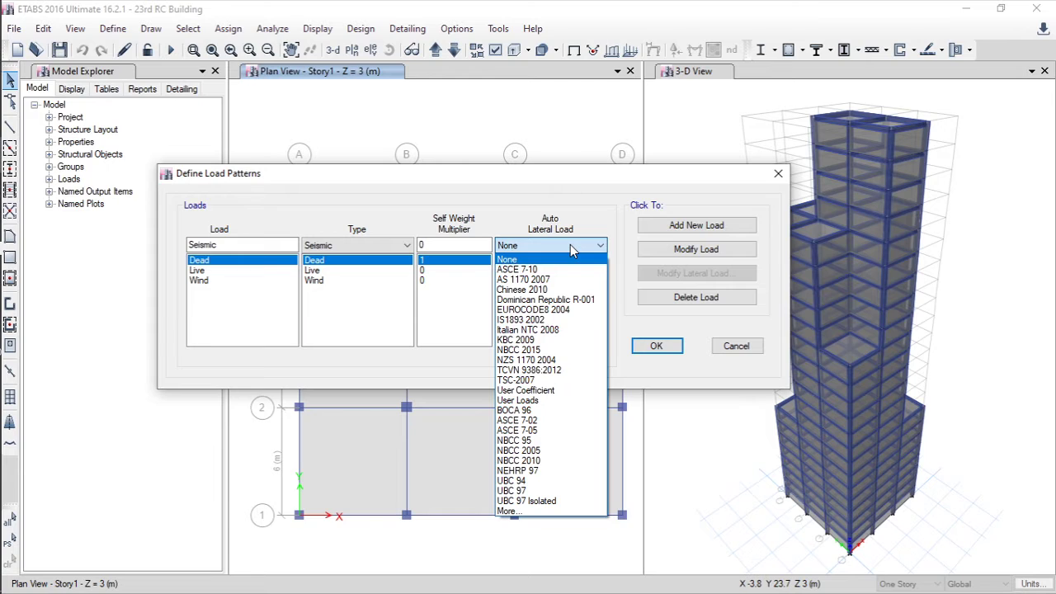
{"action": "key", "text": "i"}
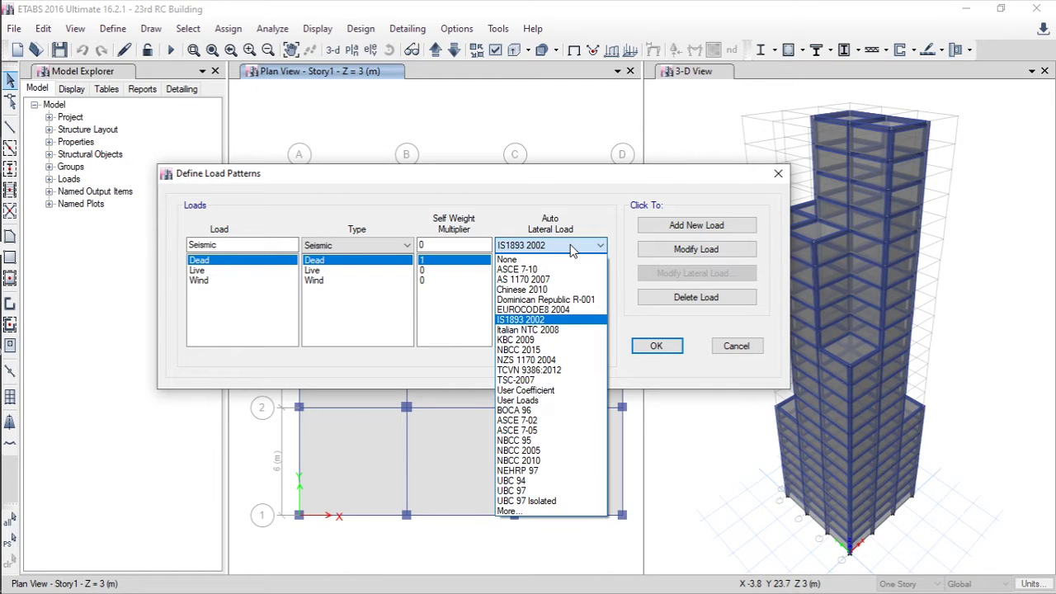
{"action": "left_click", "coordinate": [547, 320]}
{"action": "left_click", "coordinate": [695, 229]}
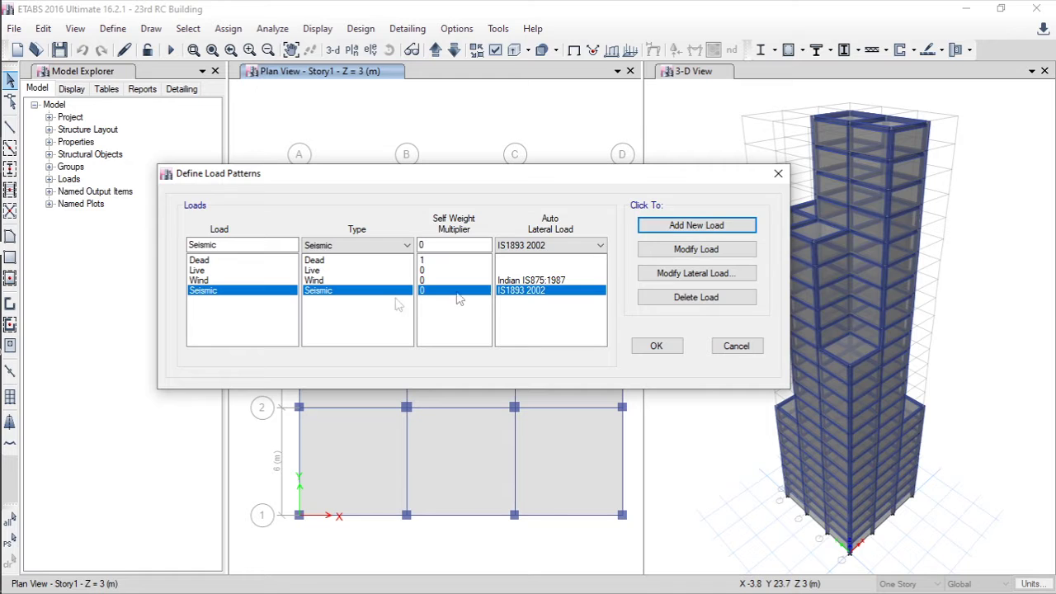
Restrict the Seismic pattern's lateral load to X Dir, switching off Y Dir and all X and Y eccentricity options
{"action": "left_click", "coordinate": [701, 282]}
{"action": "left_click_drag", "start_coordinate": [501, 184], "coordinate": [437, 133]}
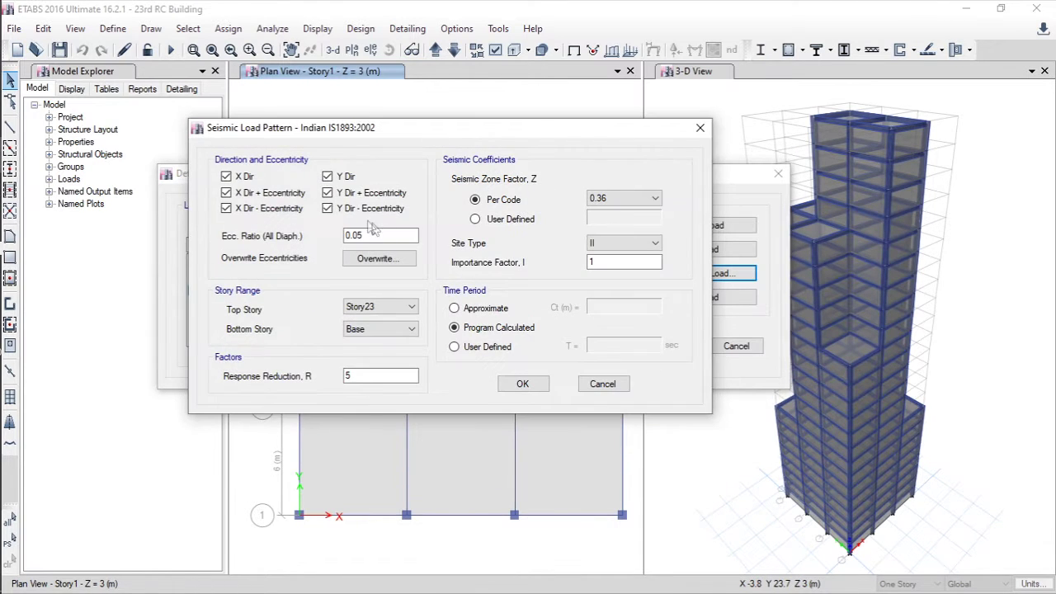
{"action": "left_click_drag", "start_coordinate": [323, 136], "coordinate": [354, 133]}
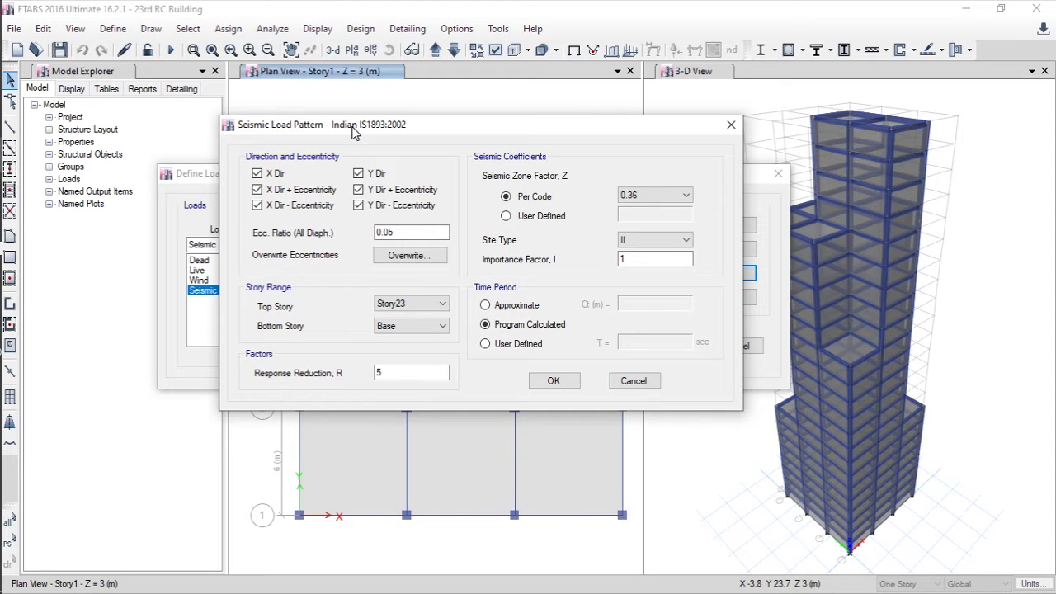
{"action": "left_click", "coordinate": [257, 188]}
{"action": "left_click", "coordinate": [278, 190]}
{"action": "left_click", "coordinate": [278, 205]}
{"action": "left_click", "coordinate": [358, 206]}
{"action": "left_click", "coordinate": [358, 190]}
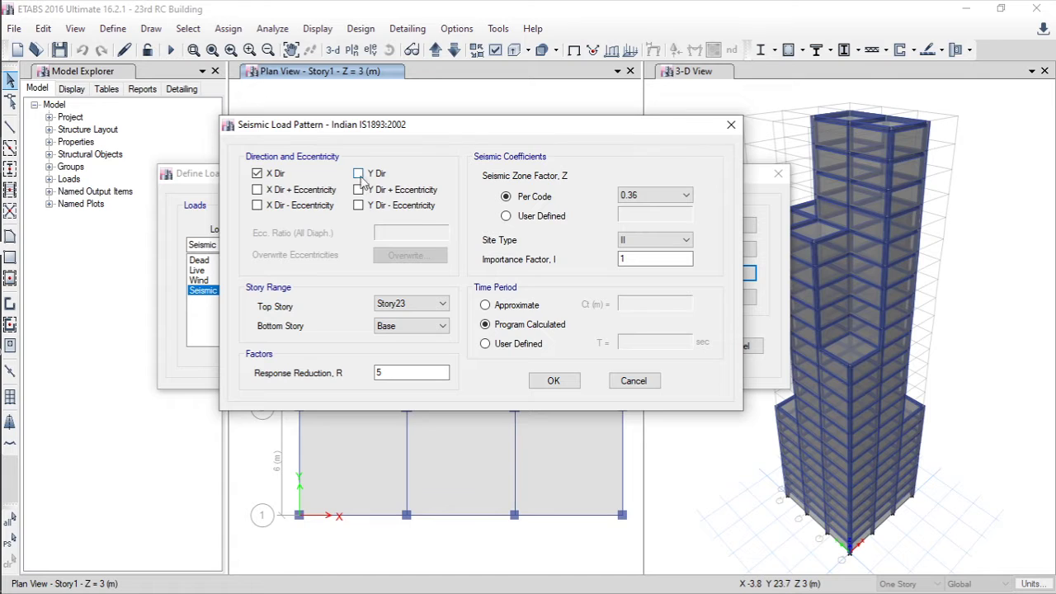
{"action": "left_click_drag", "start_coordinate": [342, 125], "coordinate": [315, 113]}
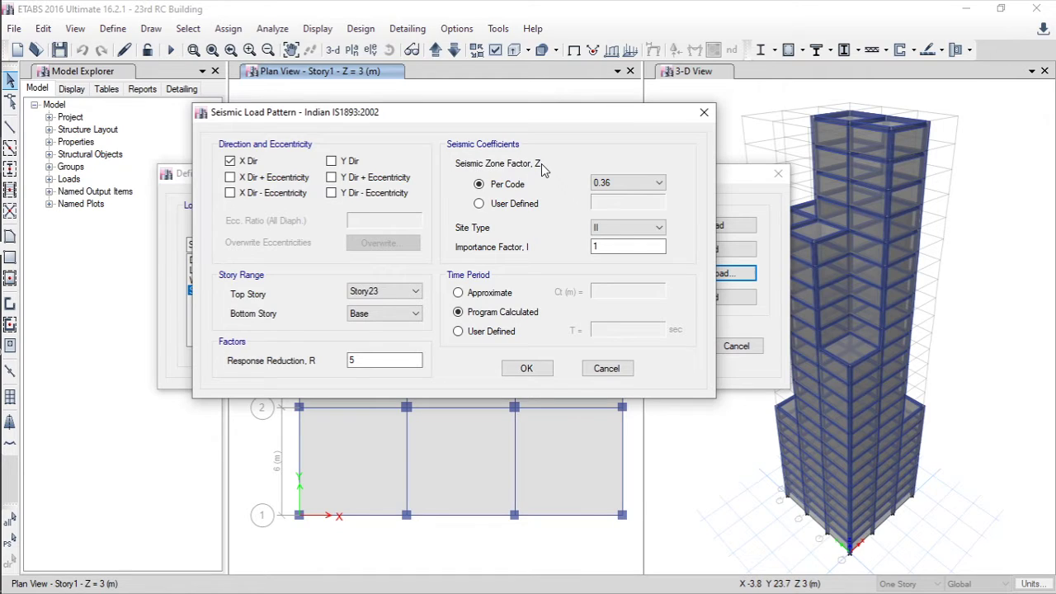
Switch to the IS 1893 PDF in Edge and examine the seismic zone map of India and the zone factors in Table 2
{"action": "mouse_move", "coordinate": [3, 221]}
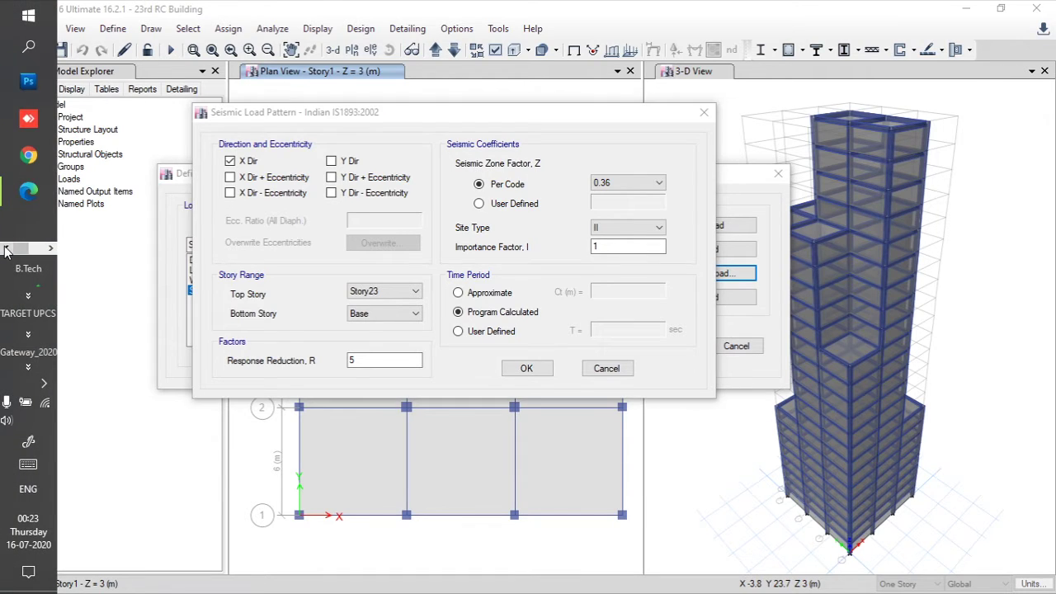
{"action": "left_click", "coordinate": [25, 193]}
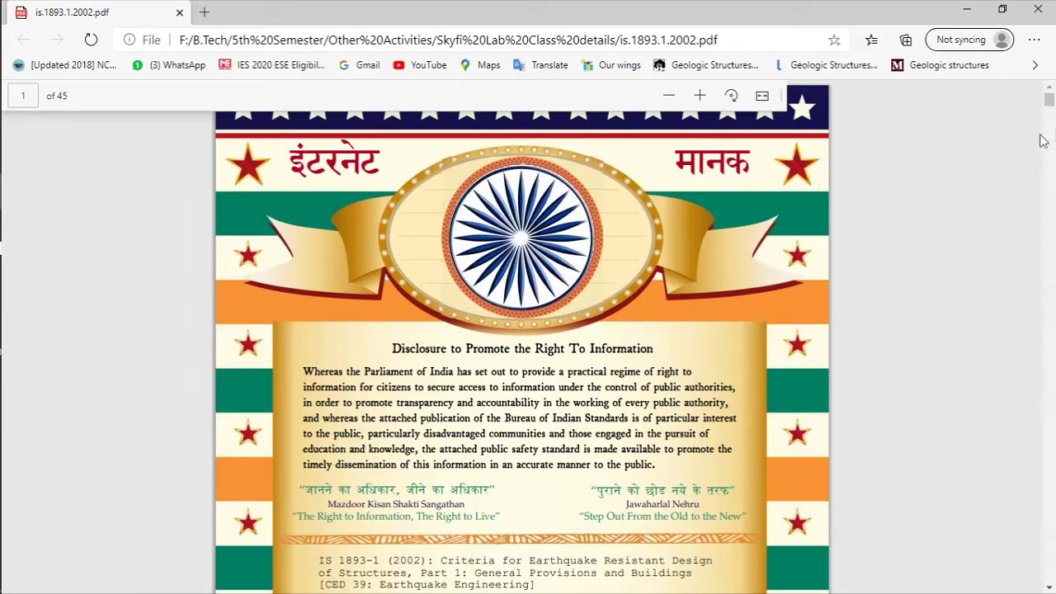
{"action": "left_click_drag", "start_coordinate": [1049, 106], "coordinate": [1049, 130]}
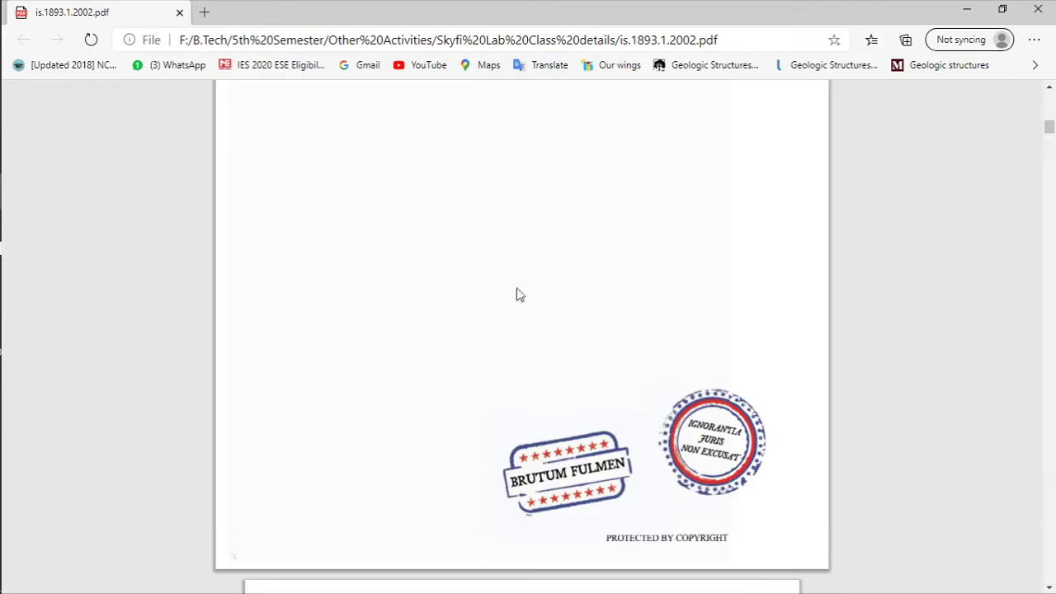
{"action": "scroll", "coordinate": [516, 290], "scroll_direction": "down", "scroll_amount": 15}
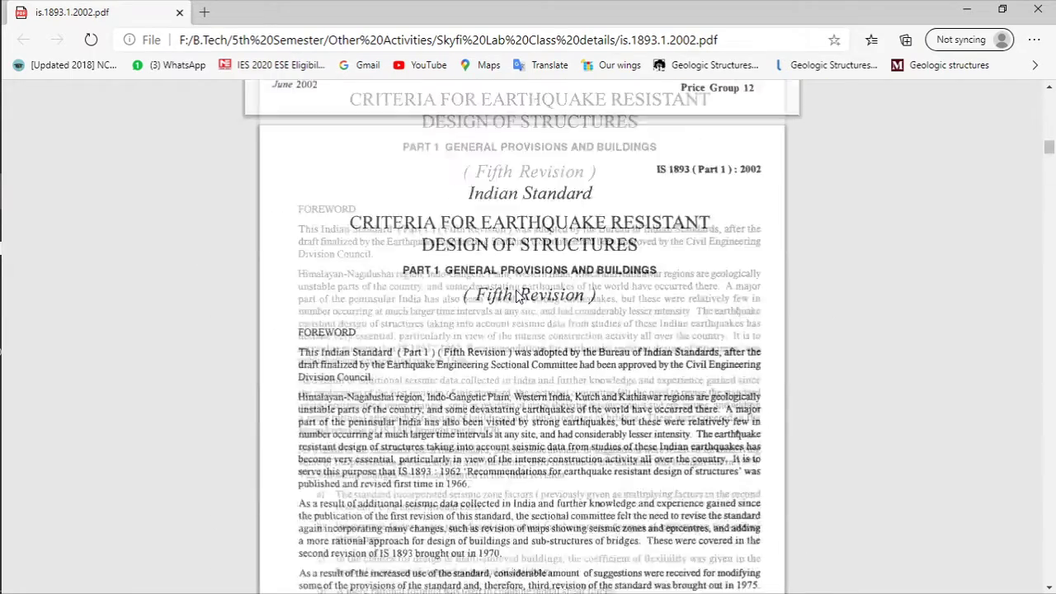
{"action": "scroll", "coordinate": [515, 295], "scroll_direction": "down", "scroll_amount": 15}
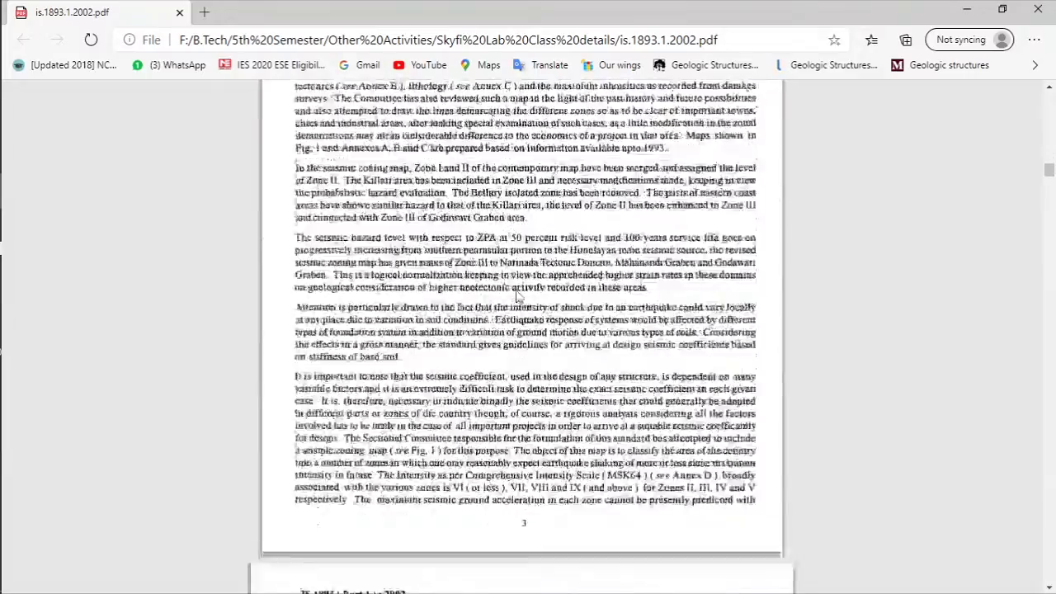
{"action": "scroll", "coordinate": [518, 296], "scroll_direction": "down", "scroll_amount": 15}
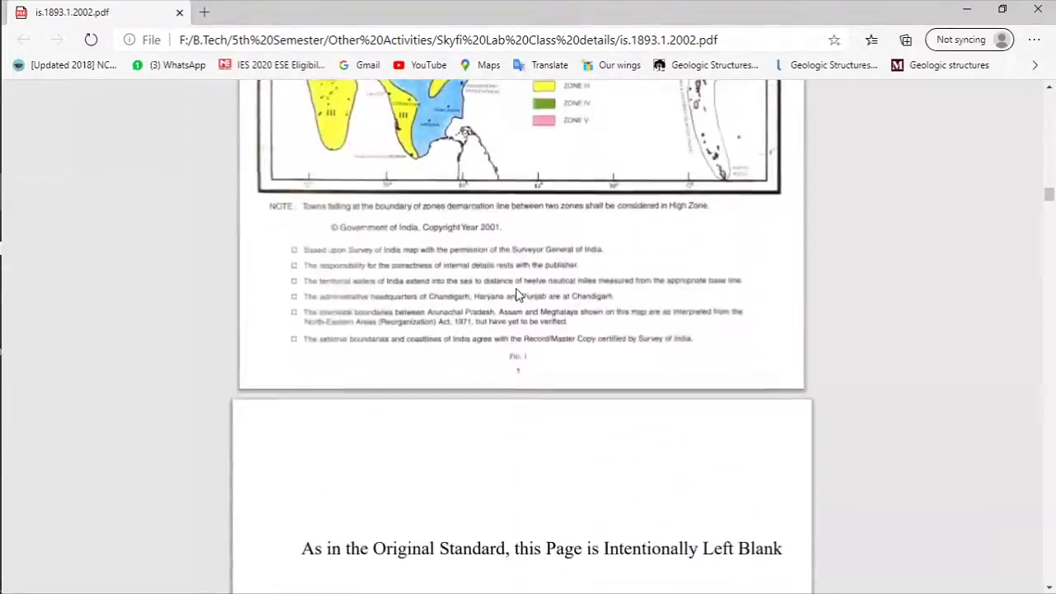
{"action": "scroll", "coordinate": [517, 295], "scroll_direction": "down", "scroll_amount": 15}
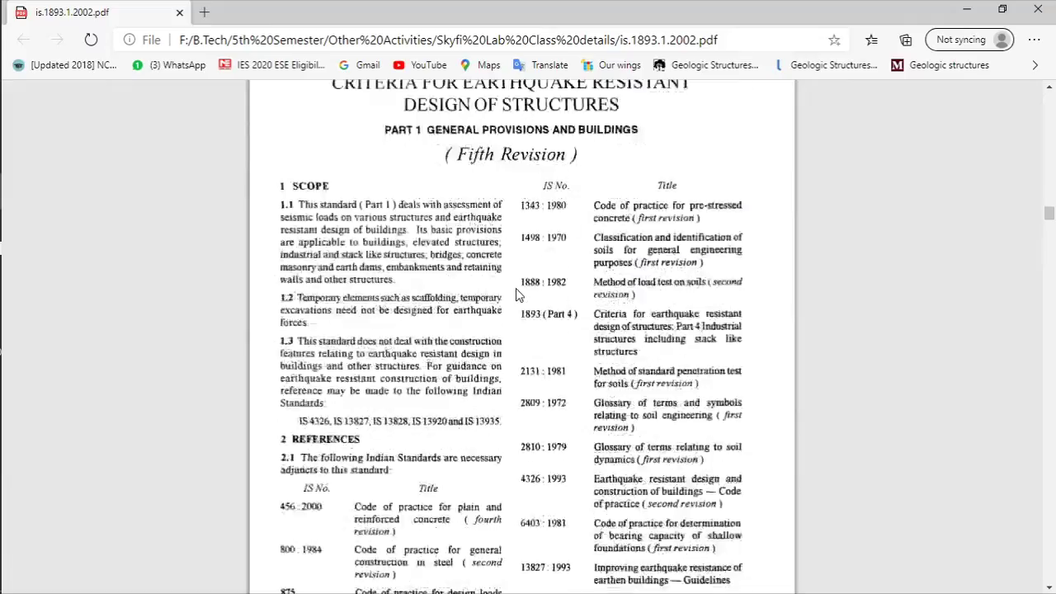
{"action": "scroll", "coordinate": [515, 294], "scroll_direction": "down", "scroll_amount": 15}
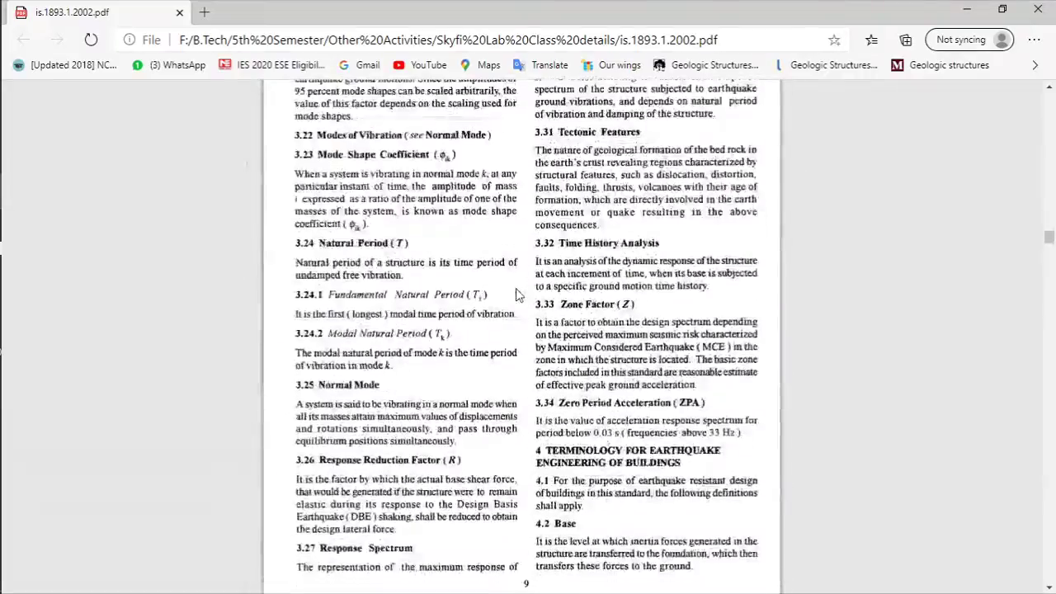
{"action": "scroll", "coordinate": [518, 295], "scroll_direction": "up", "scroll_amount": 8}
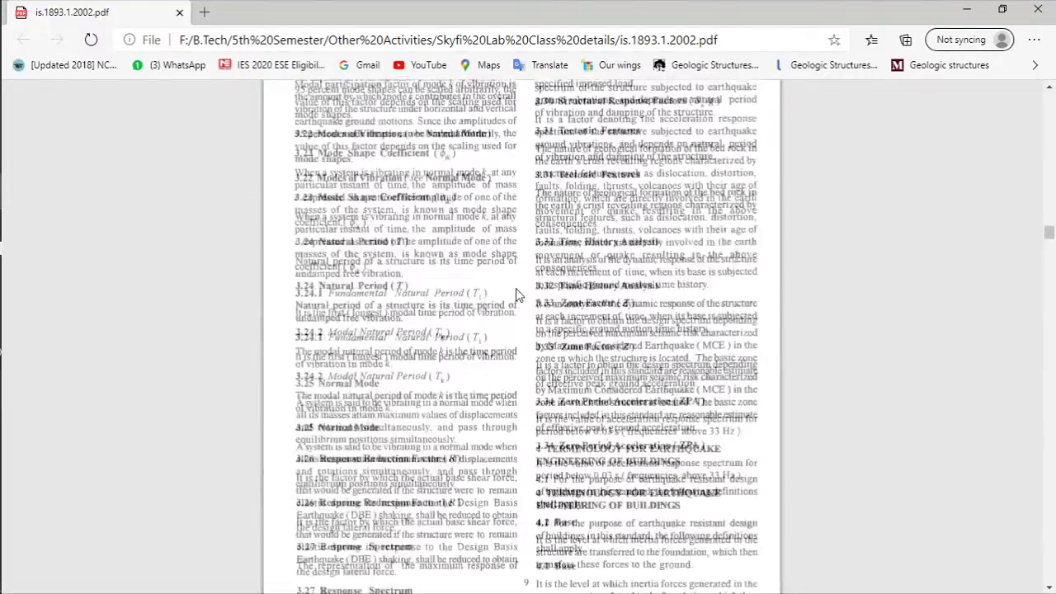
{"action": "scroll", "coordinate": [517, 295], "scroll_direction": "up", "scroll_amount": 15}
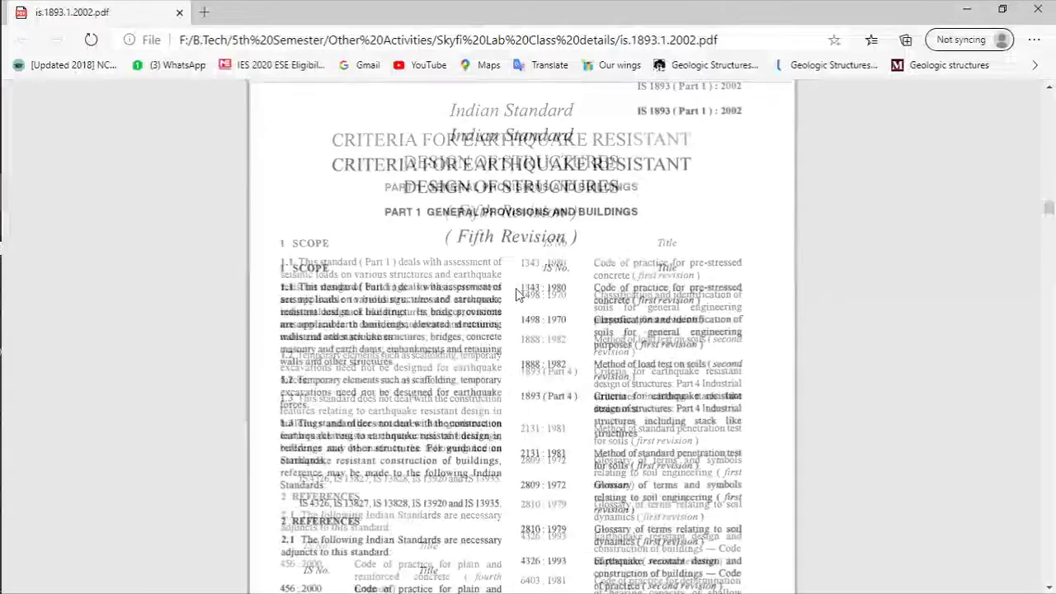
{"action": "scroll", "coordinate": [517, 294], "scroll_direction": "up", "scroll_amount": 10}
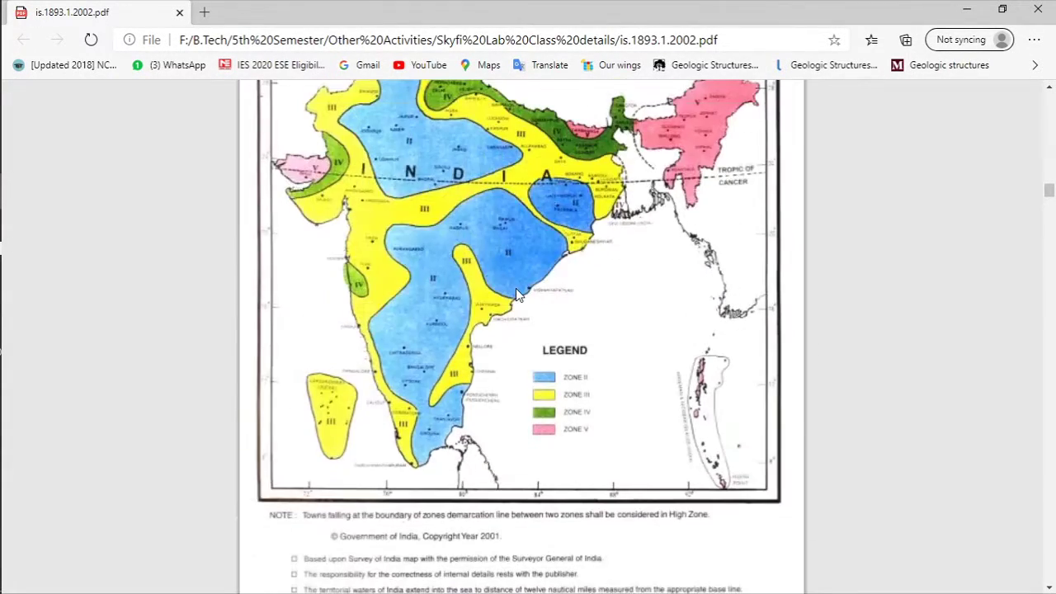
{"action": "scroll", "coordinate": [517, 294], "scroll_direction": "down", "scroll_amount": 1}
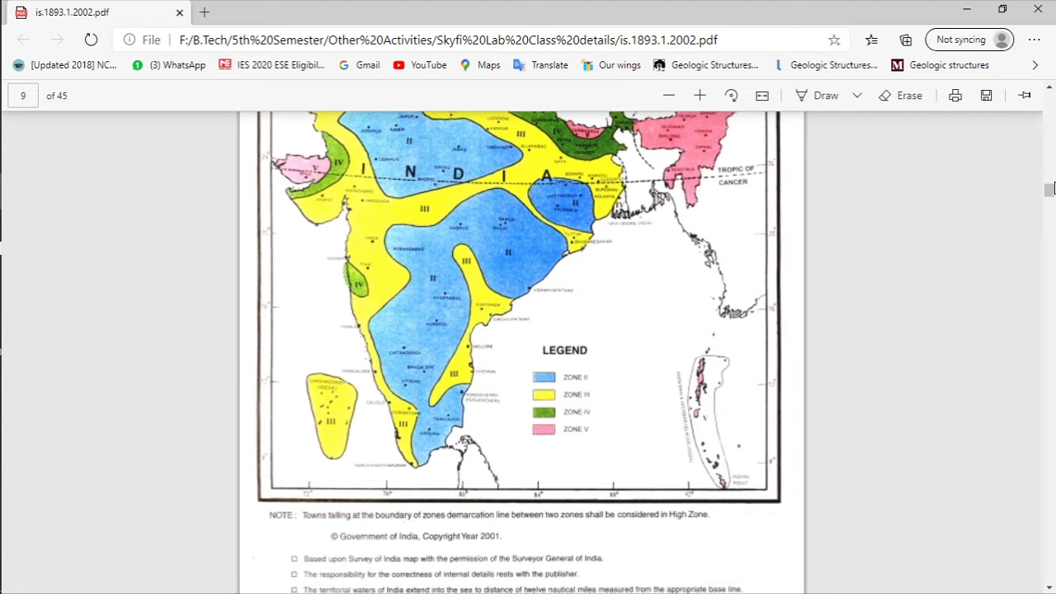
{"action": "left_click_drag", "start_coordinate": [1050, 192], "coordinate": [1049, 318]}
{"action": "scroll", "coordinate": [597, 391], "scroll_direction": "up", "scroll_amount": 5}
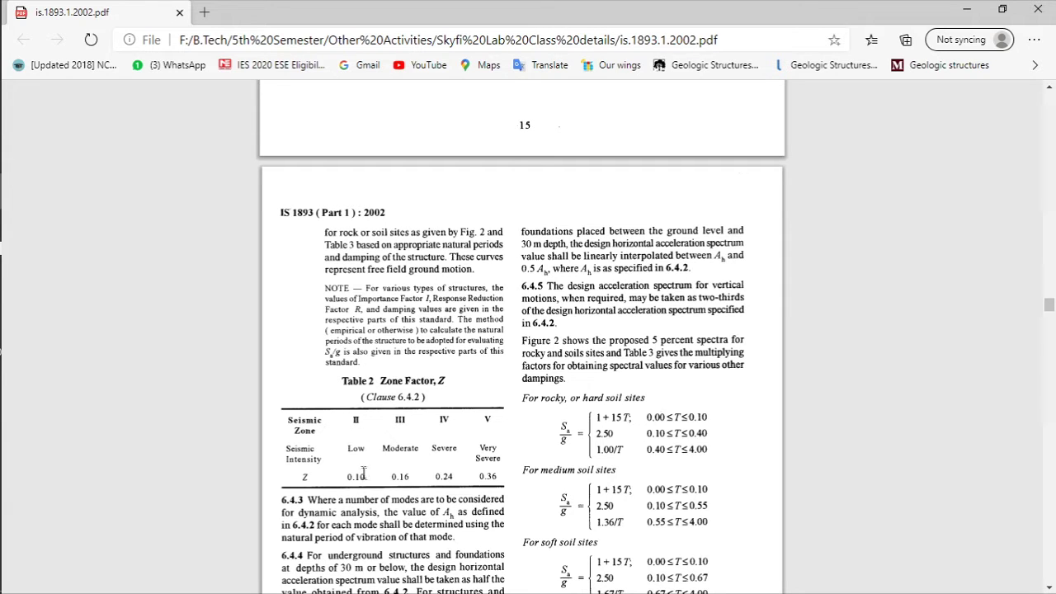
Return to ETABS and set the Seismic pattern's per-code zone factor Z to 0.1, keeping site type II
{"action": "mouse_move", "coordinate": [2, 206]}
{"action": "left_click", "coordinate": [45, 177]}
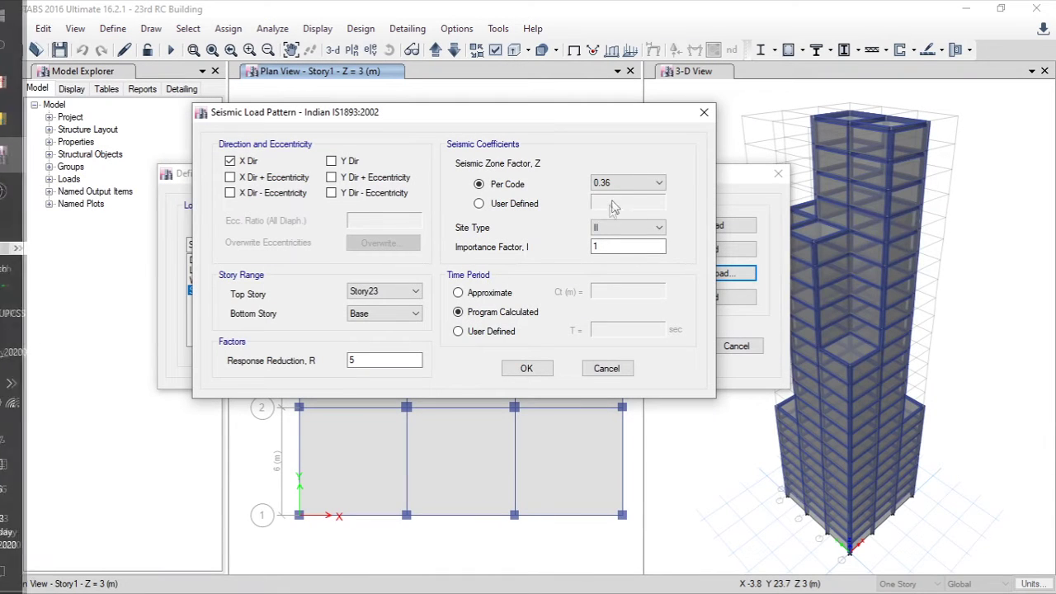
{"action": "left_click", "coordinate": [629, 182]}
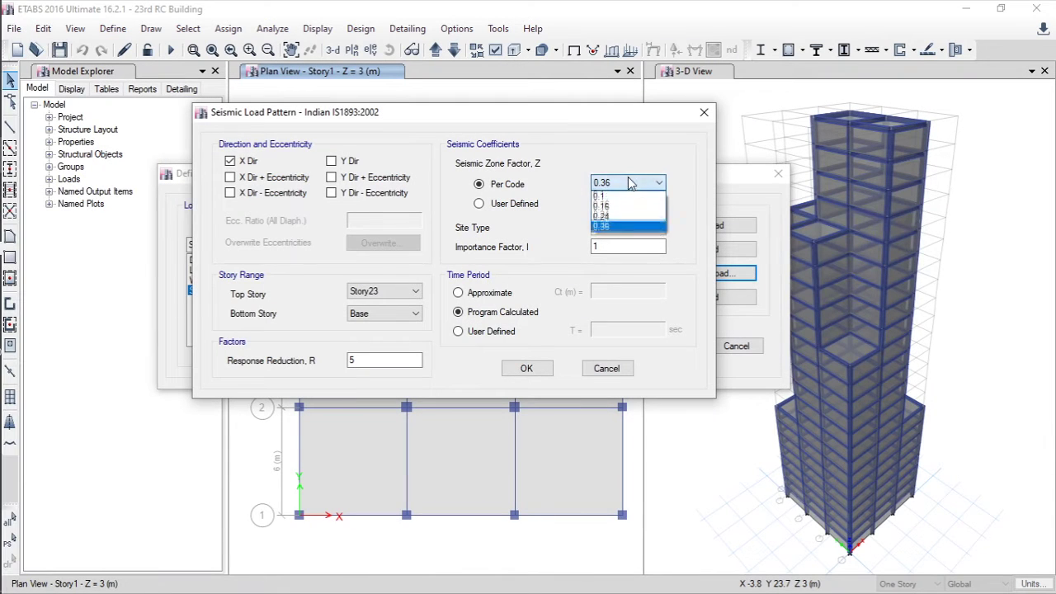
{"action": "left_click", "coordinate": [610, 197]}
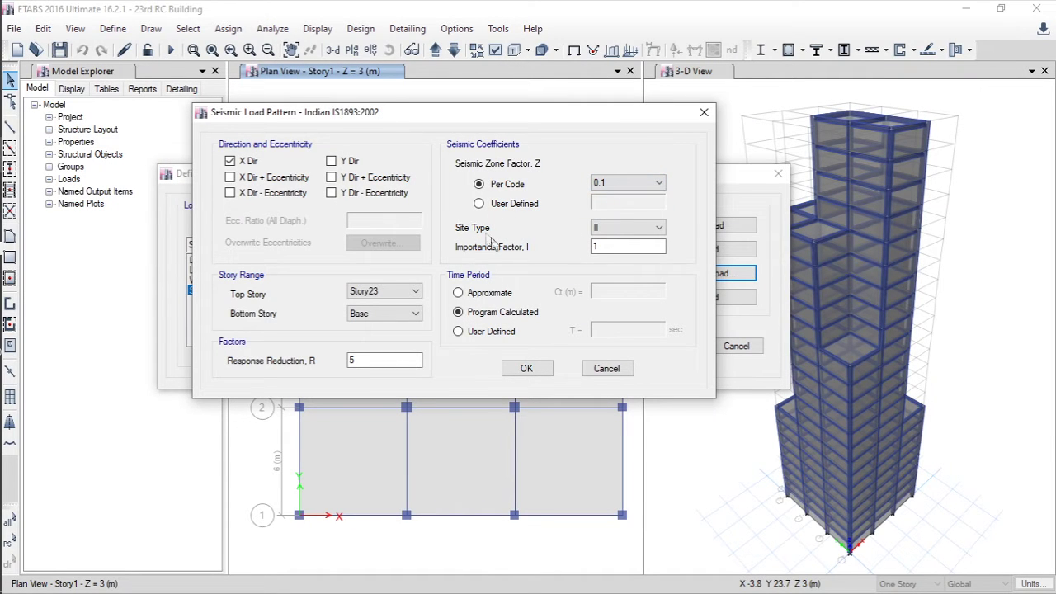
{"action": "left_click", "coordinate": [602, 230]}
{"action": "left_click_drag", "start_coordinate": [546, 112], "coordinate": [591, 112]}
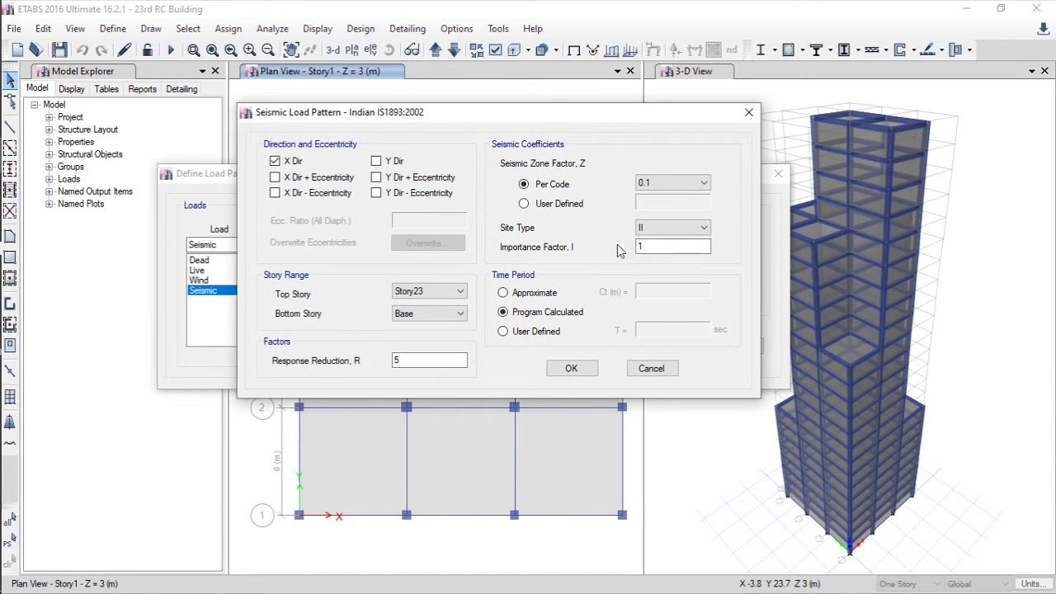
Switch back to the IS 1893 PDF in Edge and look through the soil-type response spectra and tables up to Table 6, Importance Factors
{"action": "mouse_move", "coordinate": [5, 256]}
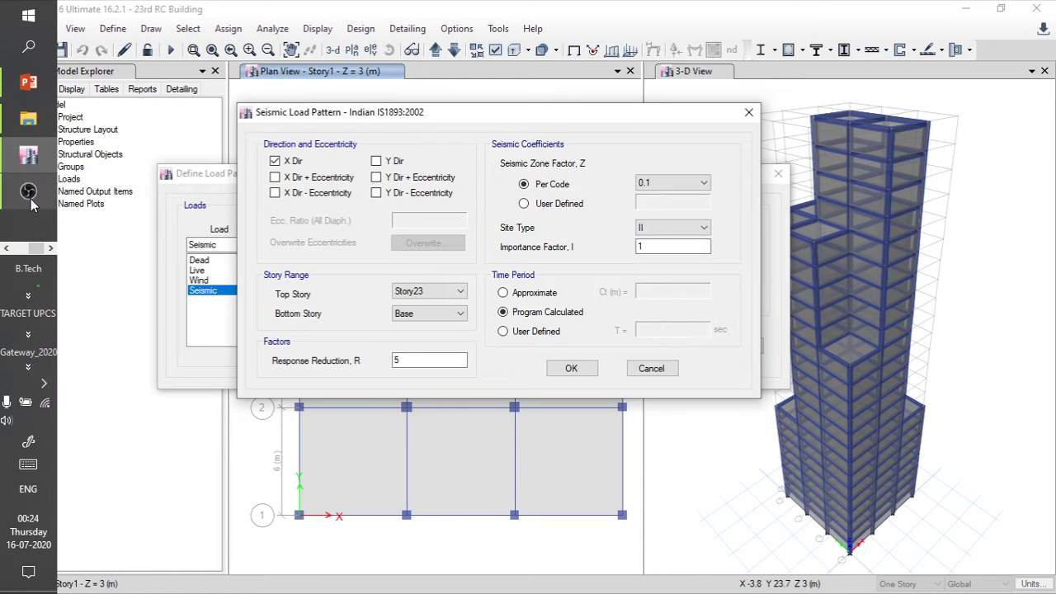
{"action": "left_click", "coordinate": [6, 249]}
{"action": "left_click", "coordinate": [28, 191]}
{"action": "scroll", "coordinate": [412, 268], "scroll_direction": "down", "scroll_amount": 3}
{"action": "scroll", "coordinate": [528, 300], "scroll_direction": "down", "scroll_amount": 3}
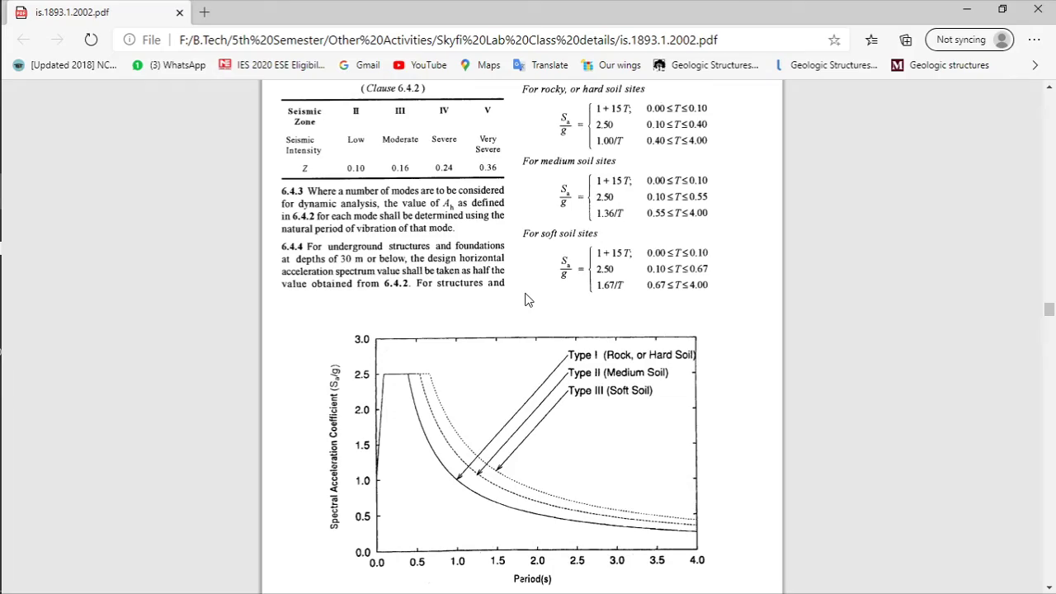
{"action": "scroll", "coordinate": [528, 300], "scroll_direction": "down", "scroll_amount": 9}
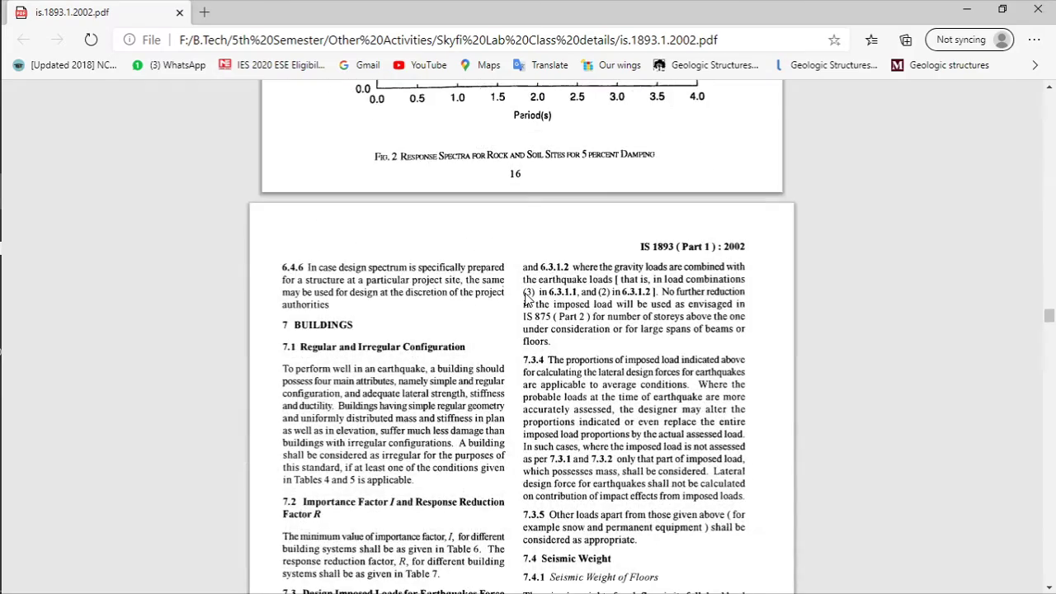
{"action": "scroll", "coordinate": [525, 298], "scroll_direction": "down", "scroll_amount": 15}
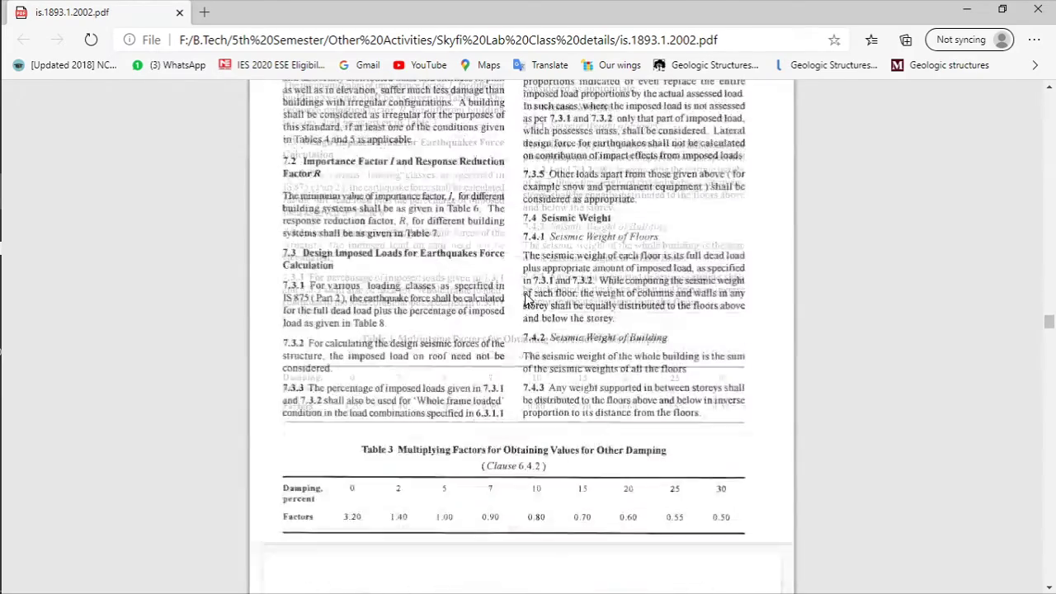
{"action": "scroll", "coordinate": [526, 300], "scroll_direction": "down", "scroll_amount": 20}
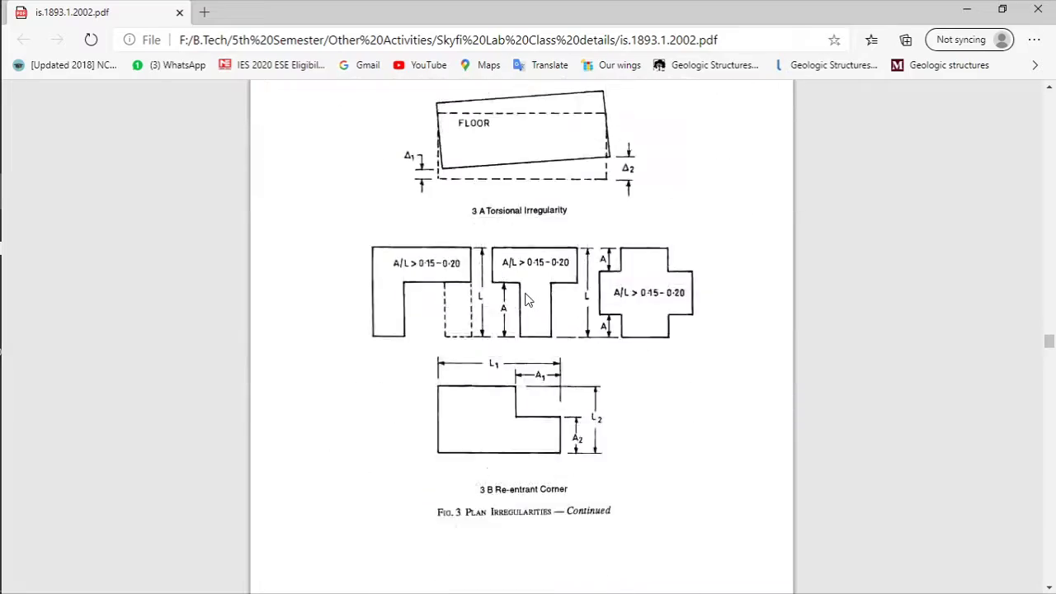
{"action": "scroll", "coordinate": [528, 300], "scroll_direction": "down", "scroll_amount": 20}
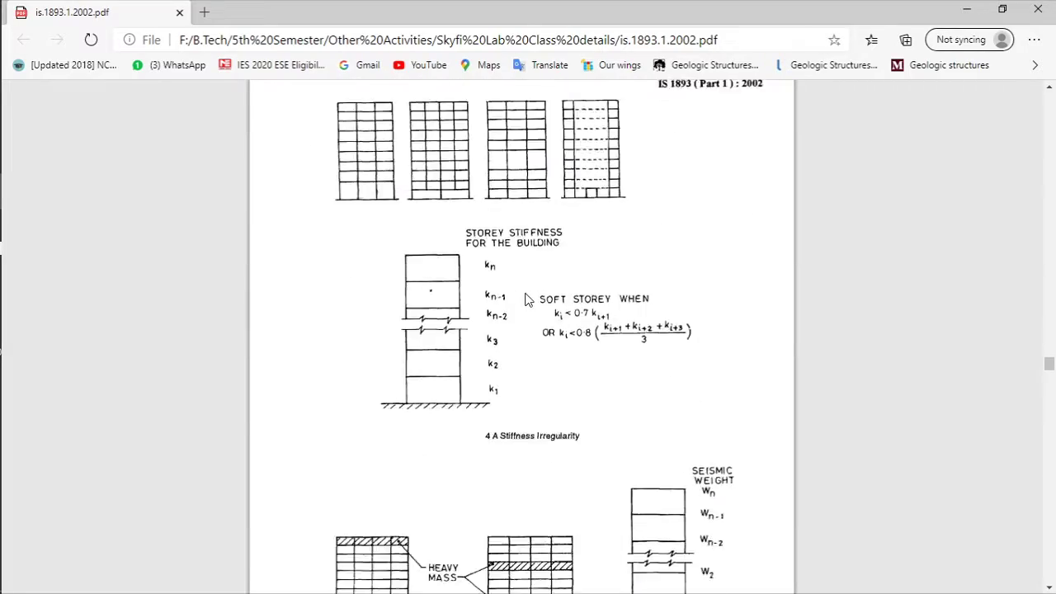
{"action": "scroll", "coordinate": [528, 301], "scroll_direction": "down", "scroll_amount": 20}
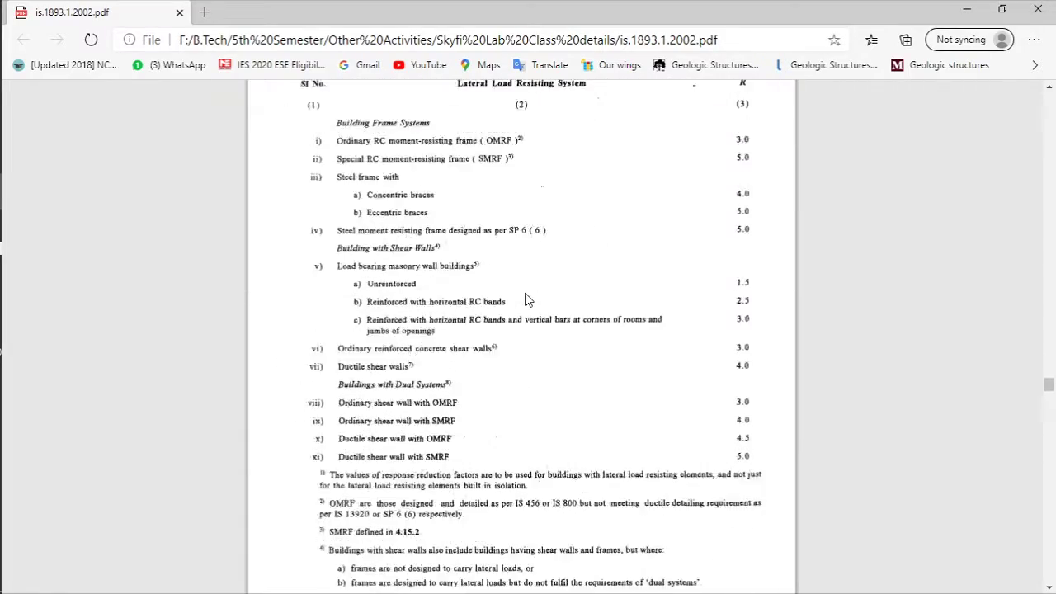
{"action": "scroll", "coordinate": [526, 300], "scroll_direction": "up", "scroll_amount": 12}
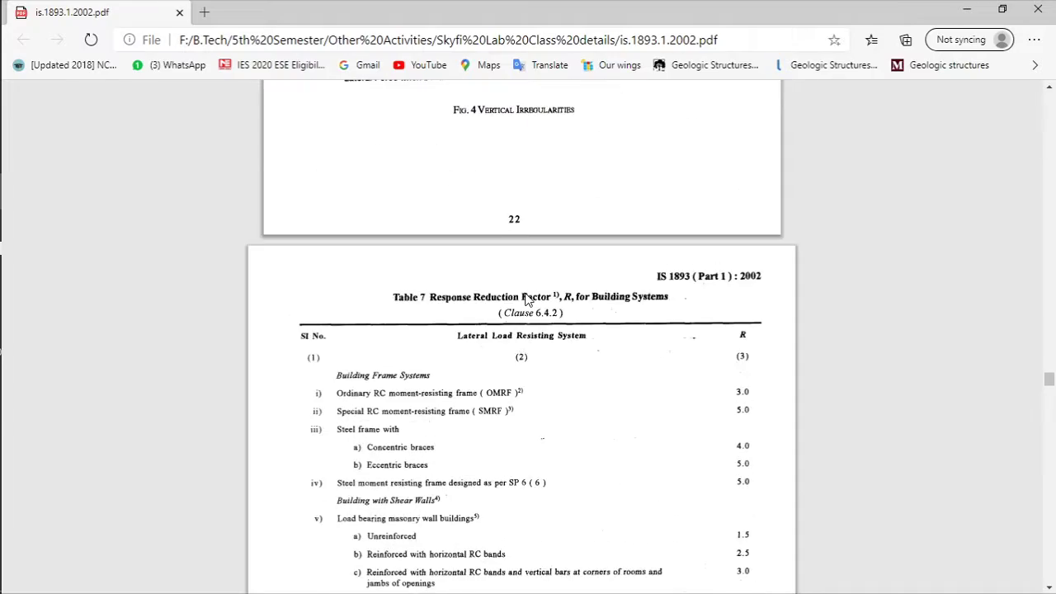
{"action": "scroll", "coordinate": [528, 301], "scroll_direction": "up", "scroll_amount": 20}
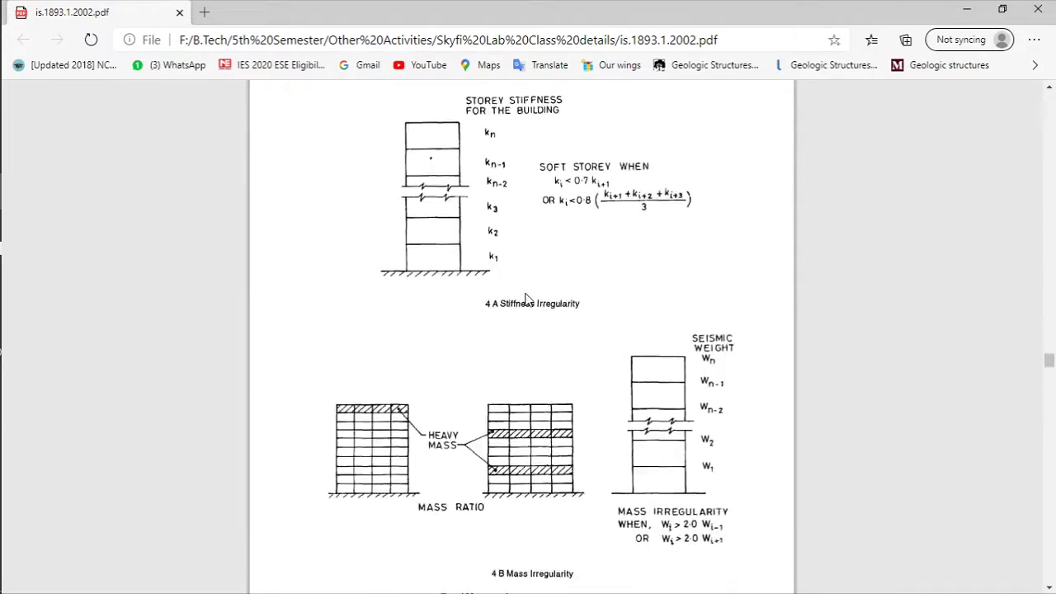
{"action": "scroll", "coordinate": [528, 300], "scroll_direction": "up", "scroll_amount": 20}
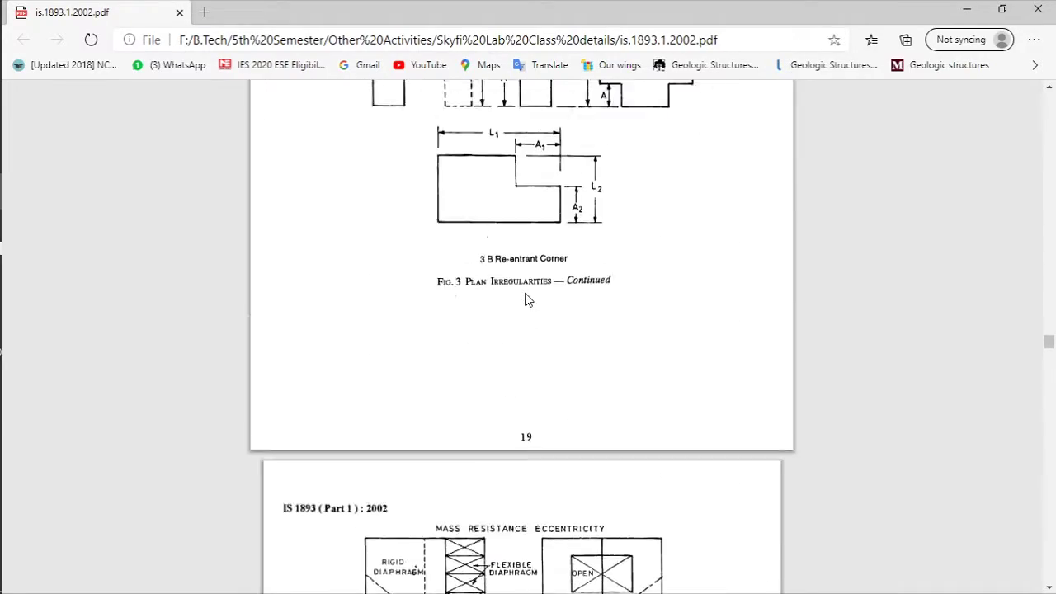
{"action": "scroll", "coordinate": [527, 300], "scroll_direction": "up", "scroll_amount": 10}
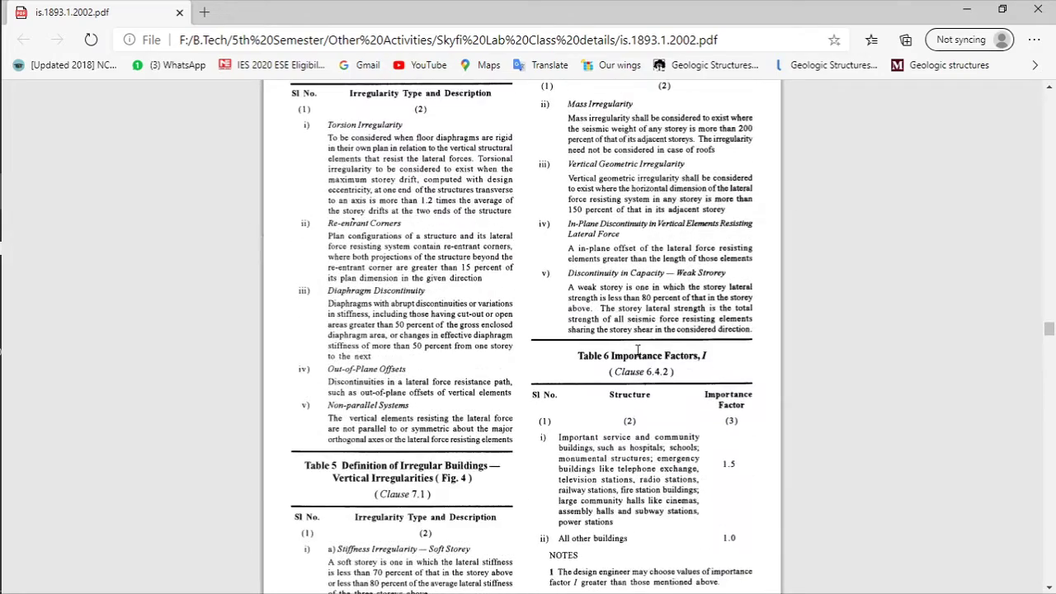
Check the Table 6 importance factor for all other buildings against the Seismic pattern's Importance Factor in ETABS
{"action": "scroll", "coordinate": [611, 342], "scroll_direction": "down", "scroll_amount": 5}
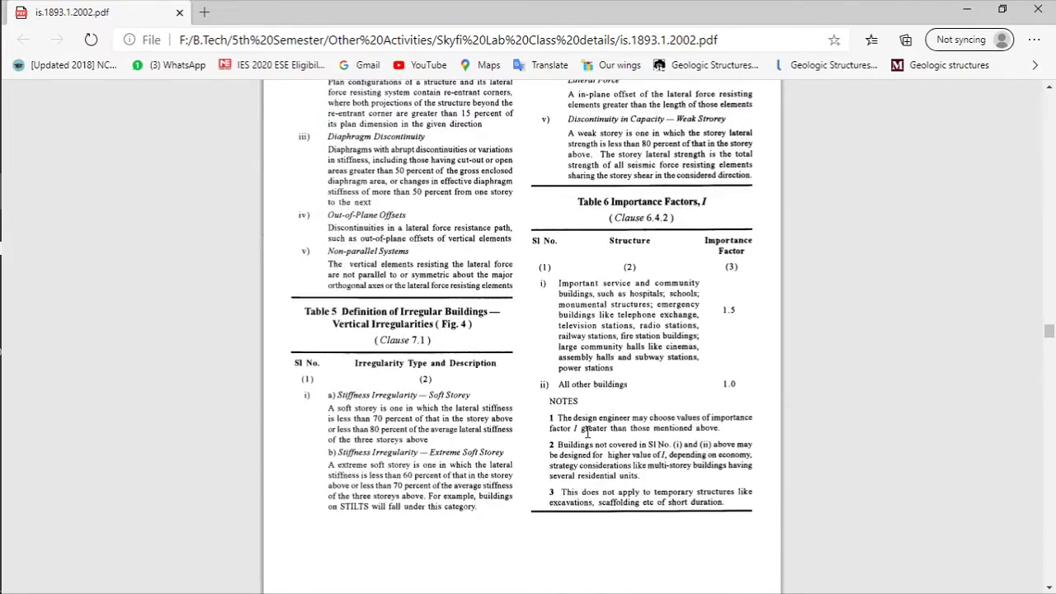
{"action": "scroll", "coordinate": [561, 388], "scroll_direction": "up", "scroll_amount": 2}
{"action": "left_click_drag", "start_coordinate": [557, 386], "coordinate": [645, 388]}
{"action": "left_click_drag", "start_coordinate": [720, 386], "coordinate": [739, 386]}
{"action": "mouse_move", "coordinate": [3, 297]}
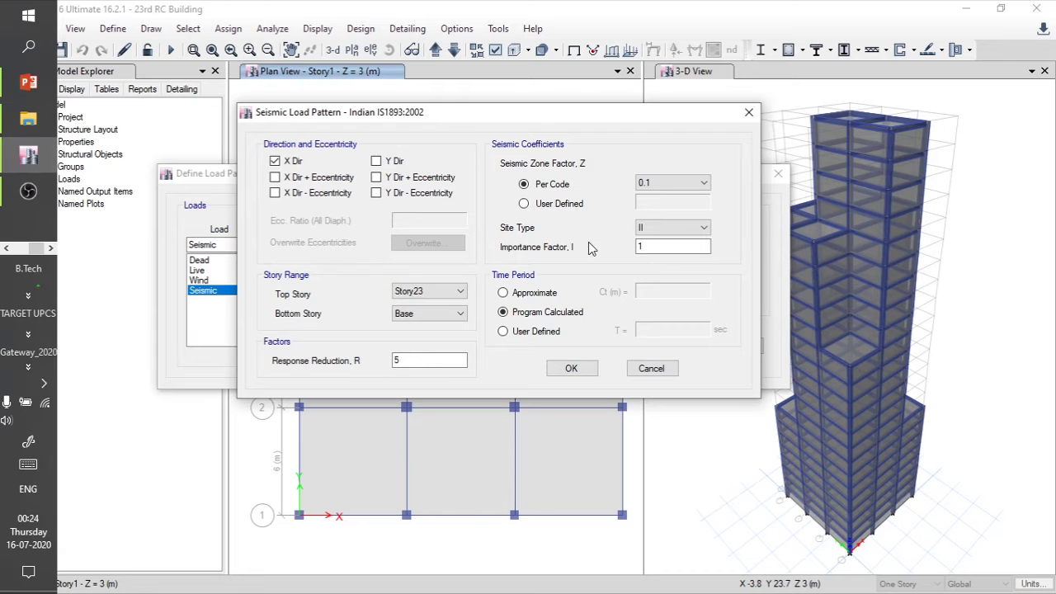
{"action": "key", "text": "Tab"}
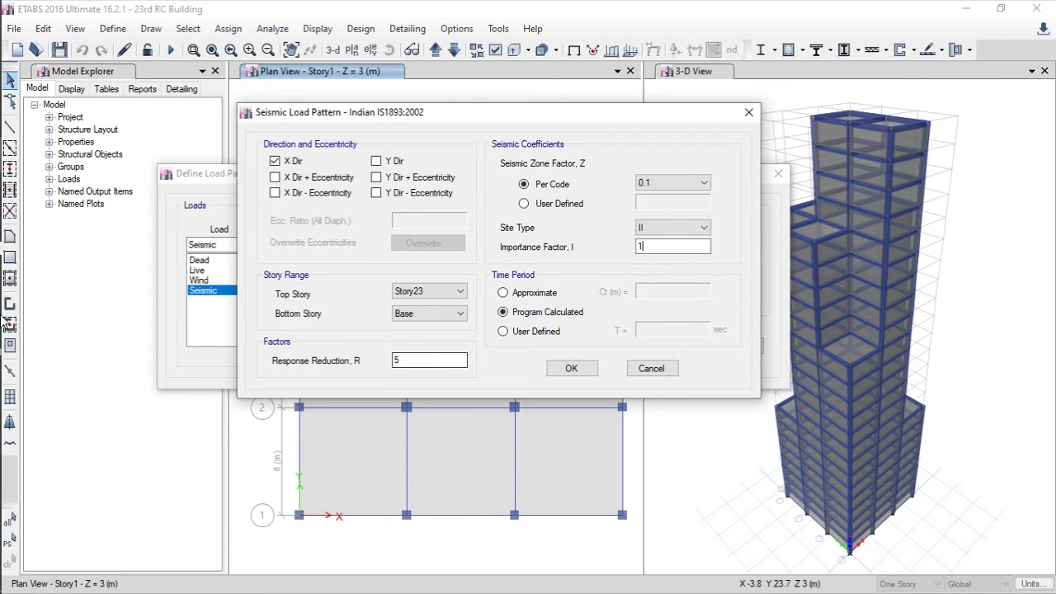
Return to the IS 1893 PDF in Edge and examine the response reduction factors for building systems in Table 7
{"action": "left_click", "coordinate": [29, 191]}
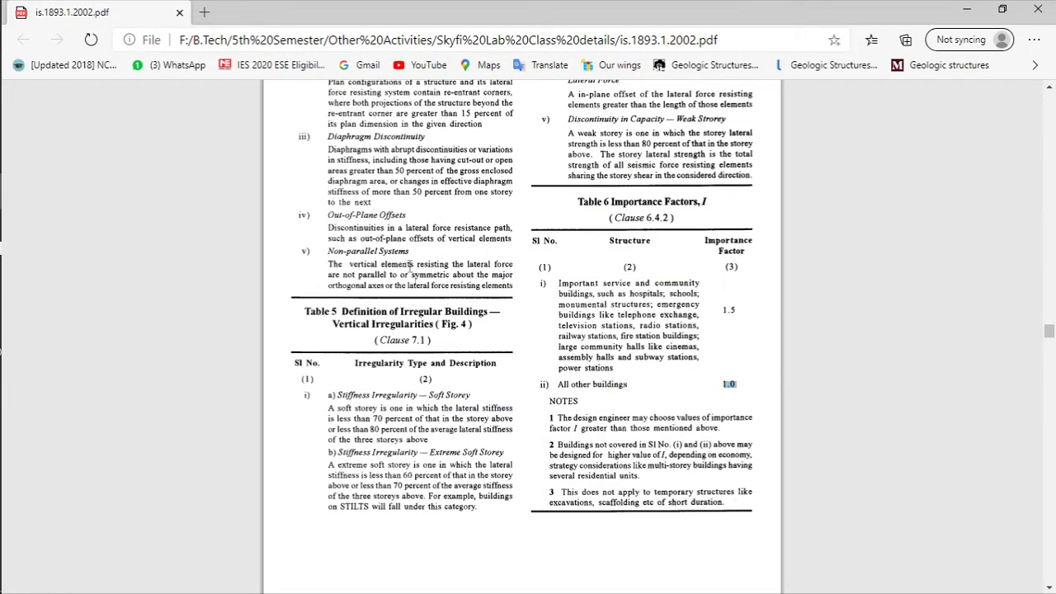
{"action": "scroll", "coordinate": [410, 264], "scroll_direction": "down", "scroll_amount": 15}
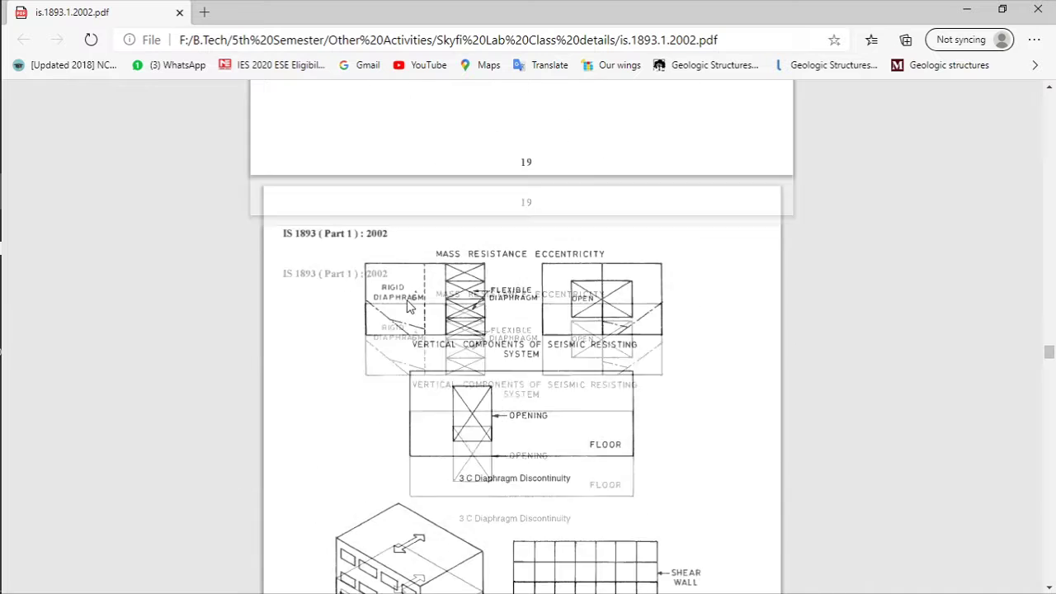
{"action": "scroll", "coordinate": [410, 305], "scroll_direction": "down", "scroll_amount": 10}
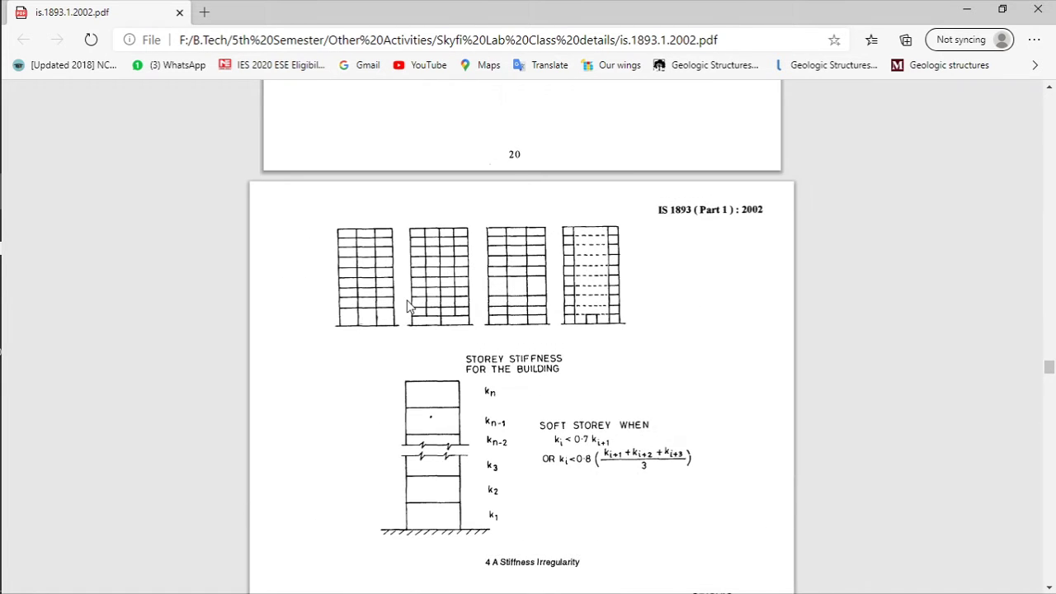
{"action": "scroll", "coordinate": [410, 305], "scroll_direction": "down", "scroll_amount": 8}
{"action": "scroll", "coordinate": [424, 309], "scroll_direction": "down", "scroll_amount": 13}
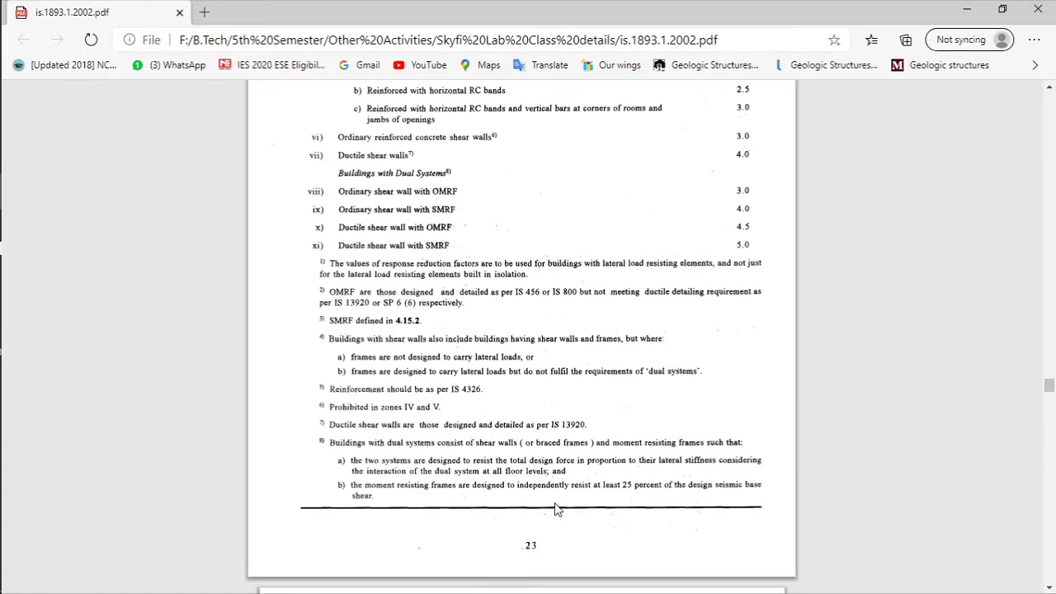
Review the Table 7 response reduction factors for the building frame, shear wall and dual systems
{"action": "scroll", "coordinate": [539, 349], "scroll_direction": "up", "scroll_amount": 5}
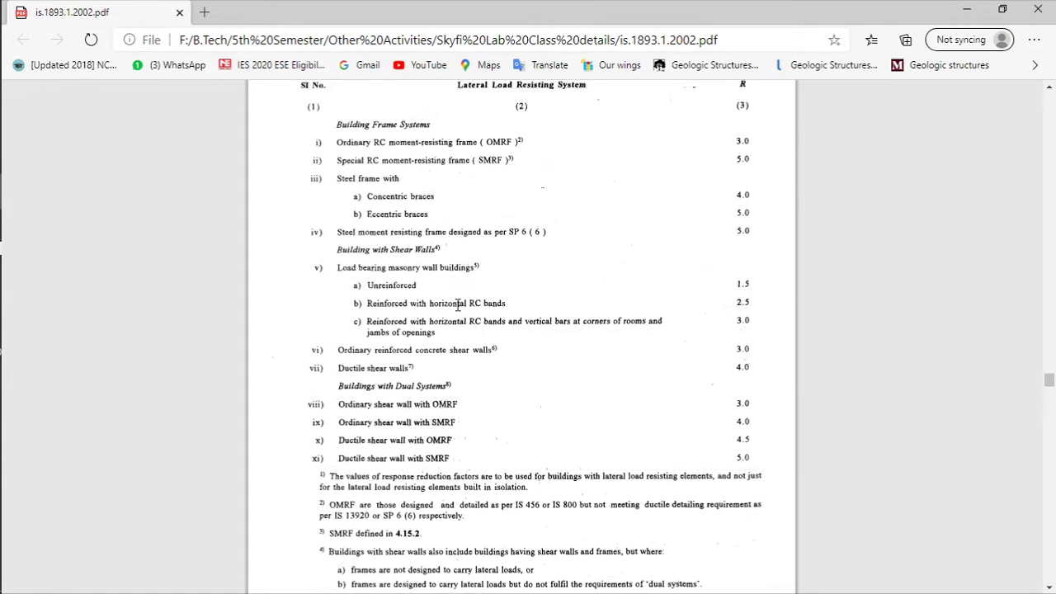
{"action": "scroll", "coordinate": [458, 305], "scroll_direction": "up", "scroll_amount": 2}
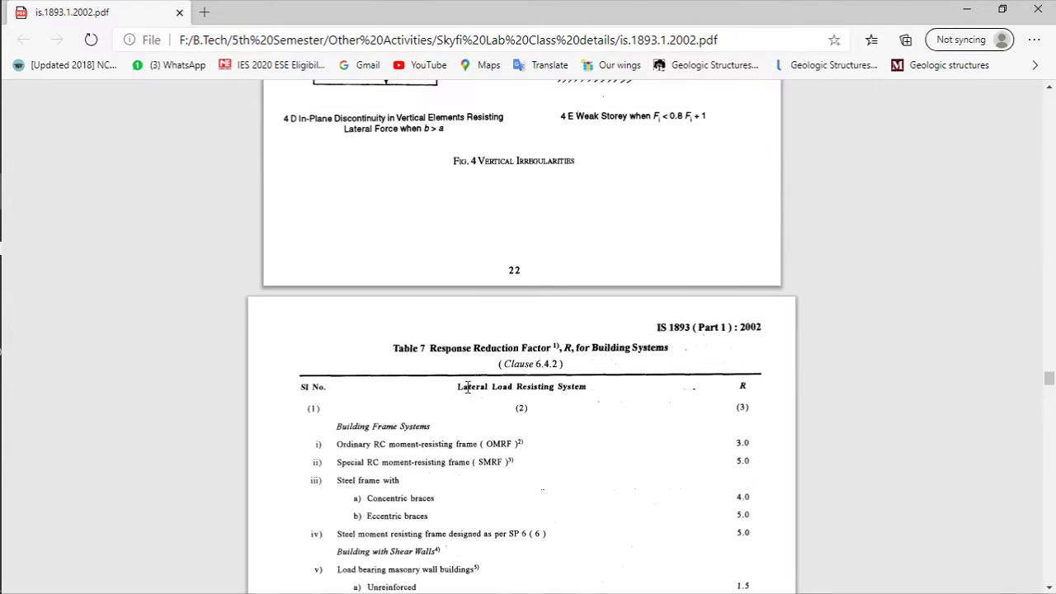
{"action": "scroll", "coordinate": [467, 387], "scroll_direction": "down", "scroll_amount": 2}
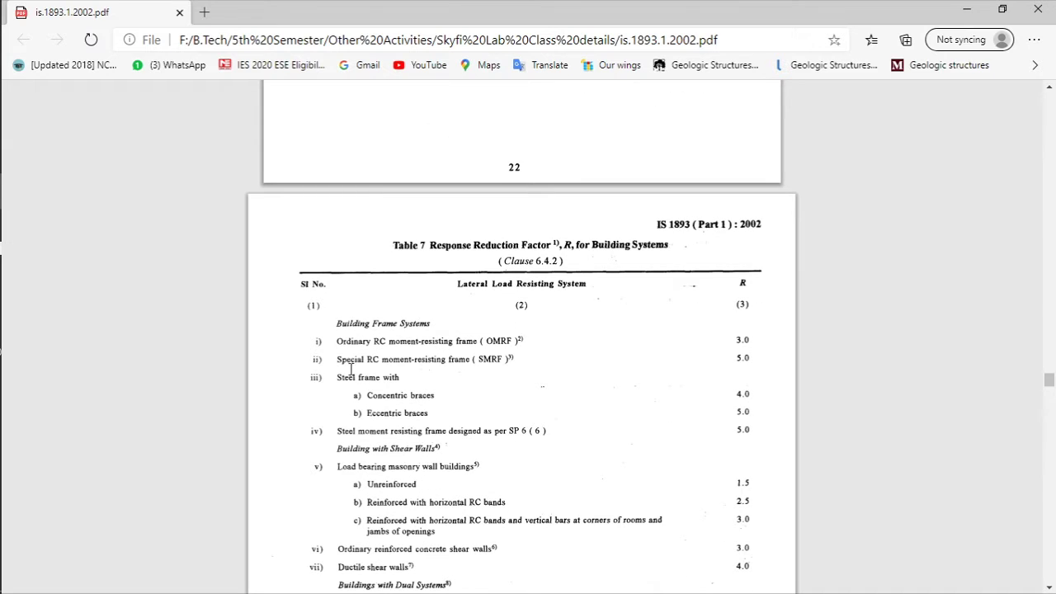
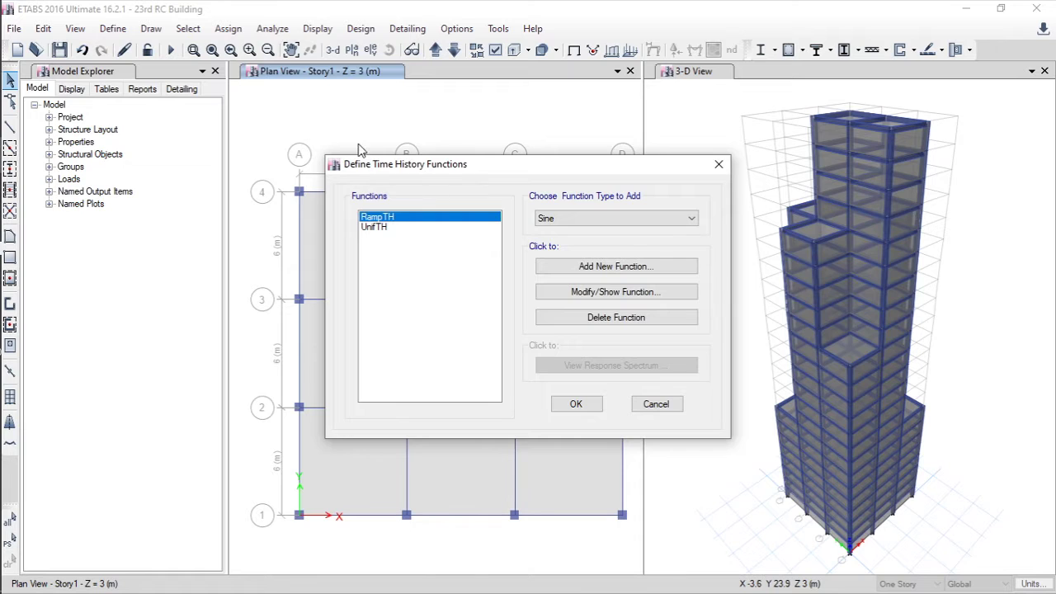
In ETABS, set the time history function type to From File and start a new function definition
{"action": "left_click_drag", "start_coordinate": [439, 169], "coordinate": [363, 156]}
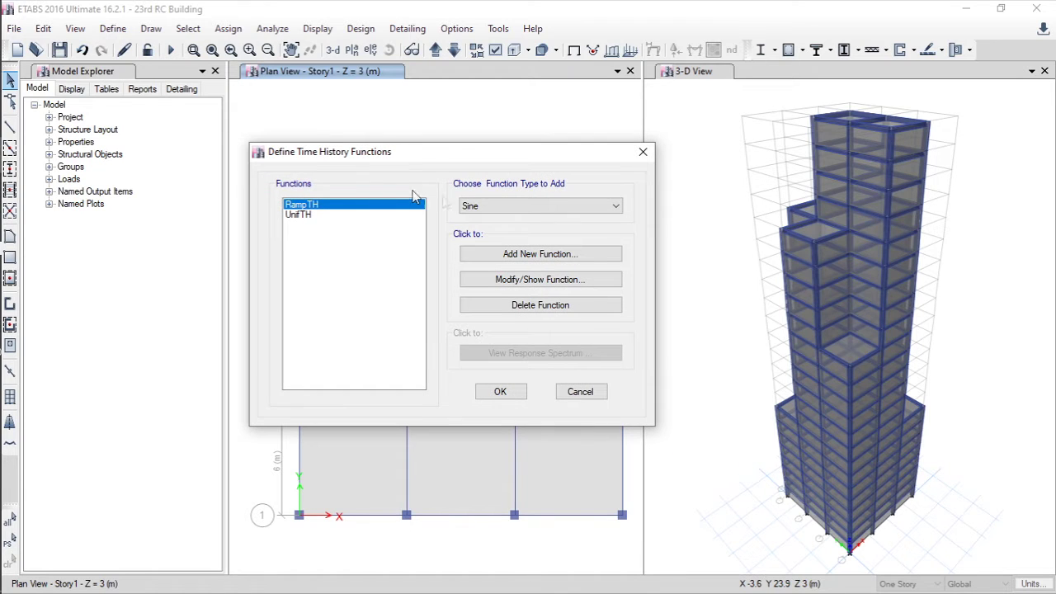
{"action": "left_click", "coordinate": [529, 206]}
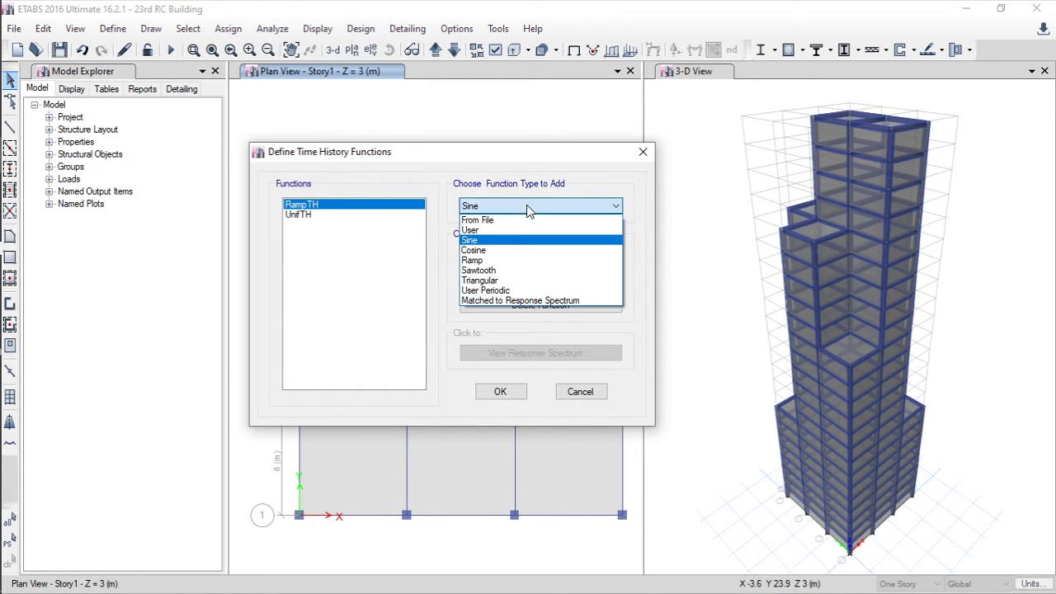
{"action": "left_click", "coordinate": [503, 220]}
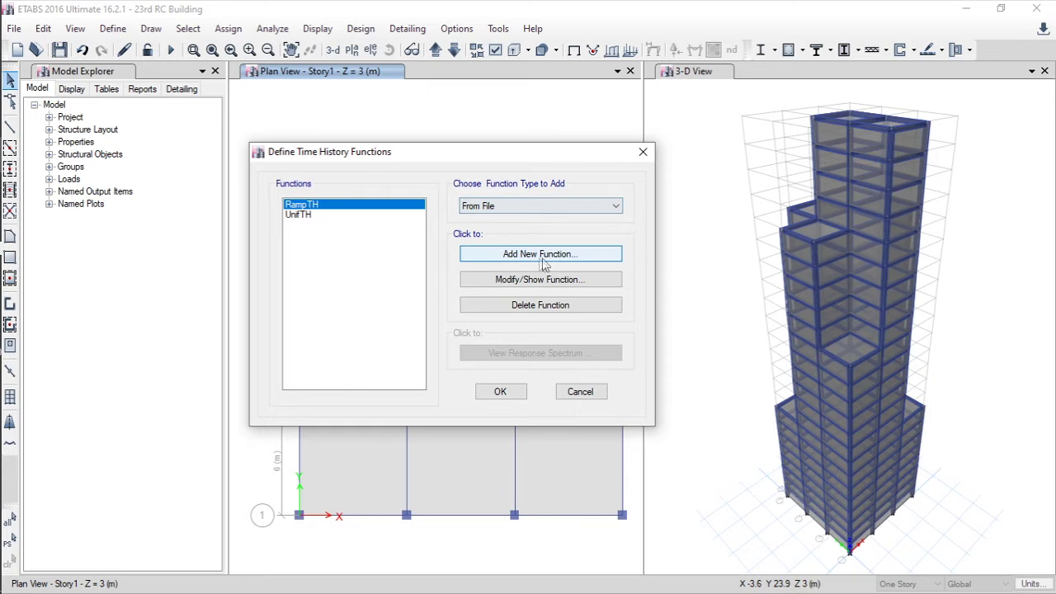
{"action": "left_click", "coordinate": [532, 254]}
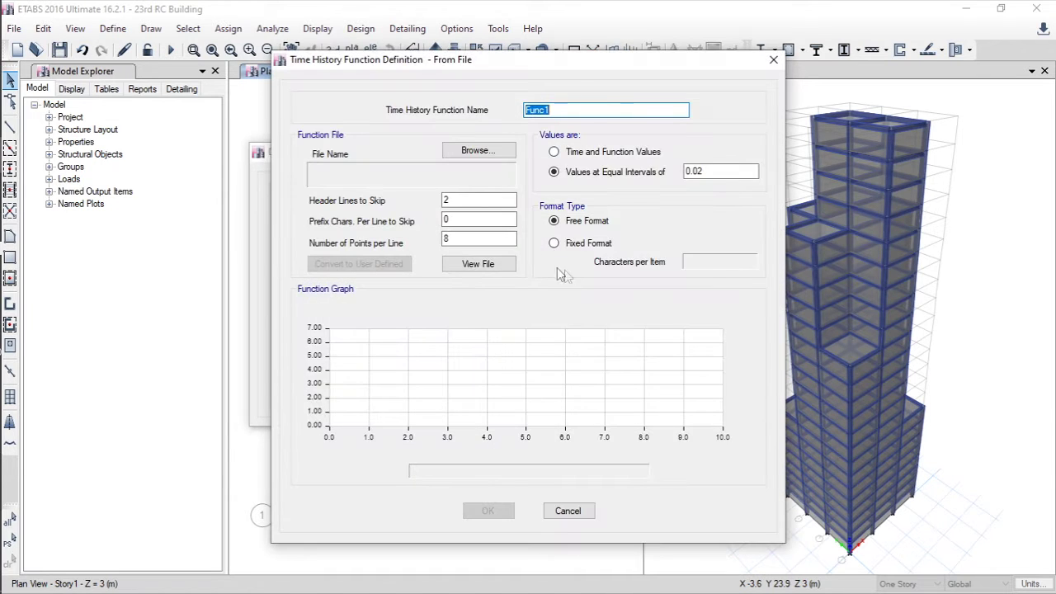
{"action": "left_click_drag", "start_coordinate": [566, 67], "coordinate": [537, 68]}
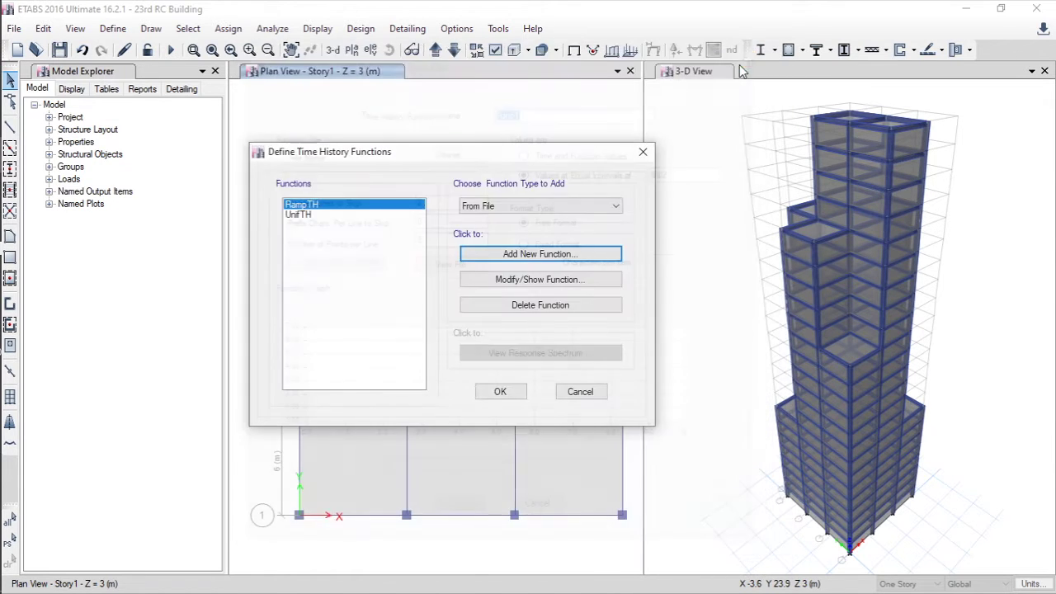
{"action": "left_click", "coordinate": [745, 59]}
{"action": "left_click", "coordinate": [521, 260]}
{"action": "left_click_drag", "start_coordinate": [523, 65], "coordinate": [564, 66]}
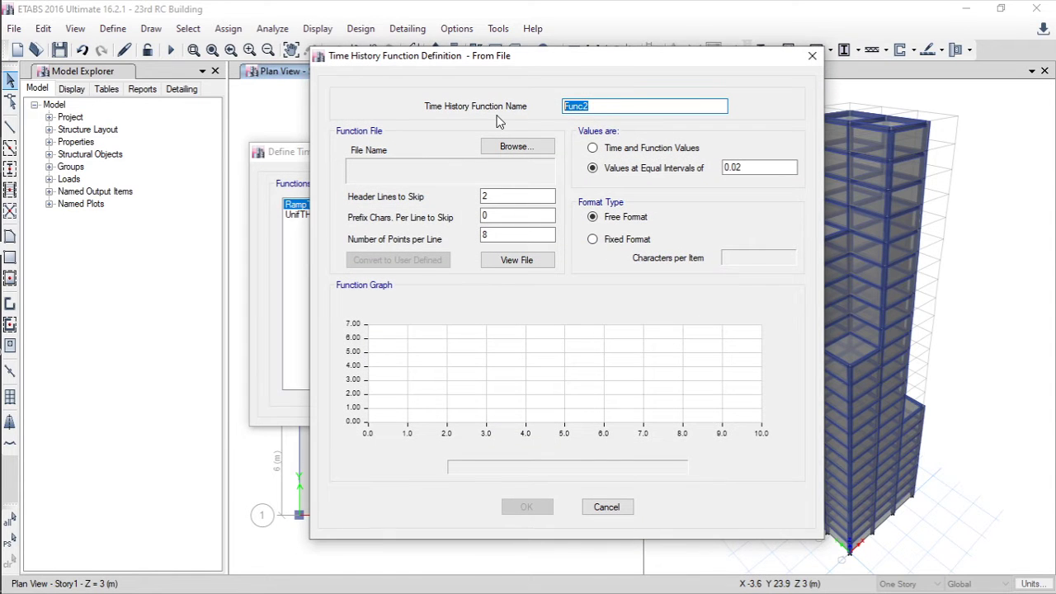
Enter Time History as the function name and load the Bhuj Earthquake-Time History Data file as its function file
{"action": "type", "text": "Time History"}
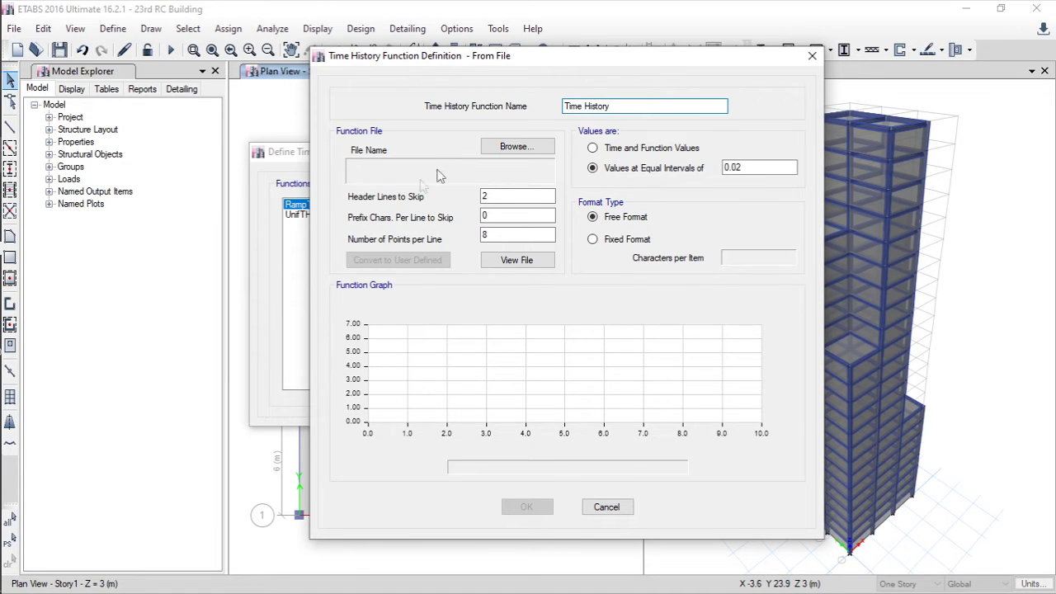
{"action": "left_click_drag", "start_coordinate": [475, 68], "coordinate": [449, 68]}
{"action": "left_click", "coordinate": [502, 151]}
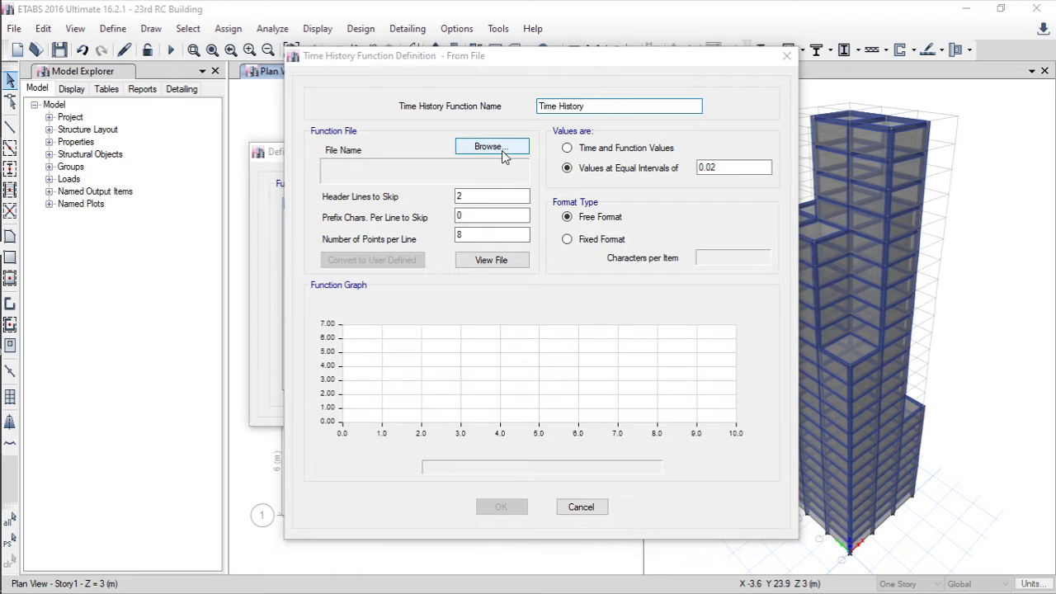
{"action": "left_click_drag", "start_coordinate": [442, 74], "coordinate": [435, 70]}
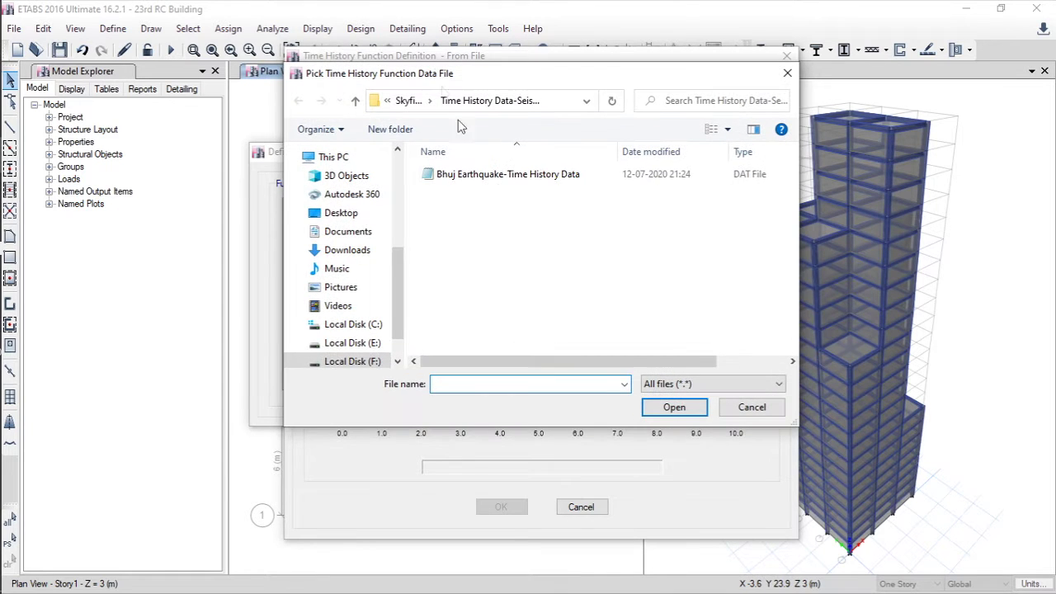
{"action": "left_click", "coordinate": [487, 175]}
{"action": "left_click", "coordinate": [650, 405]}
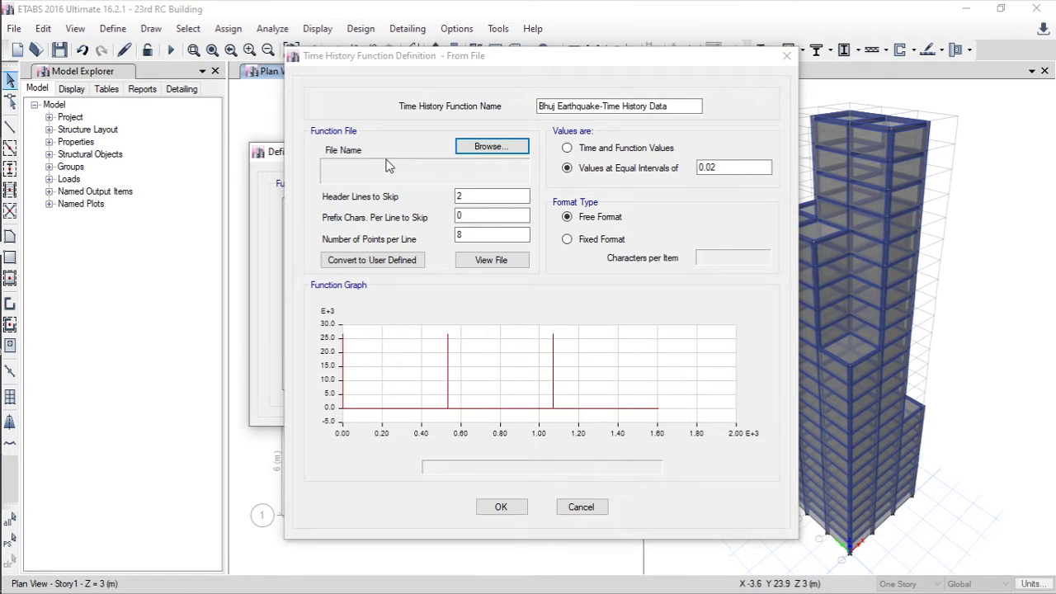
Change the function file's format type from Free Format to Fixed Format
{"action": "left_click", "coordinate": [593, 239]}
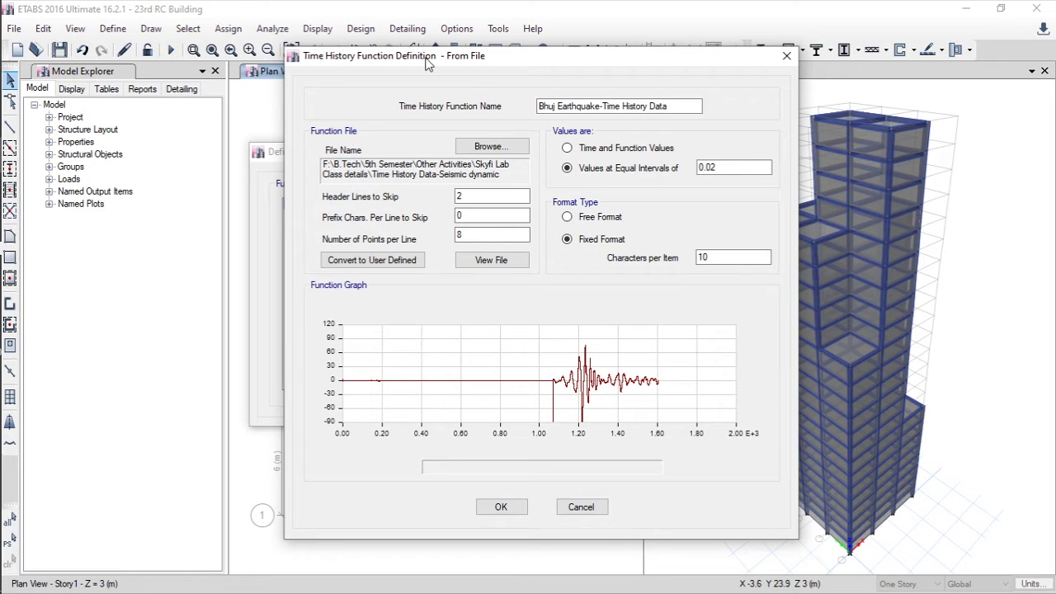
{"action": "left_click_drag", "start_coordinate": [427, 64], "coordinate": [412, 62]}
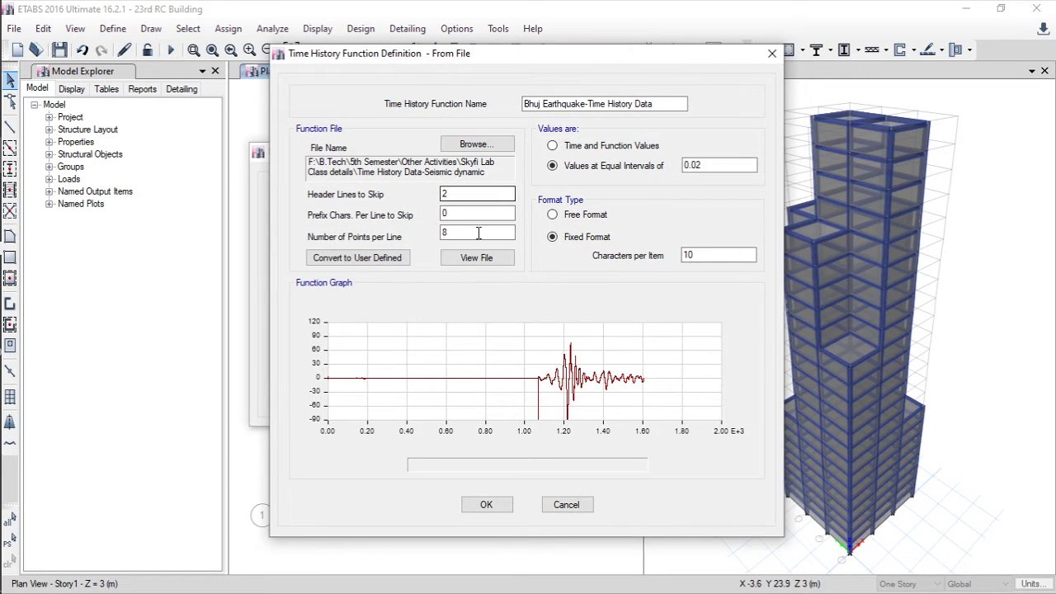
{"action": "left_click_drag", "start_coordinate": [412, 55], "coordinate": [420, 50]}
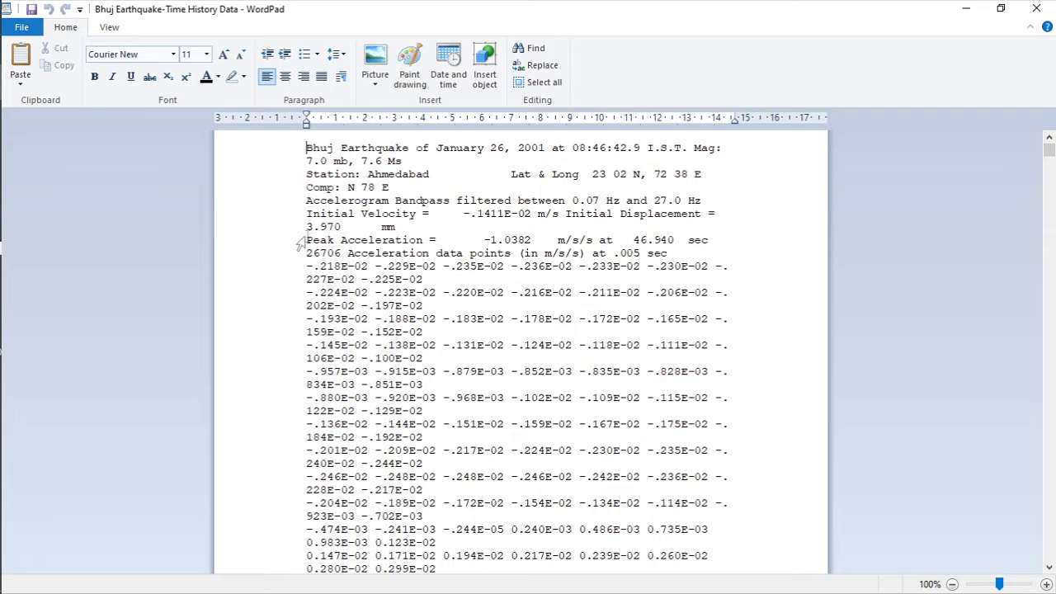
Examine the header lines above the acceleration values in the Bhuj earthquake data file in WordPad and close the file
{"action": "left_click_drag", "start_coordinate": [304, 149], "coordinate": [304, 262]}
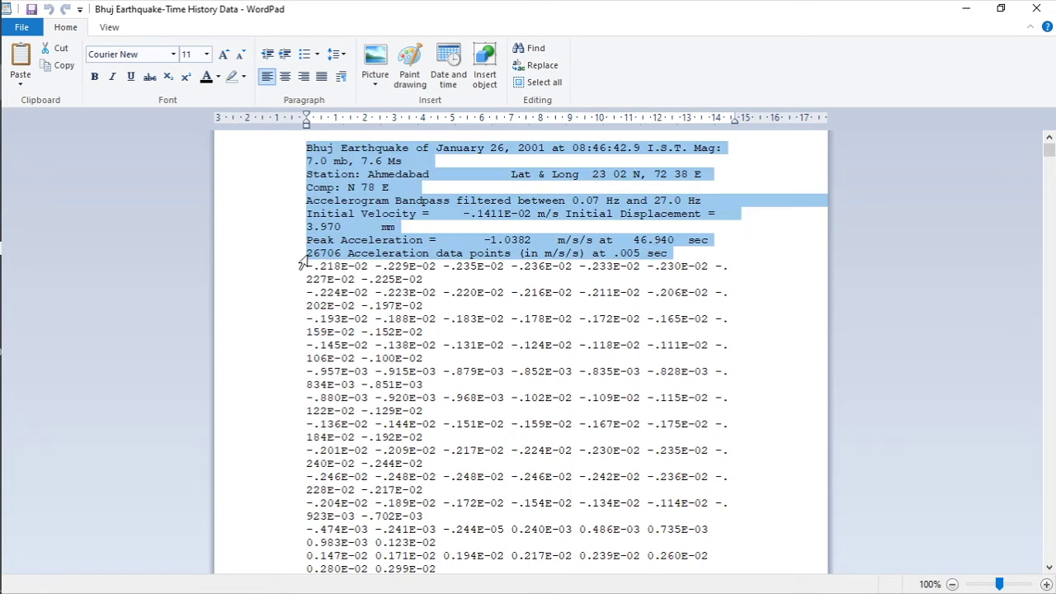
{"action": "left_click", "coordinate": [329, 149]}
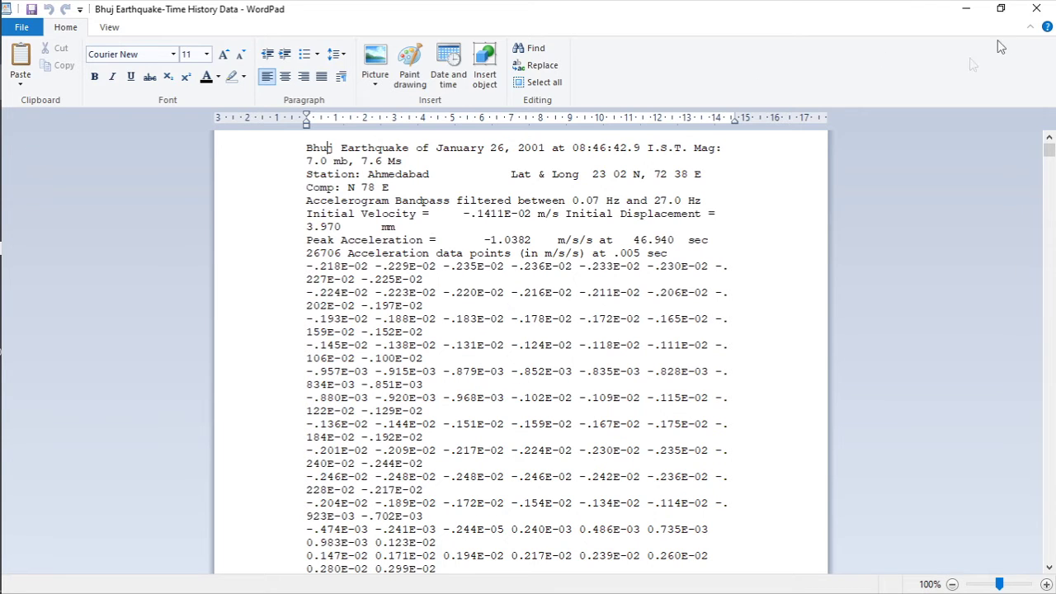
{"action": "left_click", "coordinate": [1036, 8]}
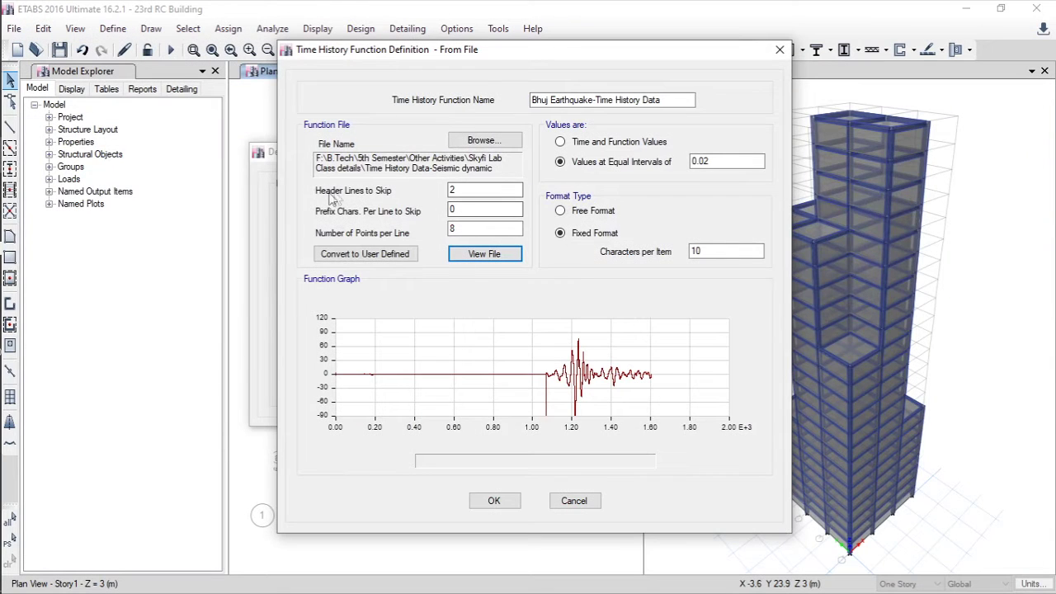
Set the function to skip 9 header lines with 1 point per line, and accept the time history function definitions
{"action": "left_click", "coordinate": [452, 192]}
{"action": "type", "text": "9"}
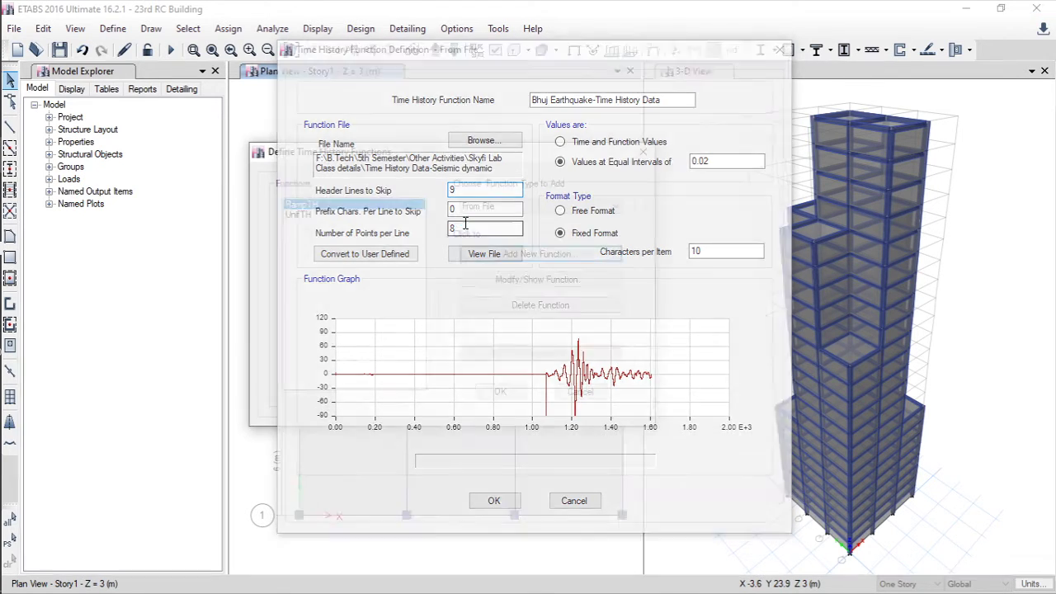
{"action": "left_click", "coordinate": [465, 227]}
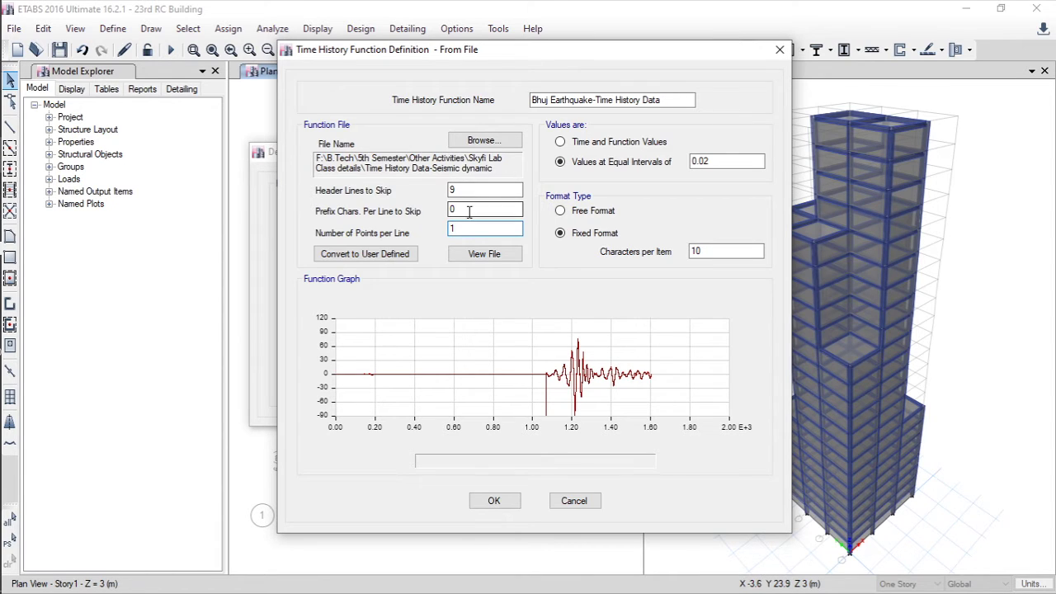
{"action": "key", "text": "shift+Tab"}
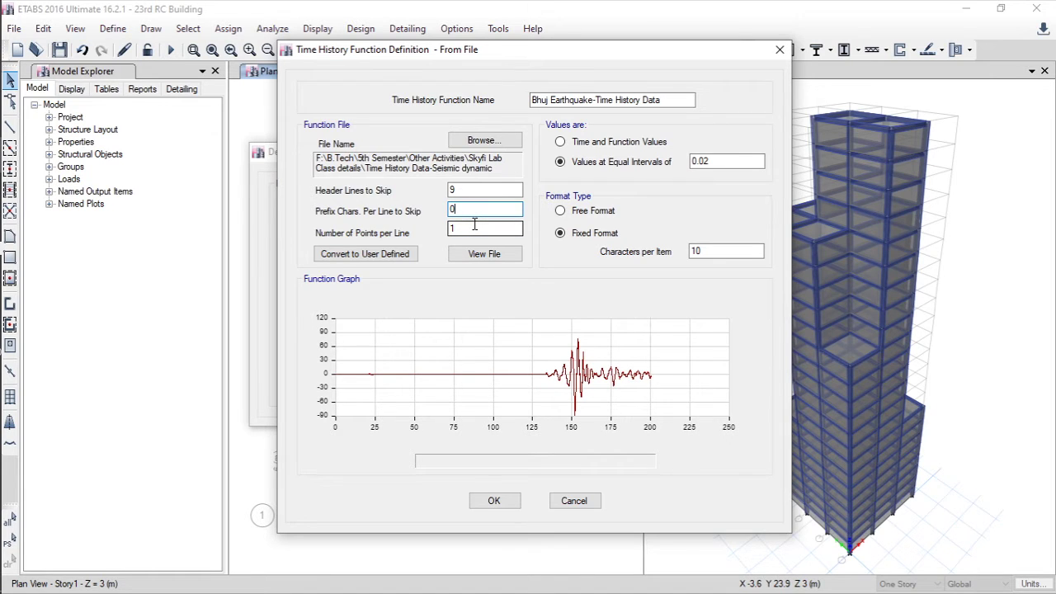
{"action": "left_click", "coordinate": [472, 225]}
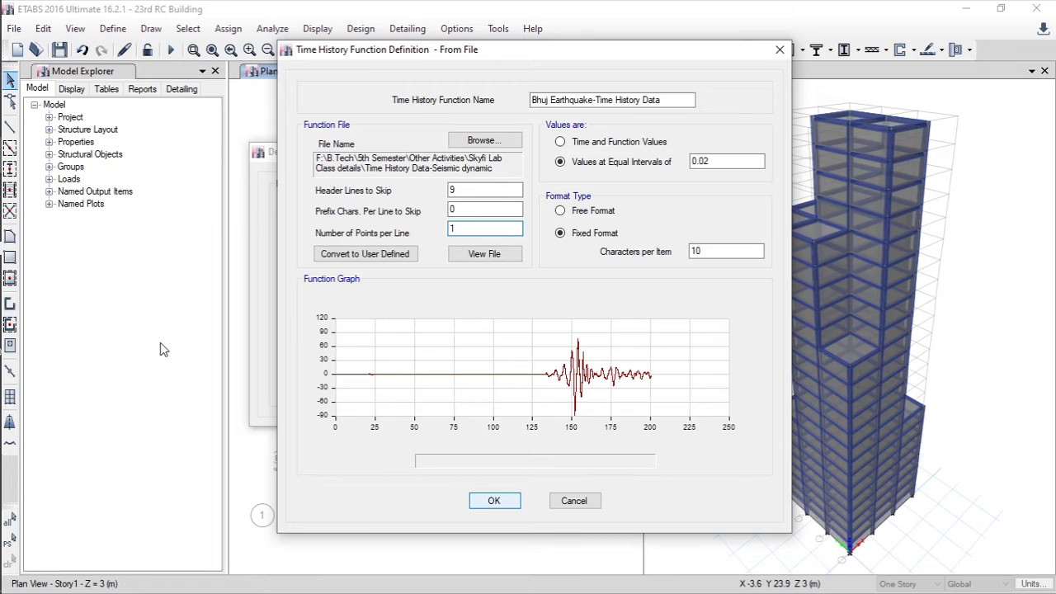
{"action": "key", "text": "Return"}
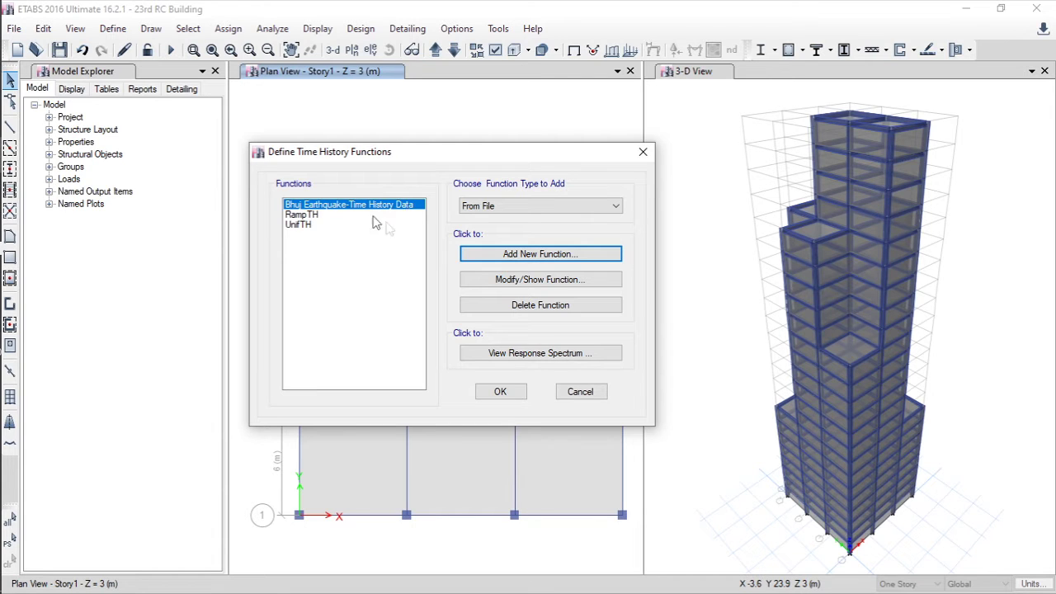
{"action": "left_click", "coordinate": [500, 391]}
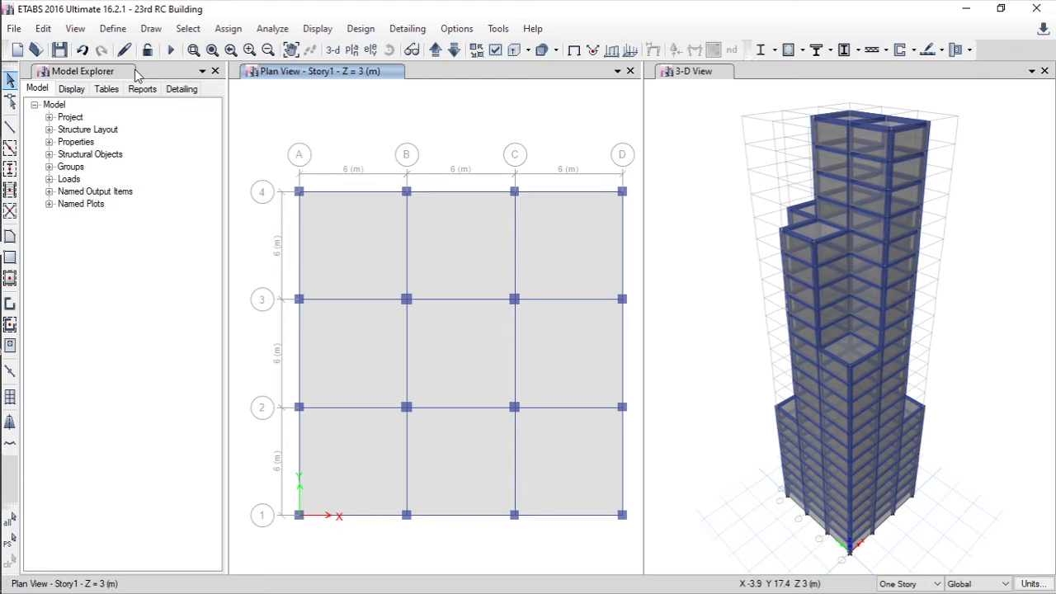
Add a new load case named Time History and set its load case type to Time History
{"action": "left_click", "coordinate": [110, 26]}
{"action": "left_click", "coordinate": [157, 393]}
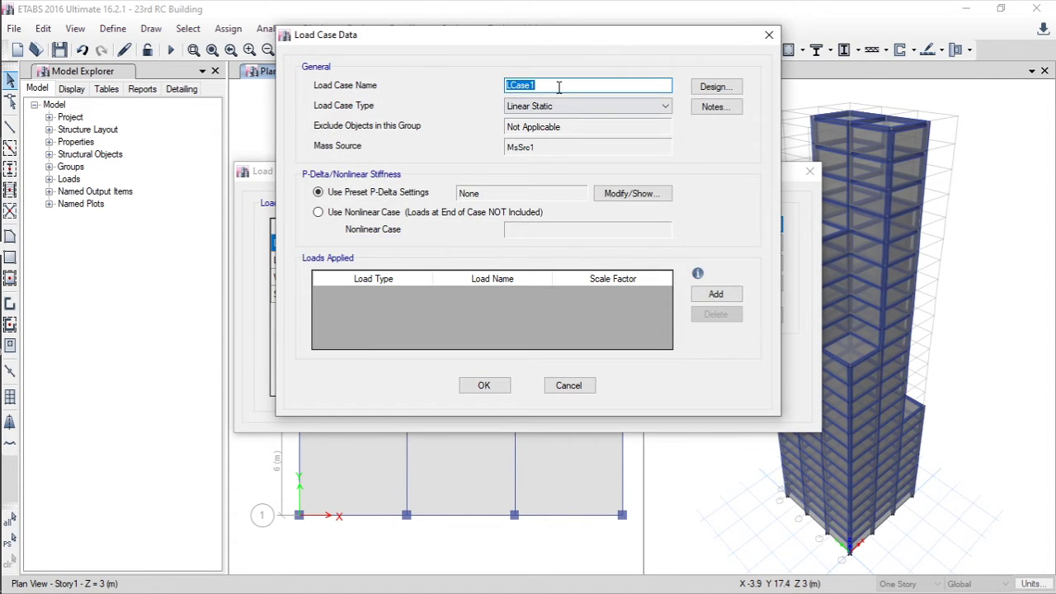
{"action": "type", "text": "Time History"}
{"action": "left_click", "coordinate": [540, 106]}
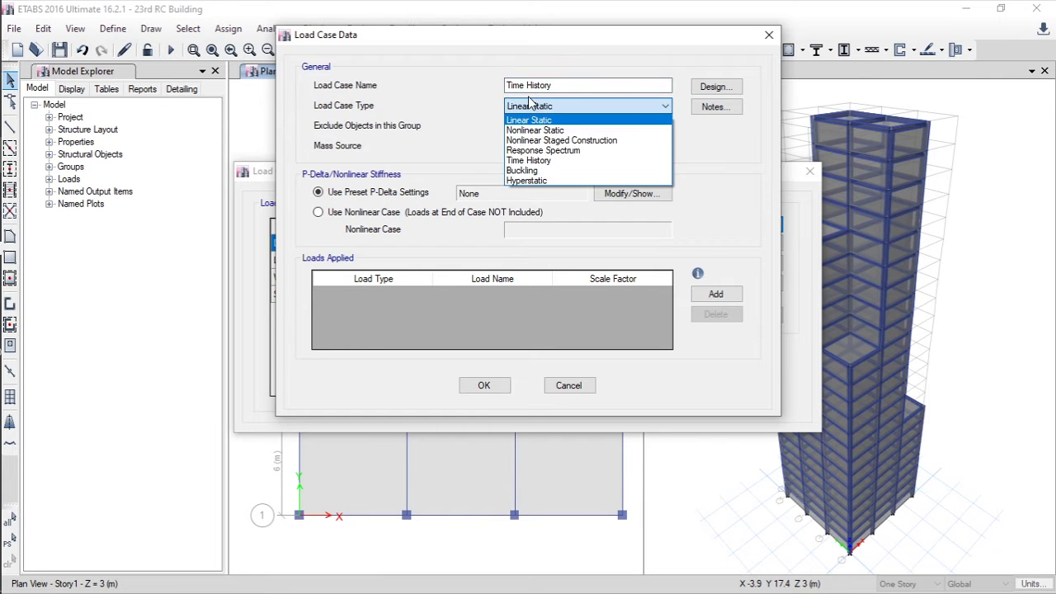
{"action": "left_click", "coordinate": [540, 160]}
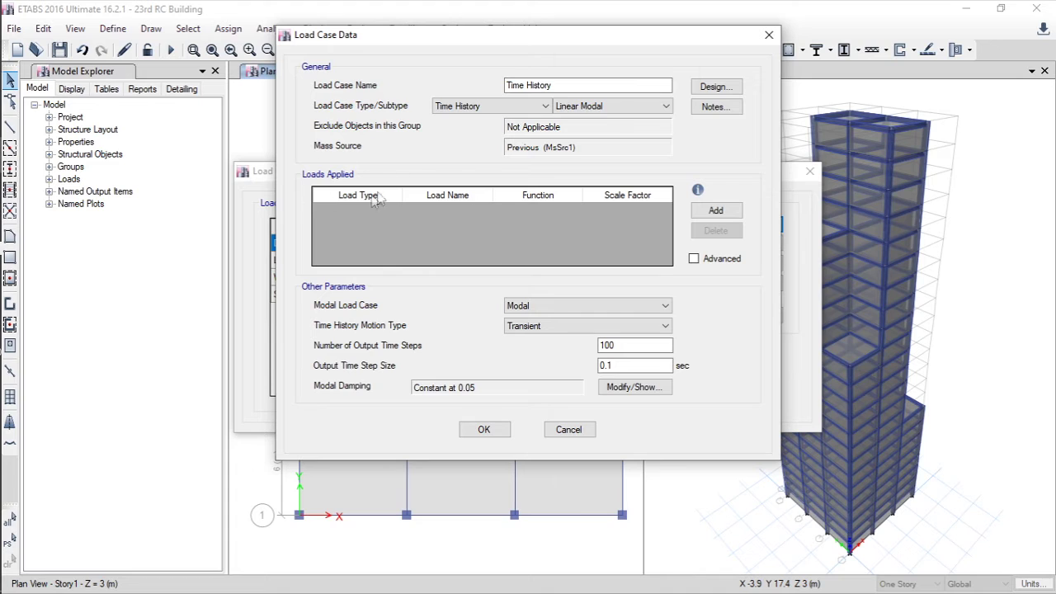
Add an applied load of type Acceleration in direction U1, using the Bhuj Earthquake time history function
{"action": "left_click", "coordinate": [716, 211]}
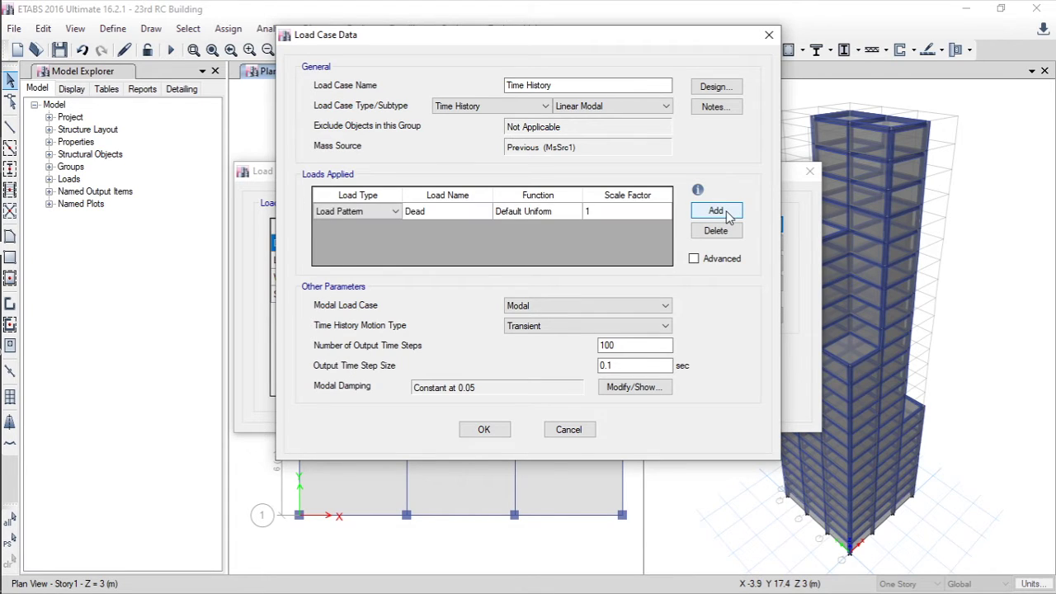
{"action": "left_click", "coordinate": [332, 211]}
{"action": "left_click", "coordinate": [377, 211]}
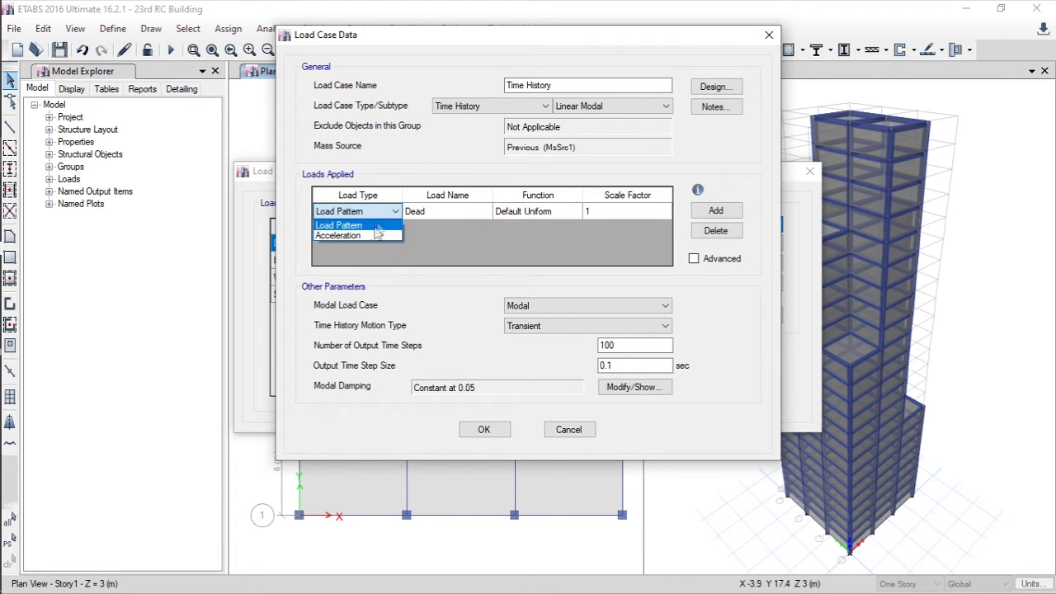
{"action": "left_click", "coordinate": [359, 234]}
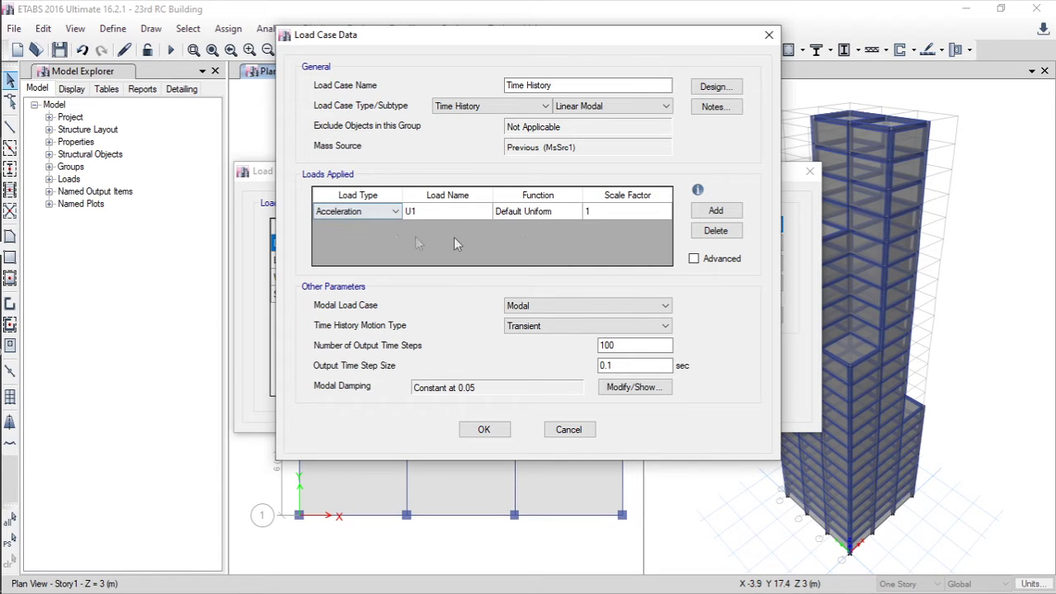
{"action": "left_click", "coordinate": [563, 213]}
{"action": "left_click", "coordinate": [564, 215]}
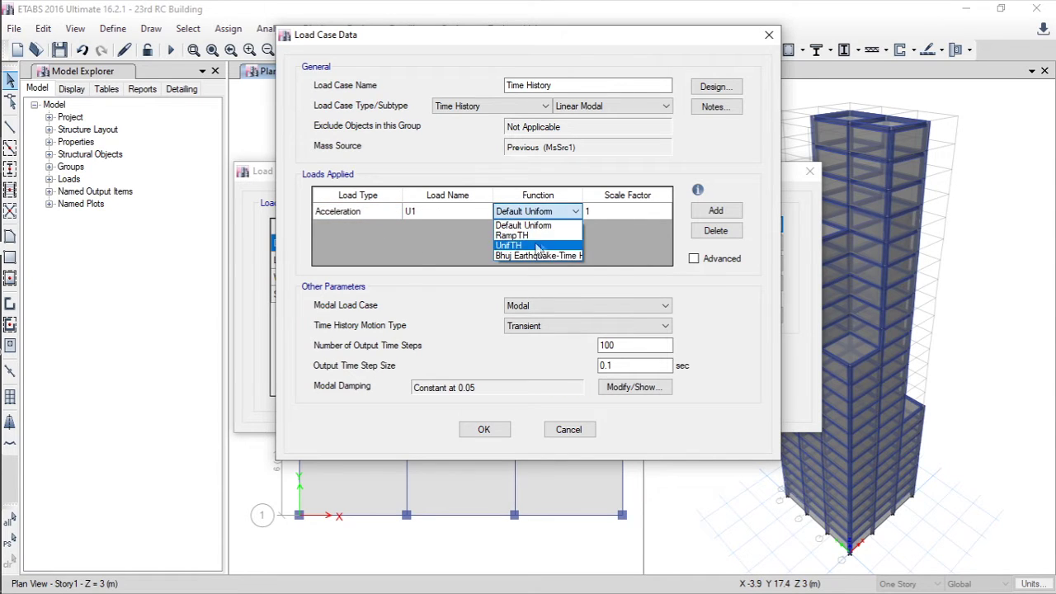
{"action": "left_click", "coordinate": [536, 253]}
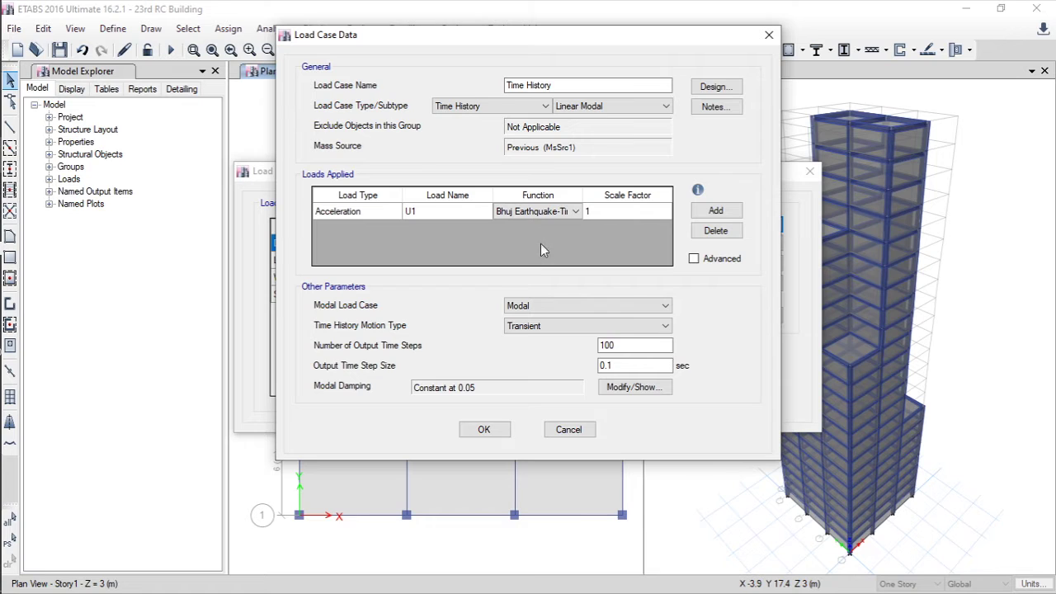
Select the acceleration load's scale factor for editing and switch to PowerPoint to read the Time History Method scale factor formula
{"action": "left_click", "coordinate": [625, 213]}
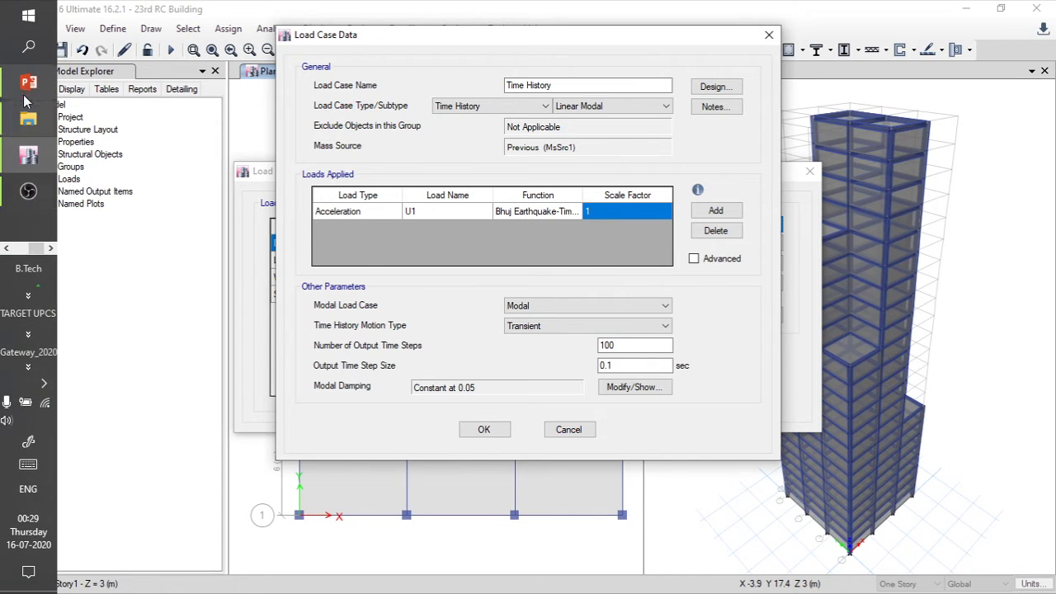
{"action": "key", "text": "alt+Tab"}
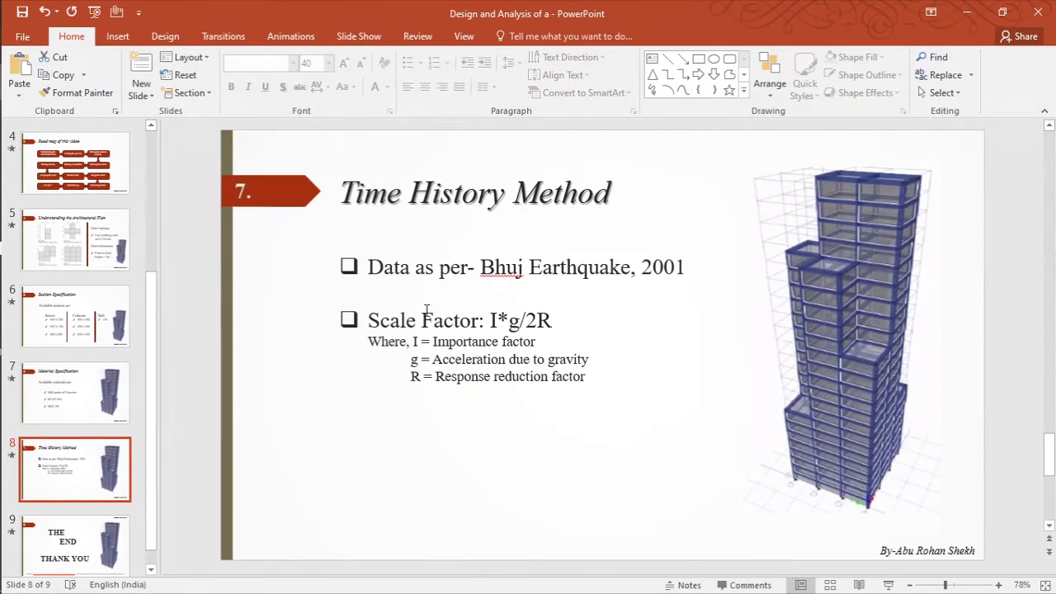
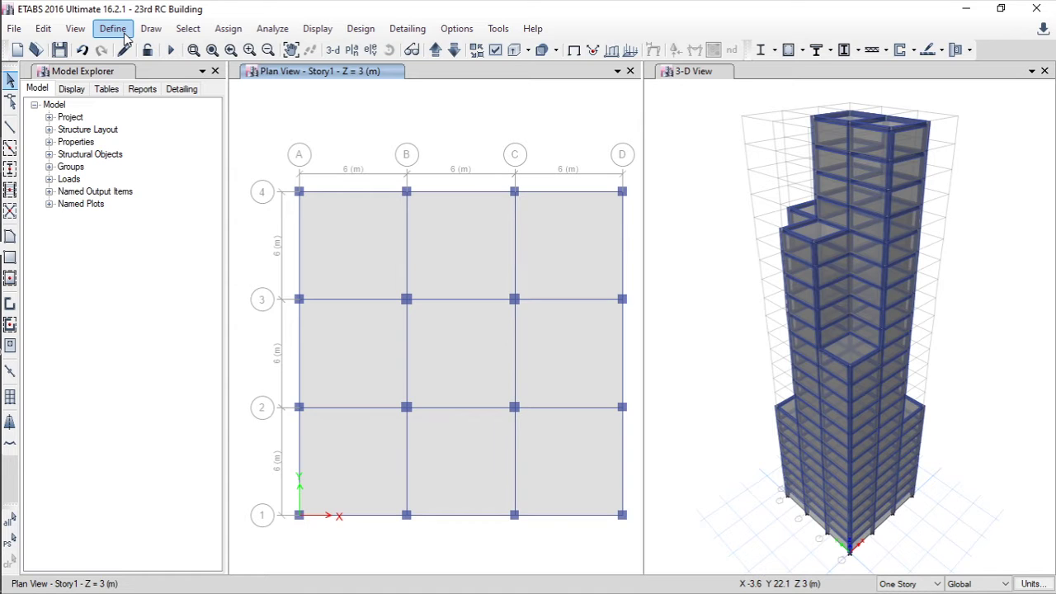
Delete all existing load combinations, DCon1 through DCon14
{"action": "left_click", "coordinate": [114, 29]}
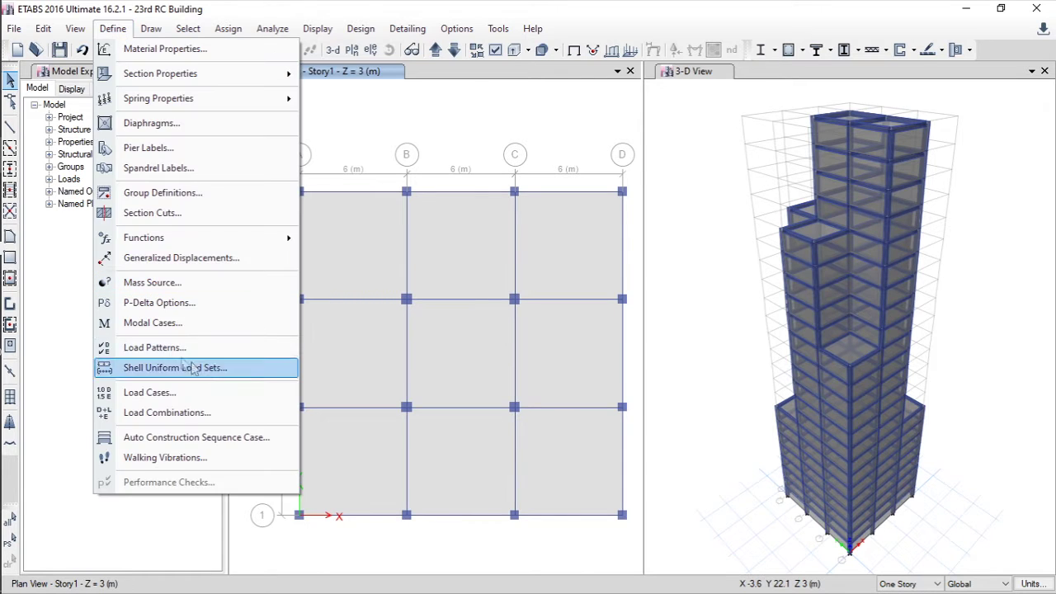
{"action": "left_click", "coordinate": [194, 415]}
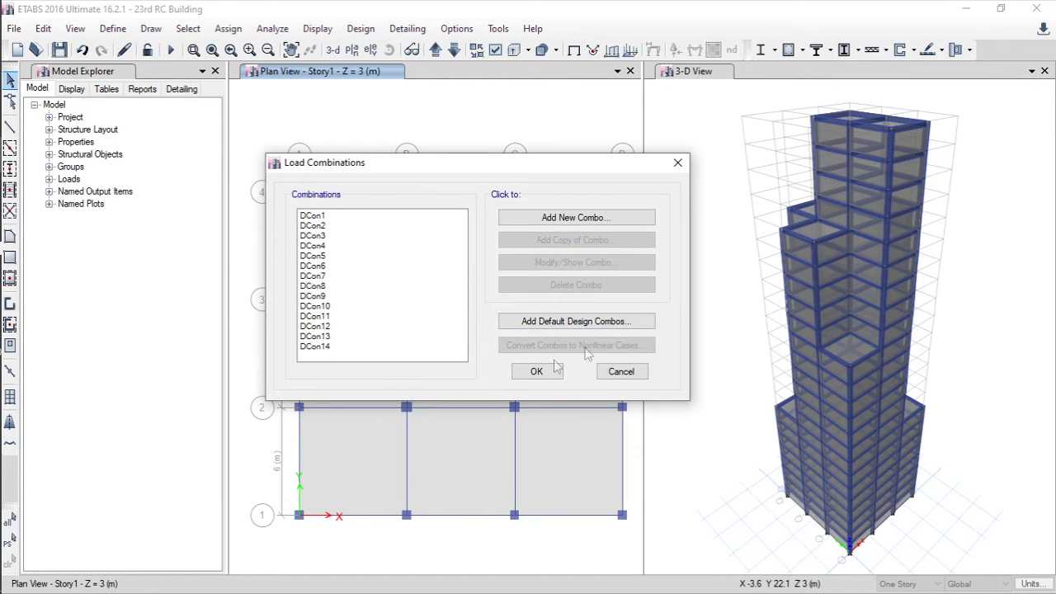
{"action": "left_click", "coordinate": [326, 346]}
{"action": "left_click", "coordinate": [313, 215], "text": "shift"}
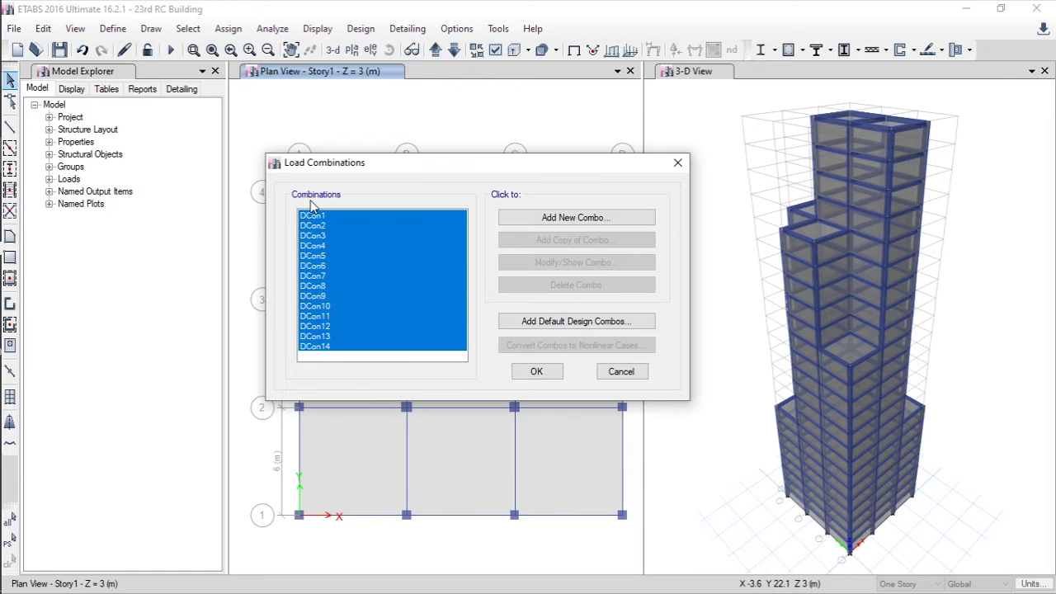
{"action": "left_click", "coordinate": [571, 287]}
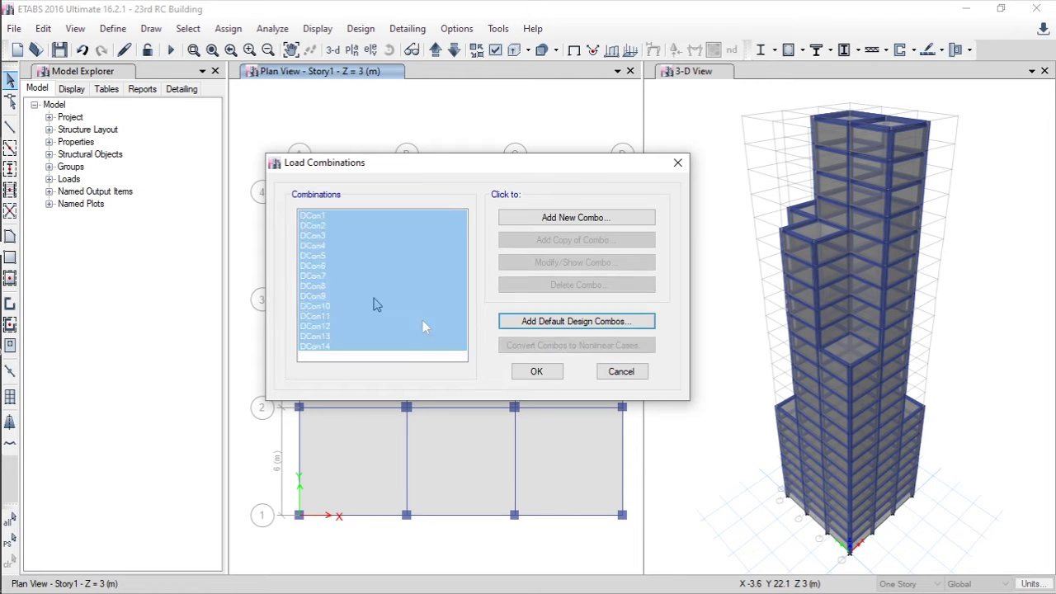
Add the default design combinations for Concrete Frame Design only and accept the load combinations
{"action": "left_click", "coordinate": [559, 328]}
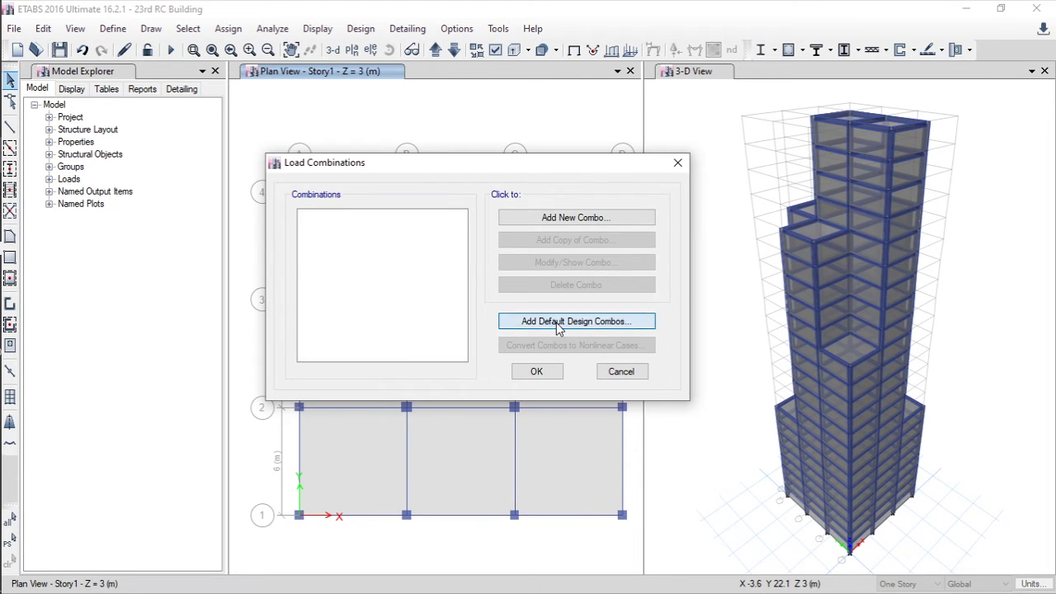
{"action": "left_click_drag", "start_coordinate": [475, 195], "coordinate": [422, 167]}
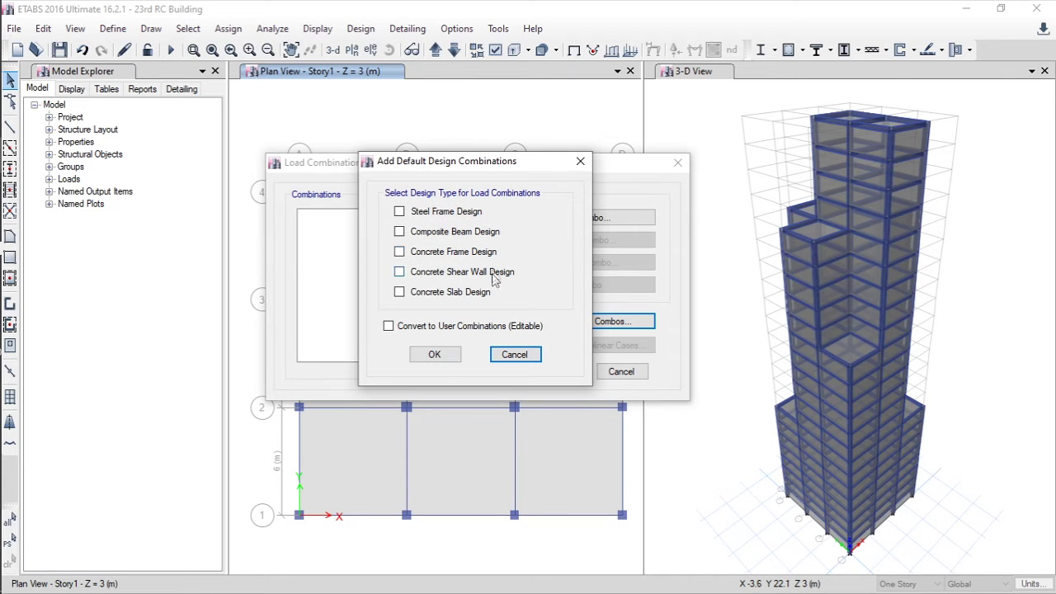
{"action": "left_click", "coordinate": [450, 237]}
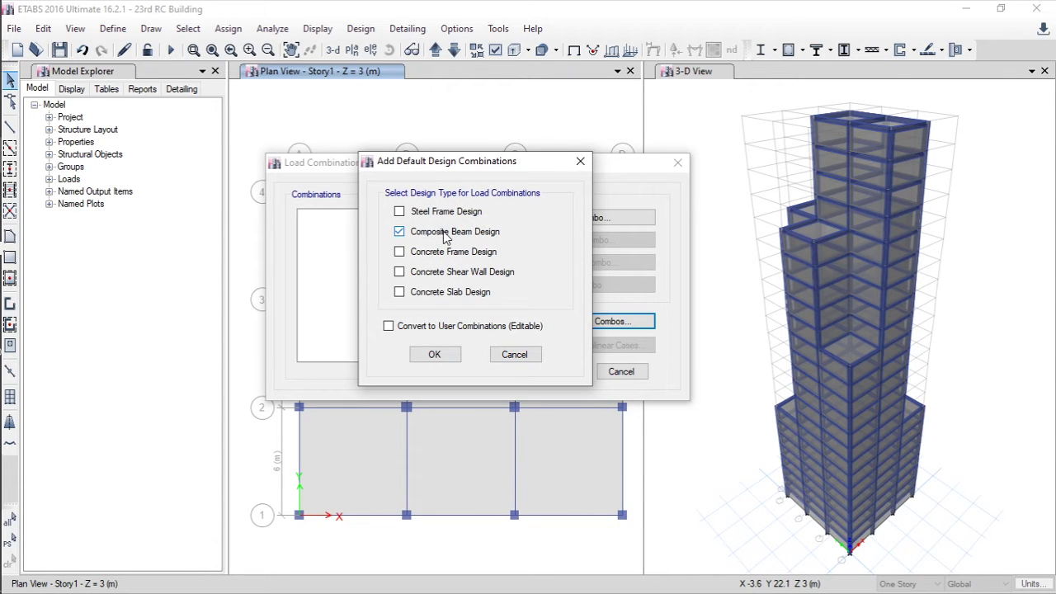
{"action": "left_click", "coordinate": [427, 235]}
{"action": "left_click", "coordinate": [400, 252]}
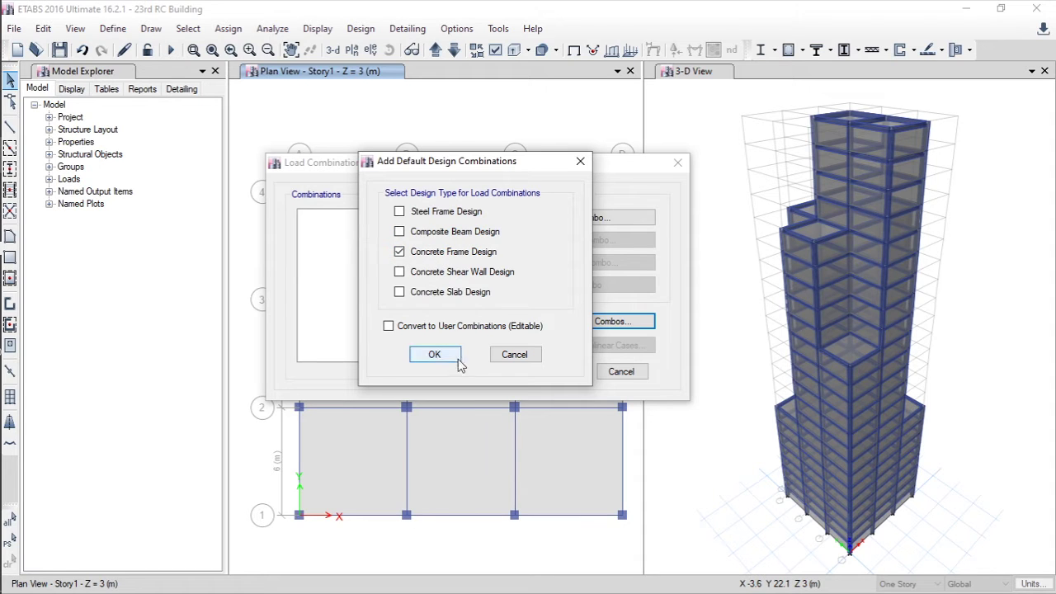
{"action": "left_click", "coordinate": [435, 354]}
{"action": "left_click_drag", "start_coordinate": [328, 216], "coordinate": [334, 352]}
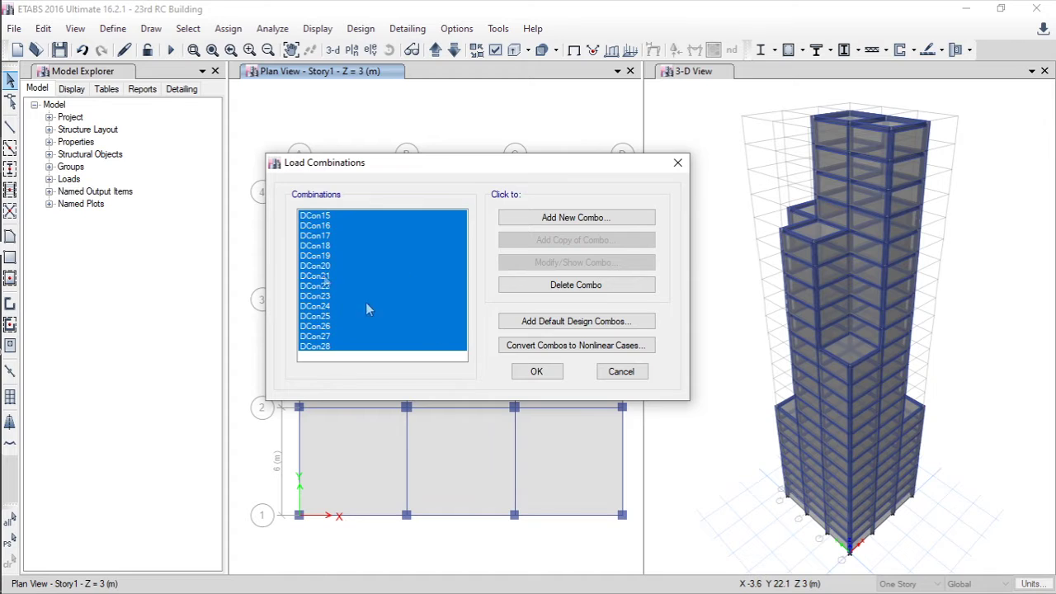
{"action": "left_click", "coordinate": [522, 372]}
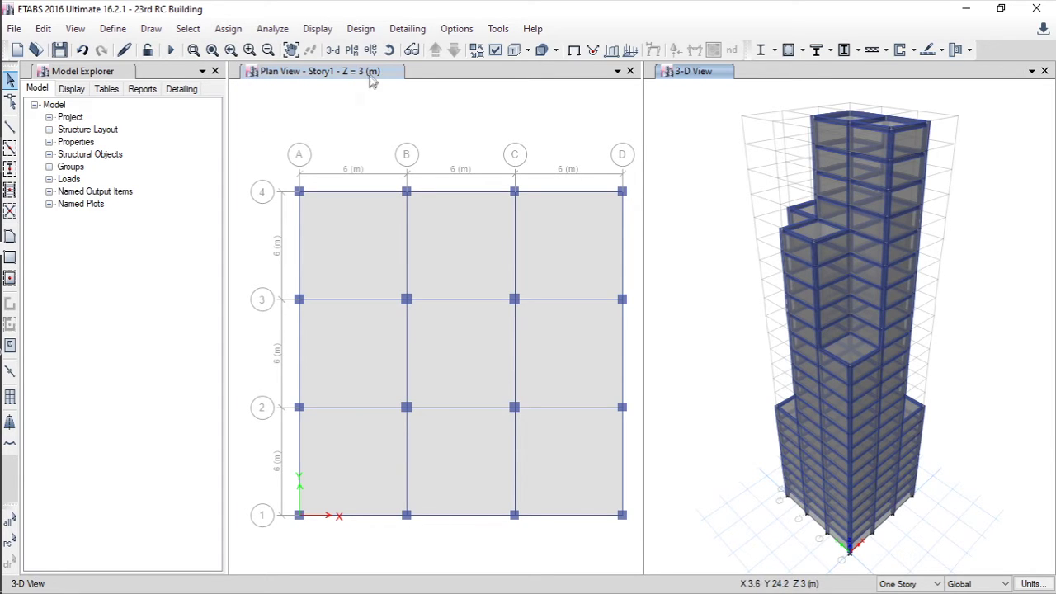
Set the Dead, Live and Wind load cases to Do Not Run and accept the load case settings
{"action": "left_click", "coordinate": [274, 30]}
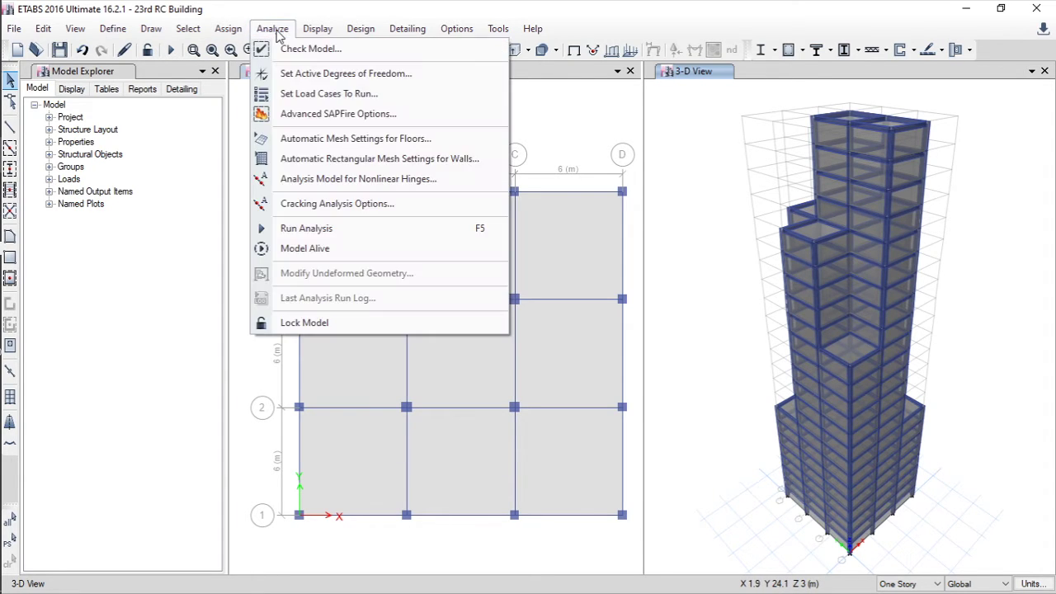
{"action": "left_click", "coordinate": [340, 96]}
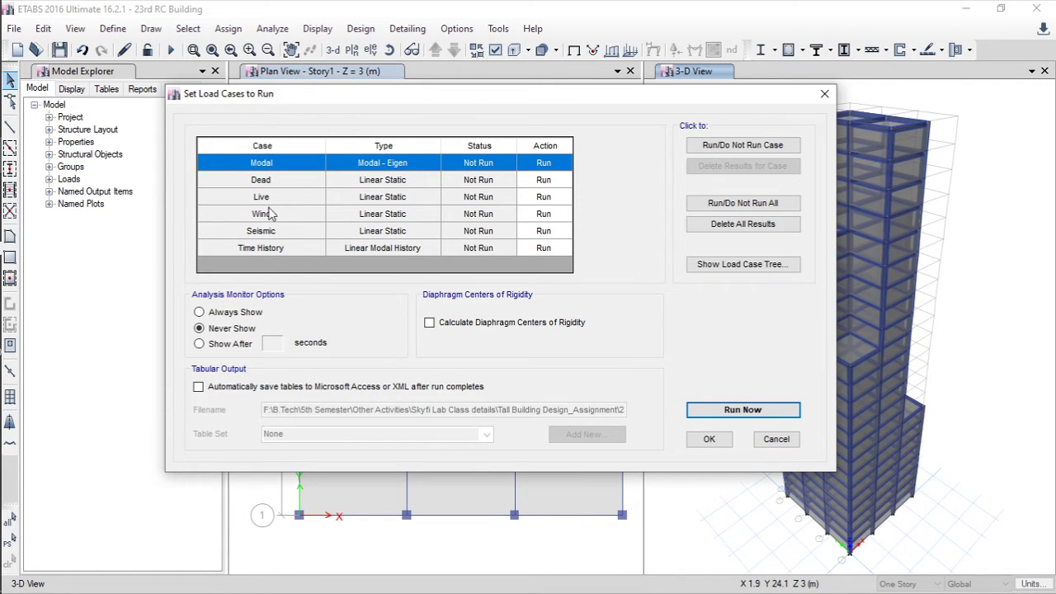
{"action": "left_click", "coordinate": [548, 180]}
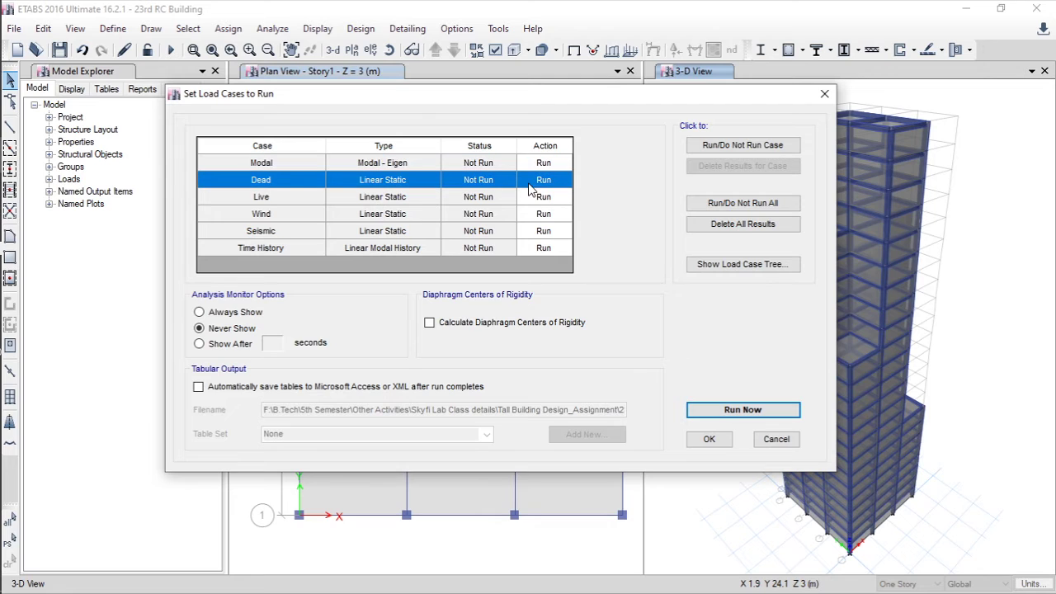
{"action": "left_click", "coordinate": [729, 147]}
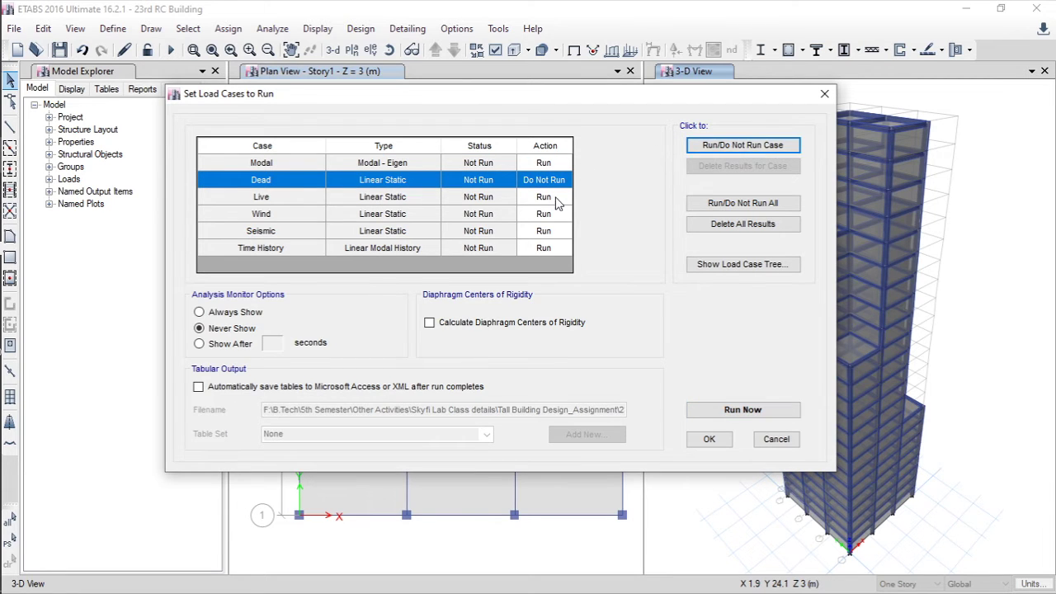
{"action": "left_click", "coordinate": [556, 198]}
{"action": "left_click", "coordinate": [711, 147]}
{"action": "left_click", "coordinate": [542, 214]}
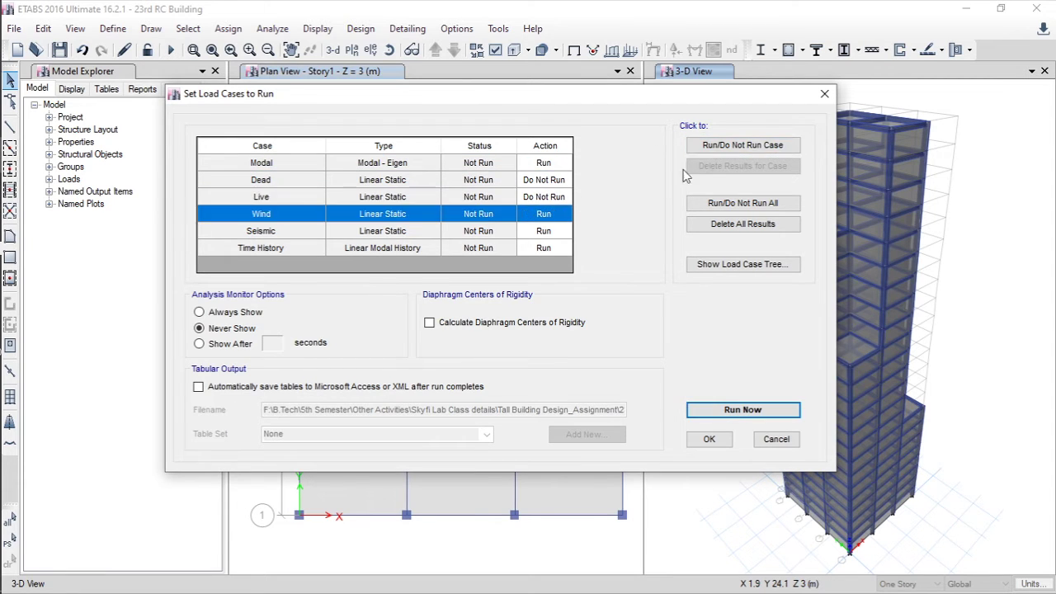
{"action": "left_click", "coordinate": [710, 147]}
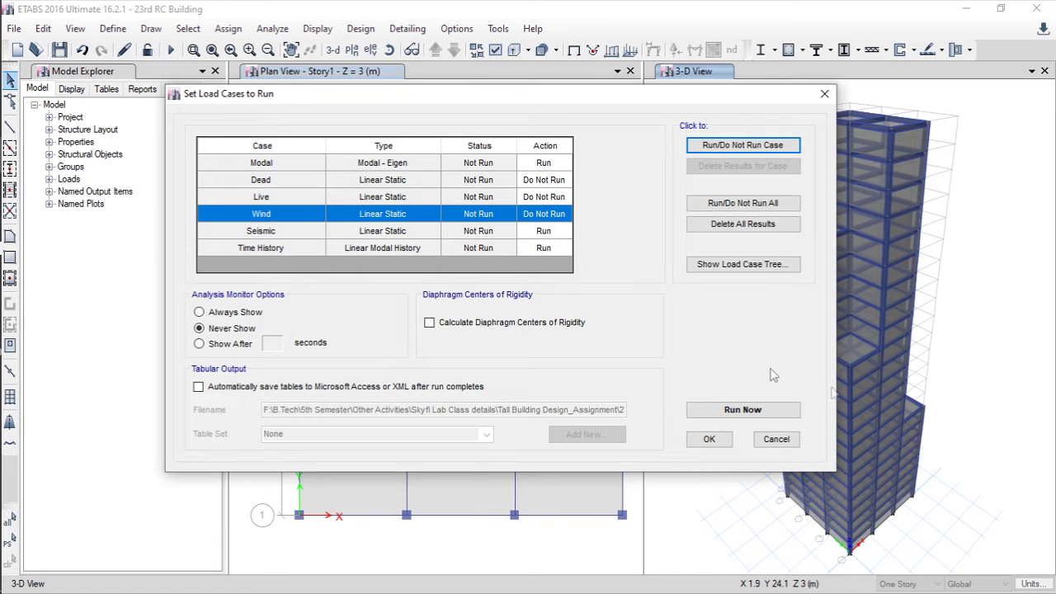
{"action": "left_click_drag", "start_coordinate": [590, 105], "coordinate": [574, 110]}
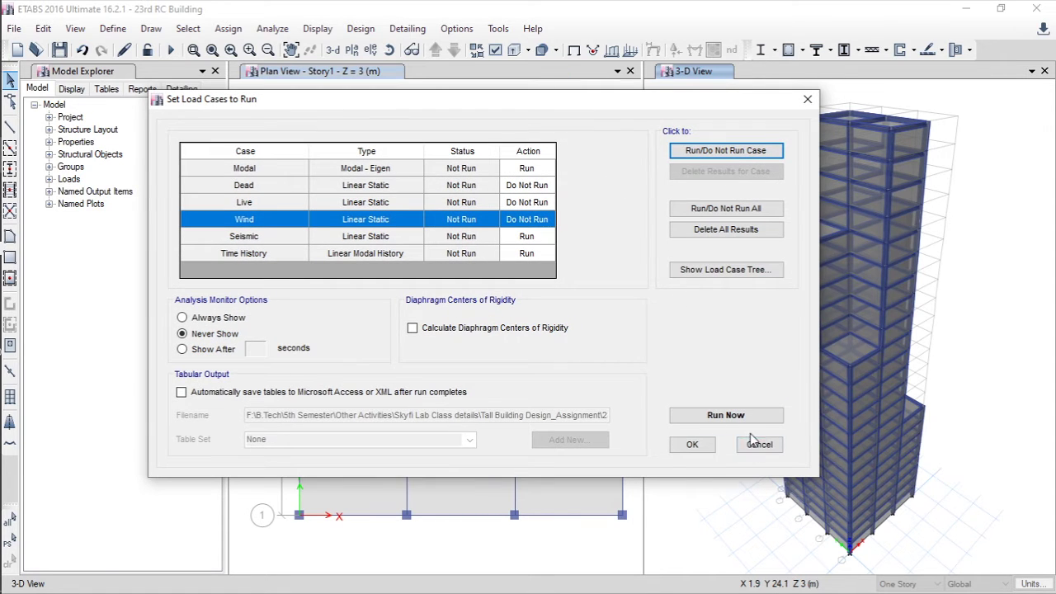
{"action": "left_click", "coordinate": [692, 443]}
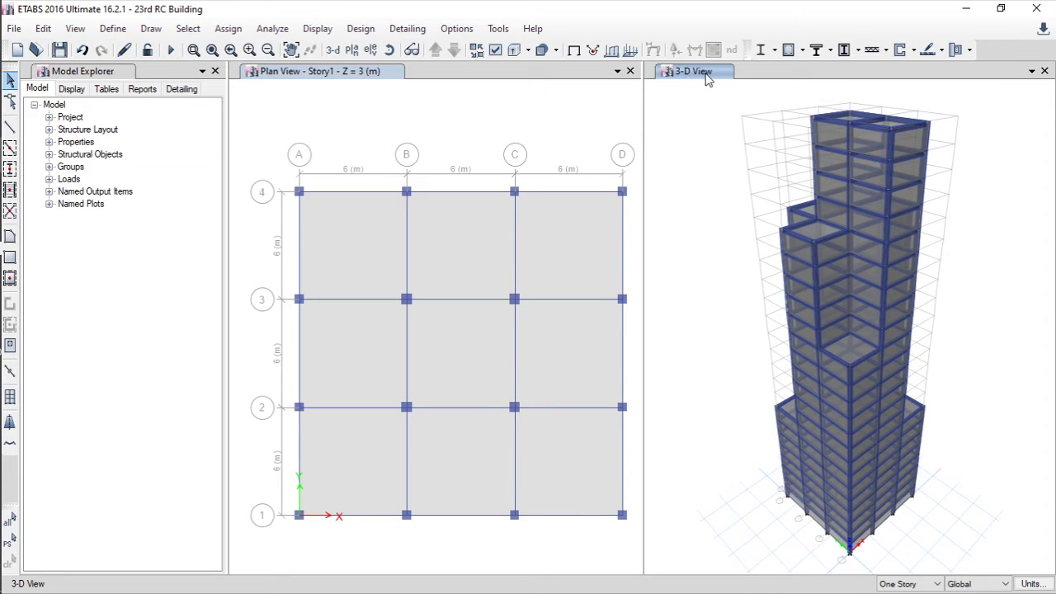
Run the analysis and show the Seismic displacements in the 3-D view as lines instead of extruded frames
{"action": "left_click", "coordinate": [169, 52]}
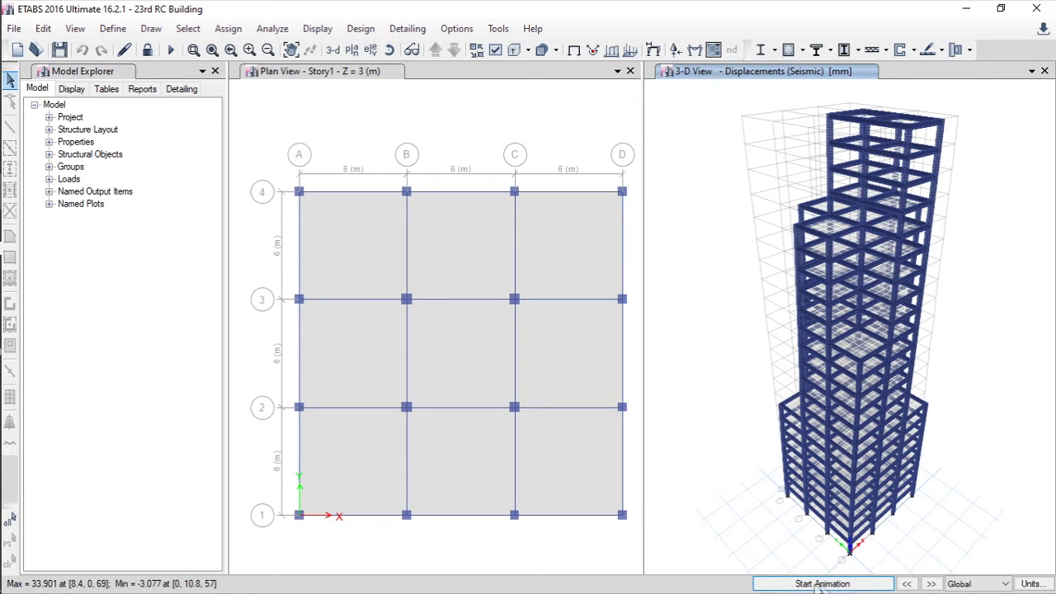
{"action": "left_click", "coordinate": [514, 51]}
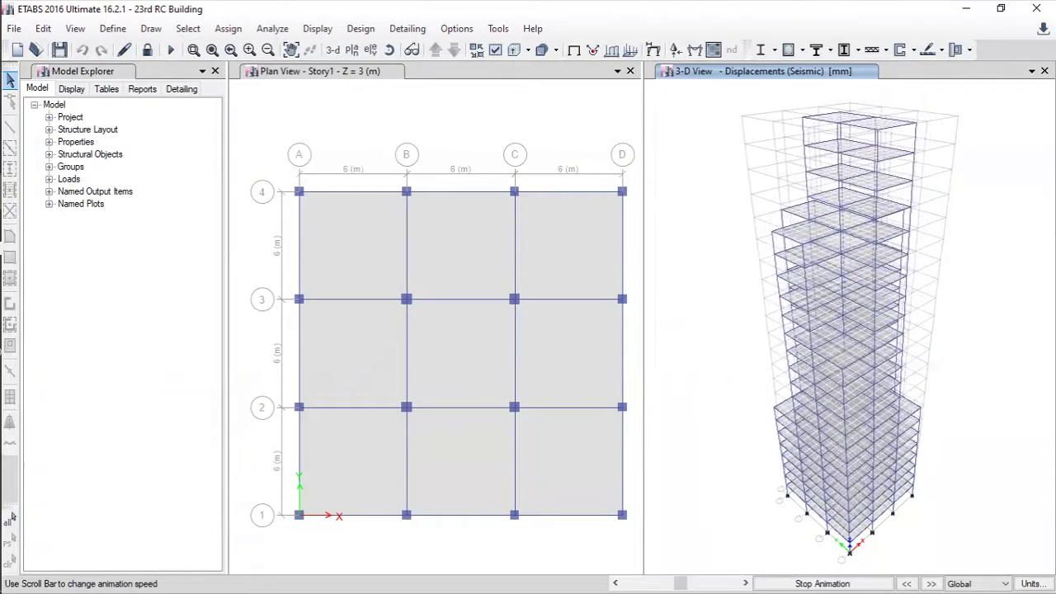
Examine the Seismic displacement animation in the 3-D view at faster and slower speeds, and stop it
{"action": "left_click", "coordinate": [742, 583]}
{"action": "left_click", "coordinate": [743, 583]}
{"action": "left_click", "coordinate": [745, 583]}
{"action": "left_click", "coordinate": [744, 584]}
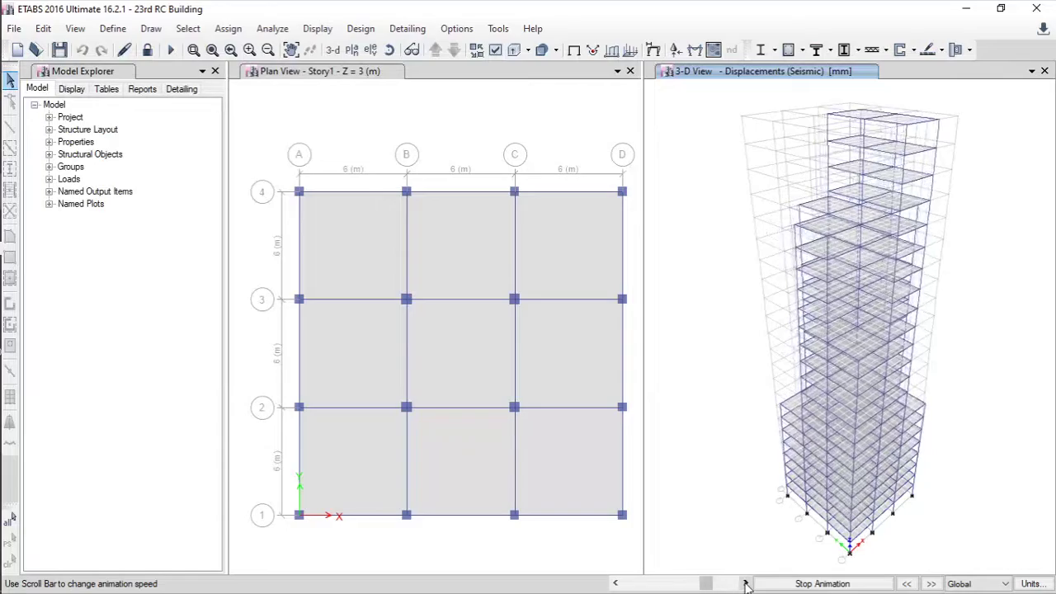
{"action": "left_click", "coordinate": [745, 583]}
{"action": "left_click", "coordinate": [744, 583]}
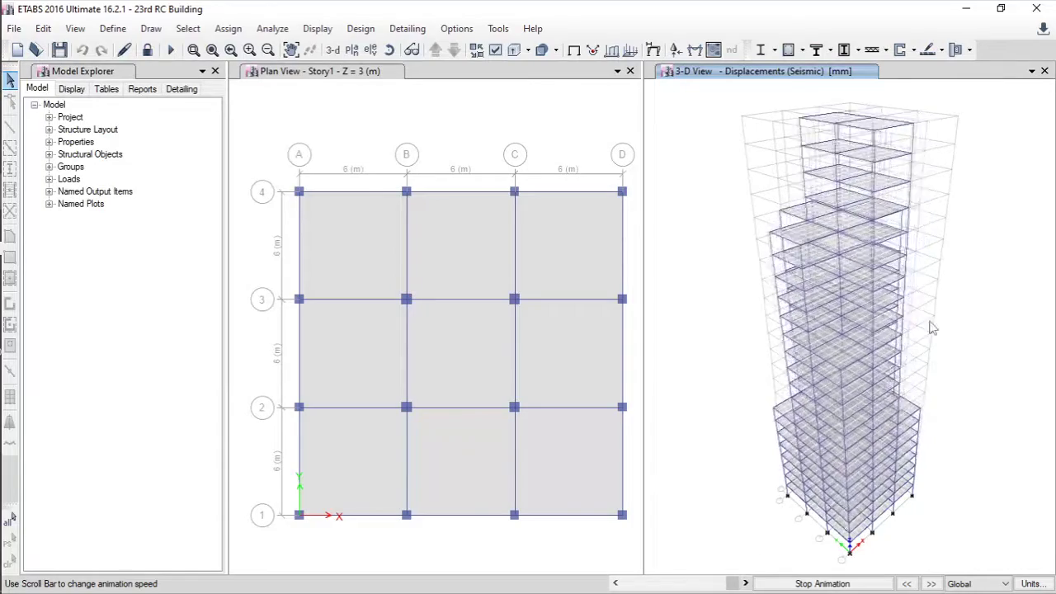
{"action": "left_click", "coordinate": [615, 583]}
{"action": "left_click", "coordinate": [615, 583]}
{"action": "left_click", "coordinate": [615, 583]}
{"action": "left_click", "coordinate": [616, 583]}
{"action": "left_click", "coordinate": [615, 583]}
{"action": "left_click", "coordinate": [615, 583]}
{"action": "left_click", "coordinate": [615, 583]}
{"action": "left_click_drag", "start_coordinate": [681, 584], "coordinate": [730, 583]}
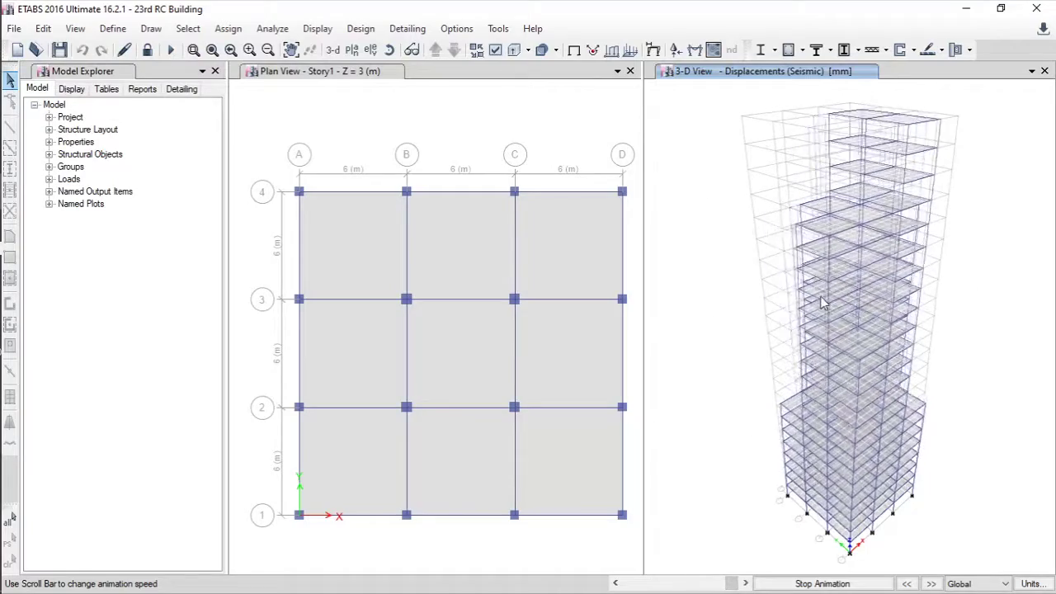
{"action": "left_click", "coordinate": [799, 584]}
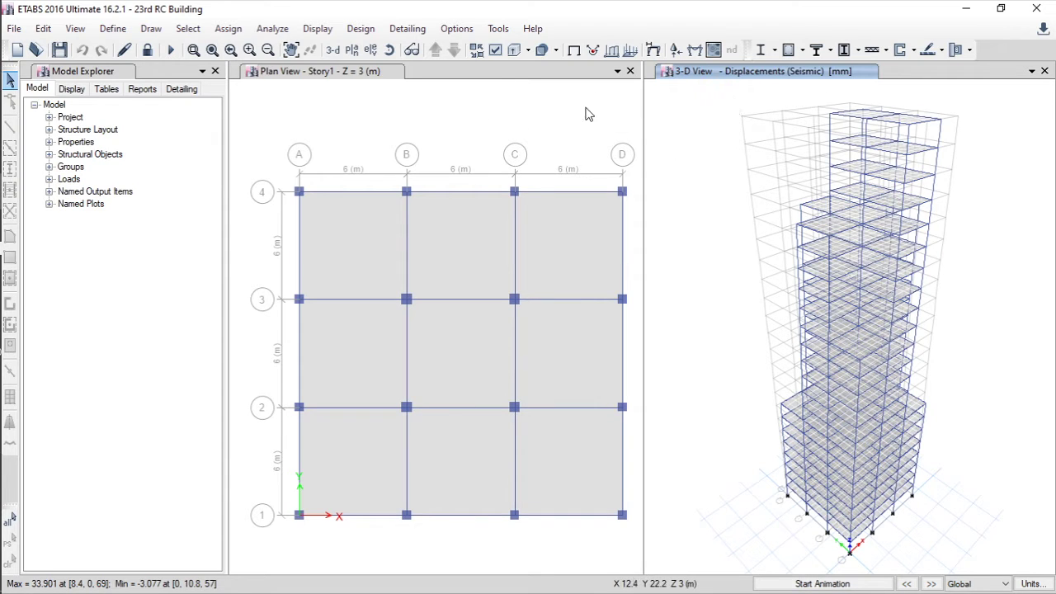
Open the member force diagram settings for frames and choose the Seismic load case instead of the modal case
{"action": "left_click", "coordinate": [328, 30]}
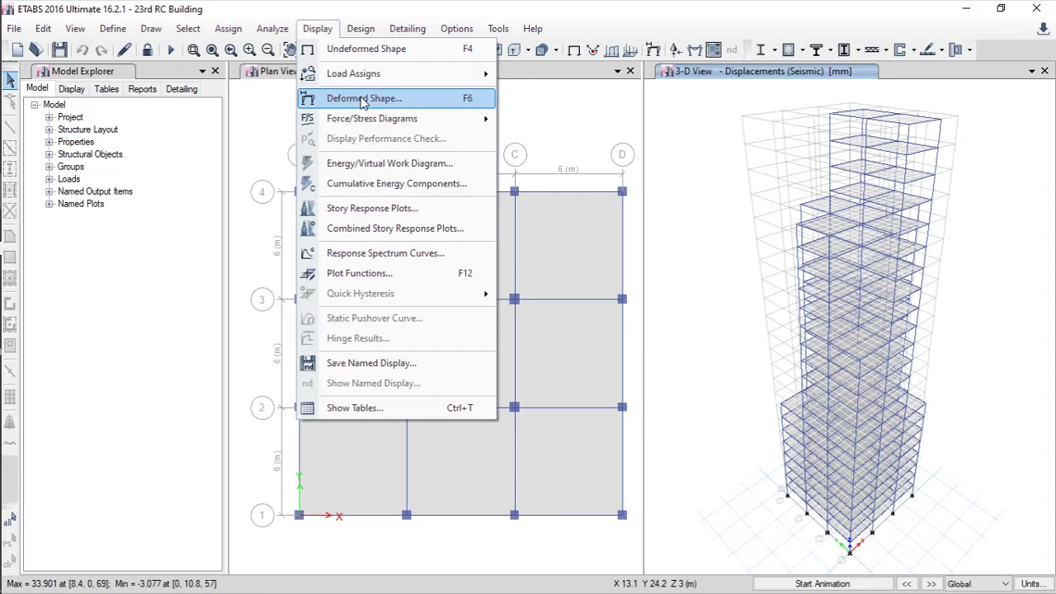
{"action": "mouse_move", "coordinate": [350, 124]}
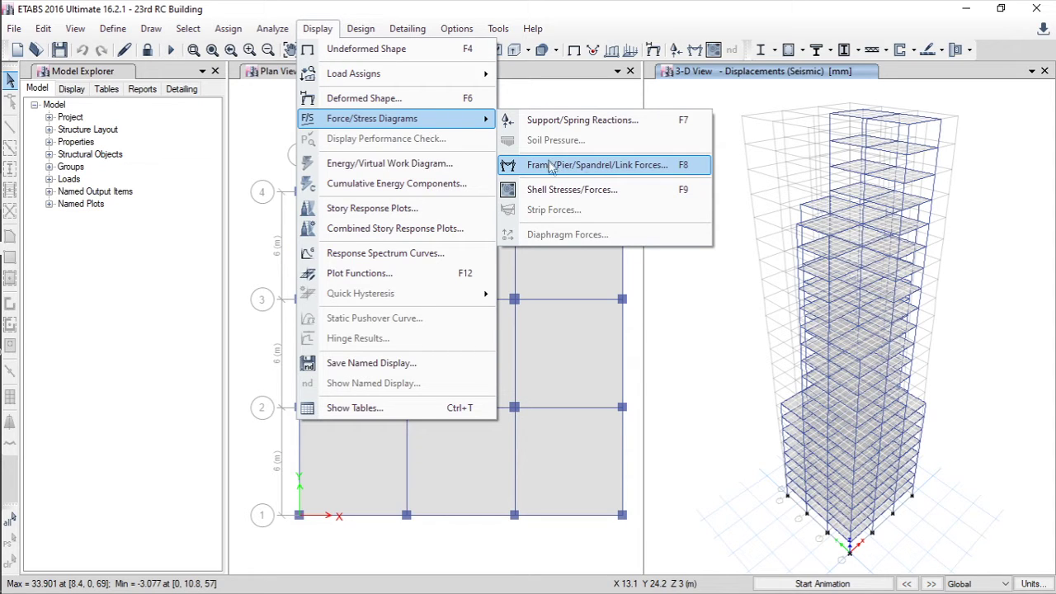
{"action": "left_click", "coordinate": [590, 168]}
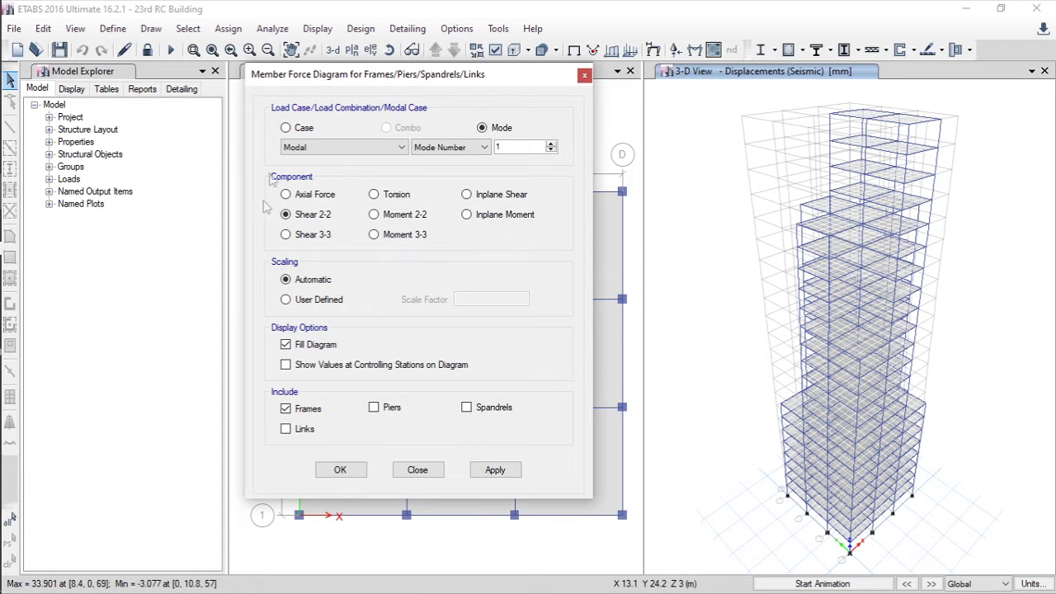
{"action": "left_click", "coordinate": [286, 128]}
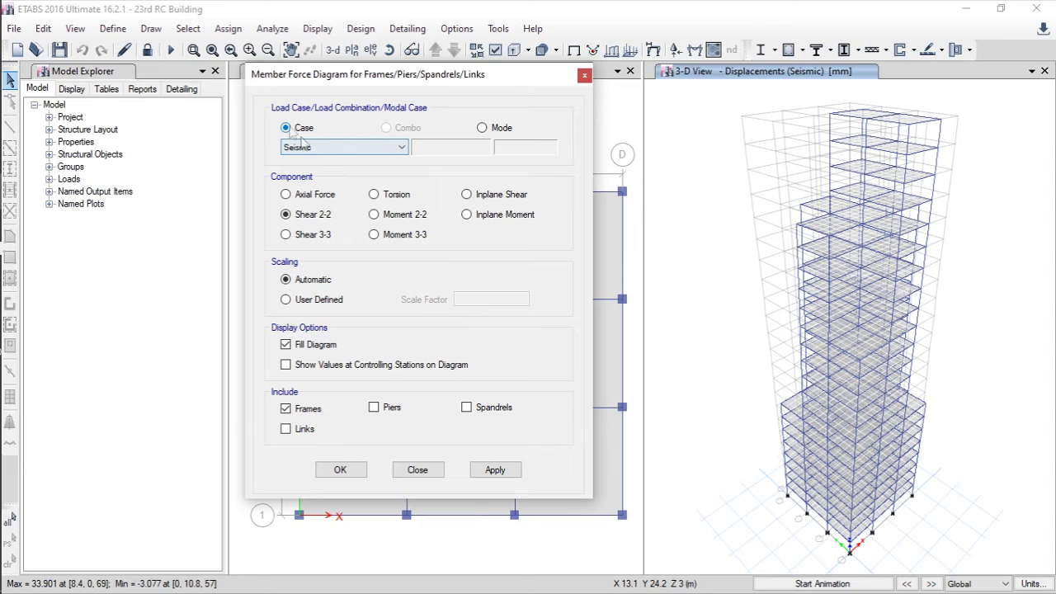
{"action": "left_click", "coordinate": [326, 149]}
{"action": "left_click", "coordinate": [346, 160]}
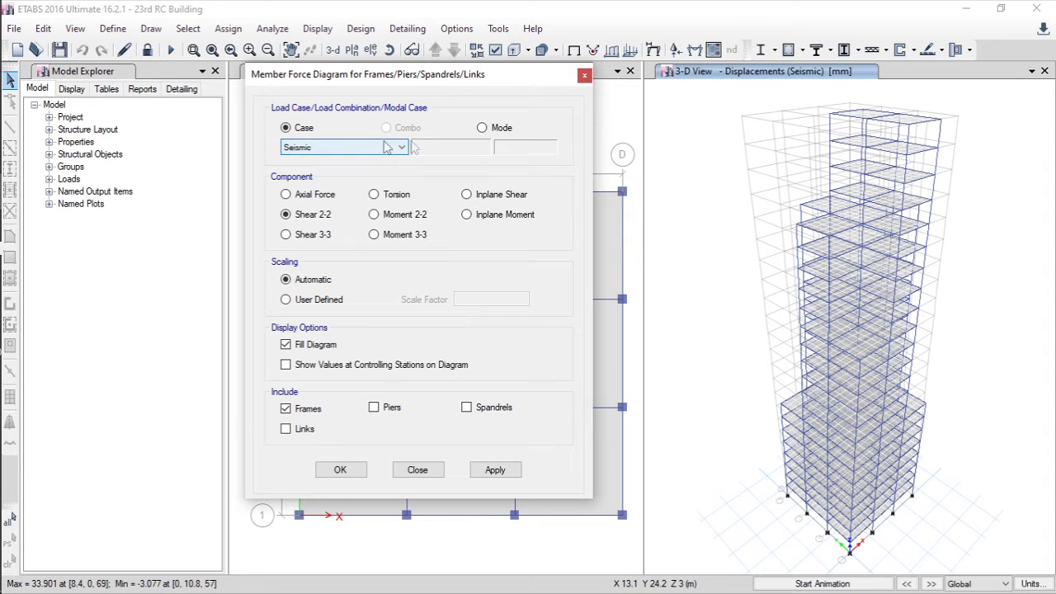
{"action": "left_click", "coordinate": [500, 131]}
{"action": "left_click", "coordinate": [375, 149]}
{"action": "left_click", "coordinate": [387, 161]}
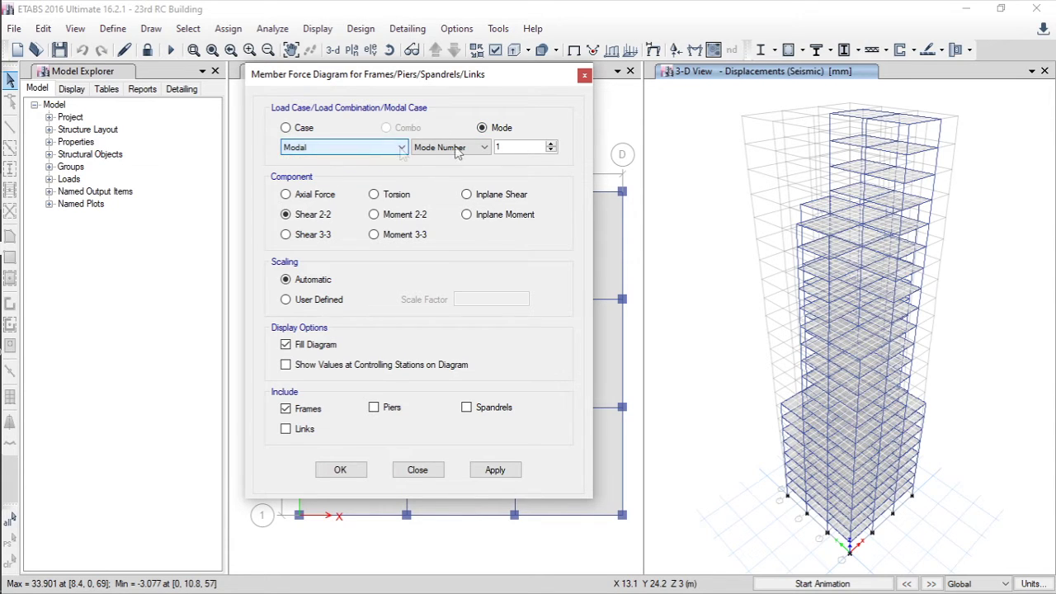
{"action": "left_click", "coordinate": [302, 128]}
Display the filled Shear 2-2 diagram for the Seismic case on the frames in the 3-D view with automatic scaling
{"action": "left_click_drag", "start_coordinate": [442, 85], "coordinate": [423, 117]}
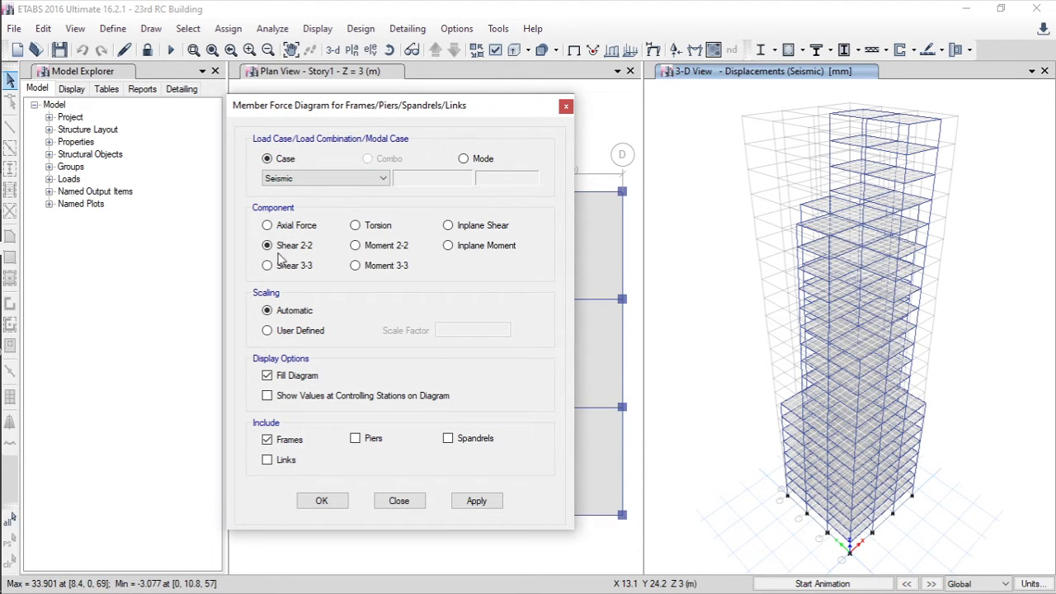
{"action": "left_click_drag", "start_coordinate": [351, 113], "coordinate": [372, 98]}
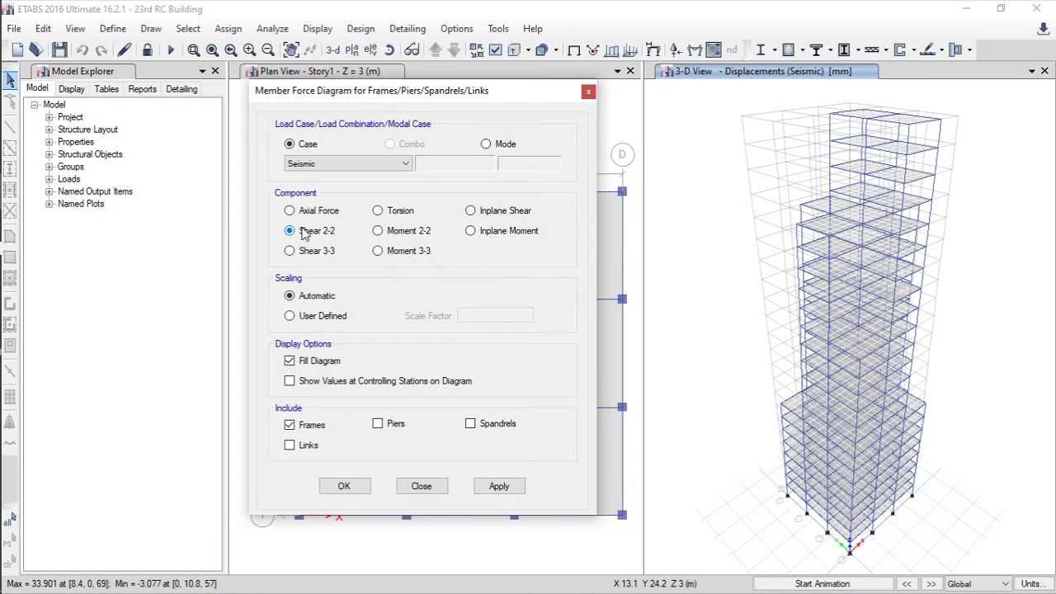
{"action": "left_click_drag", "start_coordinate": [409, 93], "coordinate": [380, 92]}
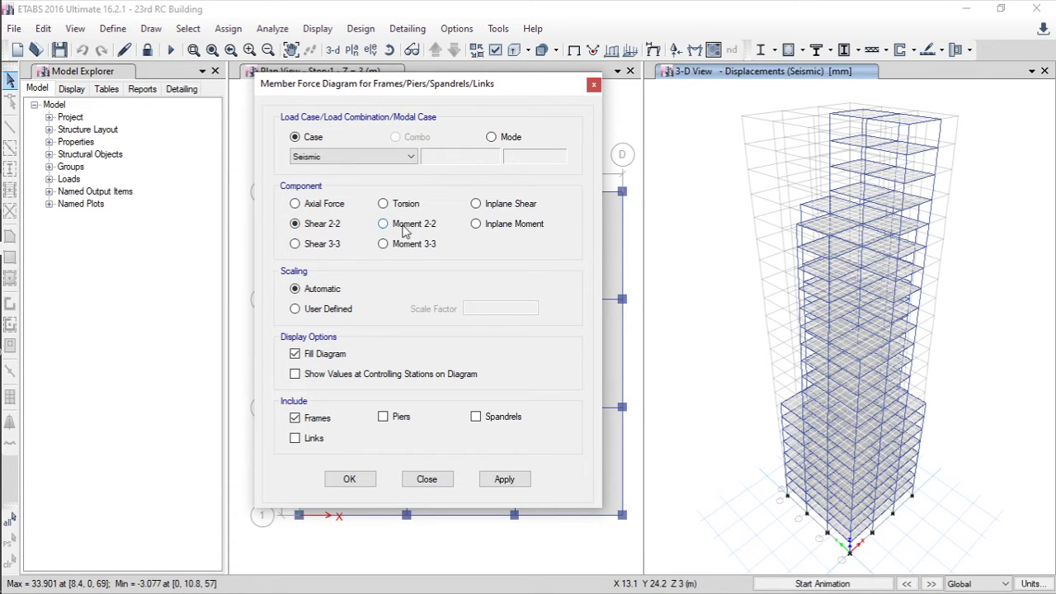
{"action": "left_click", "coordinate": [507, 483]}
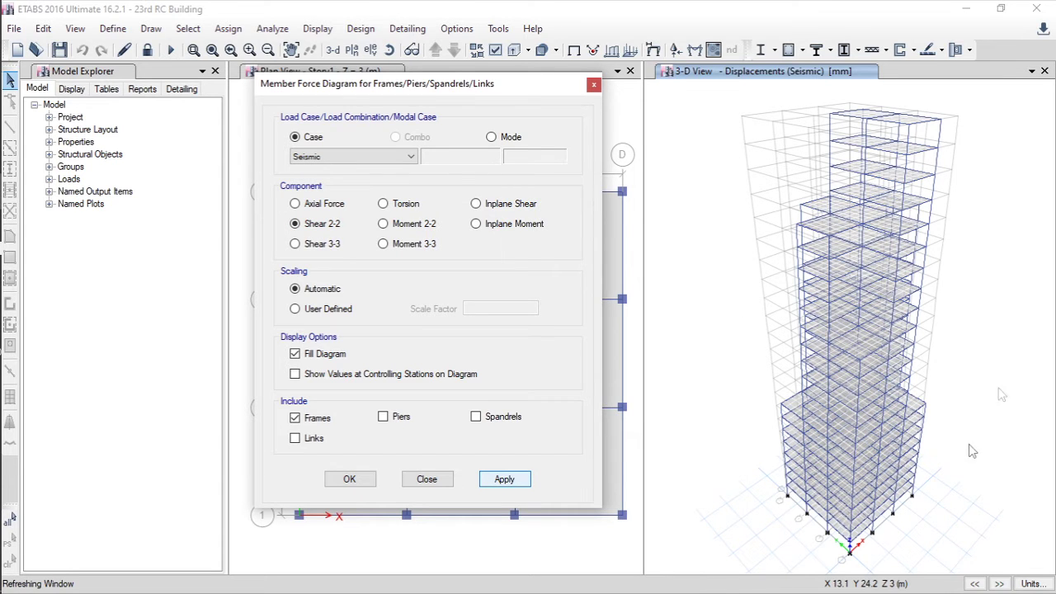
Open the detailed diagram of beam B20 at Story23 and review its load case, modal case and component options
{"action": "mouse_move", "coordinate": [839, 115]}
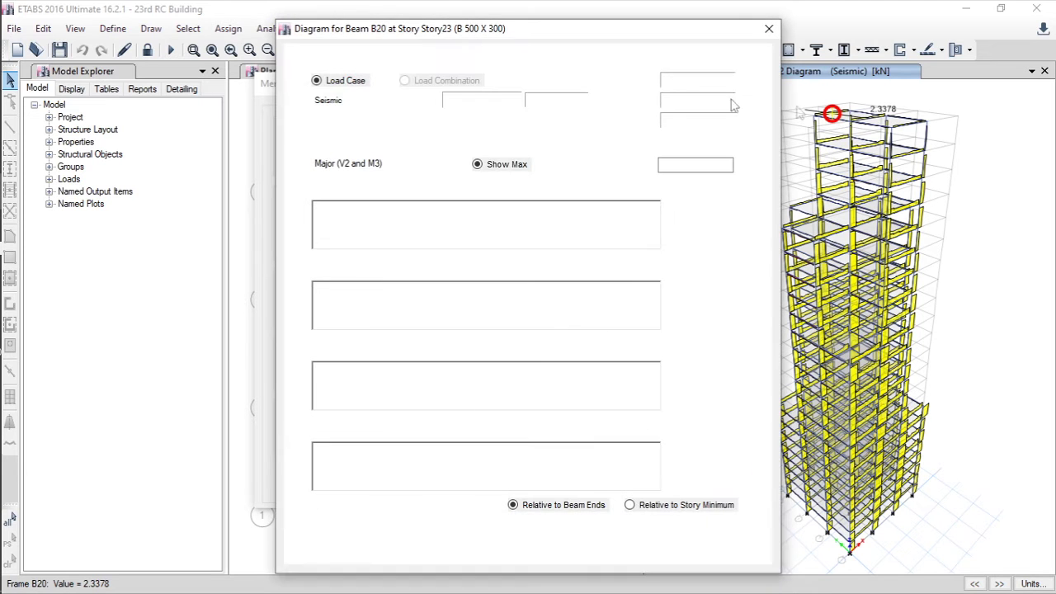
{"action": "left_click_drag", "start_coordinate": [522, 30], "coordinate": [507, 22]}
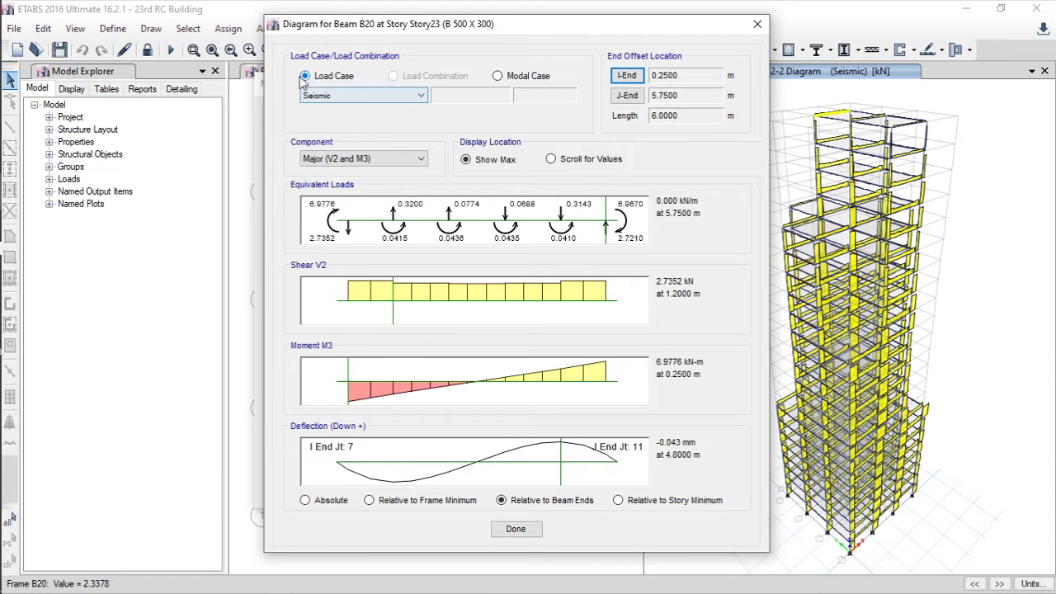
{"action": "left_click_drag", "start_coordinate": [364, 30], "coordinate": [371, 34]}
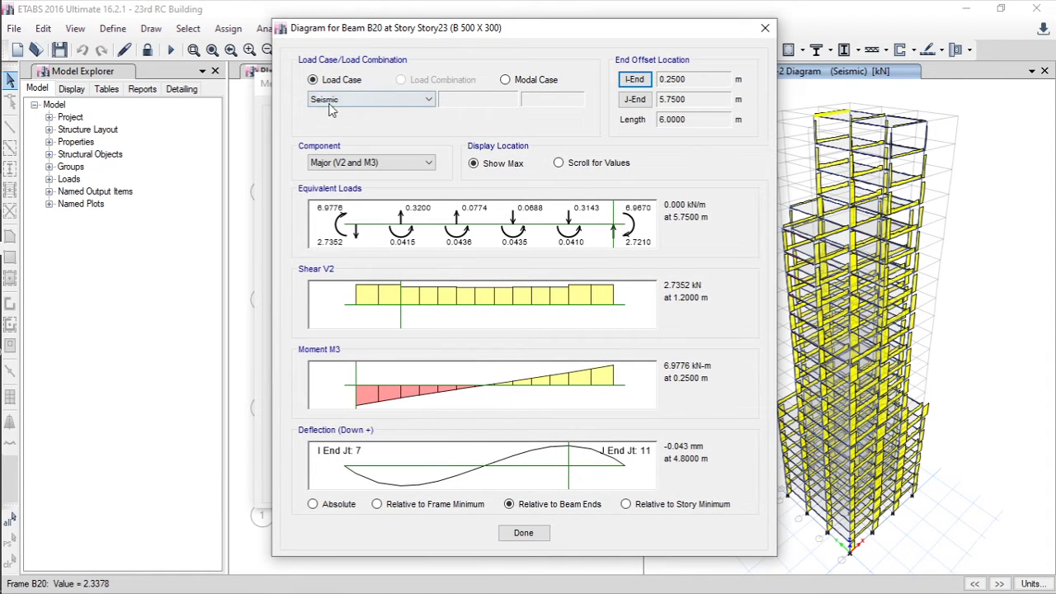
{"action": "left_click", "coordinate": [403, 101]}
{"action": "left_click", "coordinate": [373, 107]}
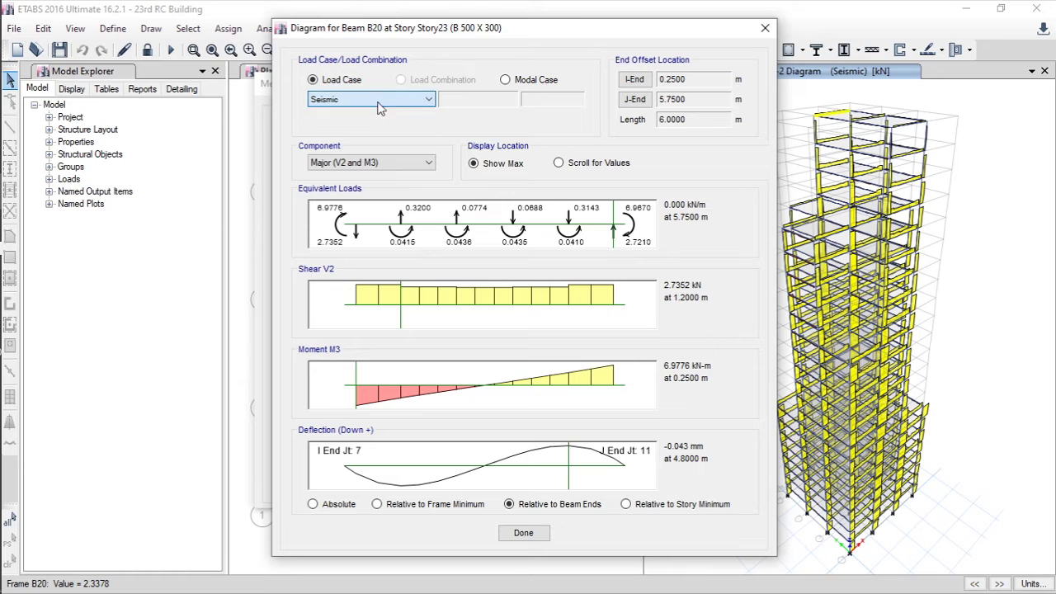
{"action": "left_click", "coordinate": [505, 79]}
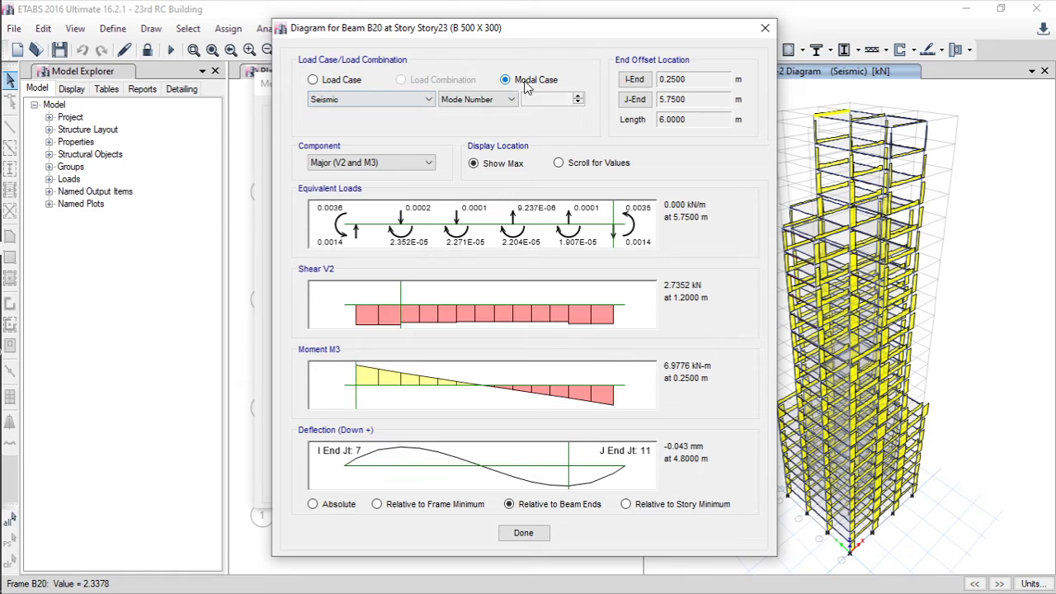
{"action": "left_click", "coordinate": [356, 80]}
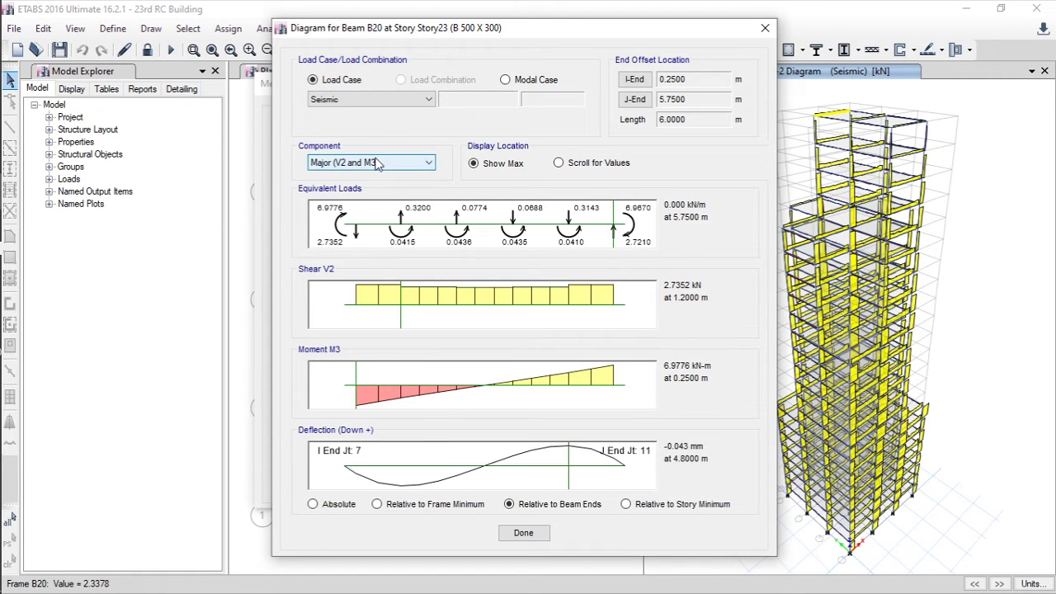
{"action": "left_click", "coordinate": [380, 163]}
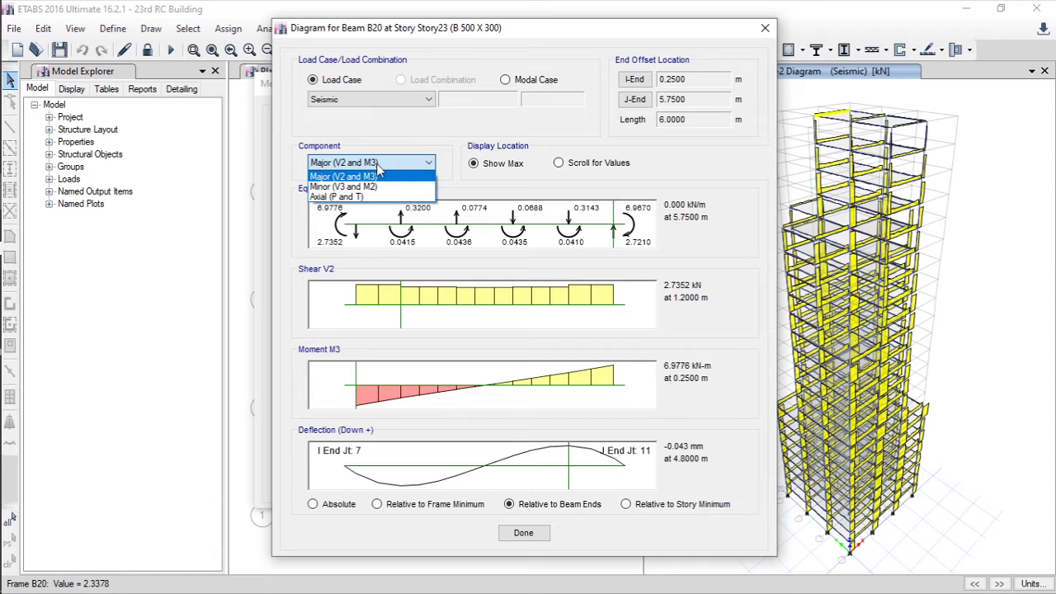
{"action": "left_click", "coordinate": [378, 163]}
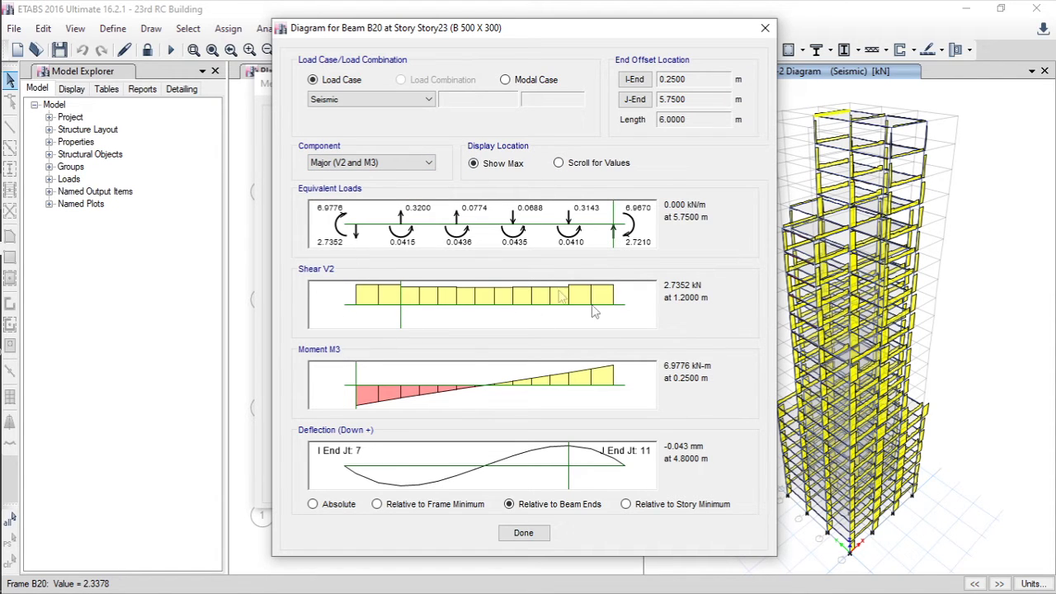
Examine the beam's shear, moment and deflection at several points along its length, including 3 m, and close its diagram
{"action": "left_click", "coordinate": [417, 324]}
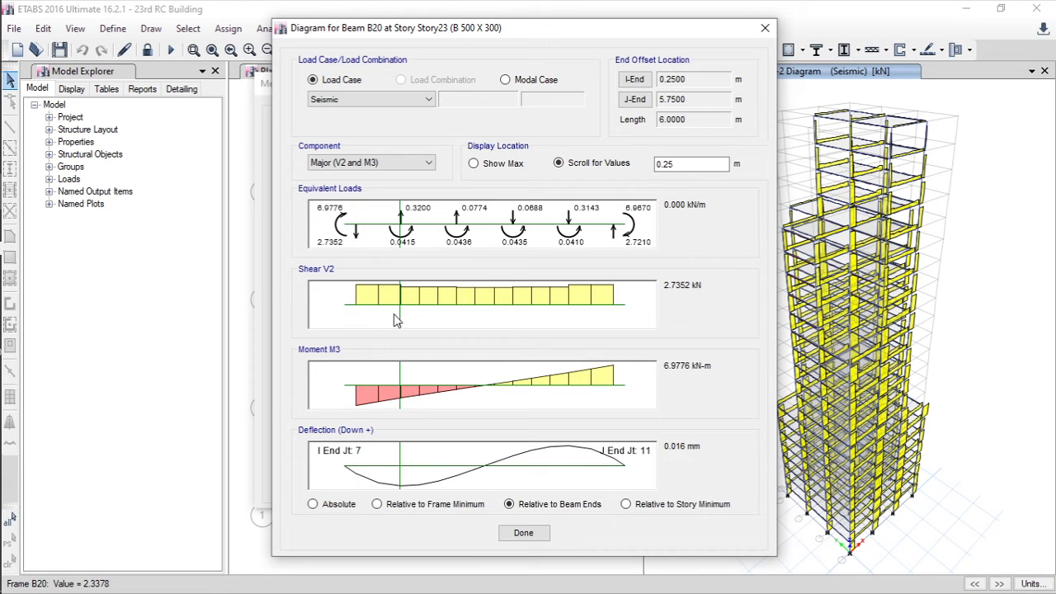
{"action": "left_click", "coordinate": [467, 320]}
{"action": "mouse_move", "coordinate": [482, 320]}
{"action": "left_mouse_down"}
{"action": "mouse_move", "coordinate": [495, 320]}
{"action": "mouse_move", "coordinate": [477, 320]}
{"action": "left_mouse_up"}
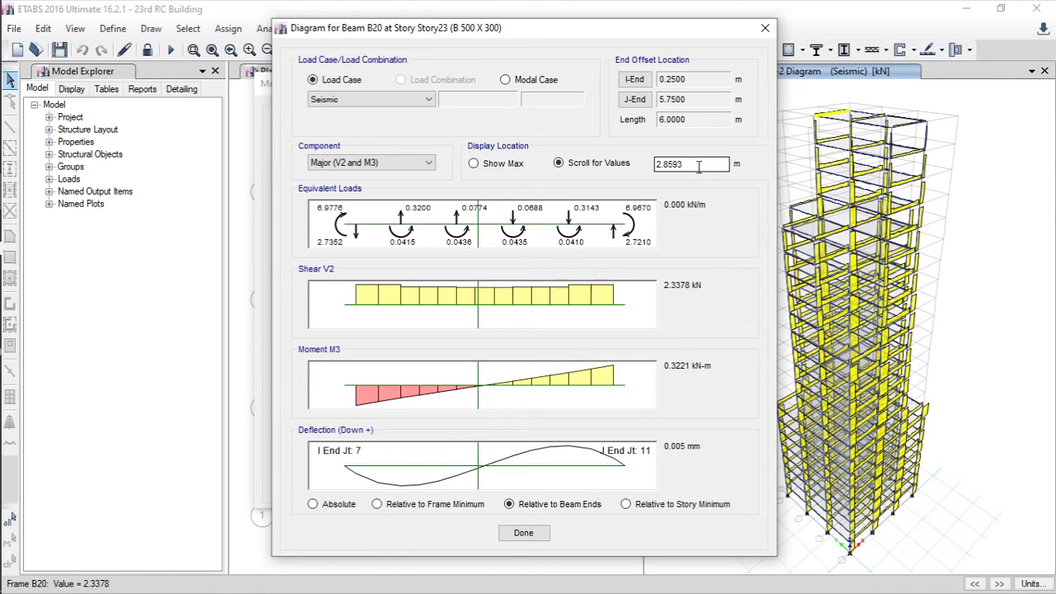
{"action": "left_click_drag", "start_coordinate": [702, 164], "coordinate": [597, 171]}
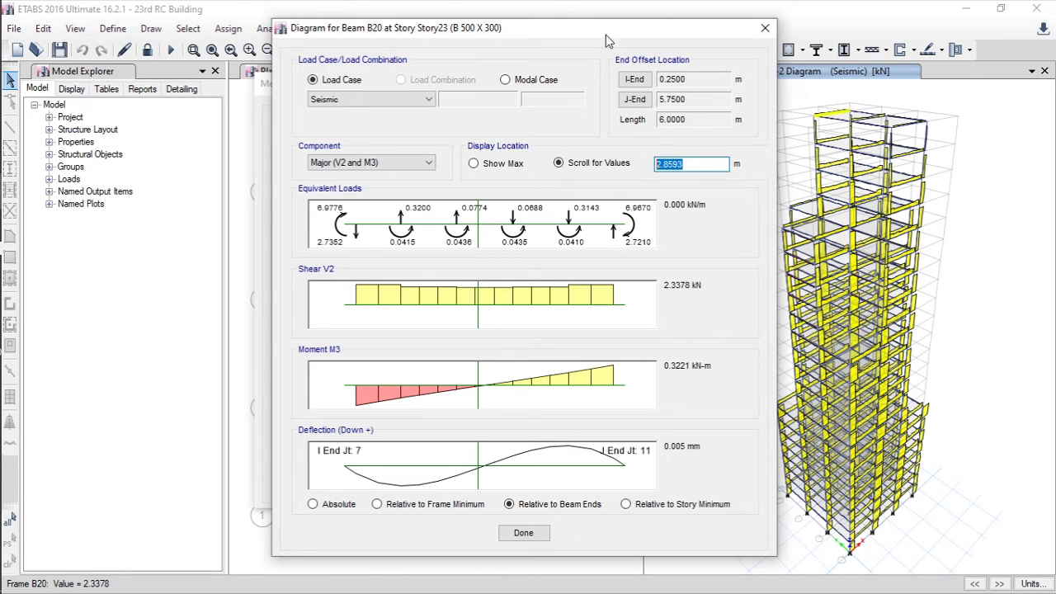
{"action": "type", "text": "3"}
{"action": "key", "text": "Tab"}
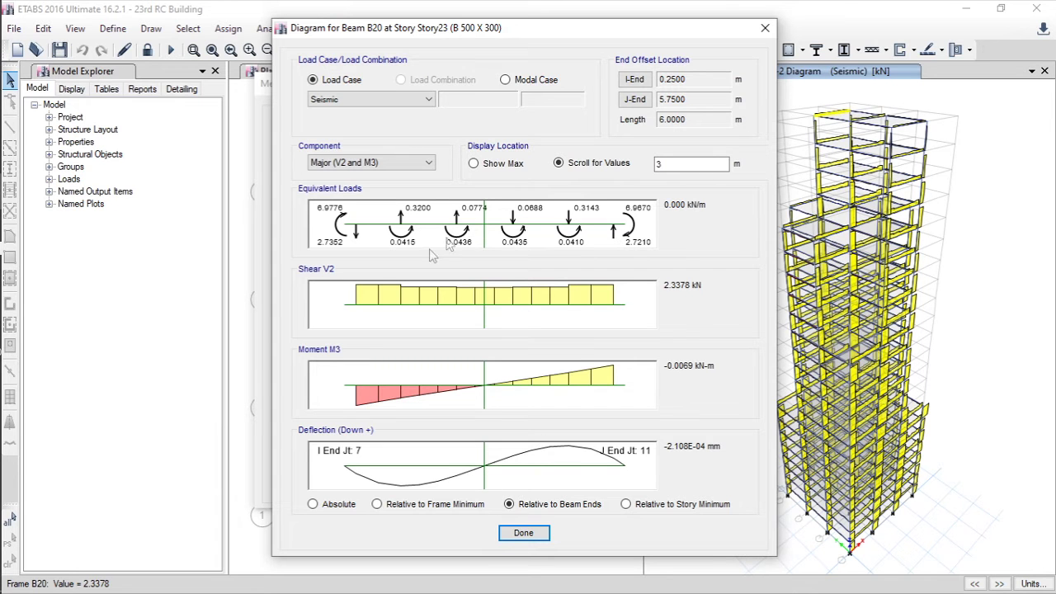
{"action": "left_click", "coordinate": [519, 534]}
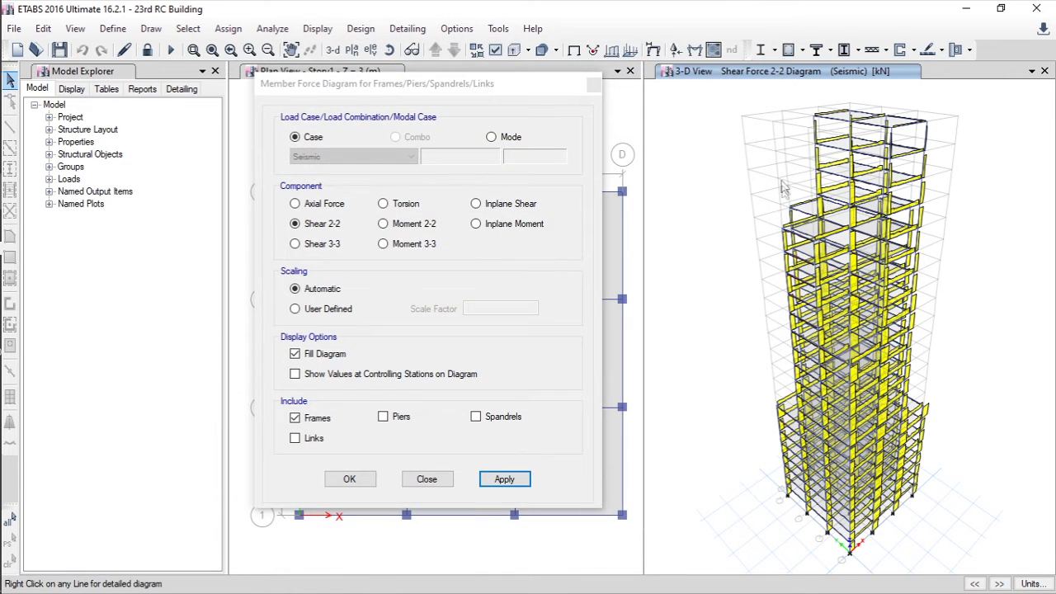
View the detailed Seismic shear and moment diagrams of column C7 at Story23, and close them with the member force settings
{"action": "right_click", "coordinate": [814, 129]}
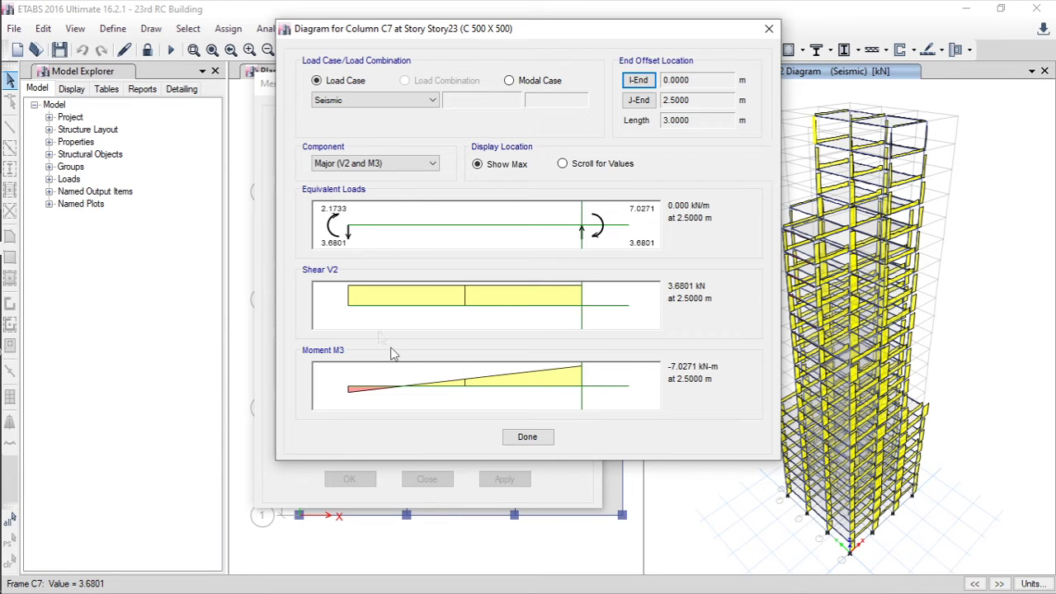
{"action": "left_click", "coordinate": [527, 437]}
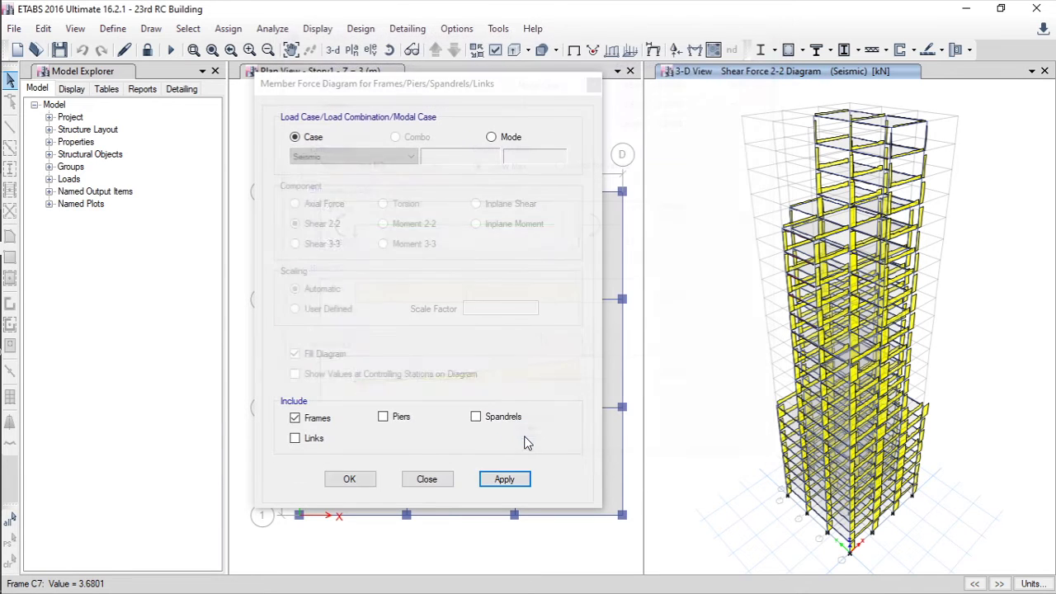
{"action": "left_click", "coordinate": [594, 86]}
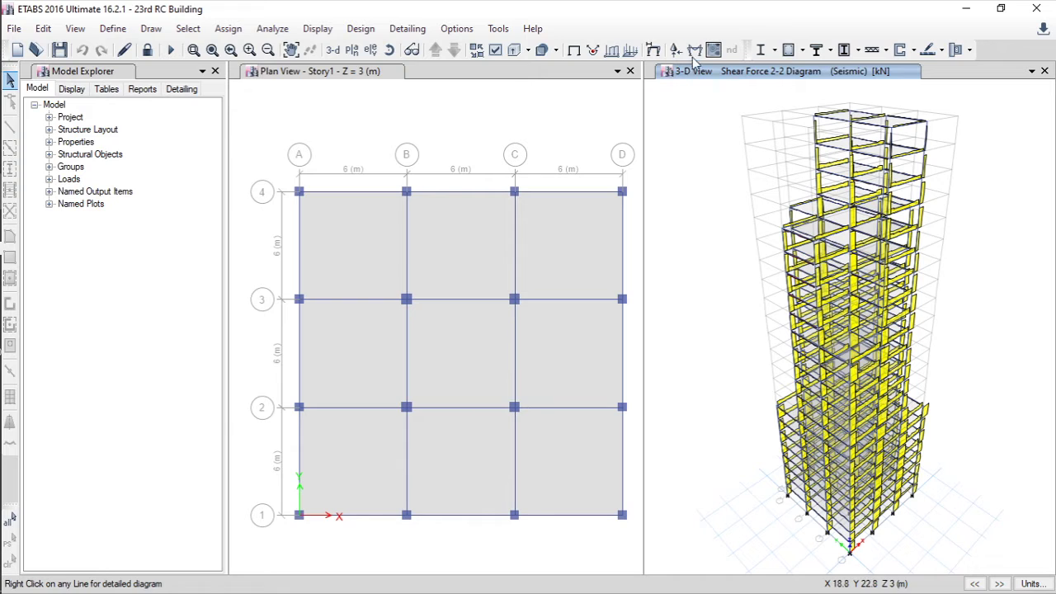
Open the shell forces/stresses settings and keep the Seismic load case selected
{"action": "left_click", "coordinate": [313, 30]}
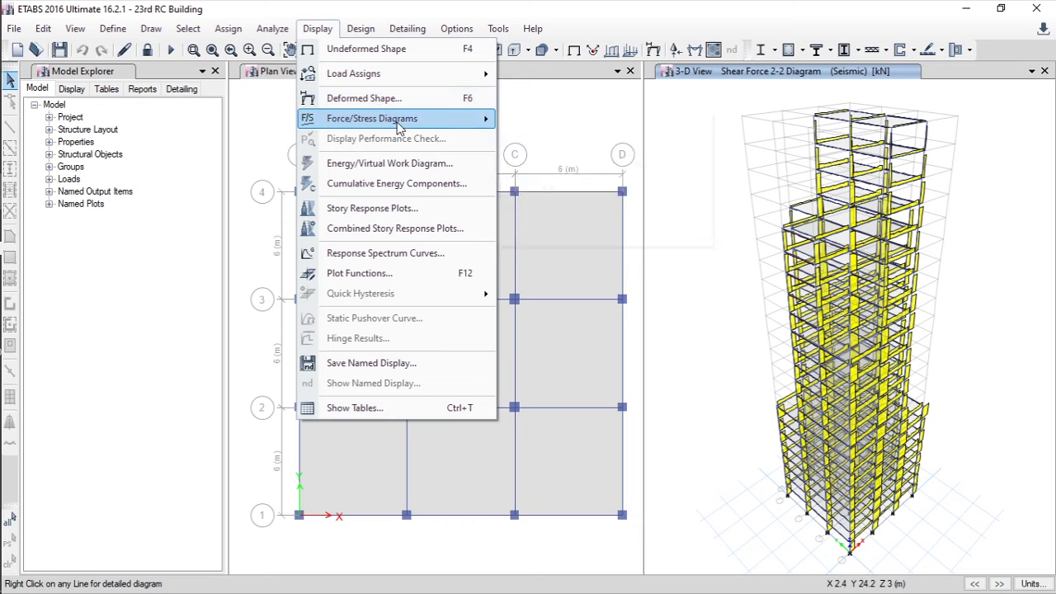
{"action": "mouse_move", "coordinate": [404, 124]}
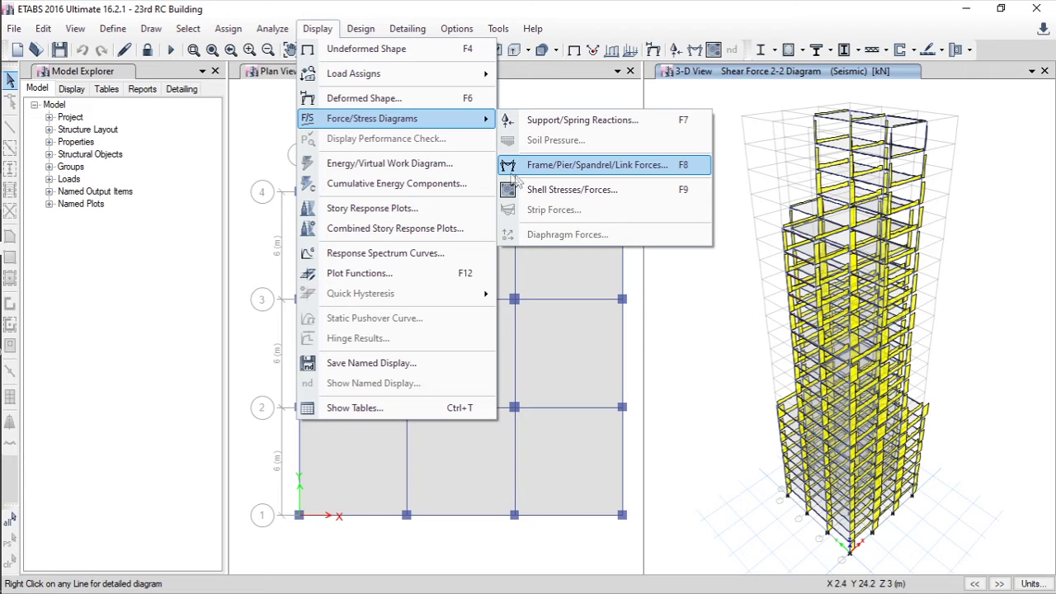
{"action": "left_click", "coordinate": [711, 51]}
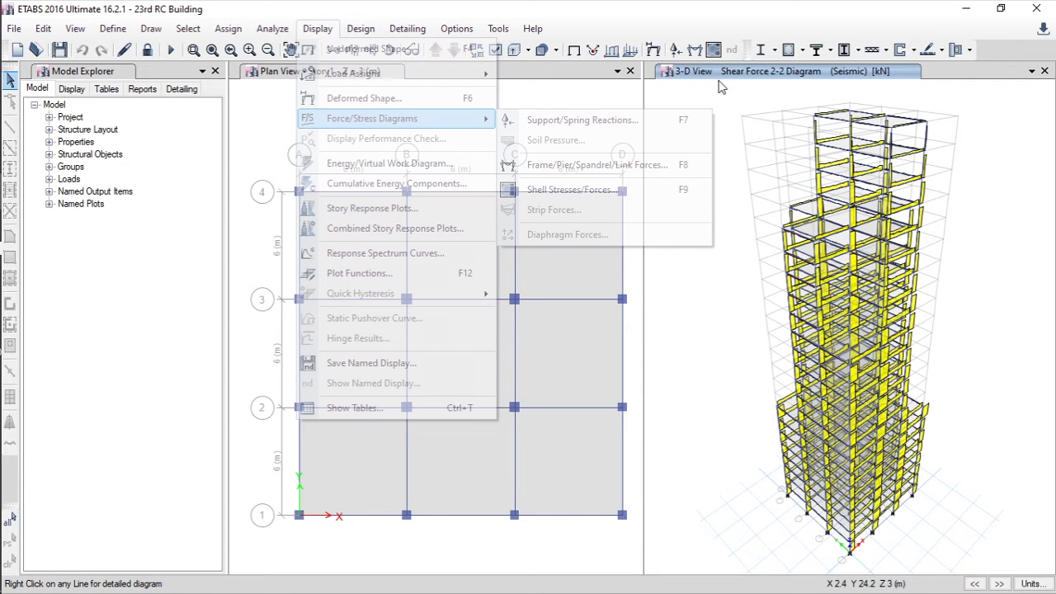
{"action": "left_click", "coordinate": [713, 51]}
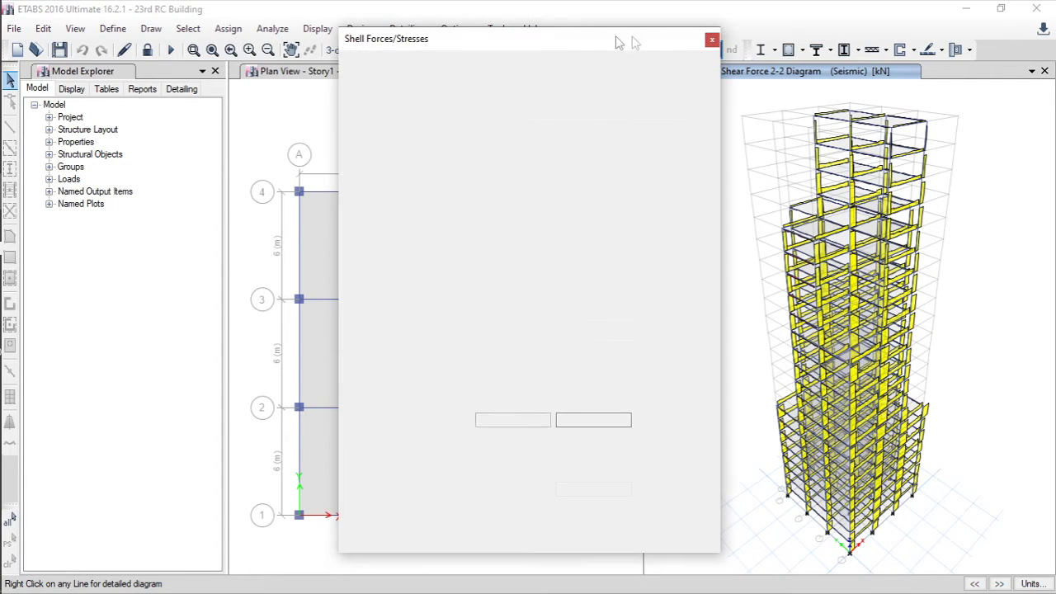
{"action": "left_click_drag", "start_coordinate": [542, 38], "coordinate": [474, 37]}
{"action": "left_click", "coordinate": [379, 107]}
{"action": "left_click", "coordinate": [363, 113]}
{"action": "left_click", "coordinate": [506, 85]}
{"action": "left_click", "coordinate": [327, 85]}
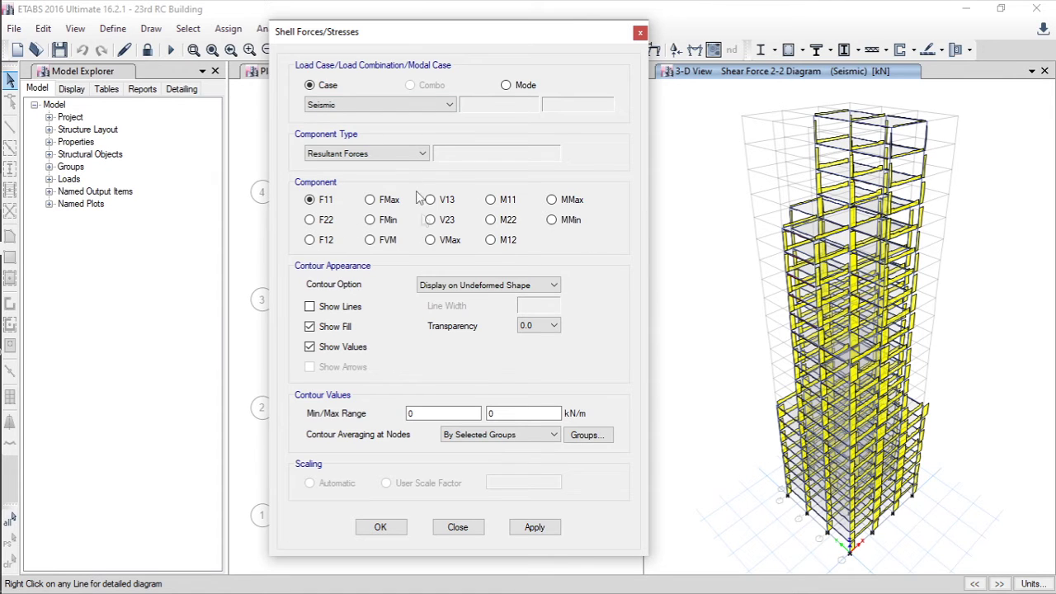
Display the Resultant Forces F22 contours for the Seismic case in the 3-D view and close the shell settings
{"action": "left_click", "coordinate": [330, 156]}
{"action": "left_click", "coordinate": [330, 162]}
{"action": "left_click", "coordinate": [534, 526]}
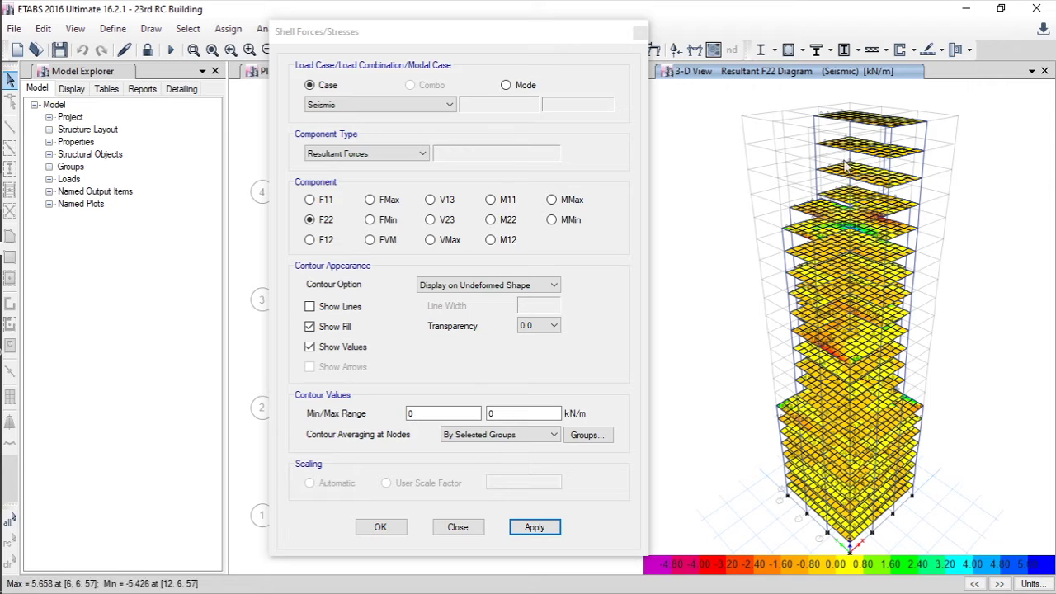
{"action": "left_click", "coordinate": [467, 529]}
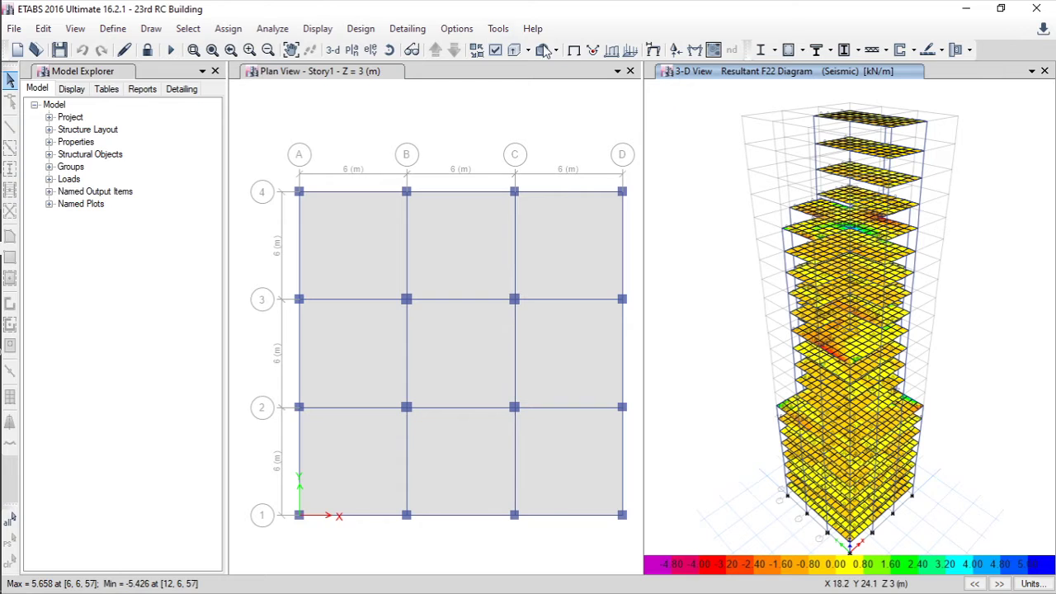
Show the combined story response plots for the Time History load case
{"action": "left_click", "coordinate": [318, 29]}
{"action": "left_click", "coordinate": [312, 29]}
{"action": "left_click", "coordinate": [314, 28]}
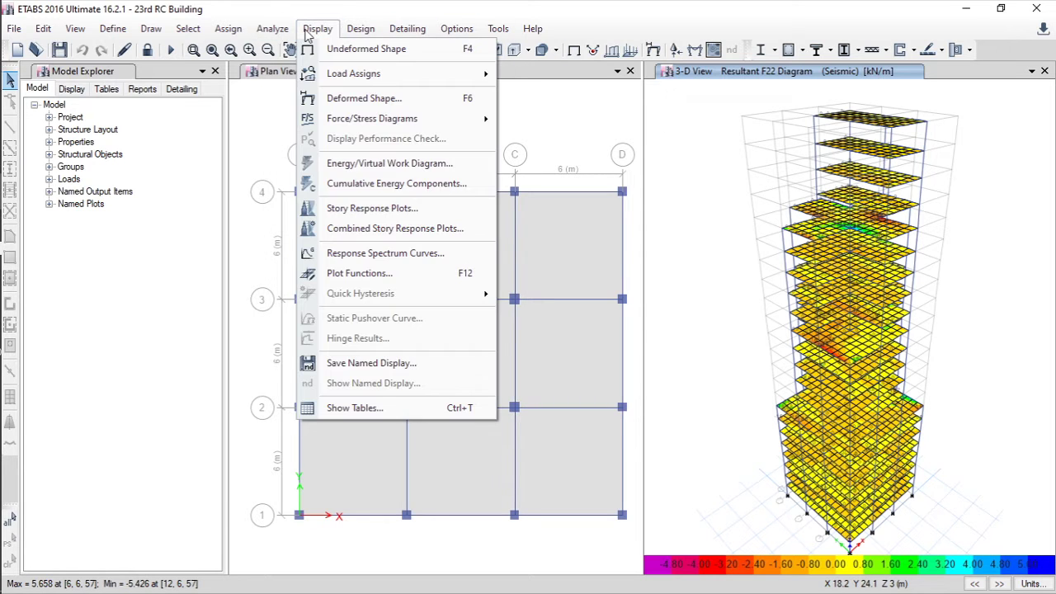
{"action": "left_click", "coordinate": [403, 228]}
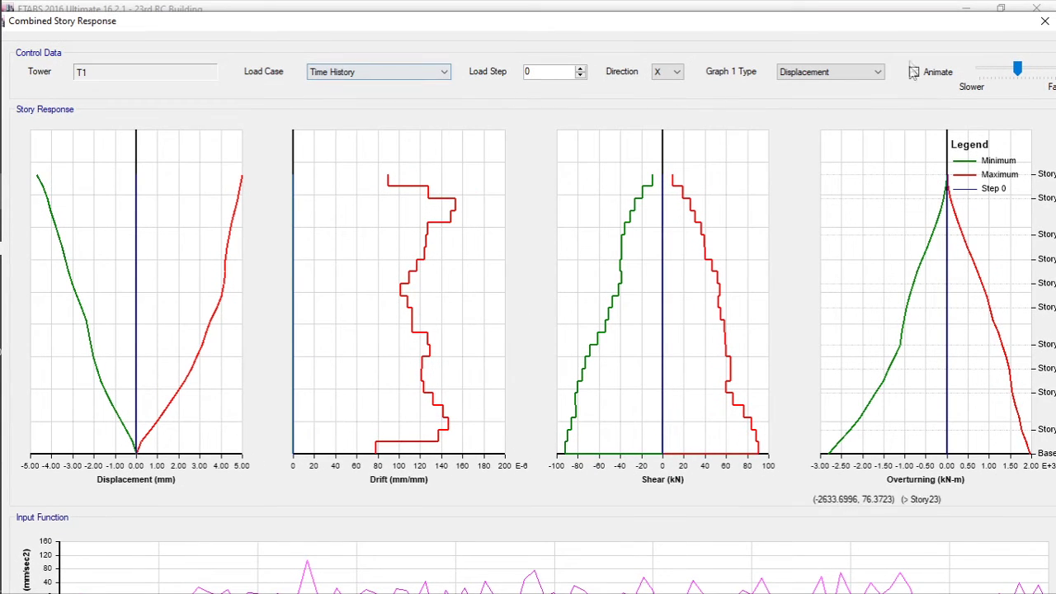
Animate the combined story response with direction X and graph type Displacement kept, and close the plots
{"action": "left_click", "coordinate": [874, 72]}
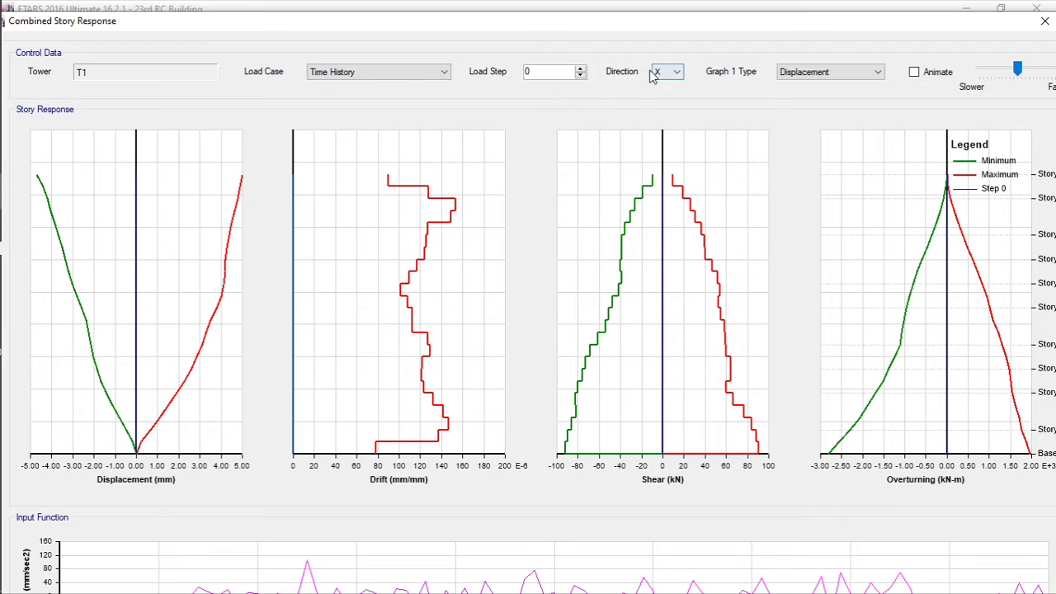
{"action": "left_click", "coordinate": [680, 78]}
{"action": "left_click", "coordinate": [849, 73]}
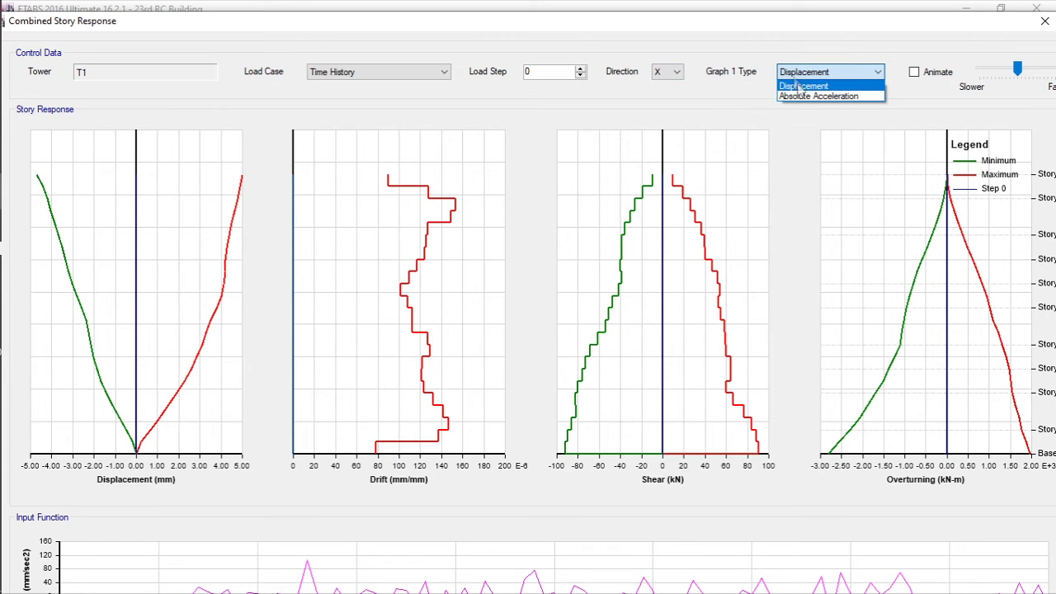
{"action": "left_click", "coordinate": [855, 76]}
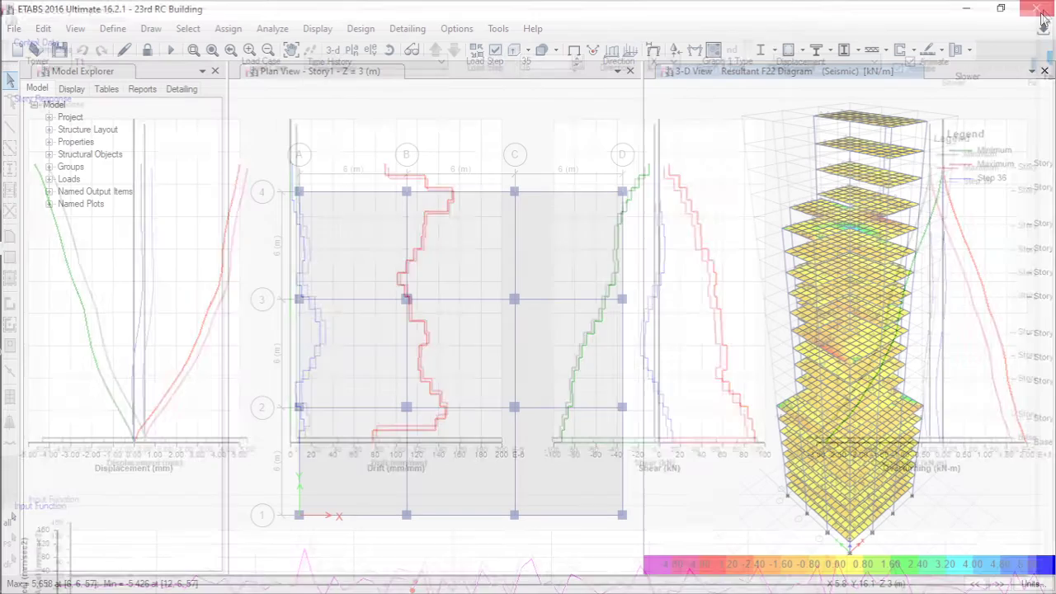
{"action": "left_click", "coordinate": [1042, 10]}
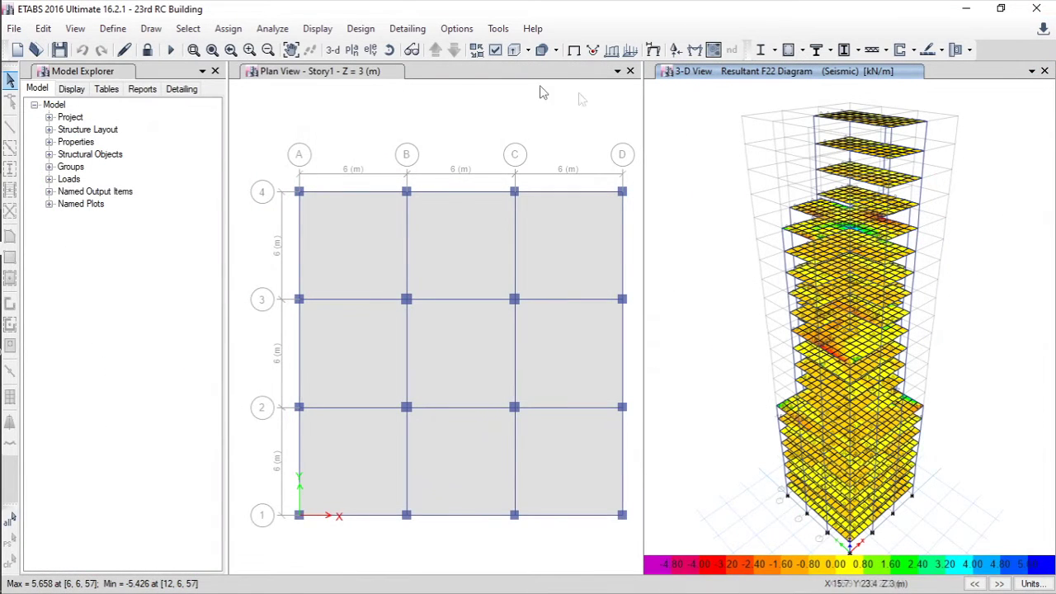
Plot the Base FX function against time for the Time History load case, and close the plot
{"action": "left_click", "coordinate": [317, 28]}
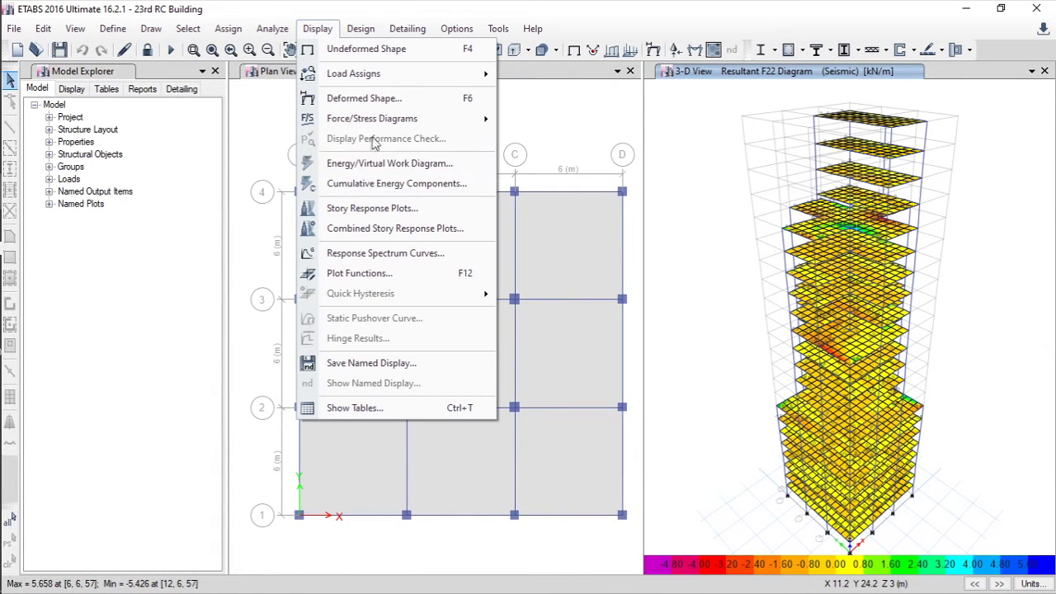
{"action": "left_click", "coordinate": [368, 280]}
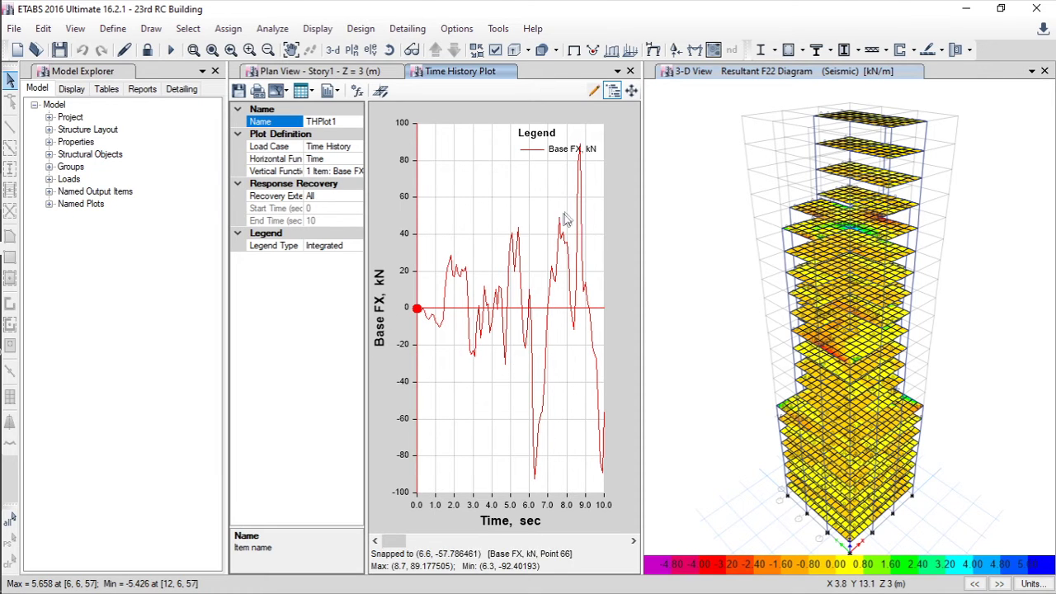
{"action": "left_click", "coordinate": [630, 71]}
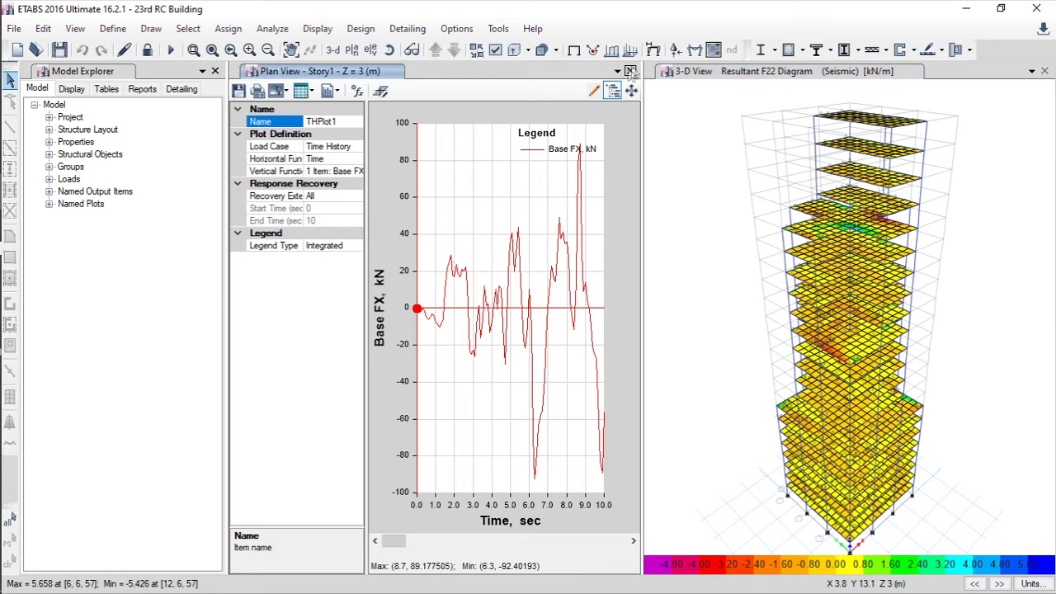
{"action": "left_click", "coordinate": [672, 117]}
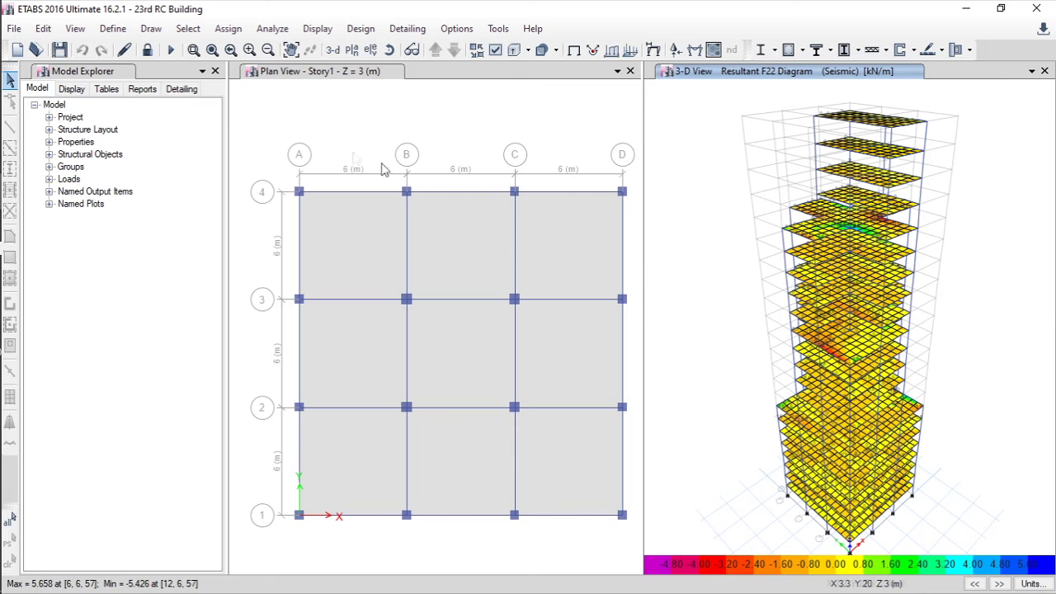
Review the concrete frame design preferences for IS 456:2000 and accept them without changes
{"action": "left_click", "coordinate": [360, 31]}
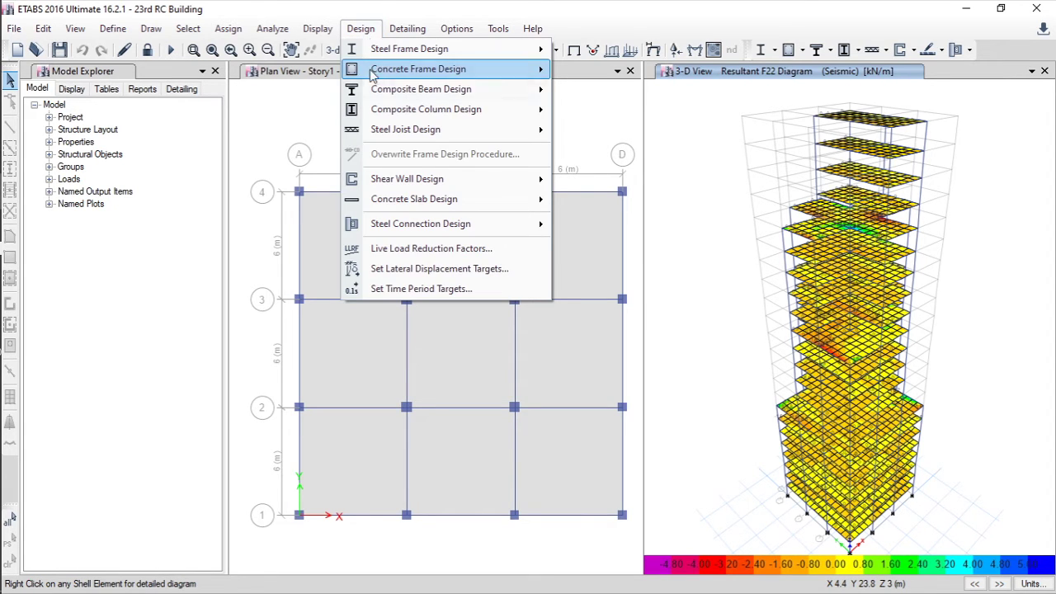
{"action": "mouse_move", "coordinate": [415, 74]}
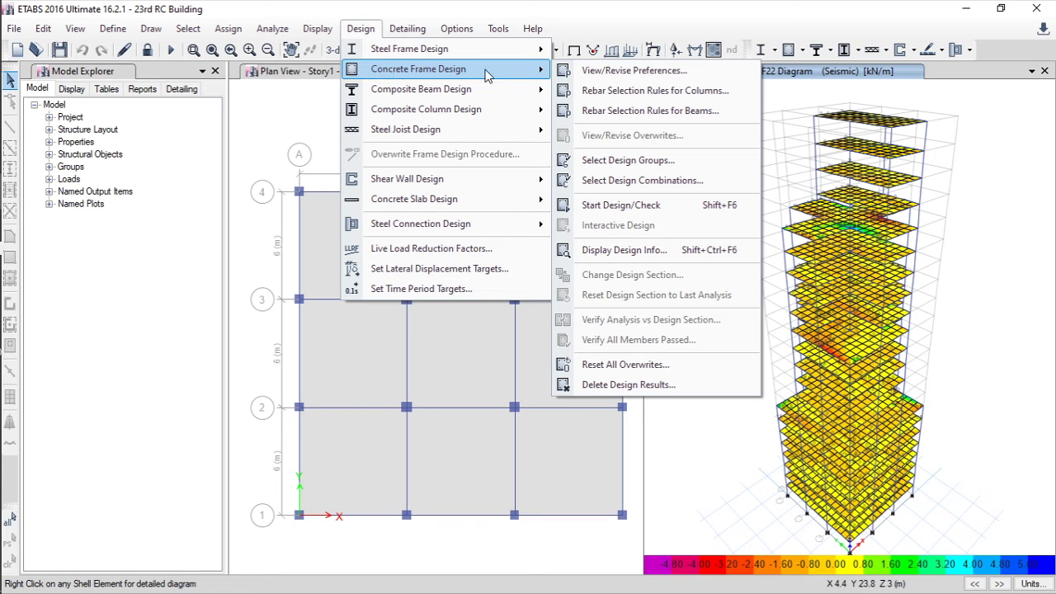
{"action": "left_click", "coordinate": [611, 72]}
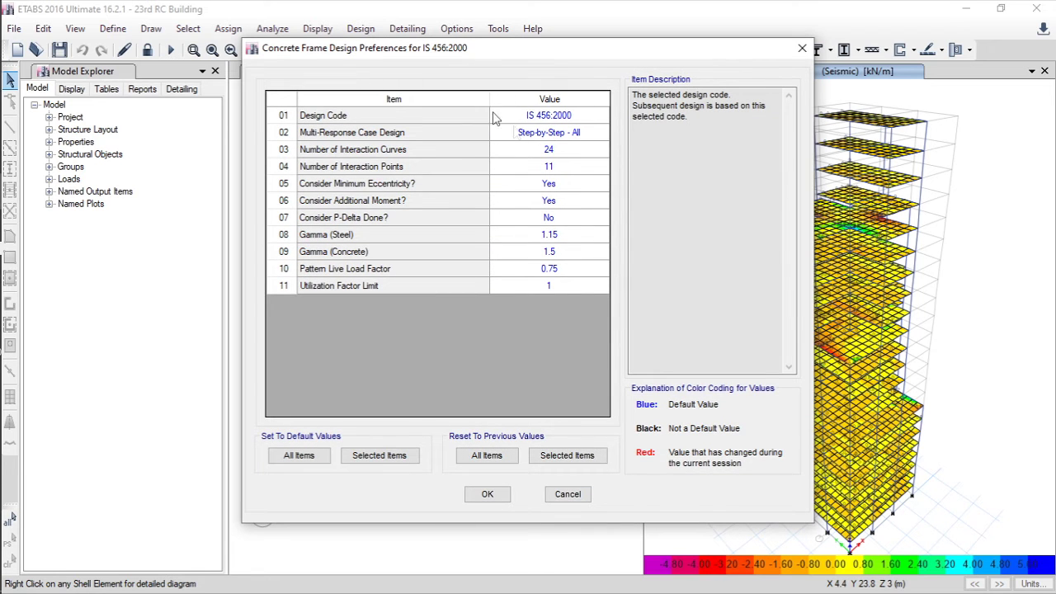
{"action": "left_click_drag", "start_coordinate": [516, 53], "coordinate": [497, 51]}
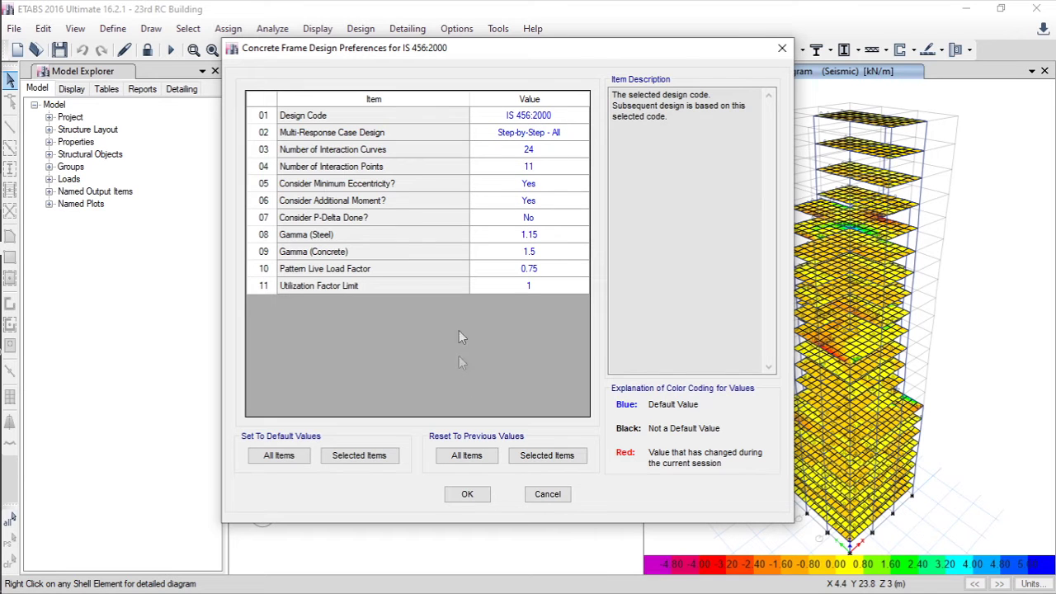
{"action": "left_click", "coordinate": [467, 493]}
Run the concrete frame design/check on the building
{"action": "left_click", "coordinate": [361, 33]}
{"action": "left_click", "coordinate": [353, 31]}
{"action": "left_click", "coordinate": [360, 29]}
{"action": "mouse_move", "coordinate": [387, 73]}
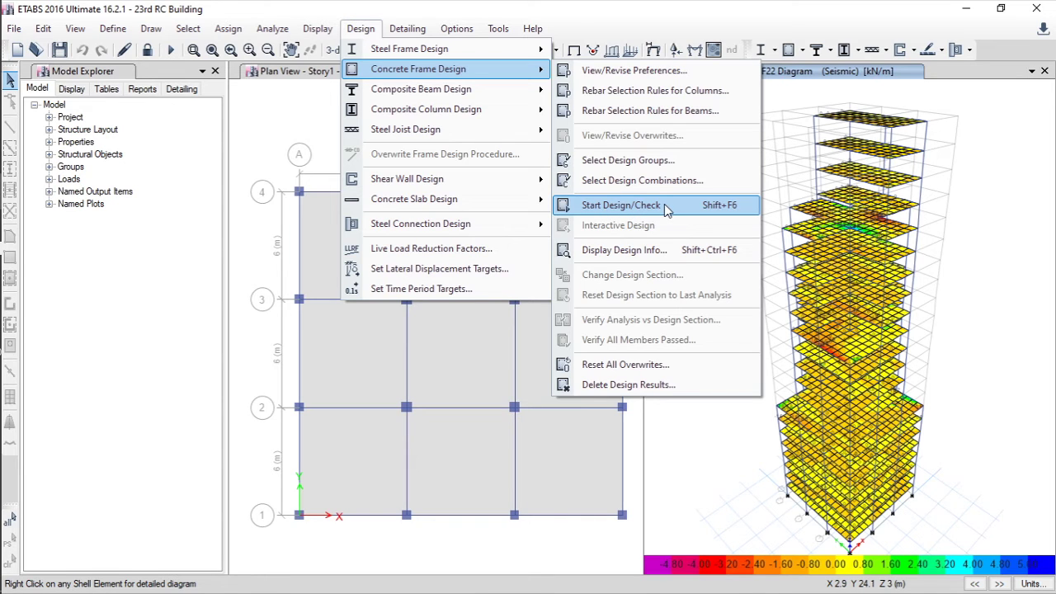
{"action": "left_click", "coordinate": [783, 92]}
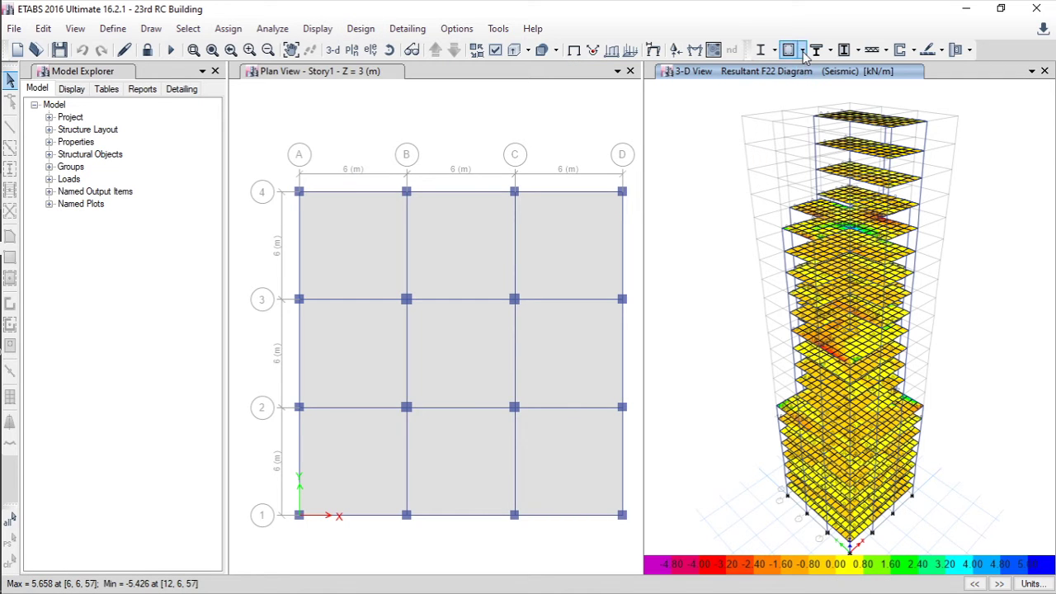
{"action": "left_click", "coordinate": [803, 51]}
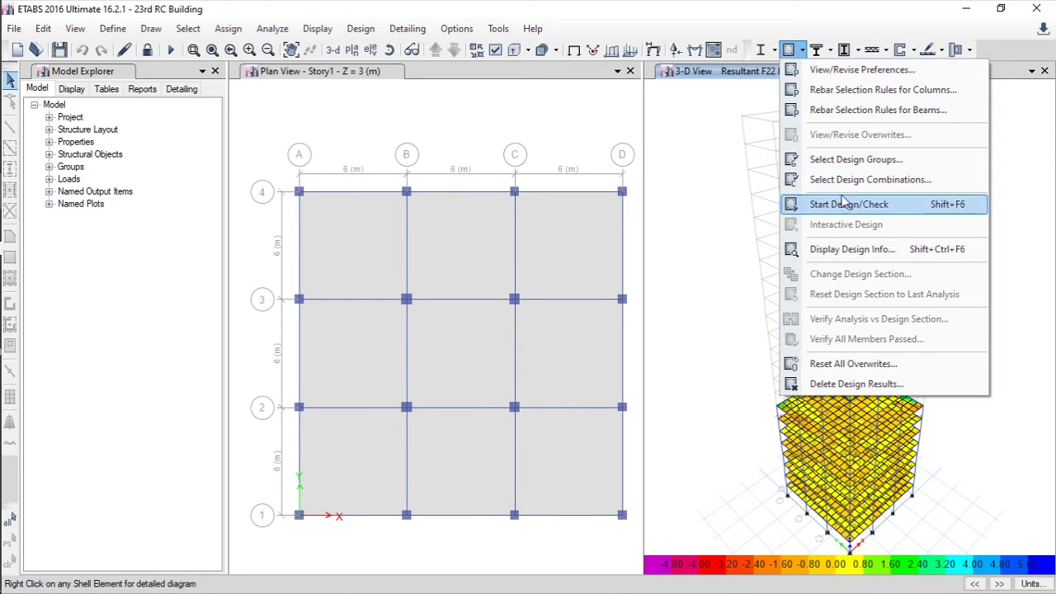
{"action": "left_click", "coordinate": [908, 209]}
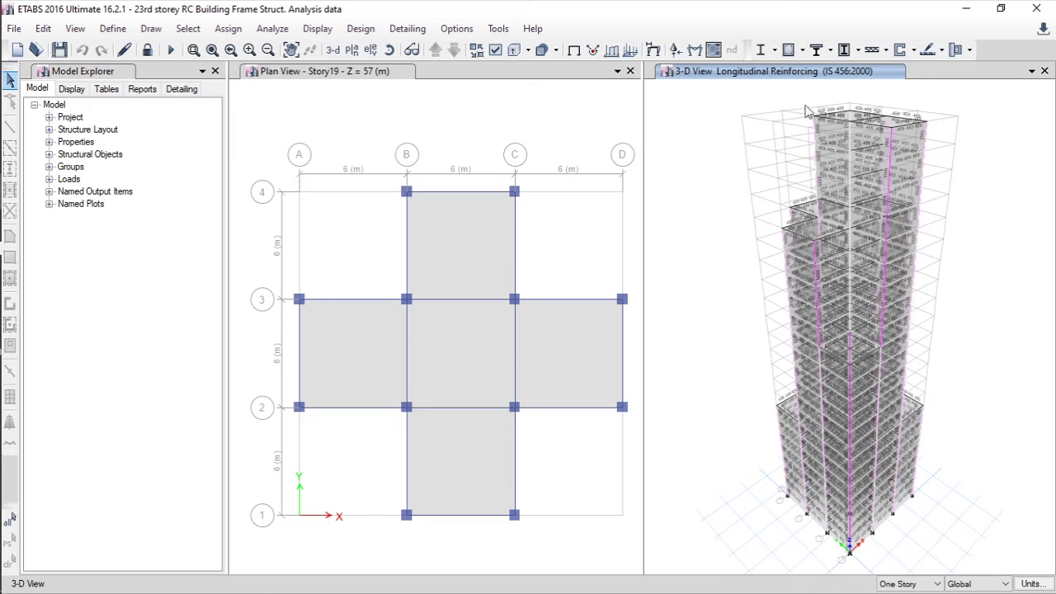
Open the concrete beam design information for beam B20 at Story23 from the longitudinal reinforcing view
{"action": "scroll", "coordinate": [836, 112], "scroll_direction": "up", "scroll_amount": 5}
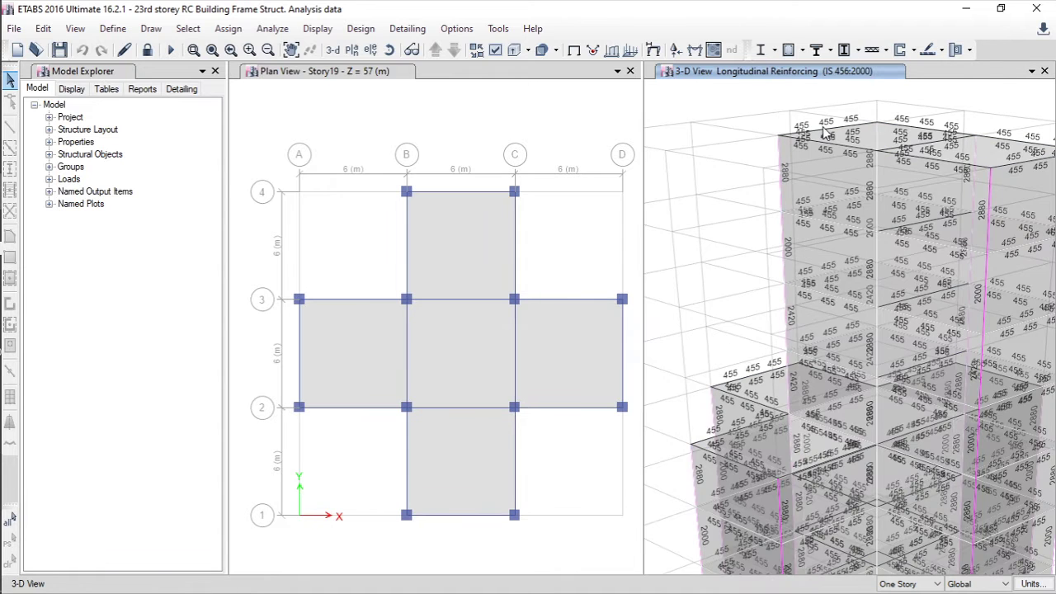
{"action": "right_click", "coordinate": [825, 136]}
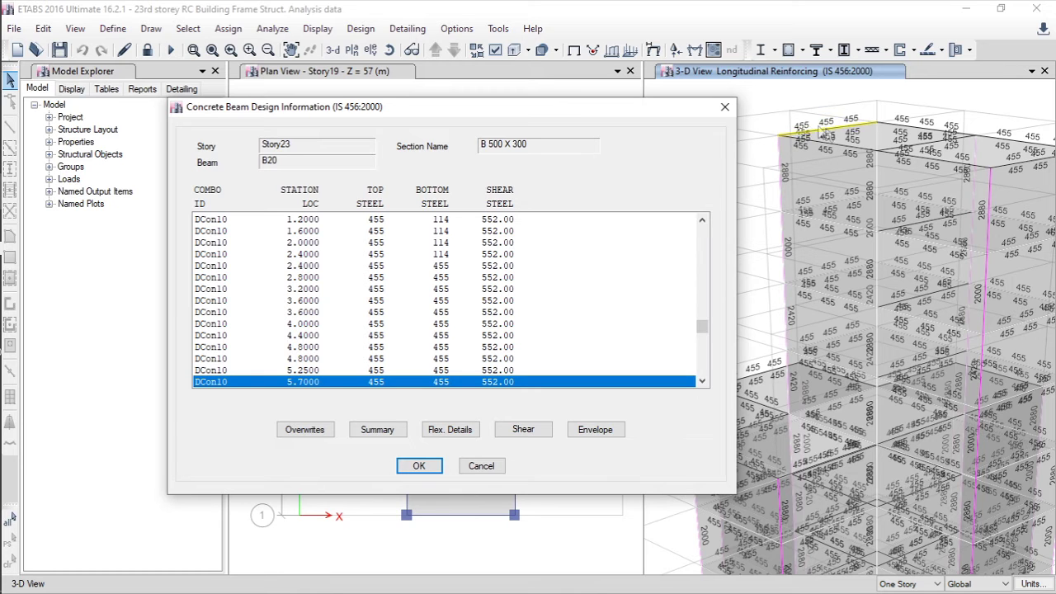
{"action": "left_click_drag", "start_coordinate": [582, 117], "coordinate": [650, 119]}
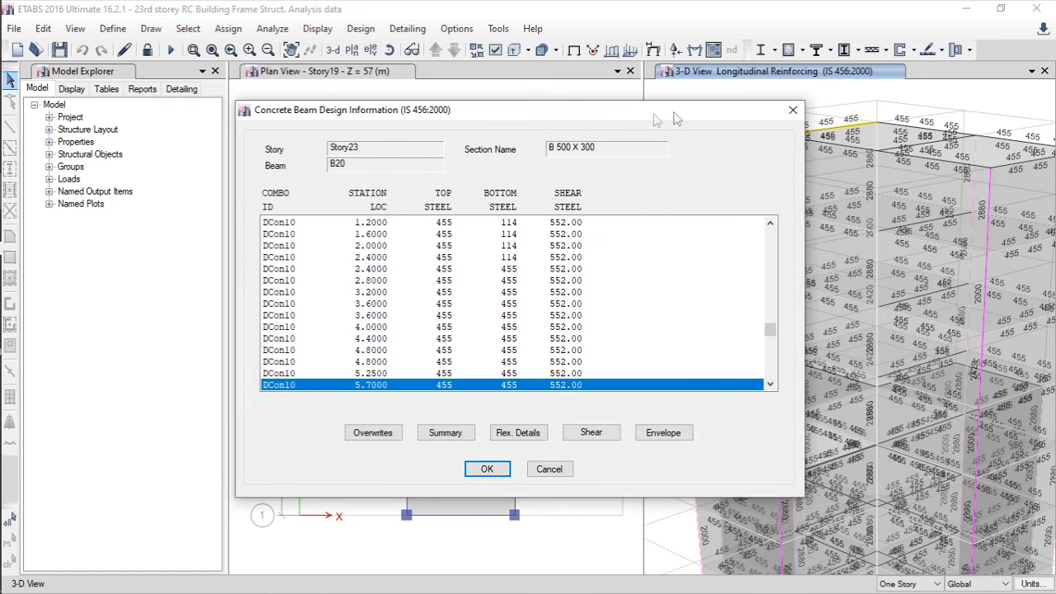
{"action": "left_click_drag", "start_coordinate": [537, 113], "coordinate": [532, 108]}
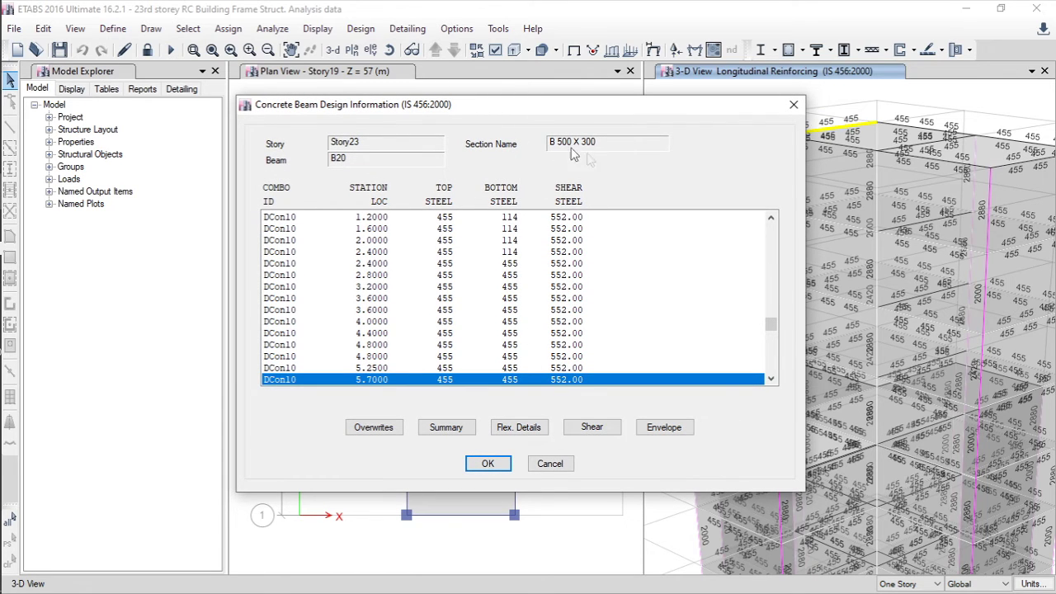
{"action": "left_click_drag", "start_coordinate": [544, 105], "coordinate": [522, 86]}
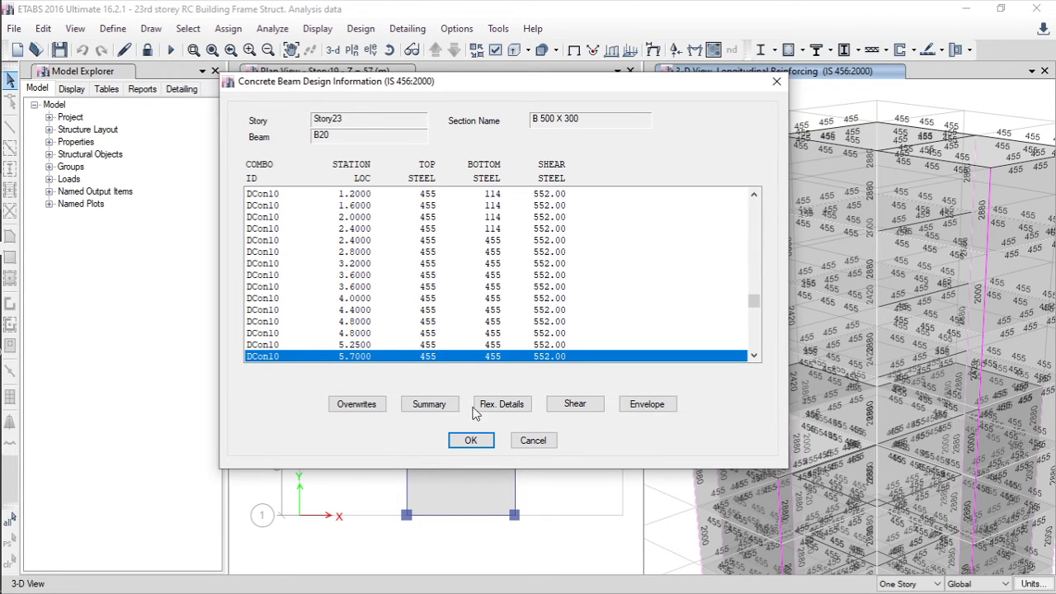
View the summary, flexural, shear and envelope design details of beam B20
{"action": "left_click", "coordinate": [428, 407]}
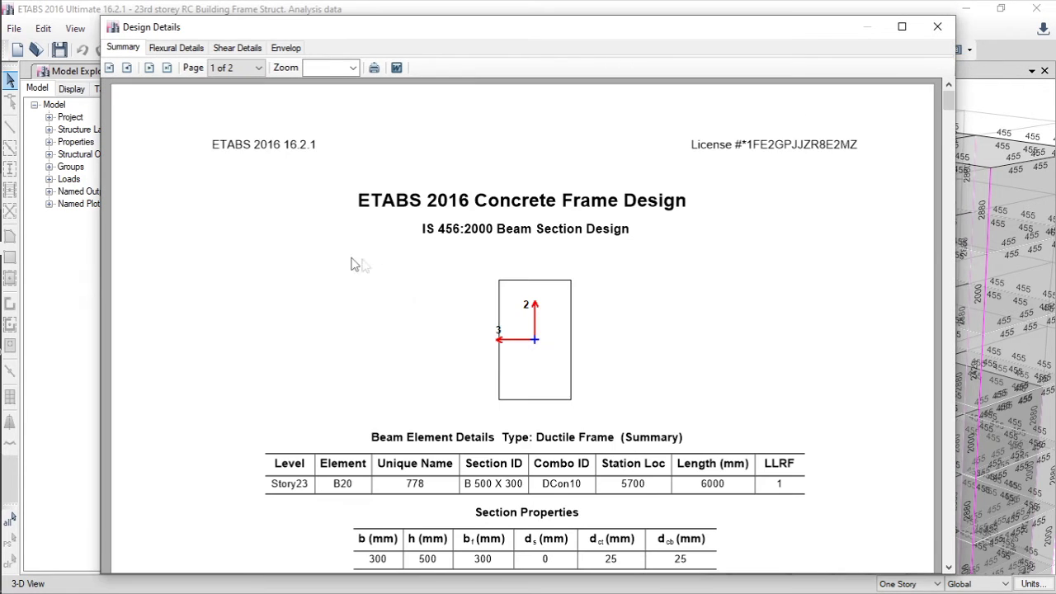
{"action": "scroll", "coordinate": [448, 313], "scroll_direction": "down", "scroll_amount": 4}
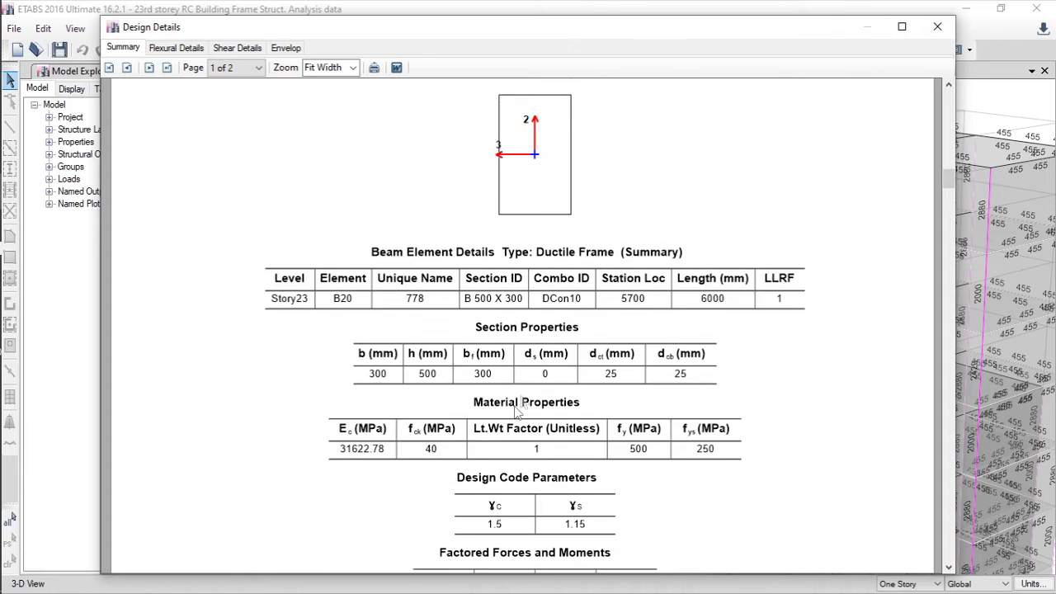
{"action": "scroll", "coordinate": [492, 330], "scroll_direction": "down", "scroll_amount": 3}
{"action": "left_click", "coordinate": [176, 47]}
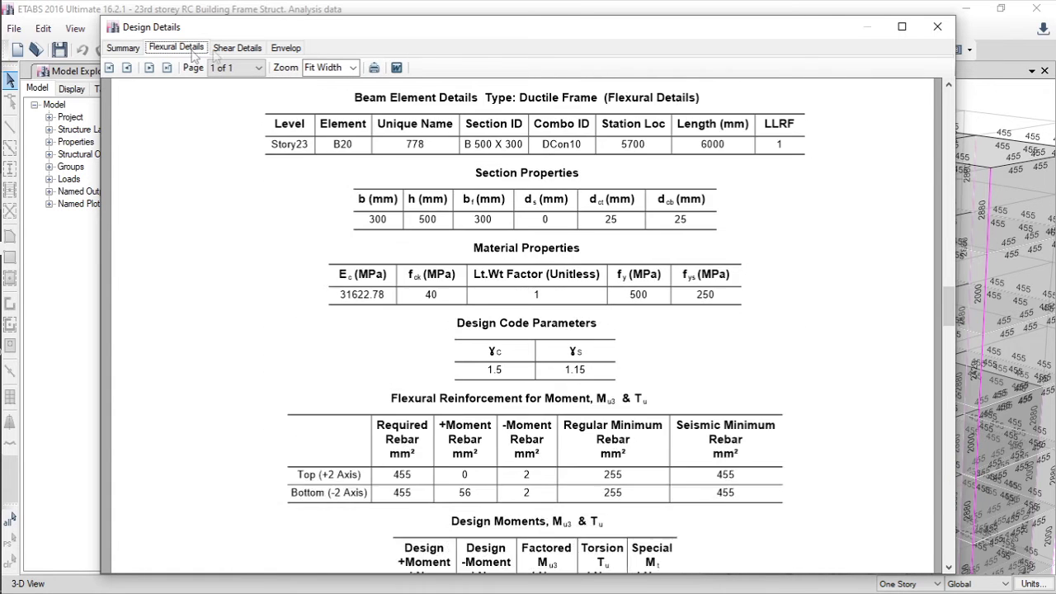
{"action": "left_click", "coordinate": [237, 47]}
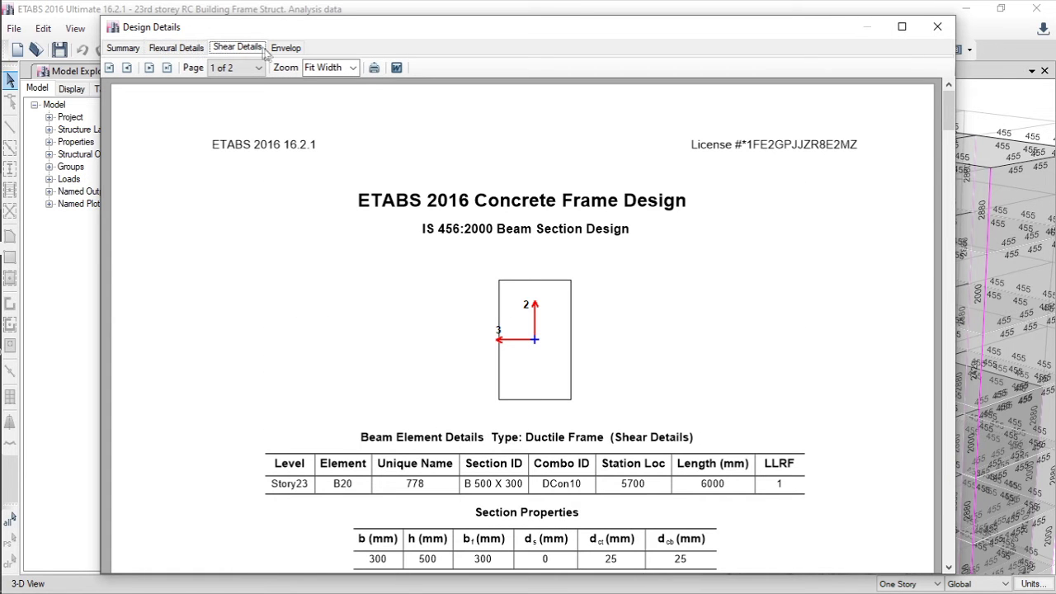
{"action": "left_click", "coordinate": [286, 47]}
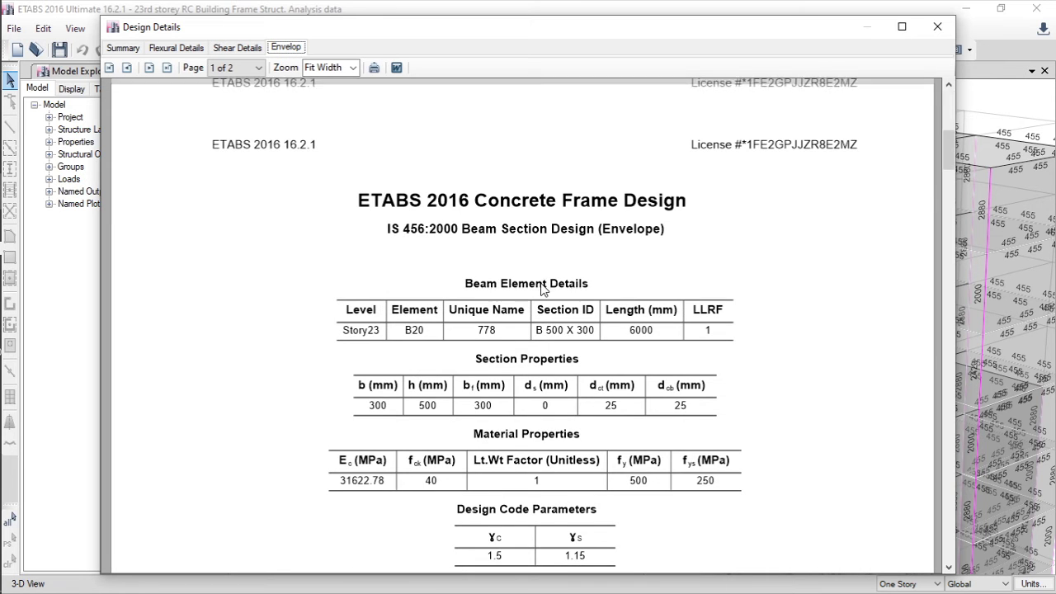
{"action": "scroll", "coordinate": [430, 211], "scroll_direction": "down", "scroll_amount": 2}
Read beam B20's summary through its flexural, shear and torsion reinforcement, and close the report and beam design information
{"action": "left_click", "coordinate": [122, 48]}
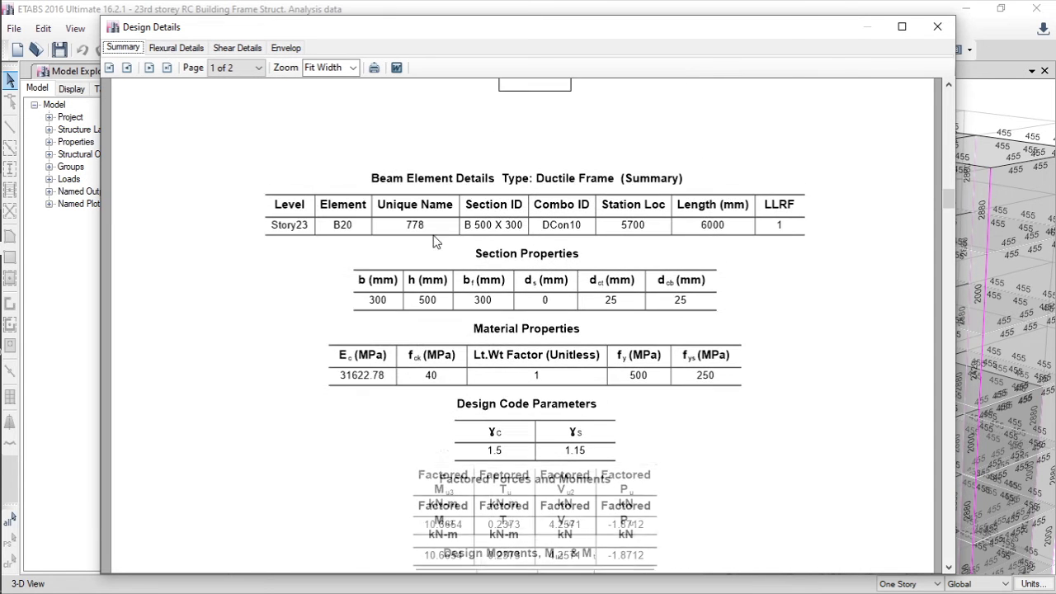
{"action": "scroll", "coordinate": [527, 379], "scroll_direction": "down", "scroll_amount": 5}
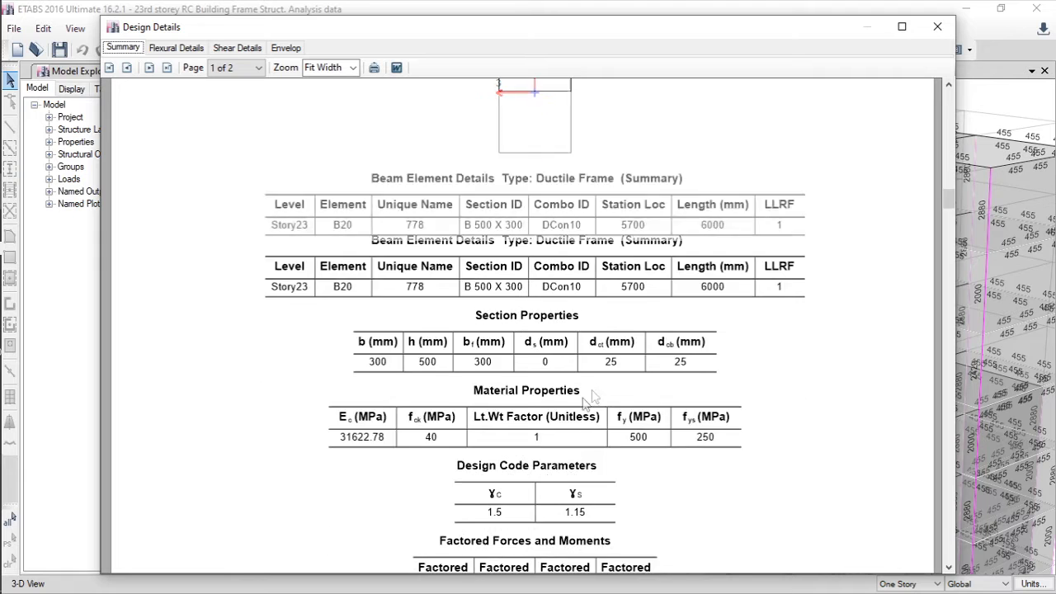
{"action": "scroll", "coordinate": [573, 391], "scroll_direction": "down", "scroll_amount": 5}
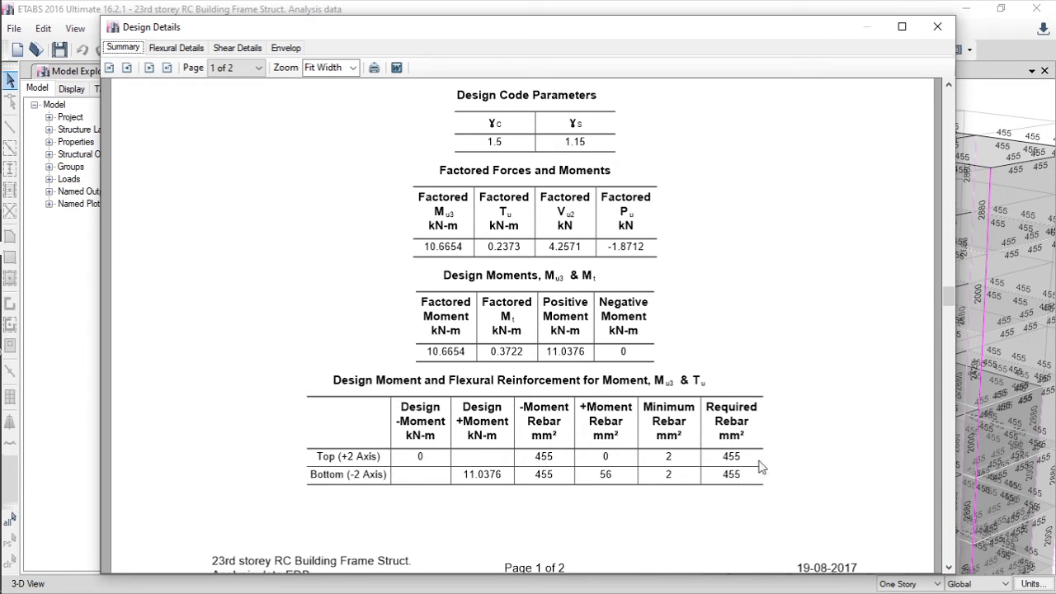
{"action": "scroll", "coordinate": [724, 416], "scroll_direction": "down", "scroll_amount": 5}
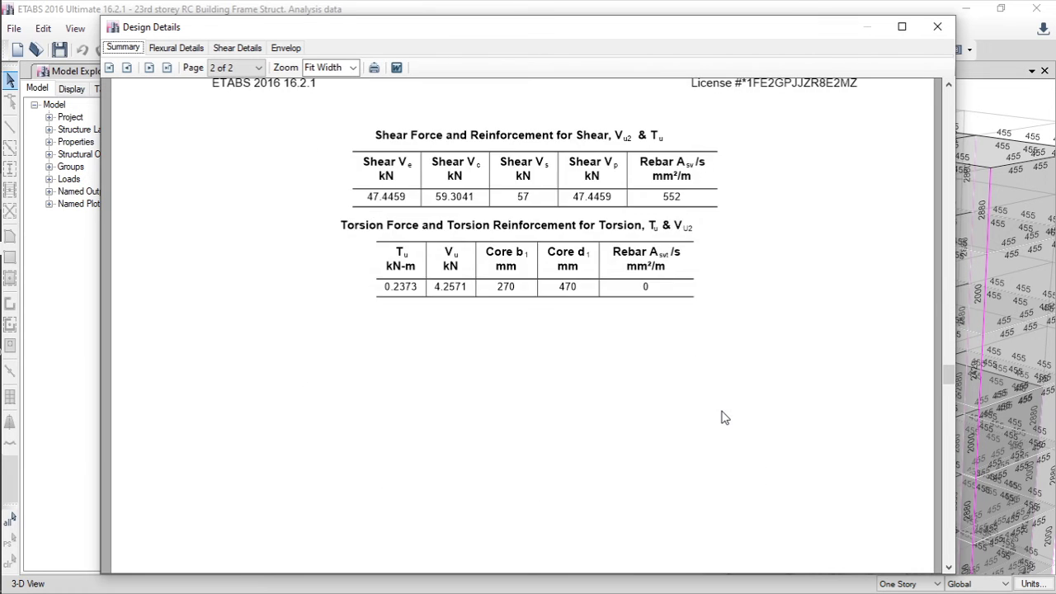
{"action": "scroll", "coordinate": [709, 405], "scroll_direction": "up", "scroll_amount": 1}
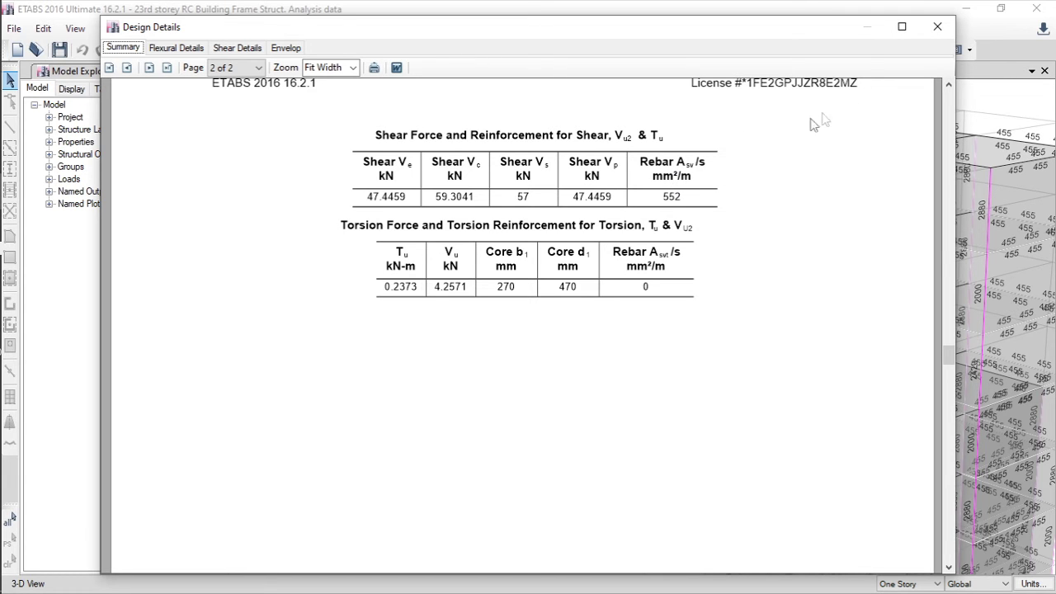
{"action": "left_click", "coordinate": [937, 27]}
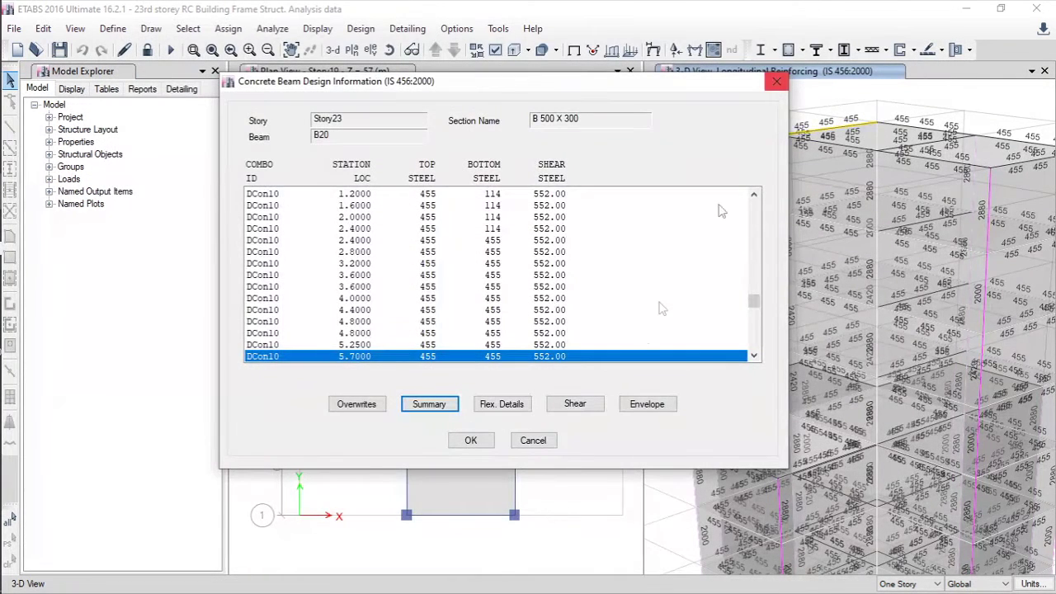
{"action": "left_click", "coordinate": [777, 81]}
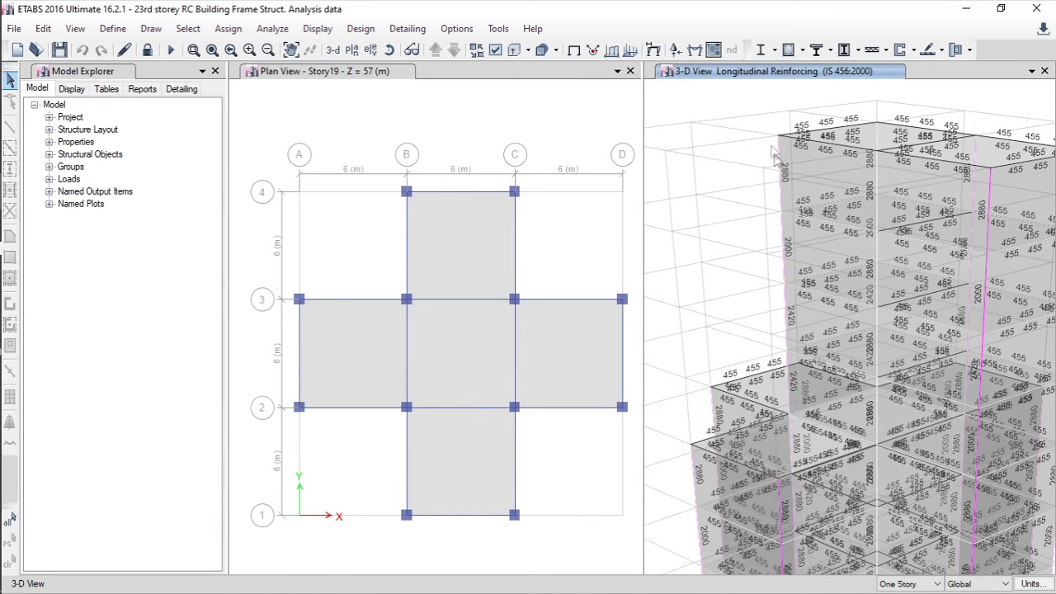
Open the concrete design summary of column C7 at Story23
{"action": "right_click", "coordinate": [780, 159]}
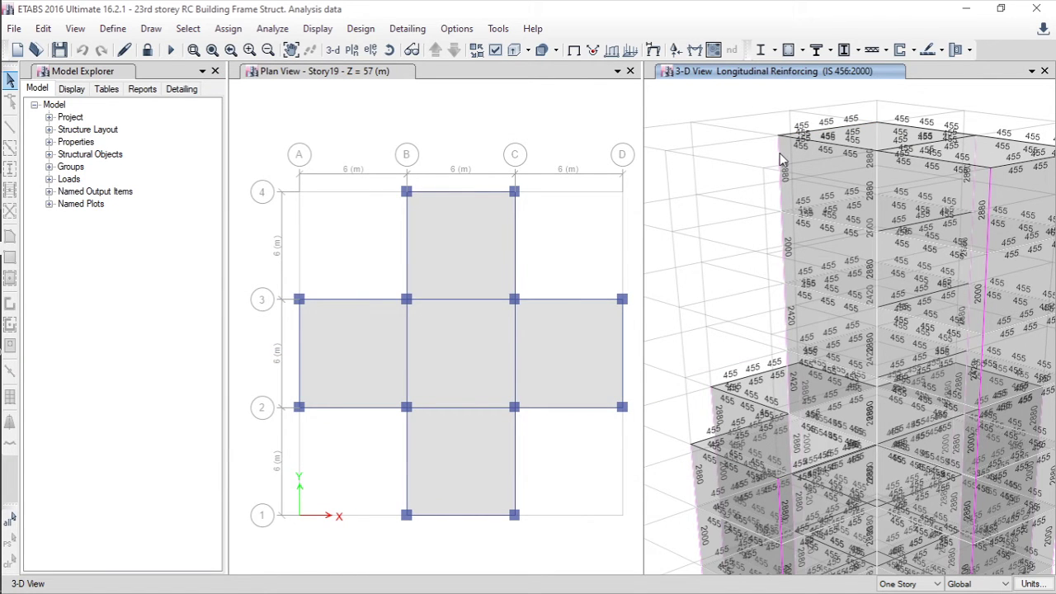
{"action": "left_click", "coordinate": [413, 431]}
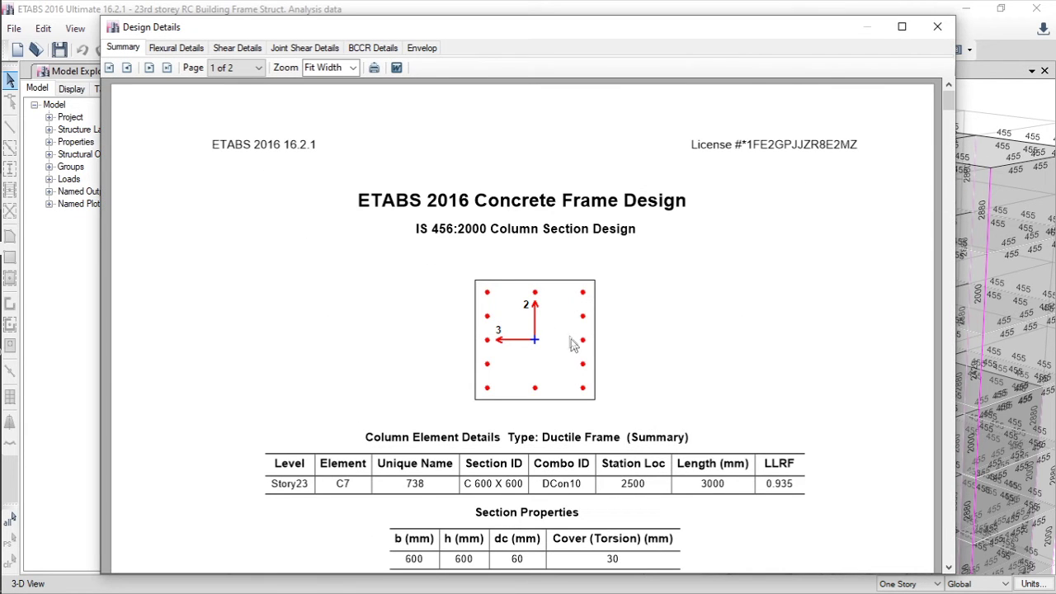
Read column C7's design summary through its biaxial moment, shear, joint shear, capacity ratio and additional moment tables
{"action": "scroll", "coordinate": [575, 345], "scroll_direction": "down", "scroll_amount": 3}
{"action": "scroll", "coordinate": [575, 345], "scroll_direction": "down", "scroll_amount": 3}
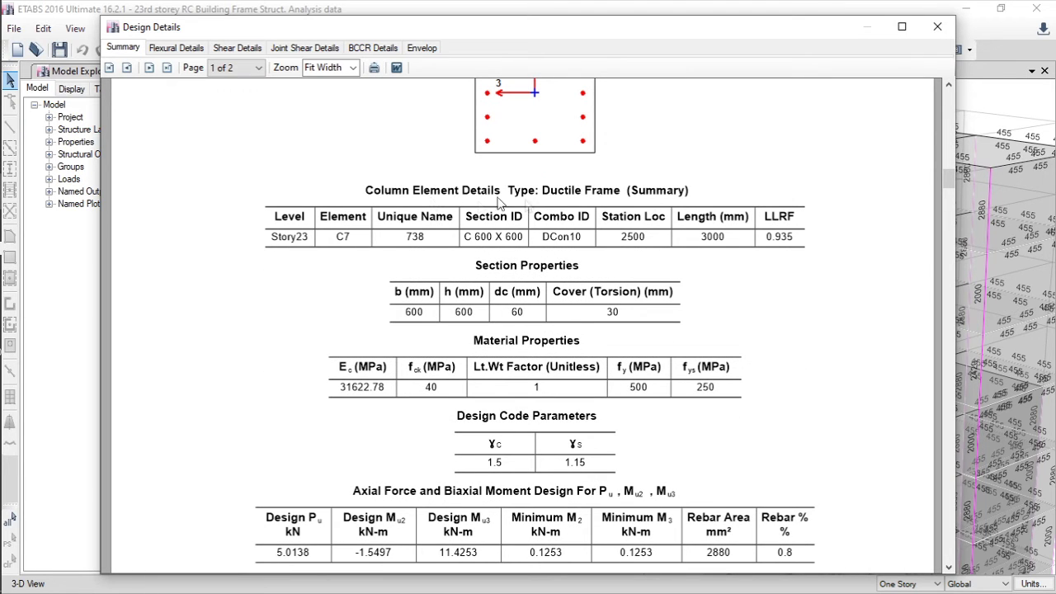
{"action": "scroll", "coordinate": [513, 265], "scroll_direction": "down", "scroll_amount": 3}
{"action": "scroll", "coordinate": [513, 269], "scroll_direction": "down", "scroll_amount": 3}
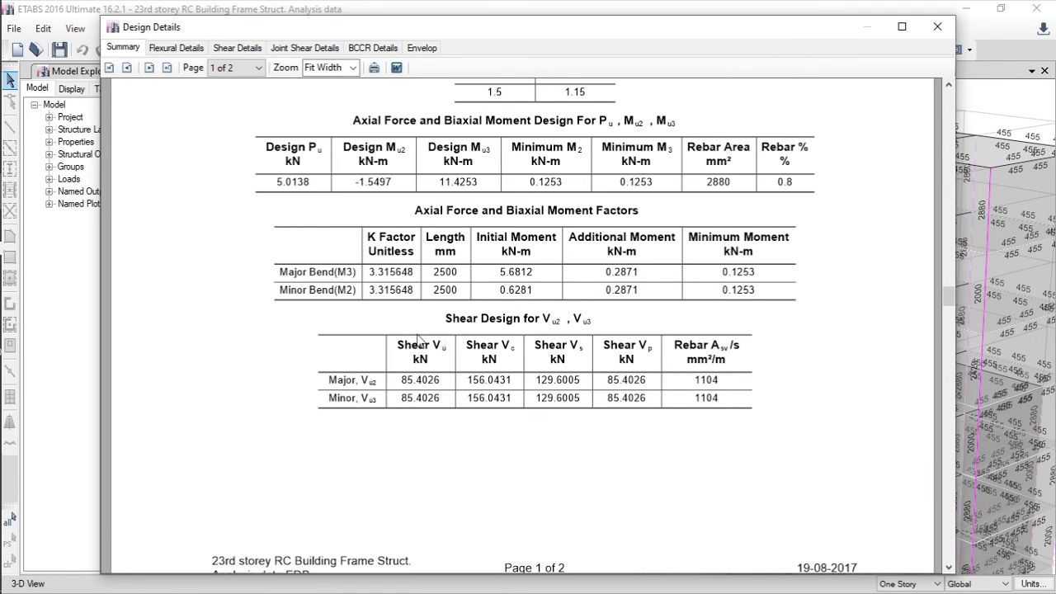
{"action": "scroll", "coordinate": [416, 338], "scroll_direction": "down", "scroll_amount": 10}
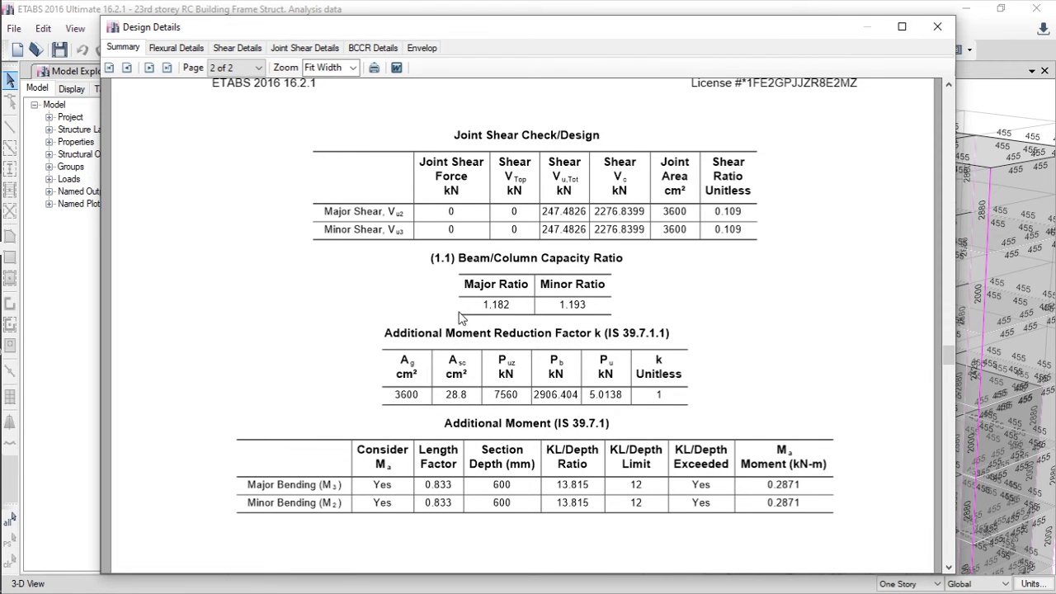
{"action": "scroll", "coordinate": [460, 317], "scroll_direction": "down", "scroll_amount": 2}
{"action": "scroll", "coordinate": [460, 322], "scroll_direction": "down", "scroll_amount": 8}
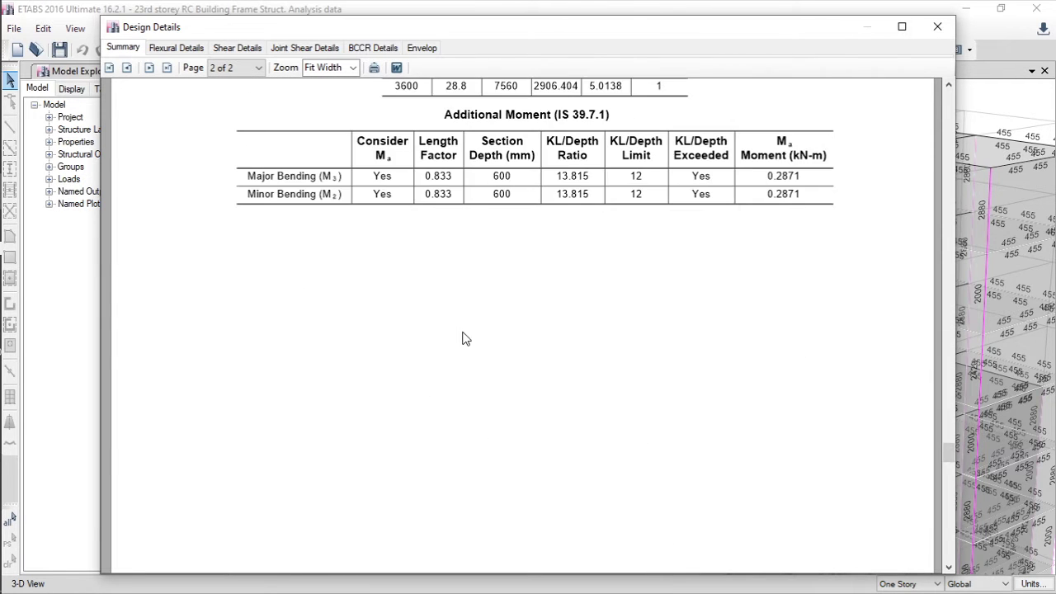
Review column C7's flexural design details, from section and material properties to effective length factors and additional moment
{"action": "left_click", "coordinate": [177, 47]}
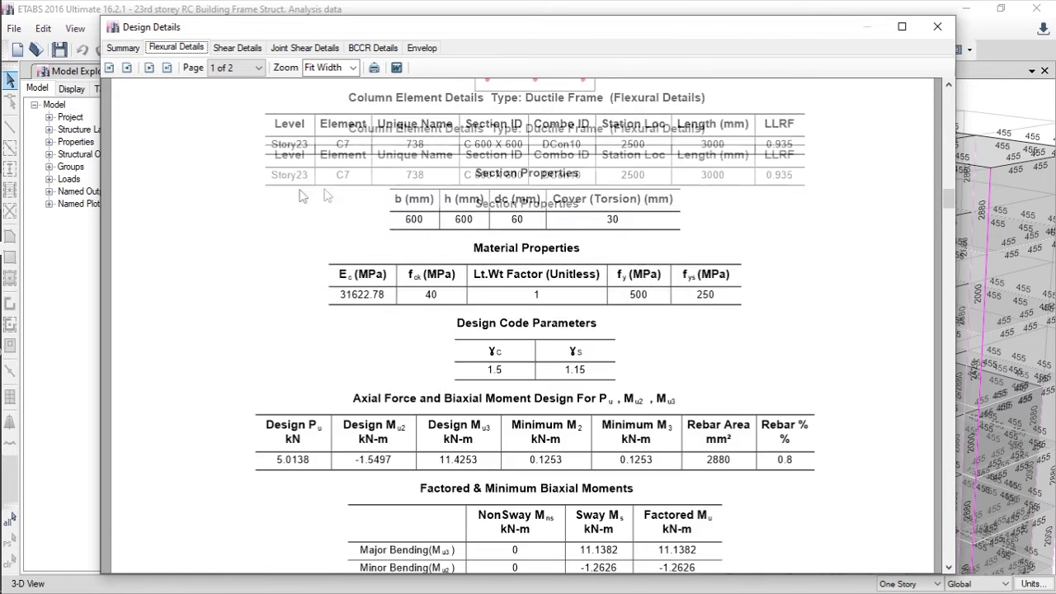
{"action": "scroll", "coordinate": [490, 241], "scroll_direction": "up", "scroll_amount": 10}
{"action": "scroll", "coordinate": [490, 240], "scroll_direction": "down", "scroll_amount": 10}
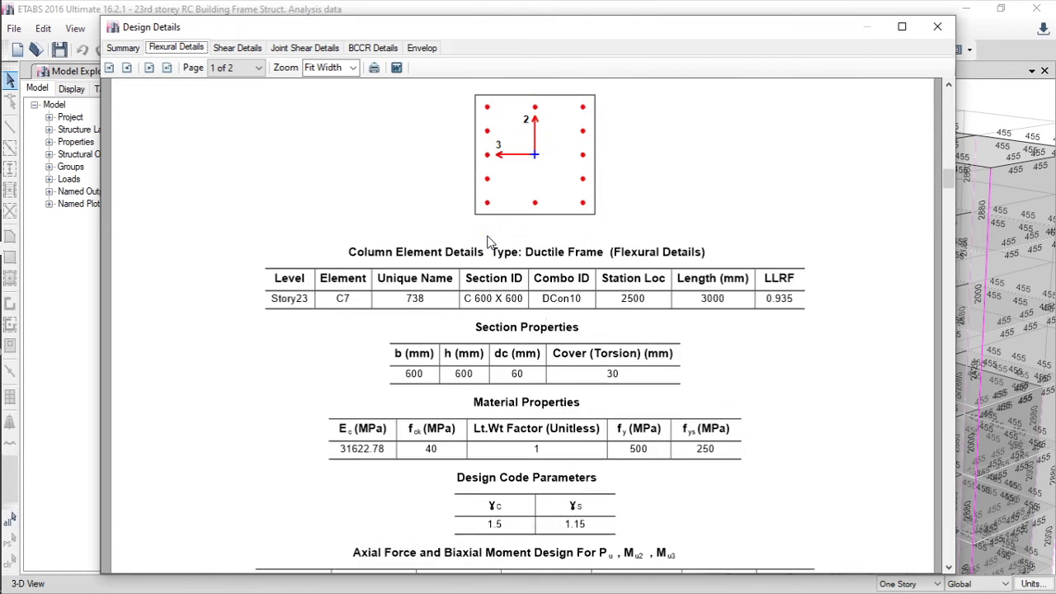
{"action": "scroll", "coordinate": [489, 241], "scroll_direction": "down", "scroll_amount": 8}
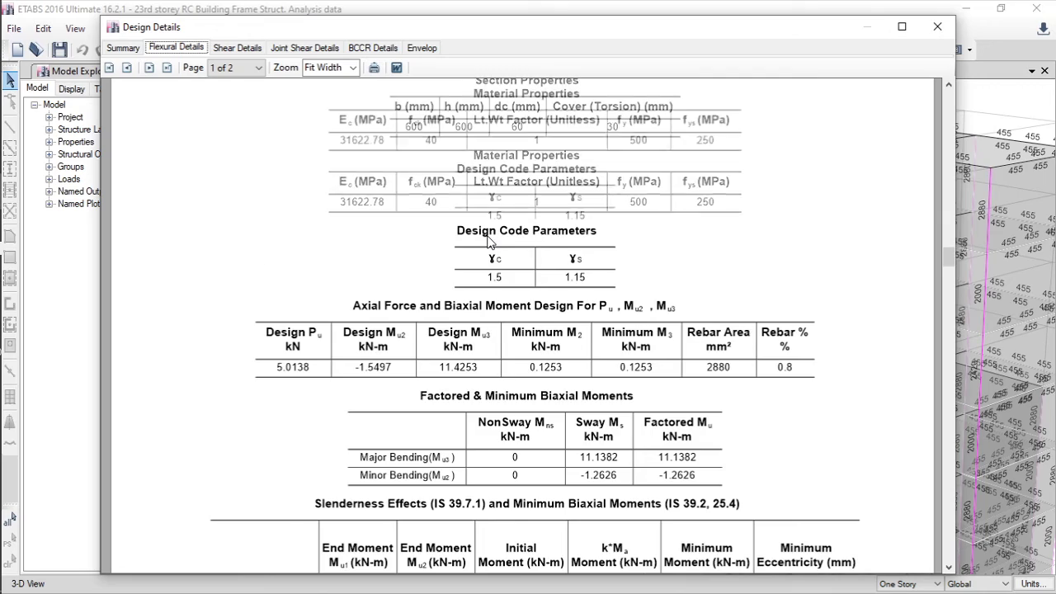
{"action": "scroll", "coordinate": [490, 241], "scroll_direction": "up", "scroll_amount": 4}
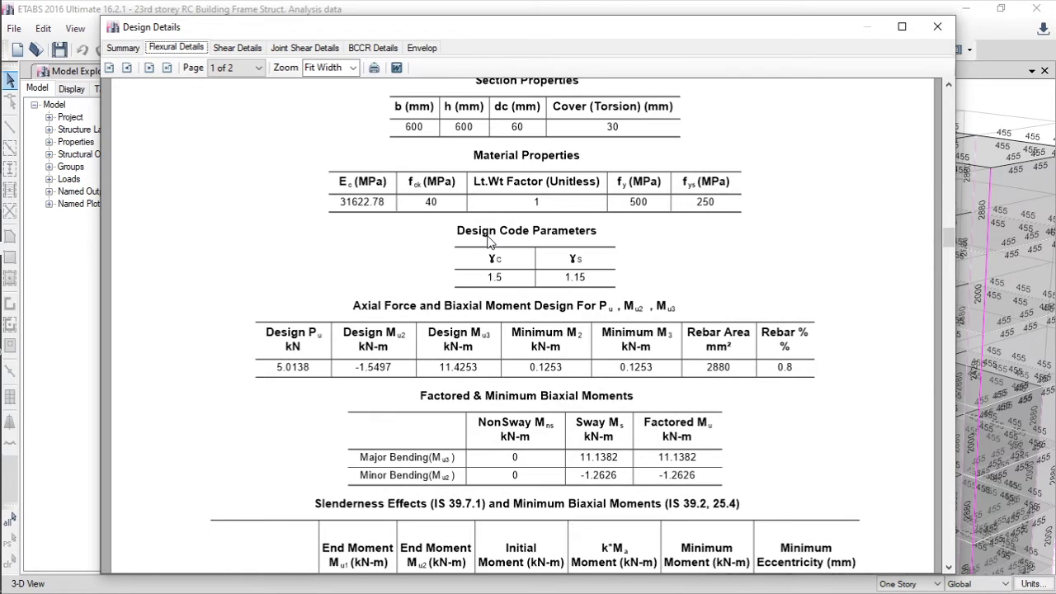
{"action": "scroll", "coordinate": [489, 240], "scroll_direction": "up", "scroll_amount": 4}
{"action": "scroll", "coordinate": [490, 241], "scroll_direction": "down", "scroll_amount": 6}
{"action": "scroll", "coordinate": [489, 240], "scroll_direction": "down", "scroll_amount": 12}
{"action": "scroll", "coordinate": [490, 241], "scroll_direction": "down", "scroll_amount": 4}
{"action": "scroll", "coordinate": [490, 241], "scroll_direction": "up", "scroll_amount": 4}
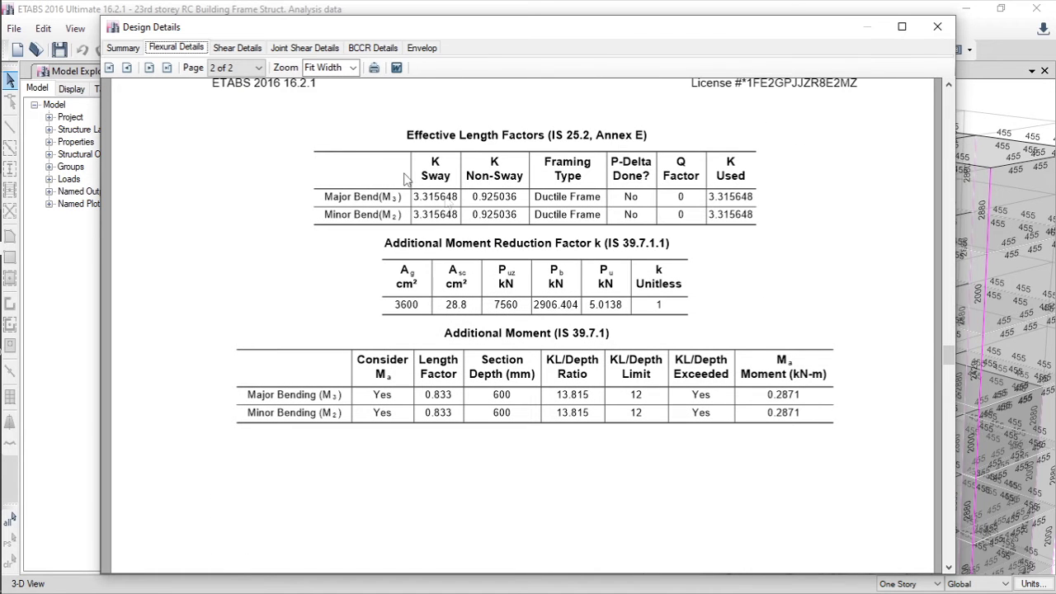
Review column C7's envelope design through the beam/column capacity ratios, and close the report and column design information
{"action": "left_click", "coordinate": [422, 48]}
{"action": "scroll", "coordinate": [951, 200], "scroll_direction": "up", "scroll_amount": 5}
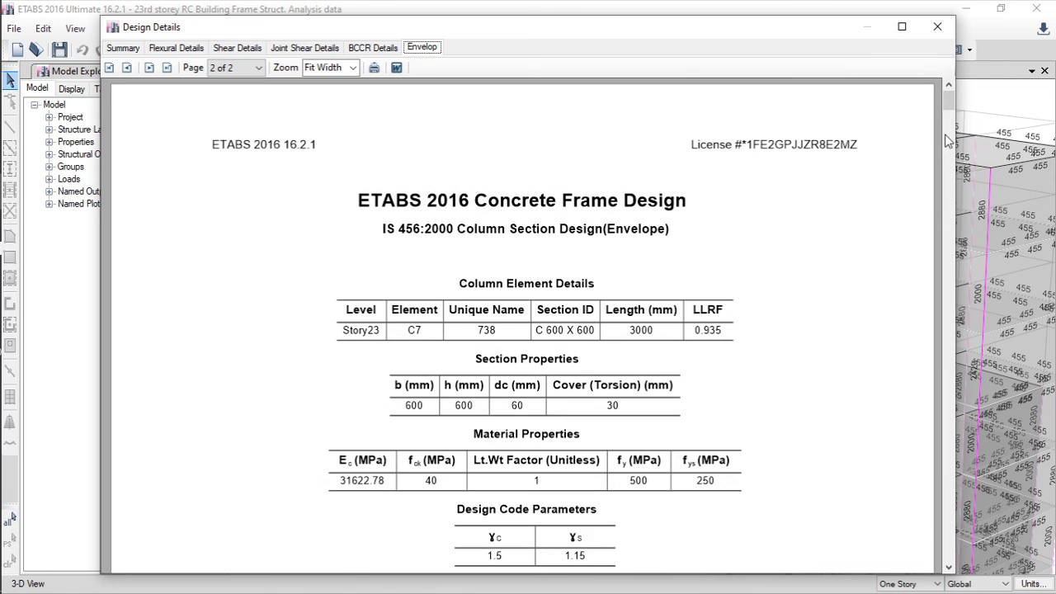
{"action": "scroll", "coordinate": [944, 101], "scroll_direction": "down", "scroll_amount": 3}
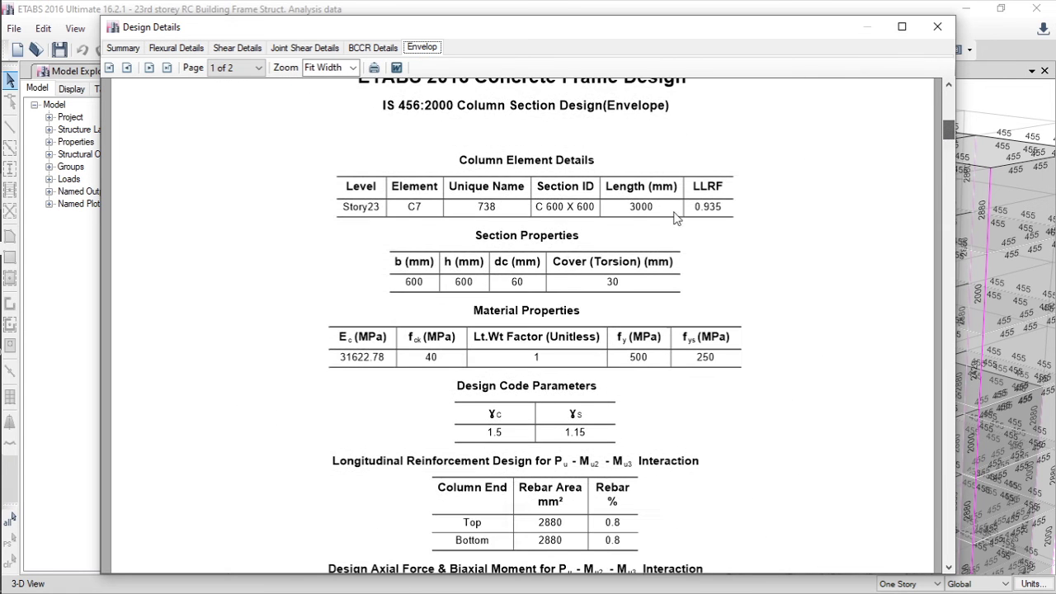
{"action": "scroll", "coordinate": [466, 236], "scroll_direction": "down", "scroll_amount": 7}
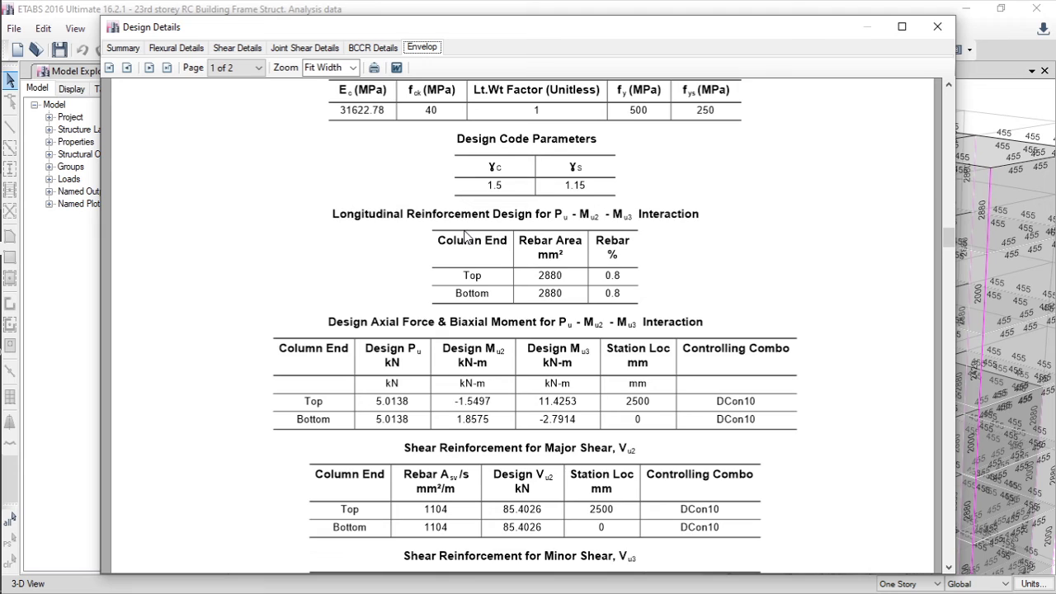
{"action": "scroll", "coordinate": [466, 236], "scroll_direction": "down", "scroll_amount": 6}
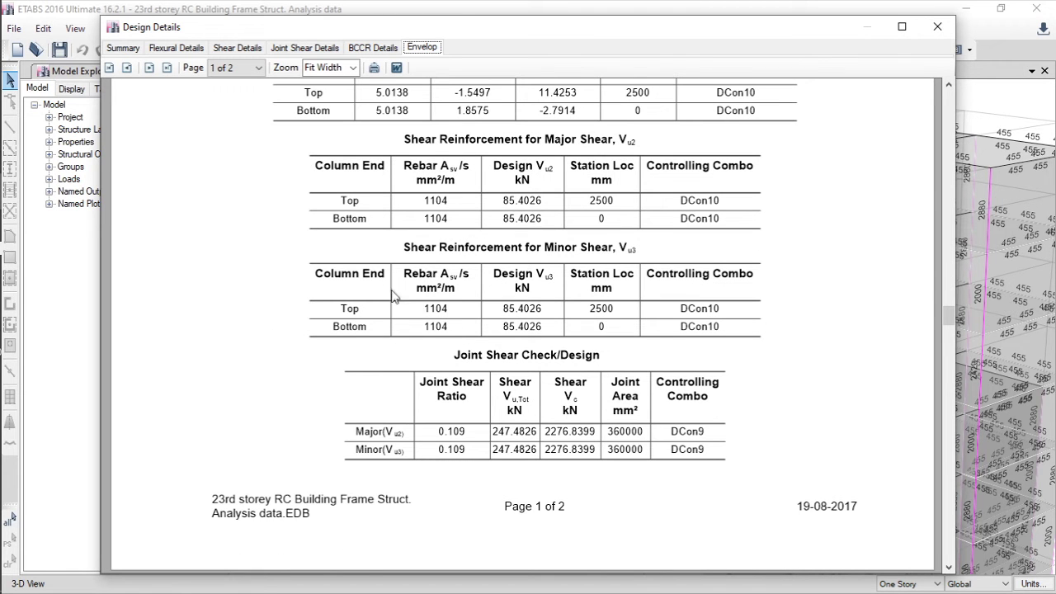
{"action": "scroll", "coordinate": [696, 312], "scroll_direction": "down", "scroll_amount": 4}
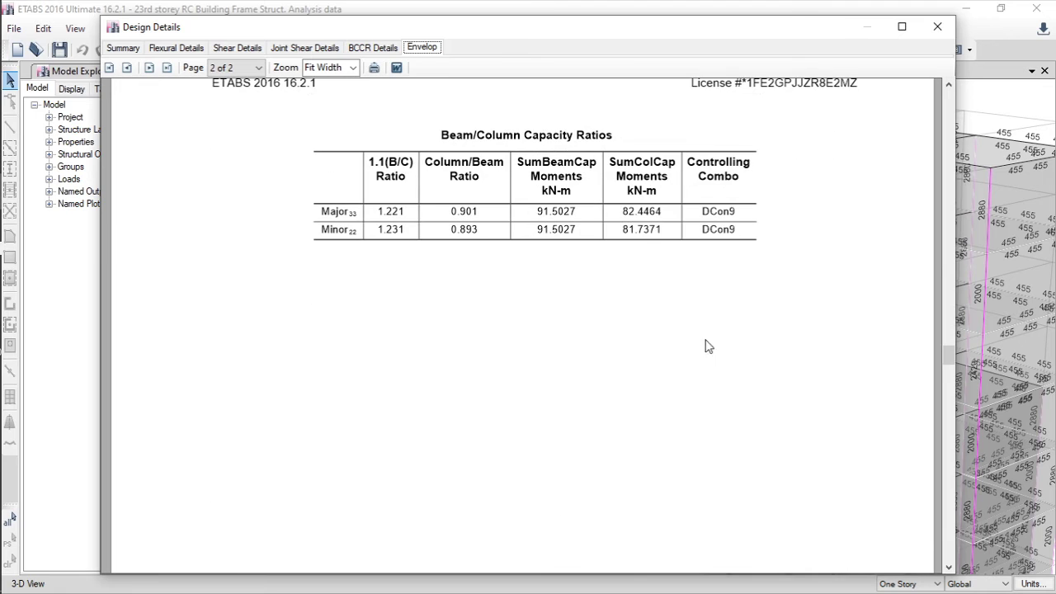
{"action": "left_click", "coordinate": [937, 26]}
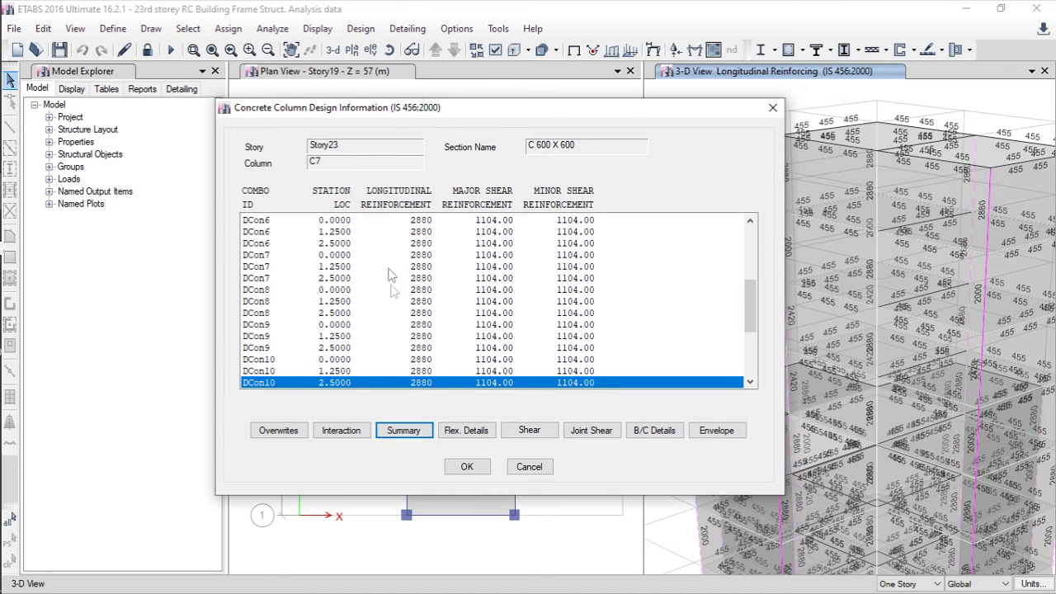
{"action": "left_click", "coordinate": [455, 467]}
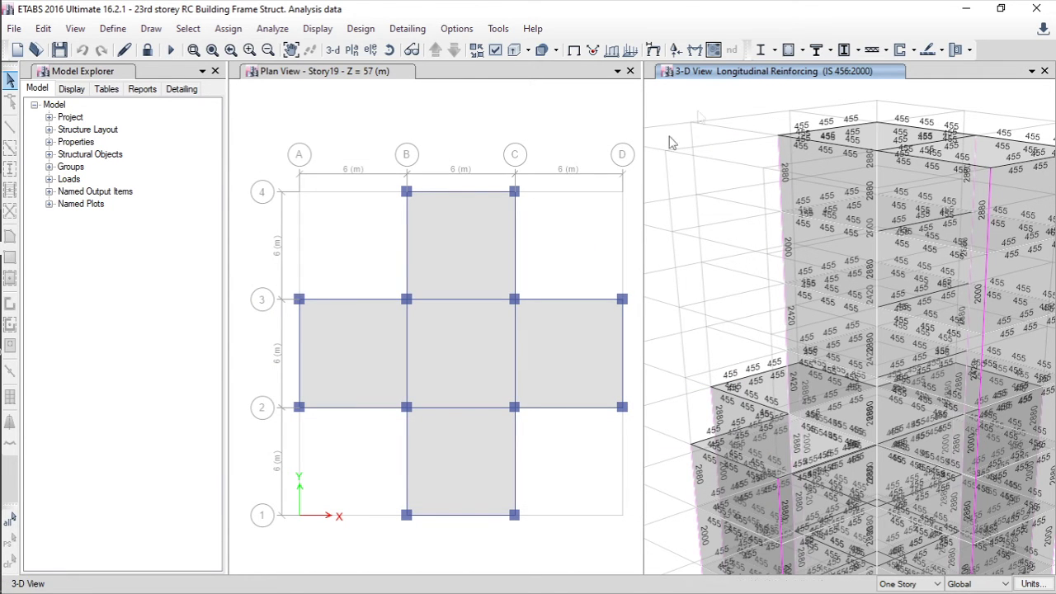
Verify that all concrete frame members pass the design check and dismiss the result message
{"action": "scroll", "coordinate": [762, 163], "scroll_direction": "down", "scroll_amount": 5}
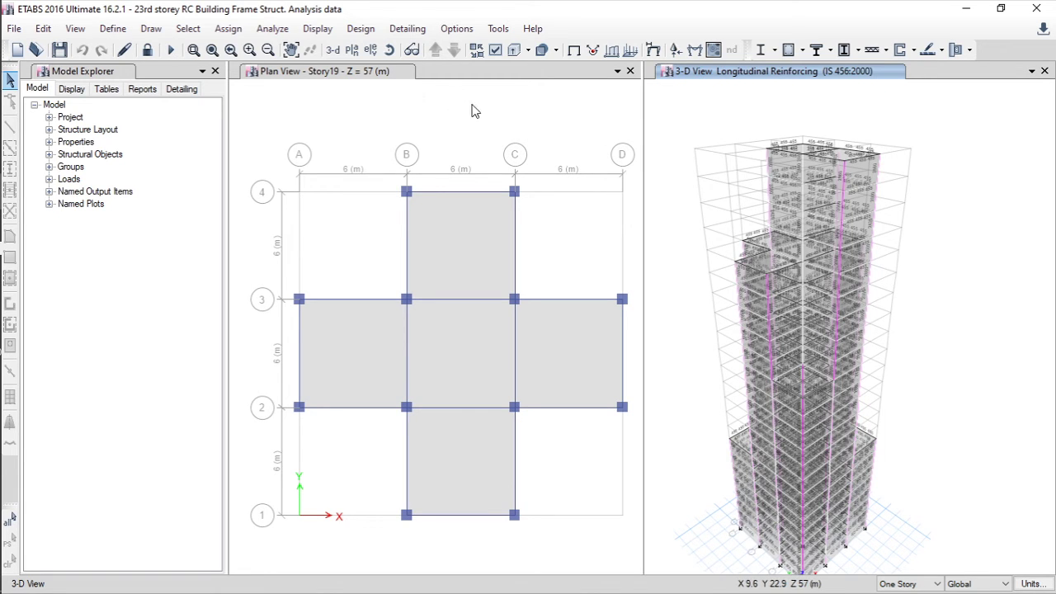
{"action": "left_click", "coordinate": [372, 34]}
{"action": "mouse_move", "coordinate": [425, 71]}
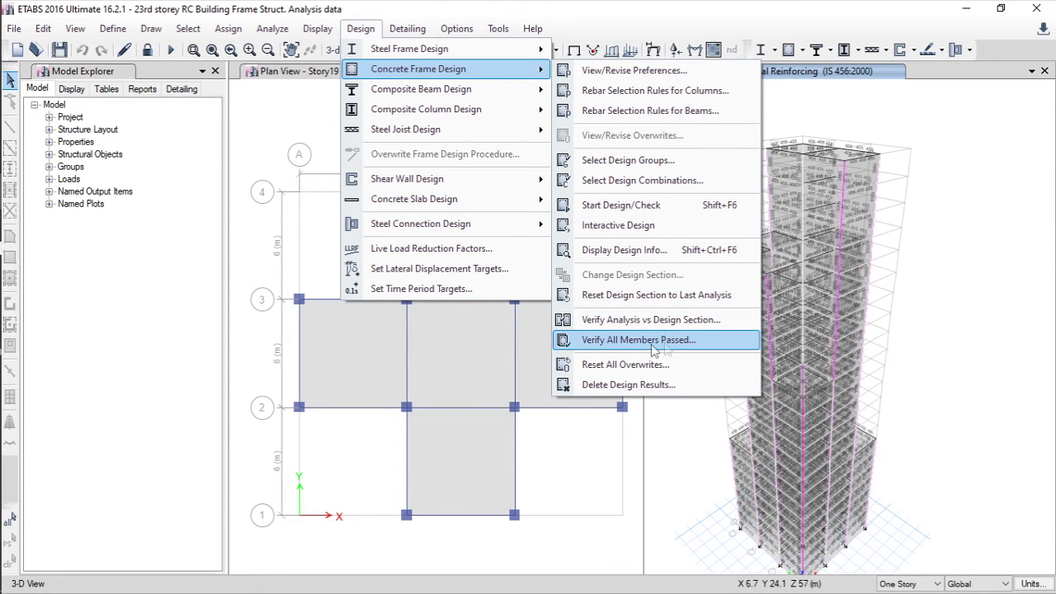
{"action": "left_click", "coordinate": [830, 103]}
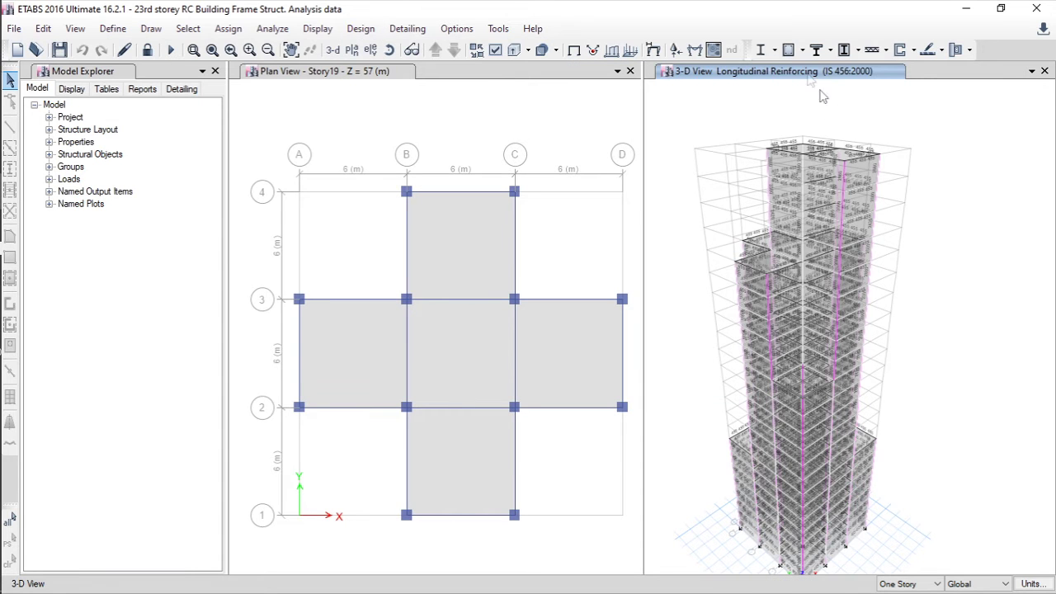
{"action": "left_click", "coordinate": [803, 50]}
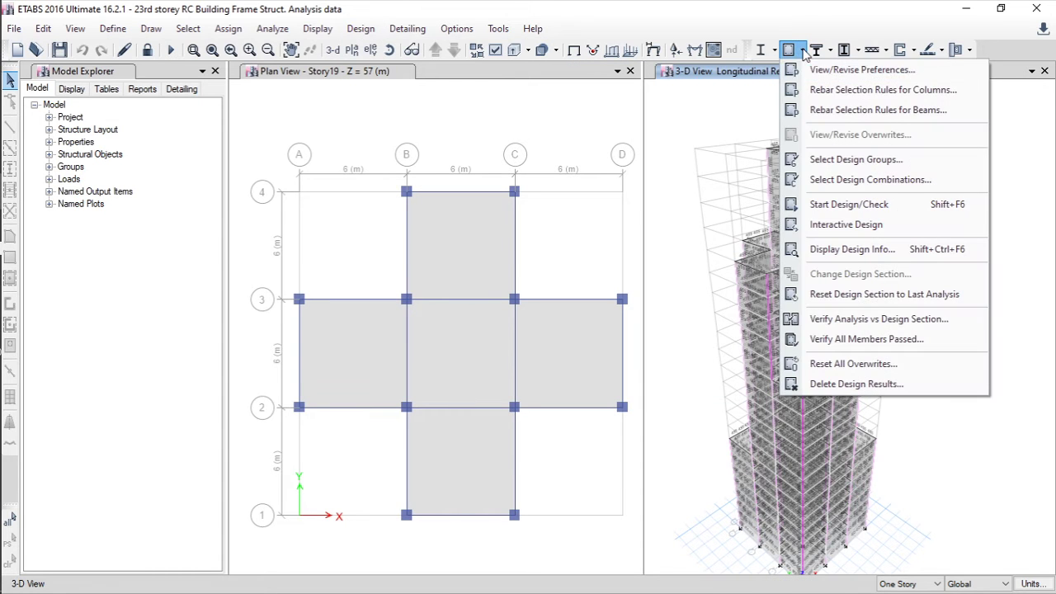
{"action": "left_click", "coordinate": [878, 339]}
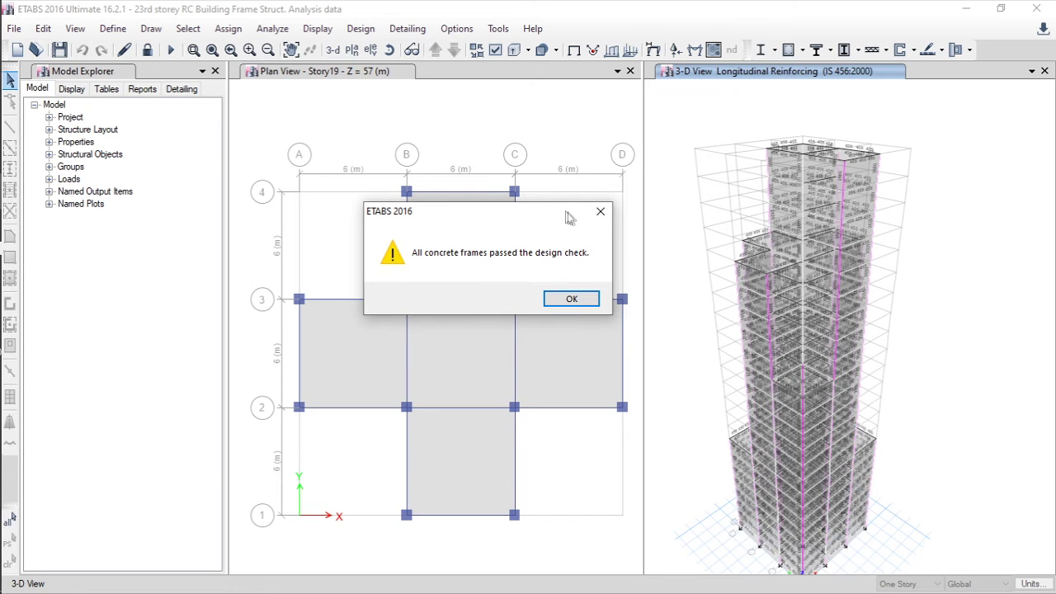
{"action": "left_click", "coordinate": [571, 298]}
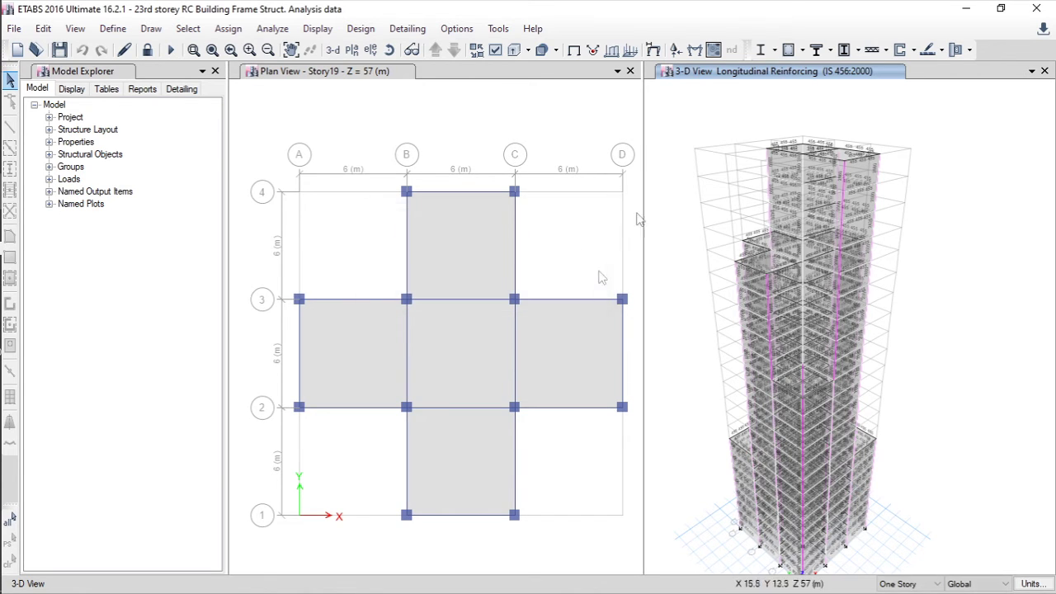
Run the detailing with the Story19 plan view active, overwriting the previous detailed drawings
{"action": "left_click", "coordinate": [348, 75]}
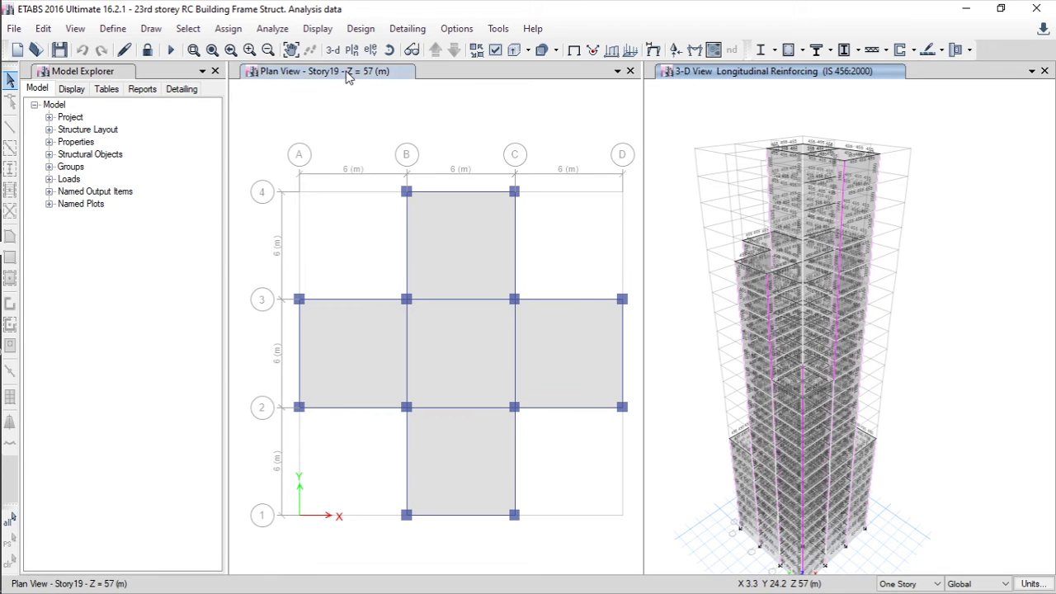
{"action": "left_click", "coordinate": [408, 29]}
{"action": "left_click", "coordinate": [410, 30]}
{"action": "left_click", "coordinate": [411, 31]}
{"action": "left_click", "coordinate": [406, 208]}
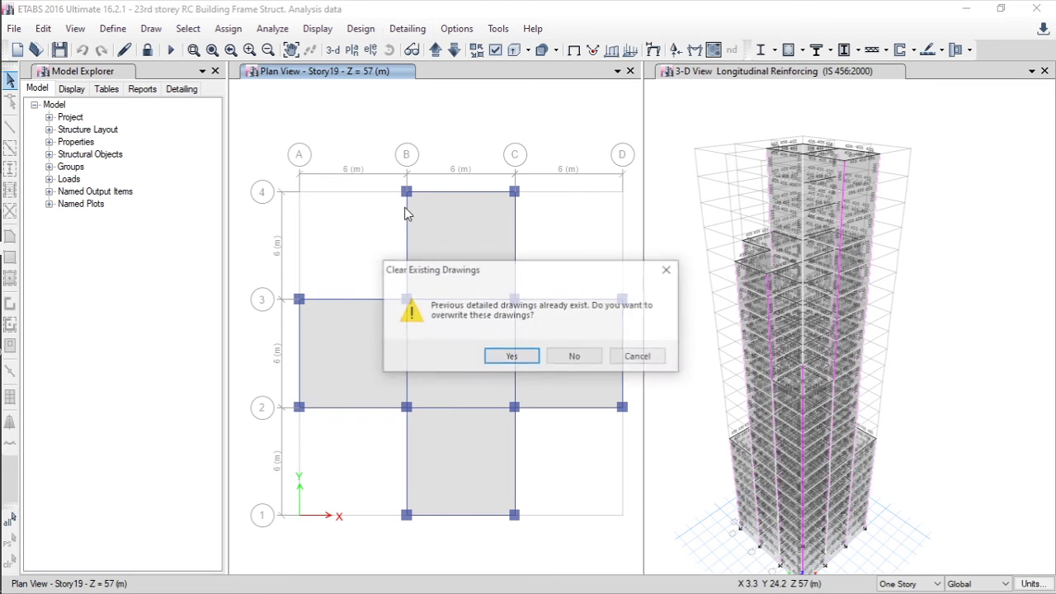
{"action": "left_click_drag", "start_coordinate": [516, 269], "coordinate": [462, 145]}
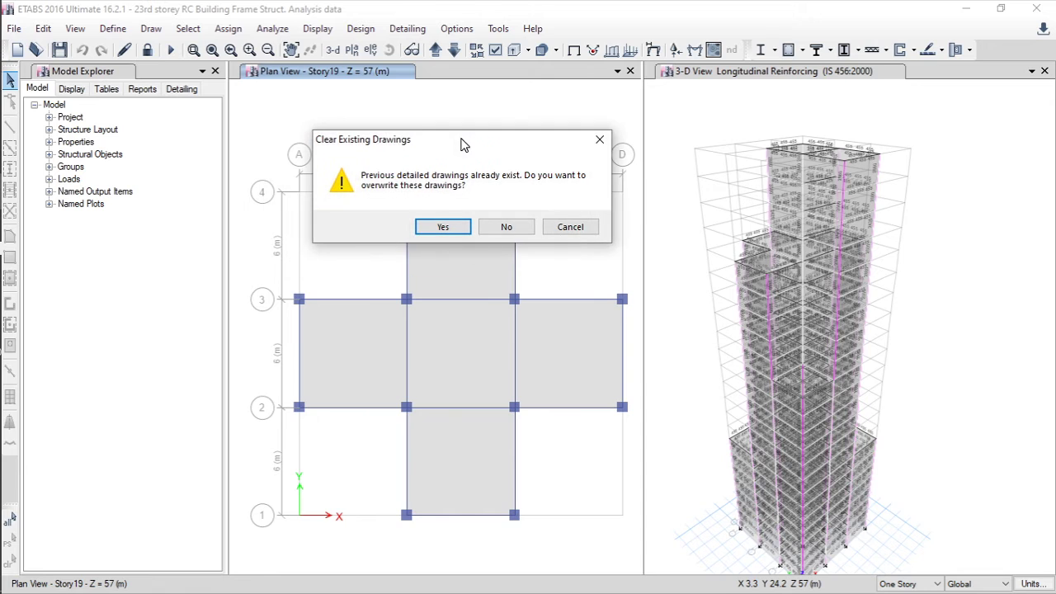
{"action": "left_click_drag", "start_coordinate": [379, 144], "coordinate": [410, 145]}
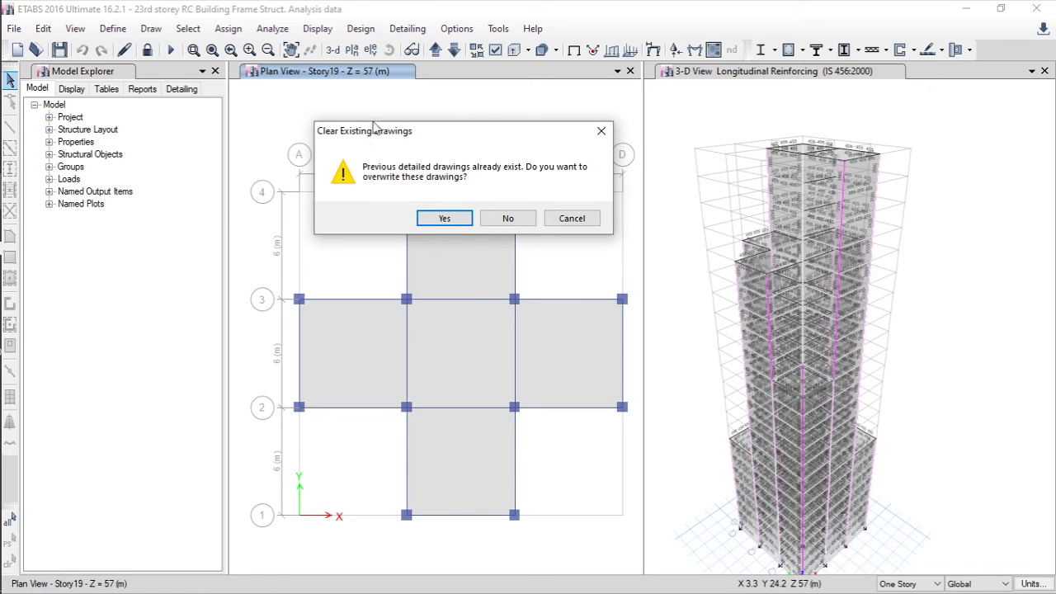
{"action": "left_click_drag", "start_coordinate": [377, 132], "coordinate": [370, 128]}
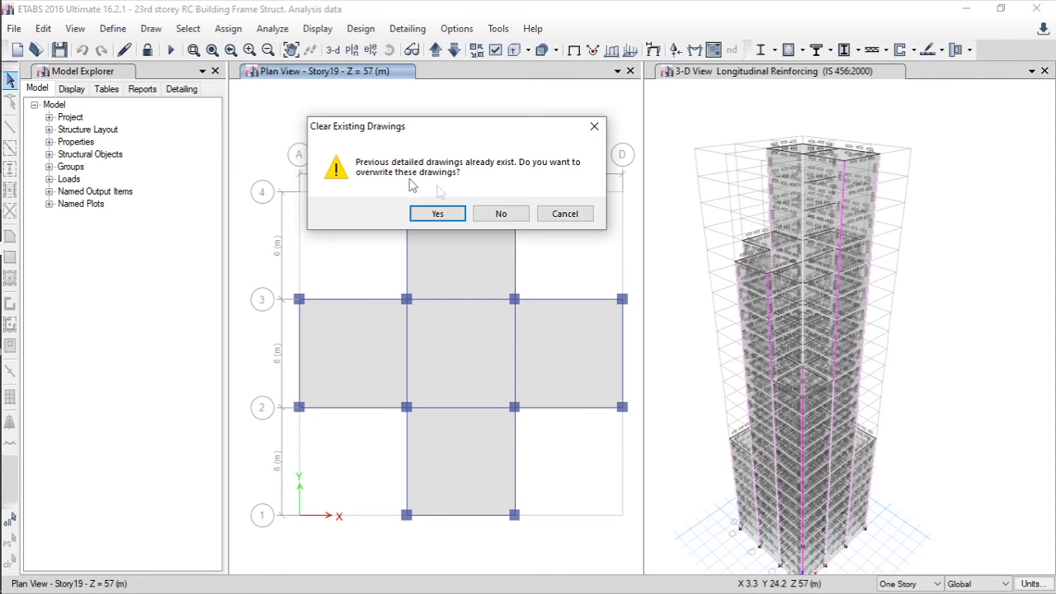
{"action": "left_click_drag", "start_coordinate": [408, 127], "coordinate": [422, 128]}
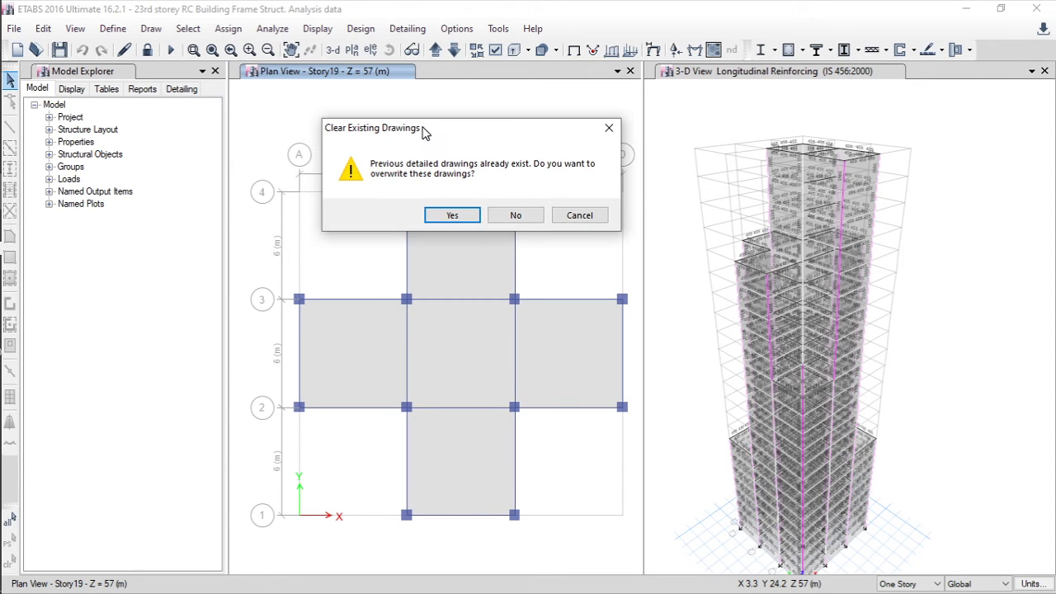
{"action": "left_click", "coordinate": [468, 223]}
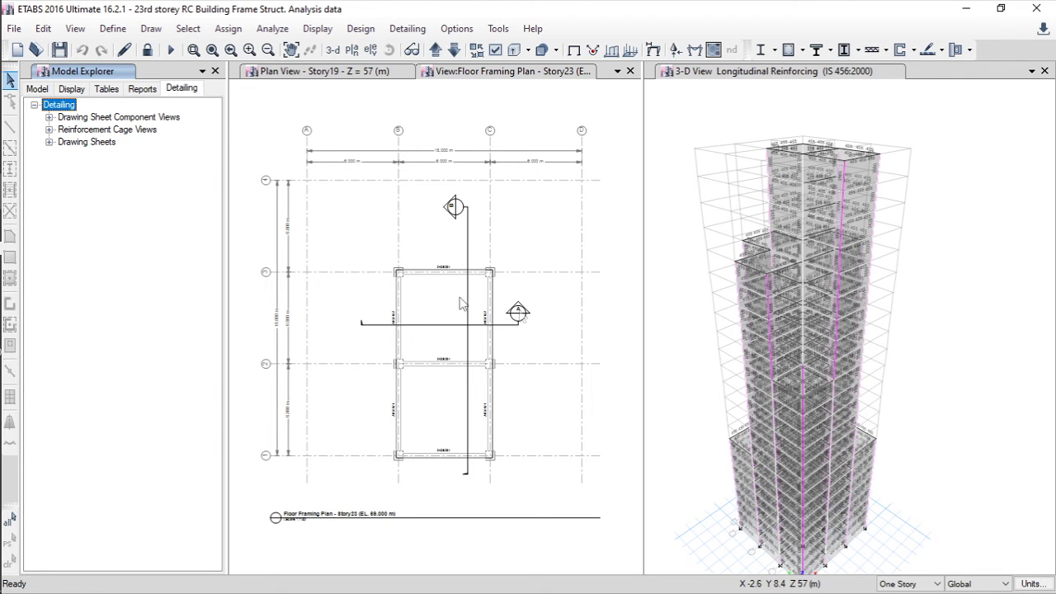
Examine the beam labels and section marks on the Story23 floor framing plan
{"action": "left_click", "coordinate": [577, 74]}
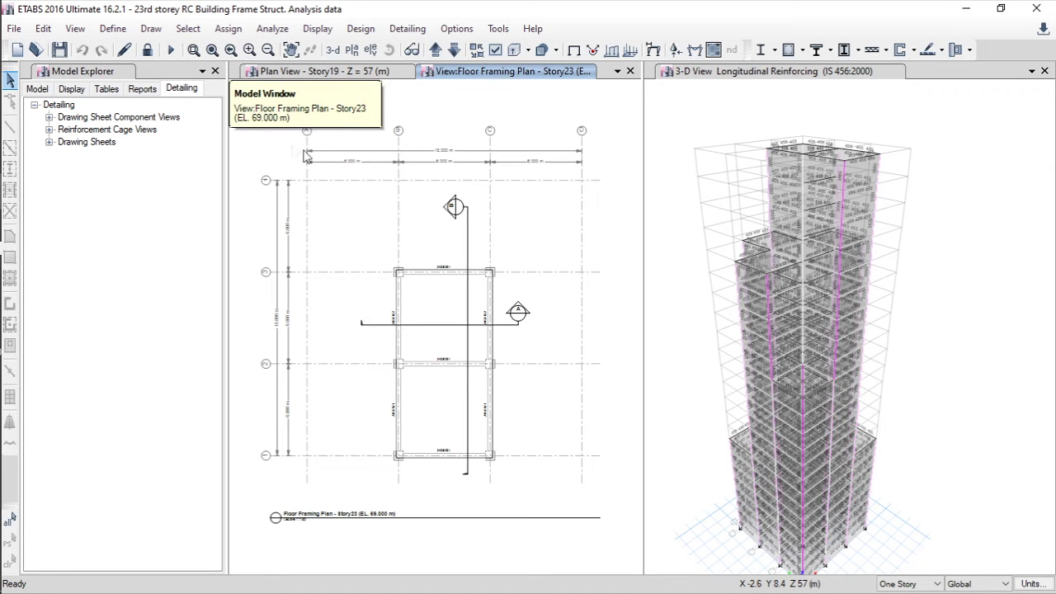
{"action": "scroll", "coordinate": [469, 437], "scroll_direction": "up", "scroll_amount": 2}
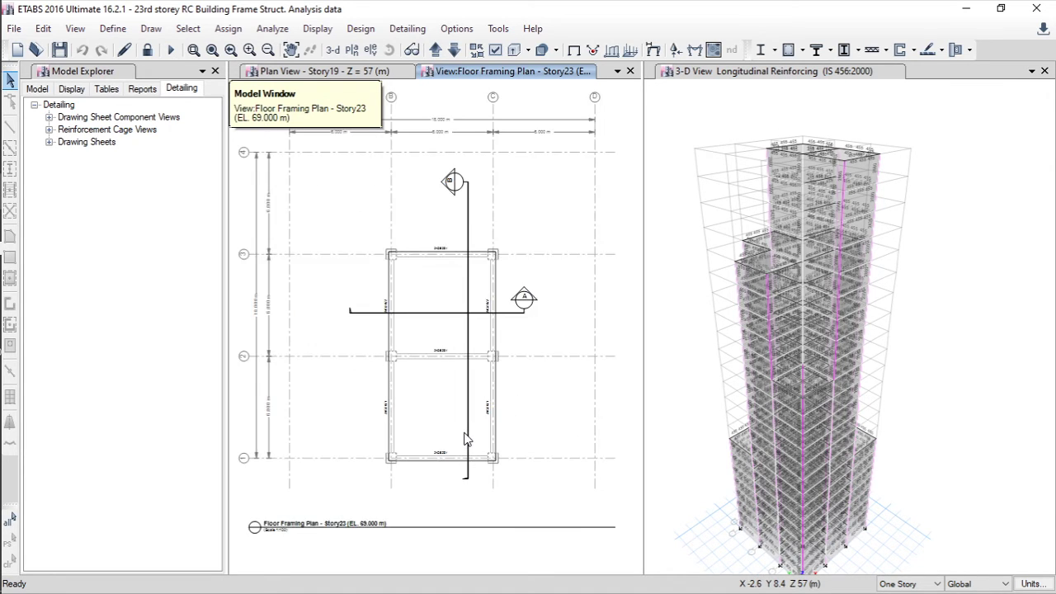
{"action": "scroll", "coordinate": [446, 347], "scroll_direction": "up", "scroll_amount": 2}
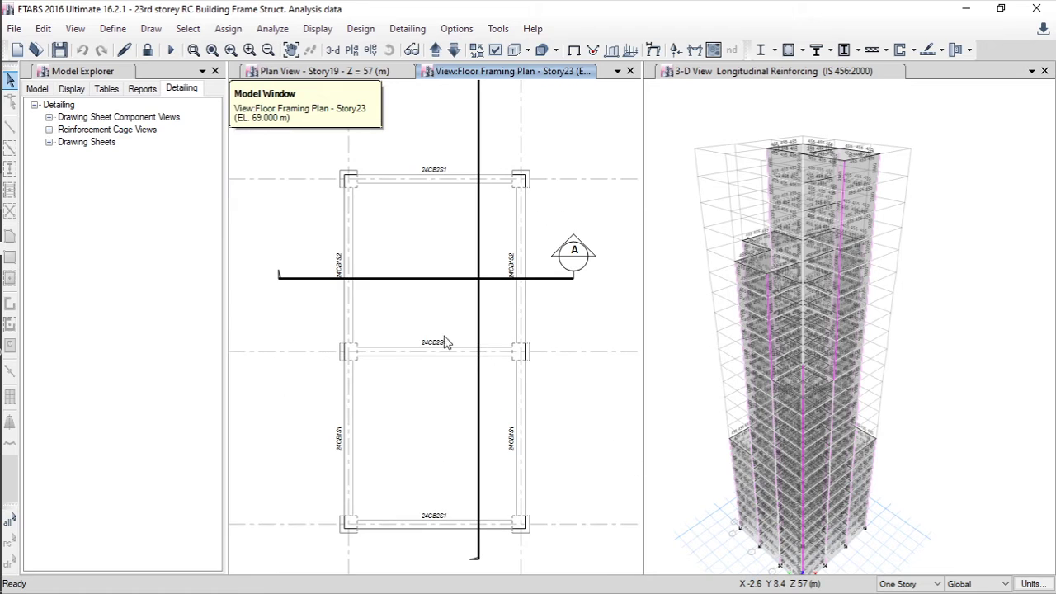
{"action": "scroll", "coordinate": [428, 345], "scroll_direction": "down", "scroll_amount": 1}
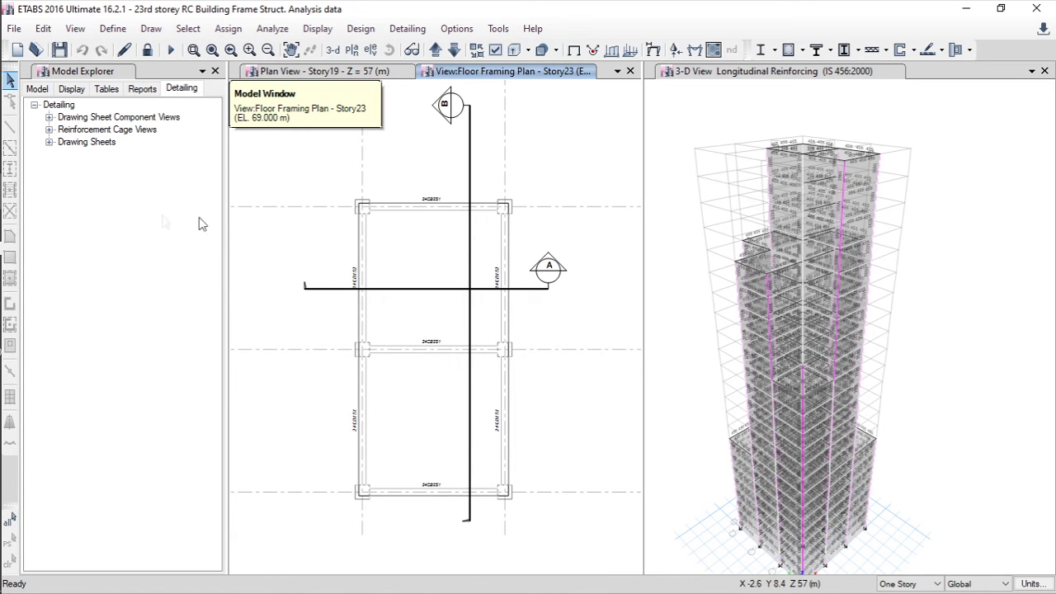
Open the General Notes - 1 drawing sheet and examine the typical concrete beam elevations for one, two and three spans
{"action": "left_click", "coordinate": [49, 141]}
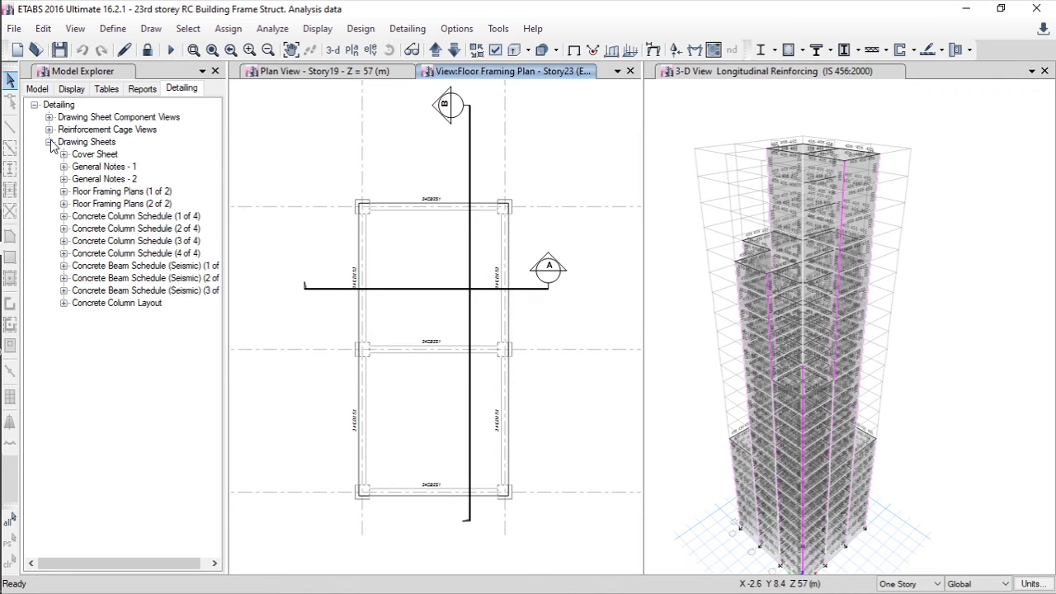
{"action": "left_click", "coordinate": [63, 167]}
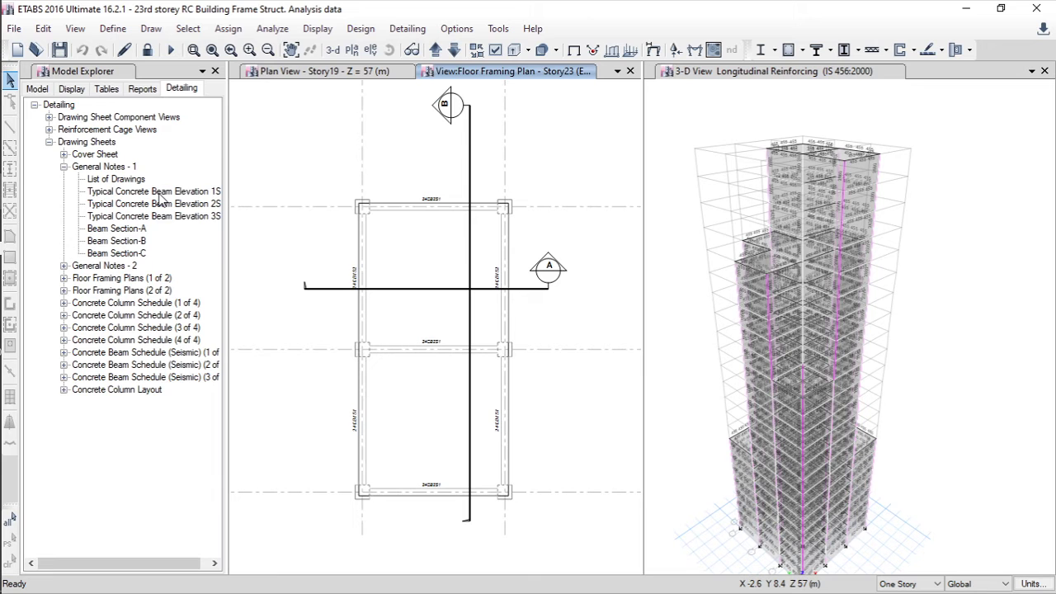
{"action": "double_click", "coordinate": [157, 192]}
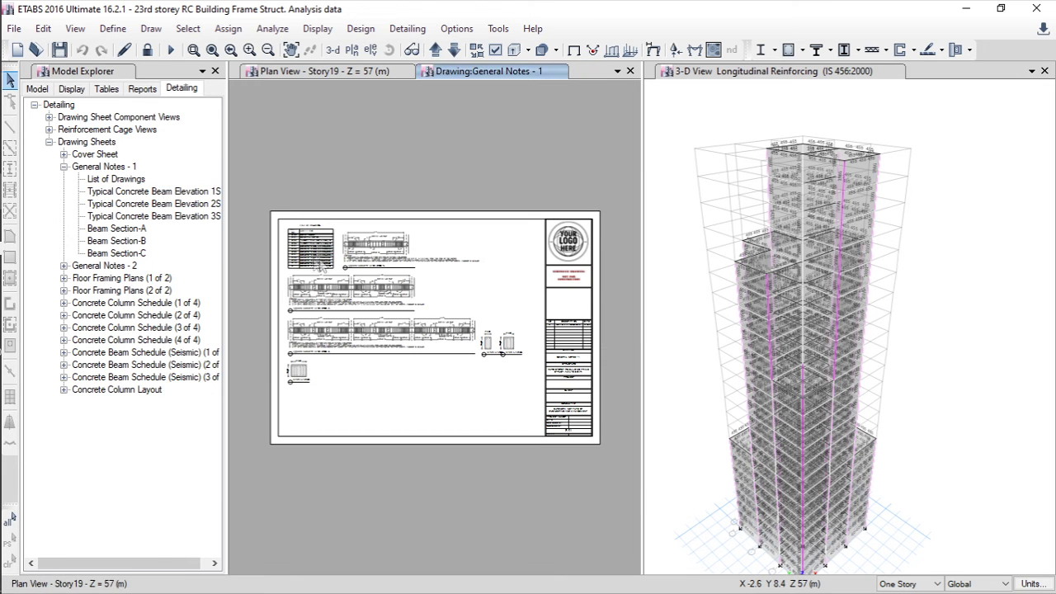
{"action": "scroll", "coordinate": [315, 248], "scroll_direction": "up", "scroll_amount": 3}
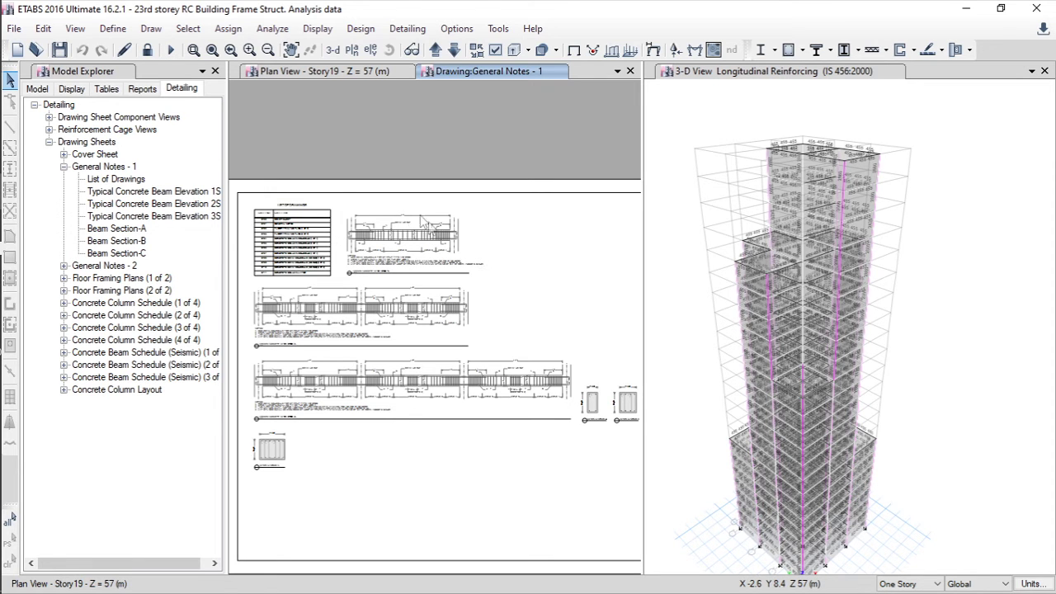
{"action": "scroll", "coordinate": [350, 216], "scroll_direction": "up", "scroll_amount": 3}
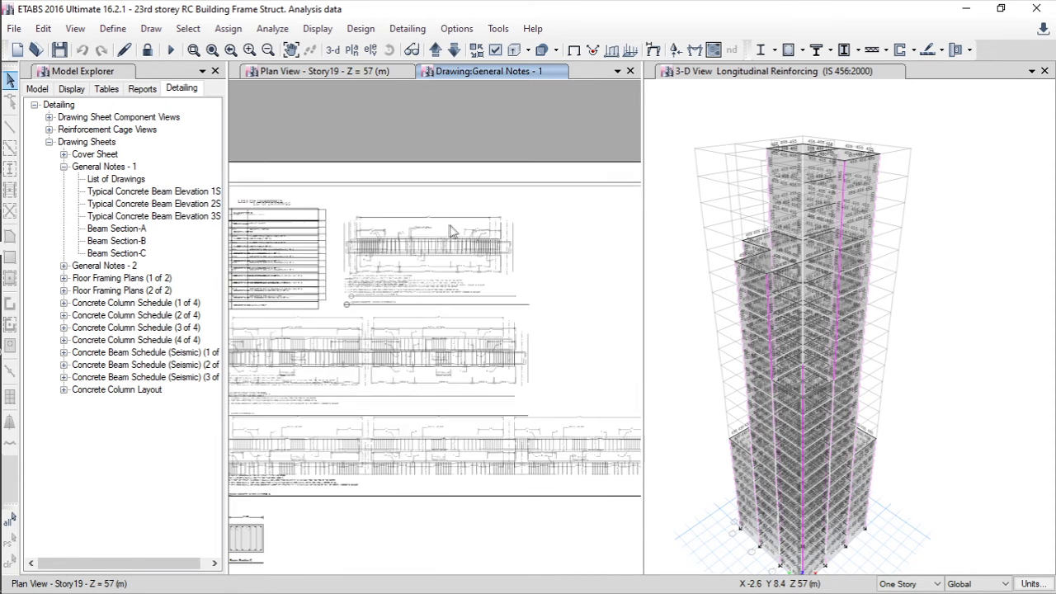
{"action": "scroll", "coordinate": [397, 251], "scroll_direction": "up", "scroll_amount": 1}
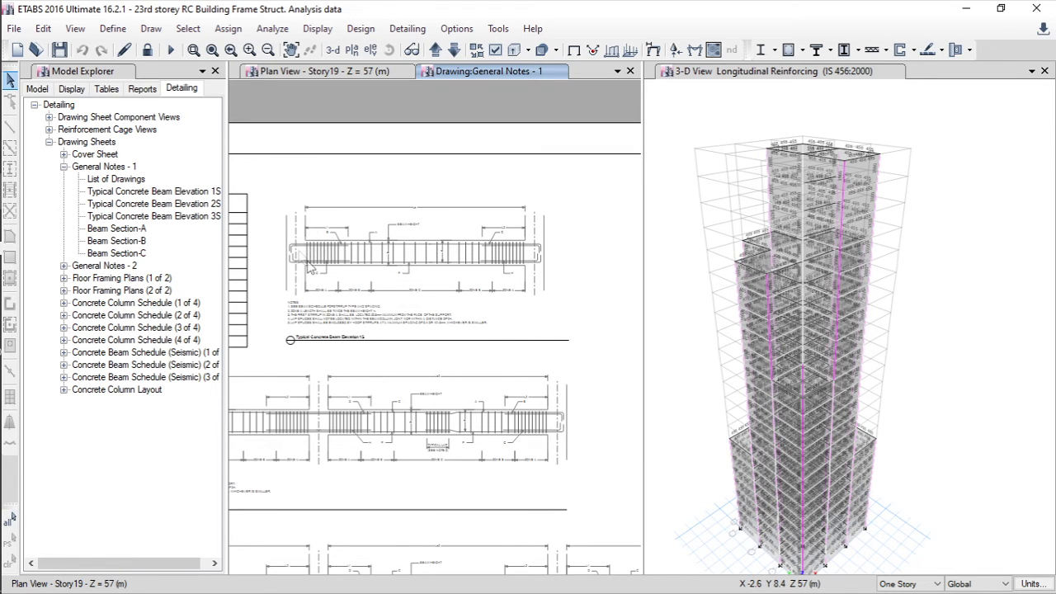
{"action": "scroll", "coordinate": [406, 217], "scroll_direction": "down", "scroll_amount": 2}
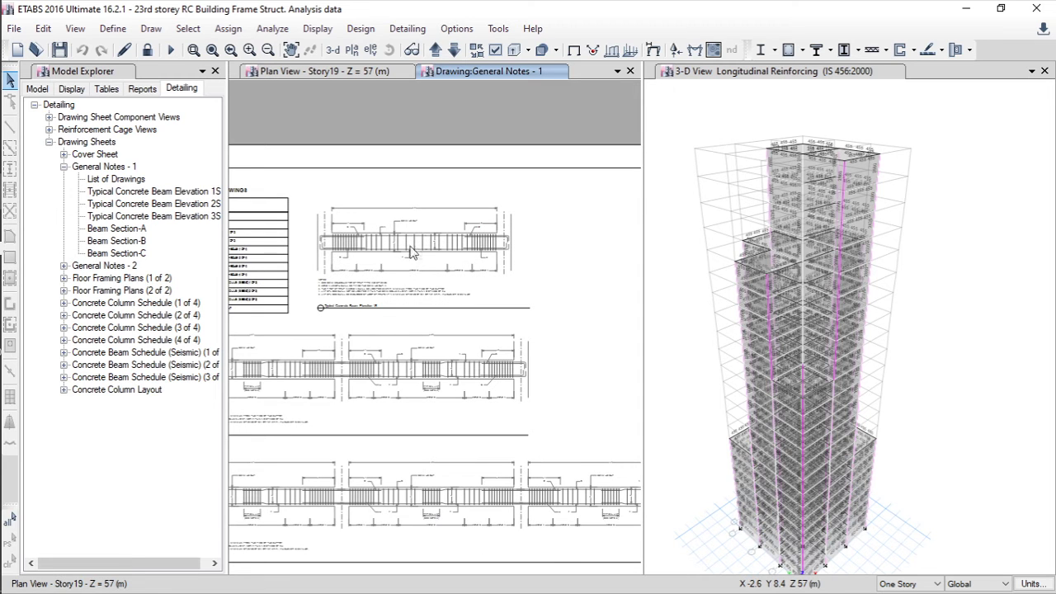
{"action": "scroll", "coordinate": [474, 202], "scroll_direction": "down", "scroll_amount": 4}
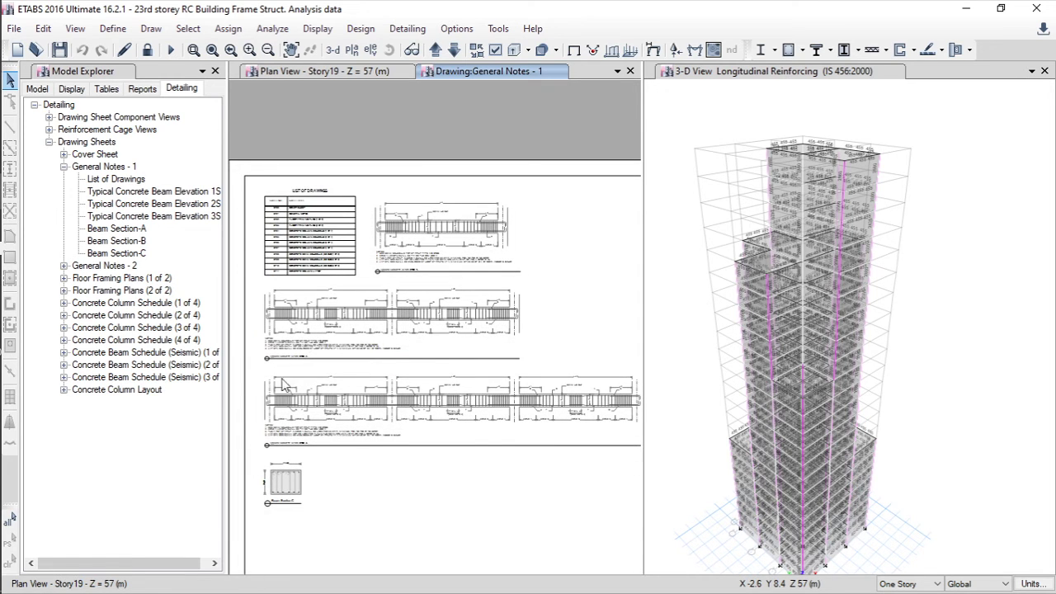
{"action": "scroll", "coordinate": [403, 375], "scroll_direction": "down", "scroll_amount": 1}
{"action": "scroll", "coordinate": [286, 424], "scroll_direction": "down", "scroll_amount": 1}
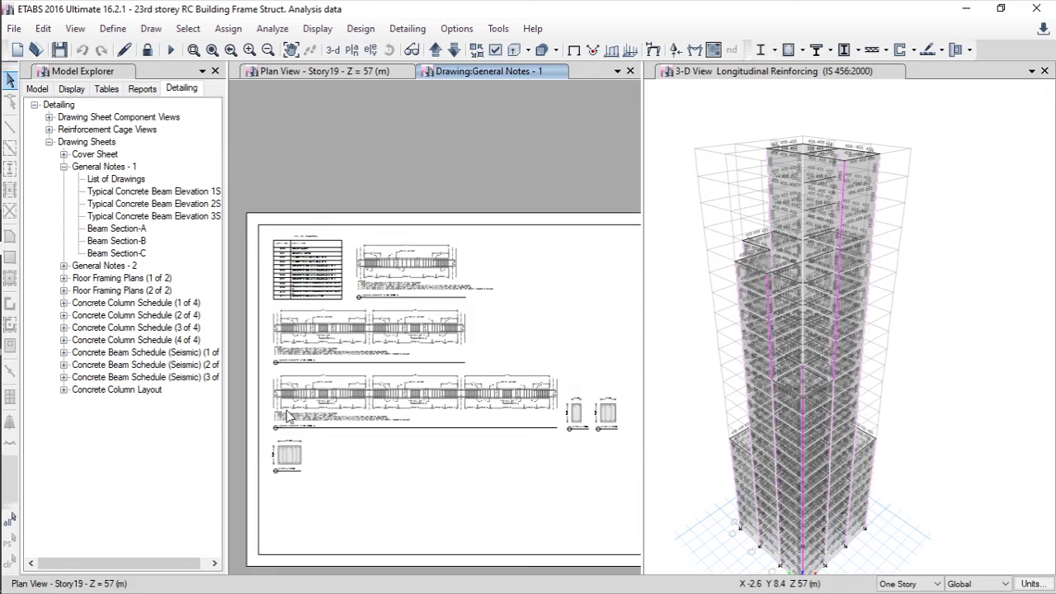
Examine the reinforcement layout of Beam Section-A and Beam Section-B on the General Notes - 1 sheet
{"action": "scroll", "coordinate": [571, 408], "scroll_direction": "up", "scroll_amount": 1}
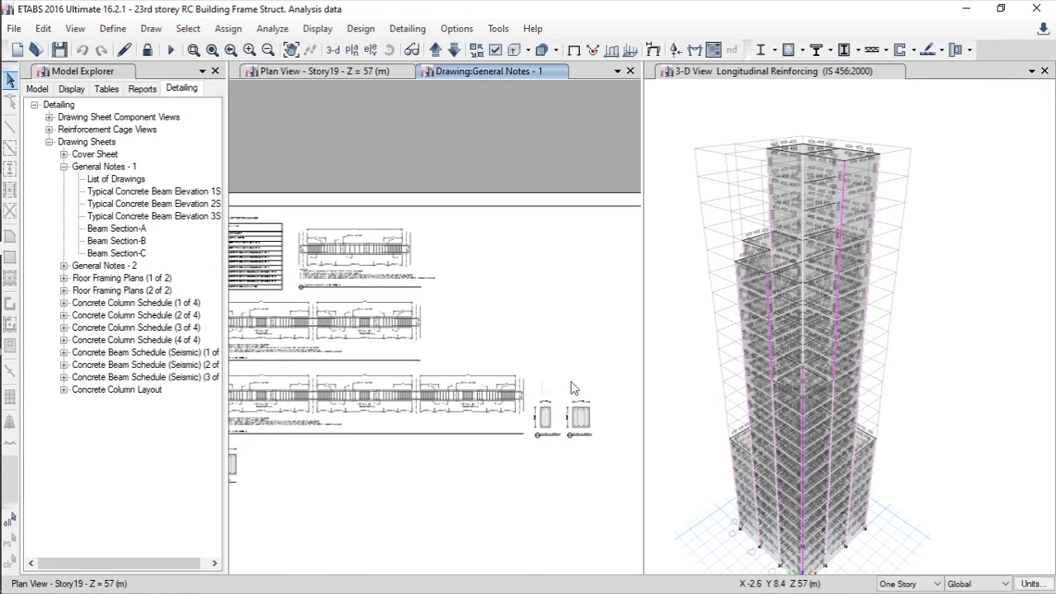
{"action": "scroll", "coordinate": [569, 425], "scroll_direction": "up", "scroll_amount": 4}
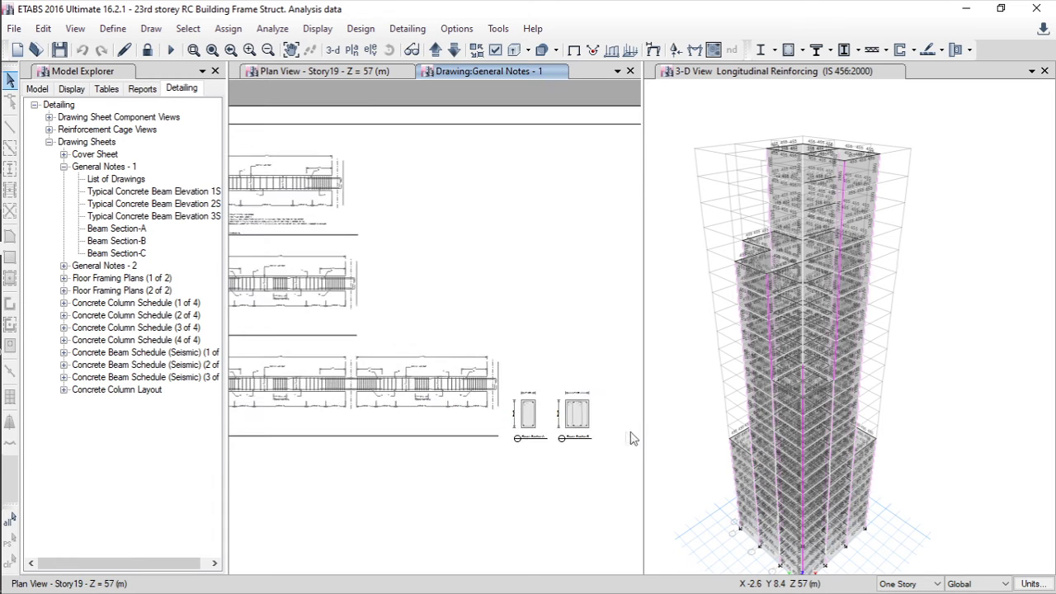
{"action": "scroll", "coordinate": [603, 431], "scroll_direction": "up", "scroll_amount": 1}
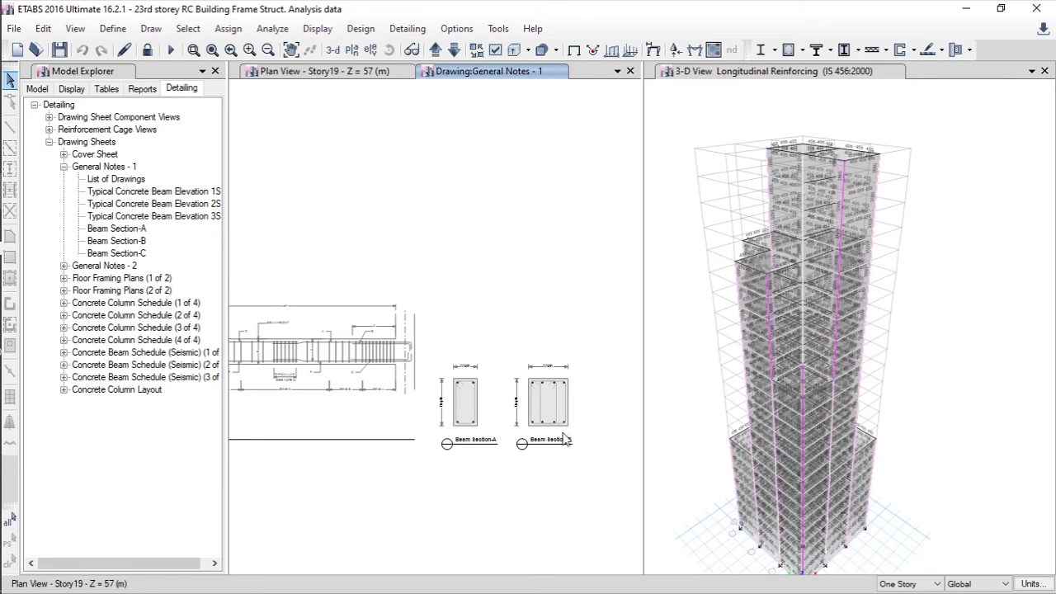
{"action": "scroll", "coordinate": [587, 436], "scroll_direction": "up", "scroll_amount": 1}
{"action": "scroll", "coordinate": [588, 435], "scroll_direction": "down", "scroll_amount": 2}
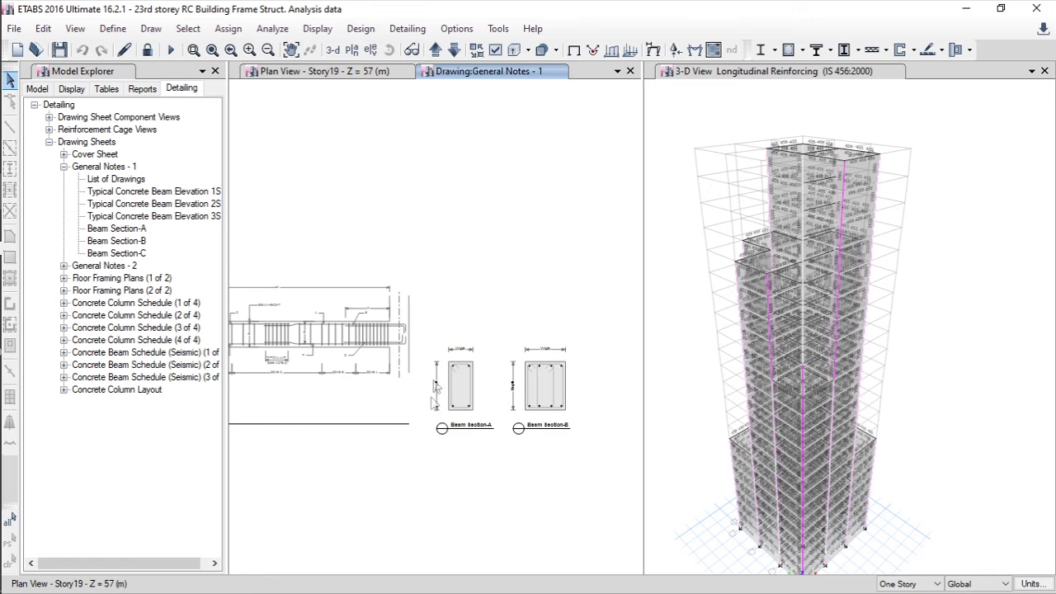
{"action": "scroll", "coordinate": [478, 409], "scroll_direction": "up", "scroll_amount": 4}
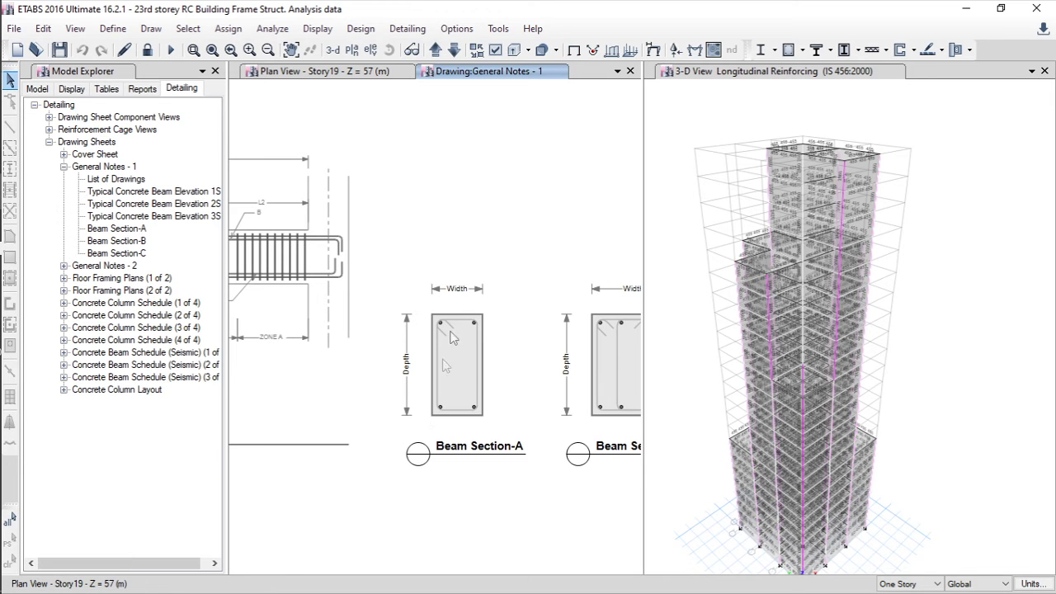
{"action": "scroll", "coordinate": [450, 362], "scroll_direction": "down", "scroll_amount": 4}
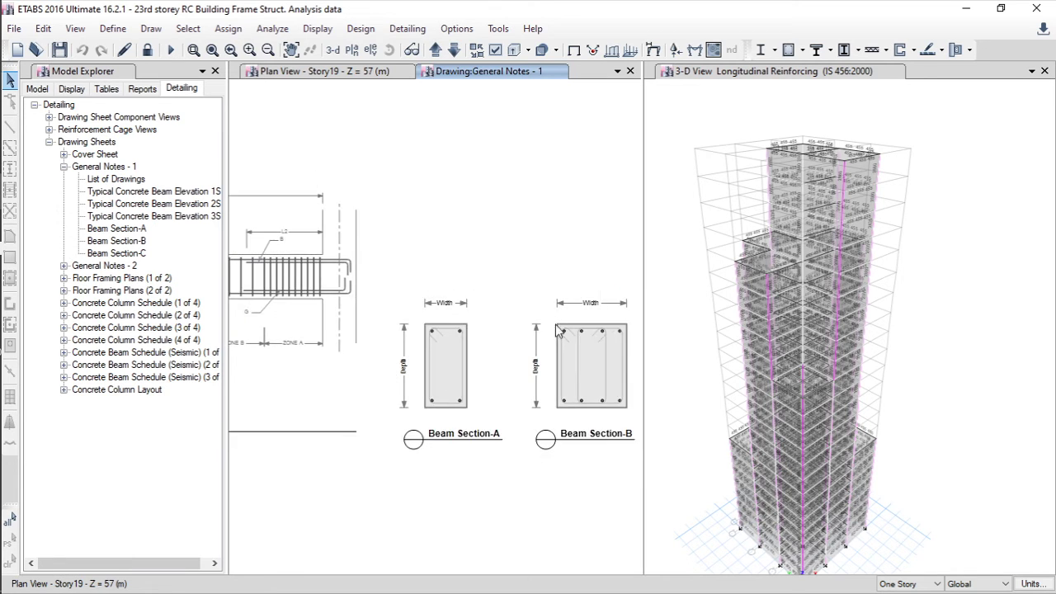
{"action": "scroll", "coordinate": [436, 329], "scroll_direction": "down", "scroll_amount": 2}
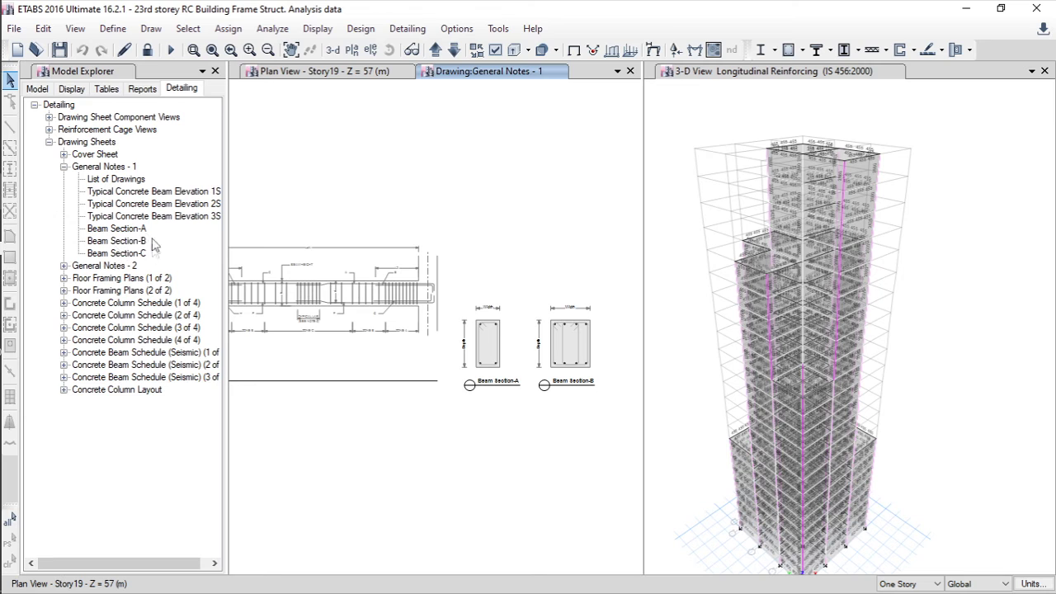
Open the General Notes - 2 drawing sheet and examine the bars and ties in Column Section-A
{"action": "left_click", "coordinate": [63, 167]}
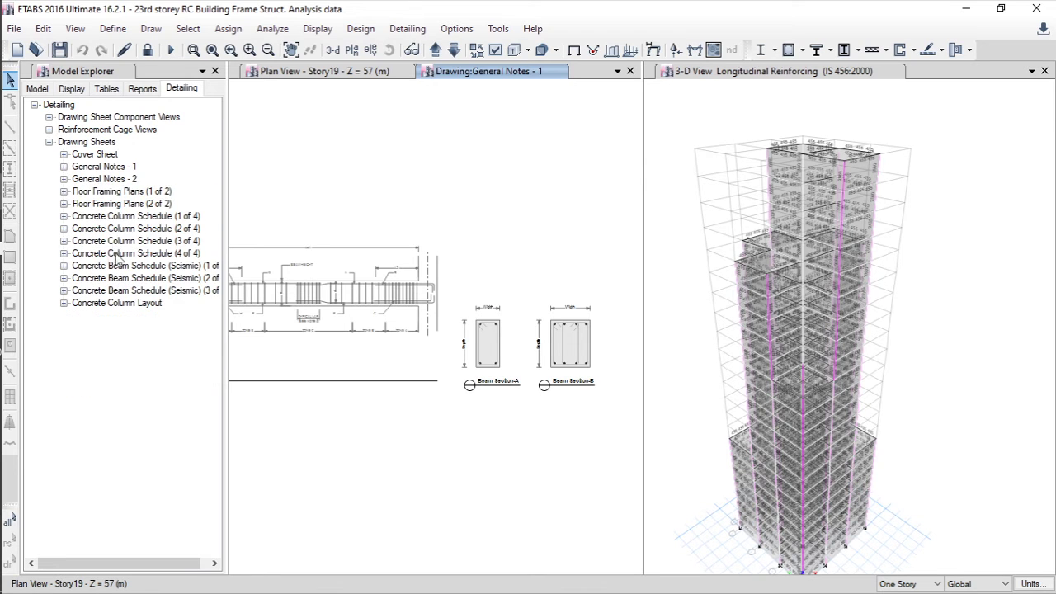
{"action": "left_click", "coordinate": [63, 179]}
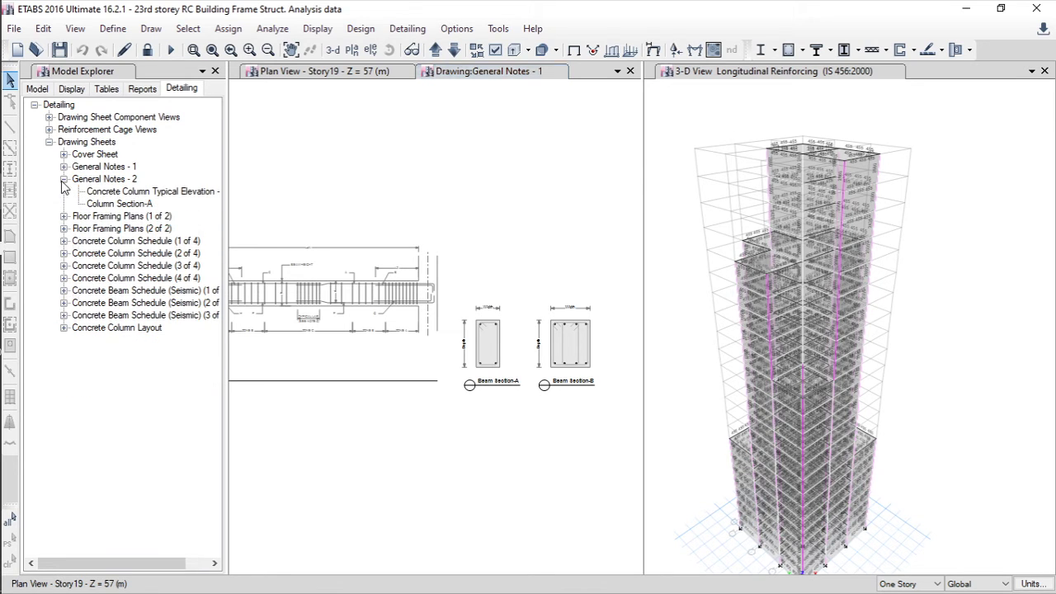
{"action": "double_click", "coordinate": [153, 191]}
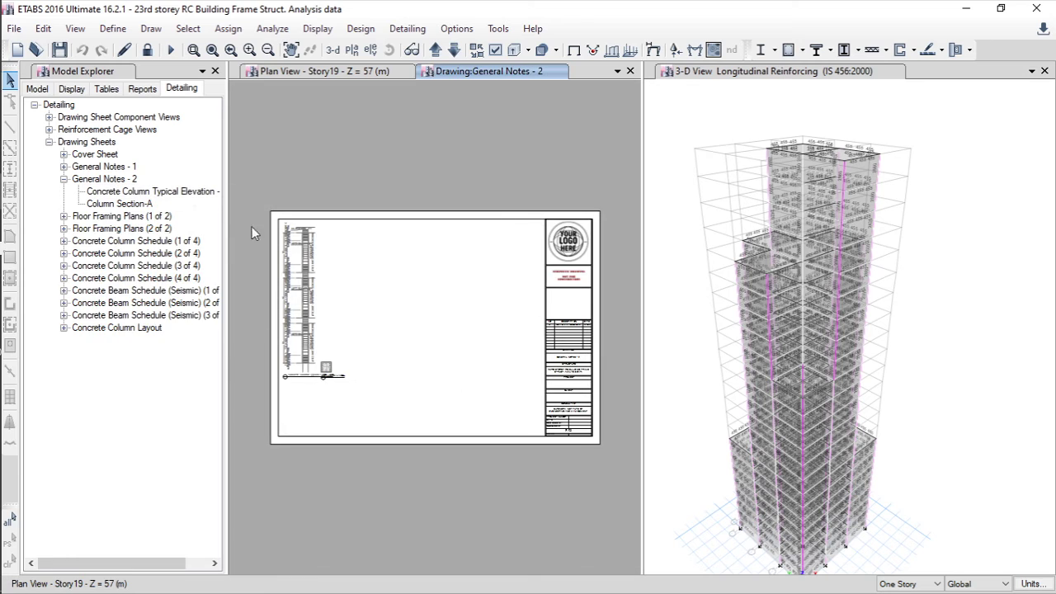
{"action": "scroll", "coordinate": [276, 258], "scroll_direction": "up", "scroll_amount": 5}
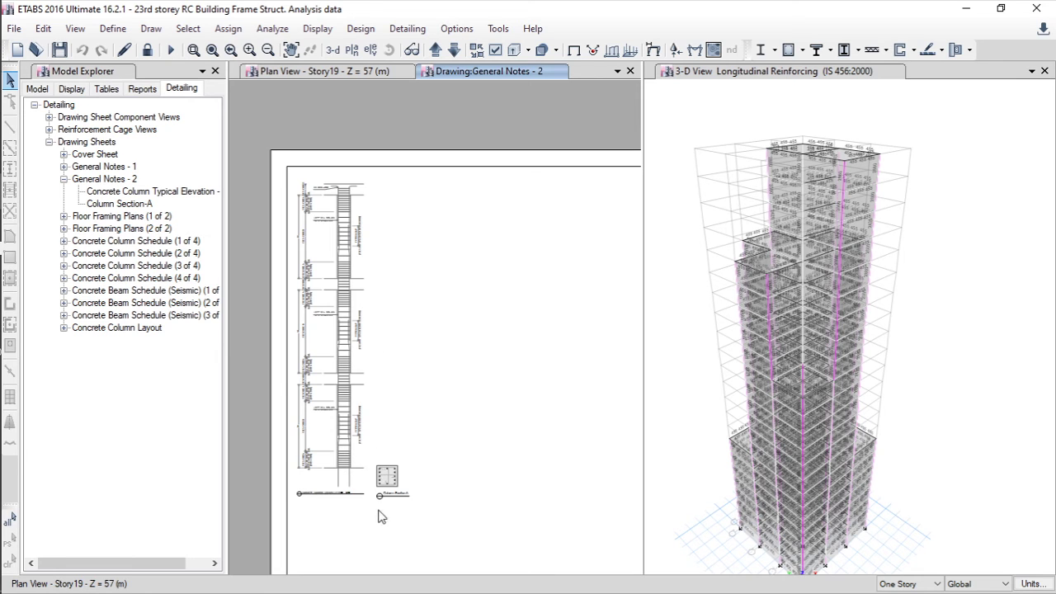
{"action": "scroll", "coordinate": [381, 516], "scroll_direction": "up", "scroll_amount": 5}
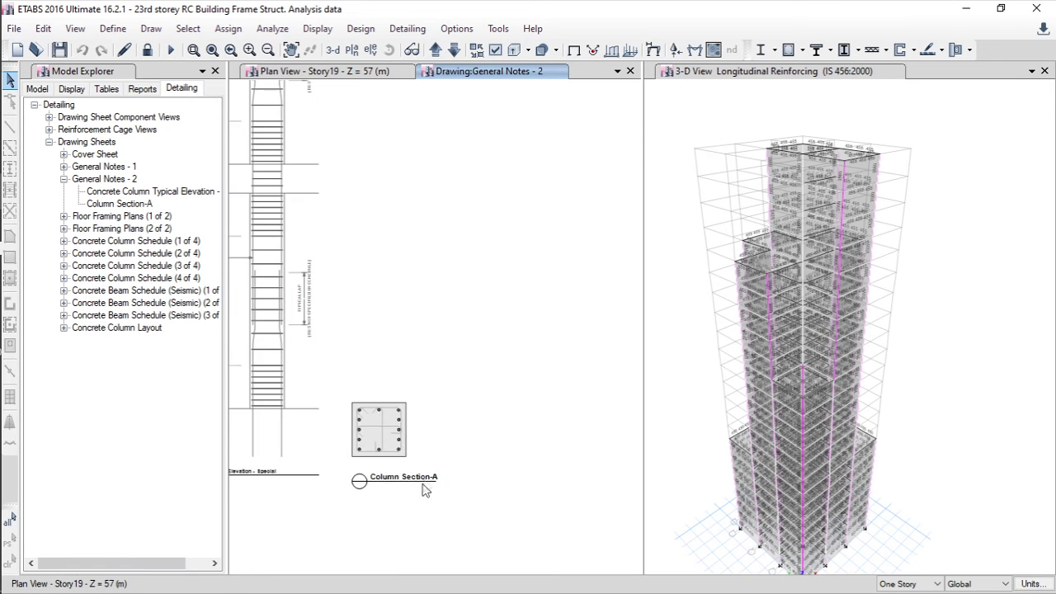
{"action": "scroll", "coordinate": [425, 490], "scroll_direction": "up", "scroll_amount": 2}
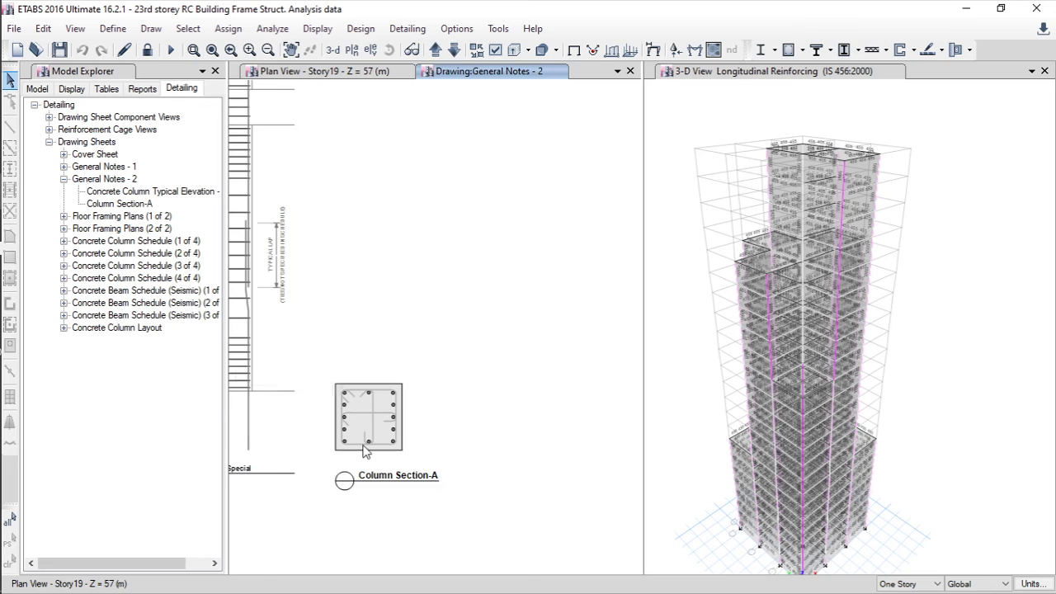
{"action": "scroll", "coordinate": [363, 449], "scroll_direction": "up", "scroll_amount": 3}
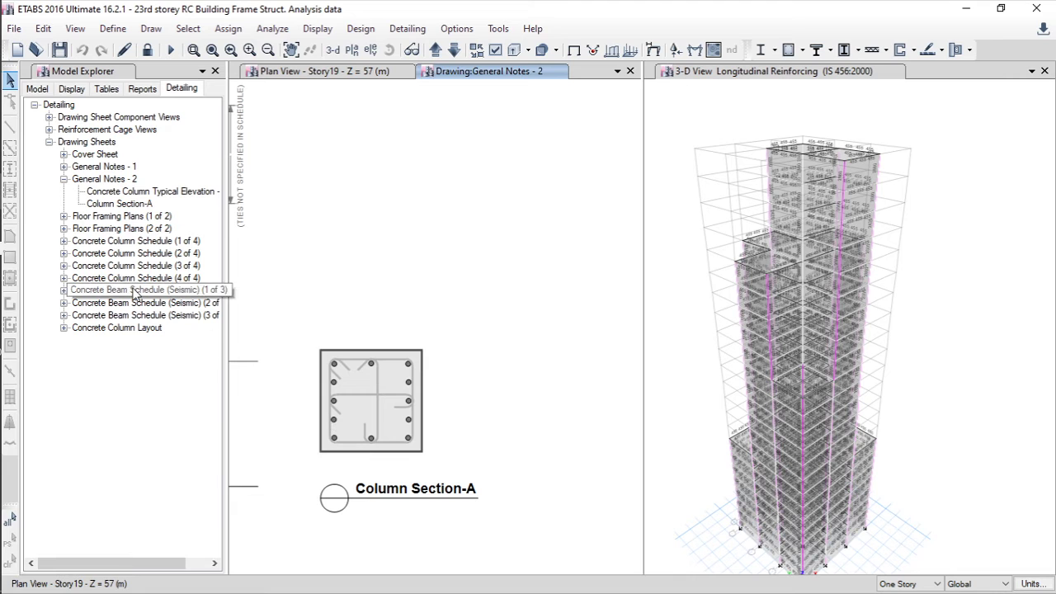
{"action": "scroll", "coordinate": [343, 394], "scroll_direction": "up", "scroll_amount": 1}
{"action": "scroll", "coordinate": [342, 394], "scroll_direction": "down", "scroll_amount": 3}
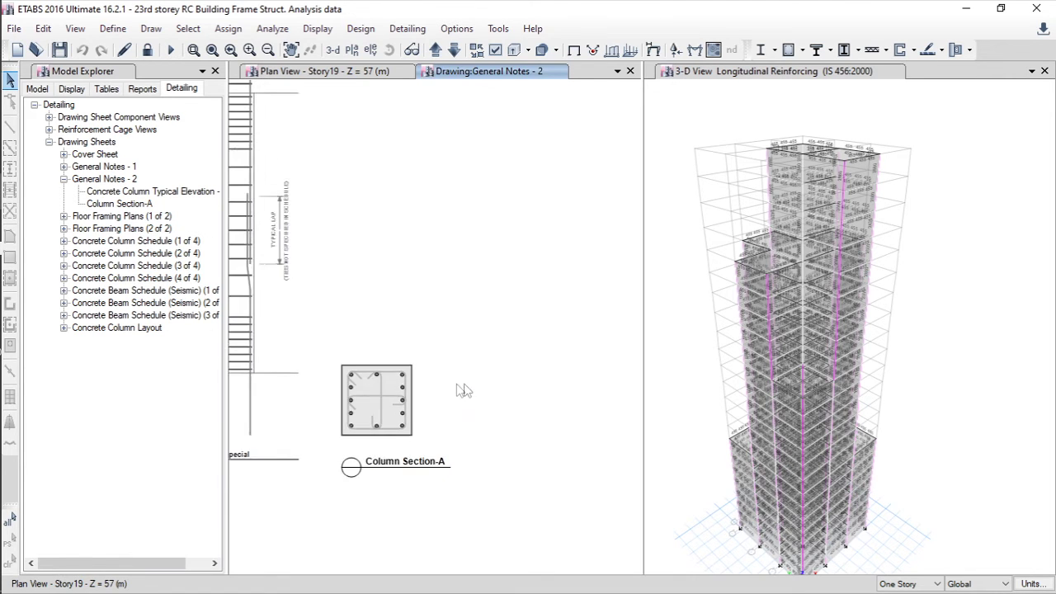
Review the tie zones and lap region on the special concrete column typical elevation
{"action": "scroll", "coordinate": [373, 402], "scroll_direction": "down", "scroll_amount": 4}
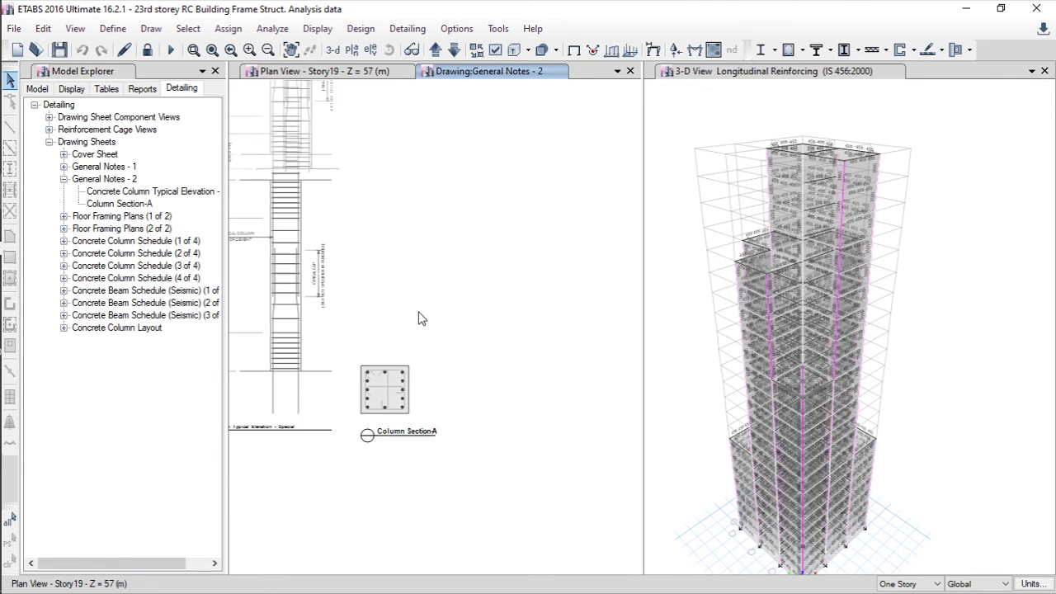
{"action": "scroll", "coordinate": [260, 223], "scroll_direction": "up", "scroll_amount": 2}
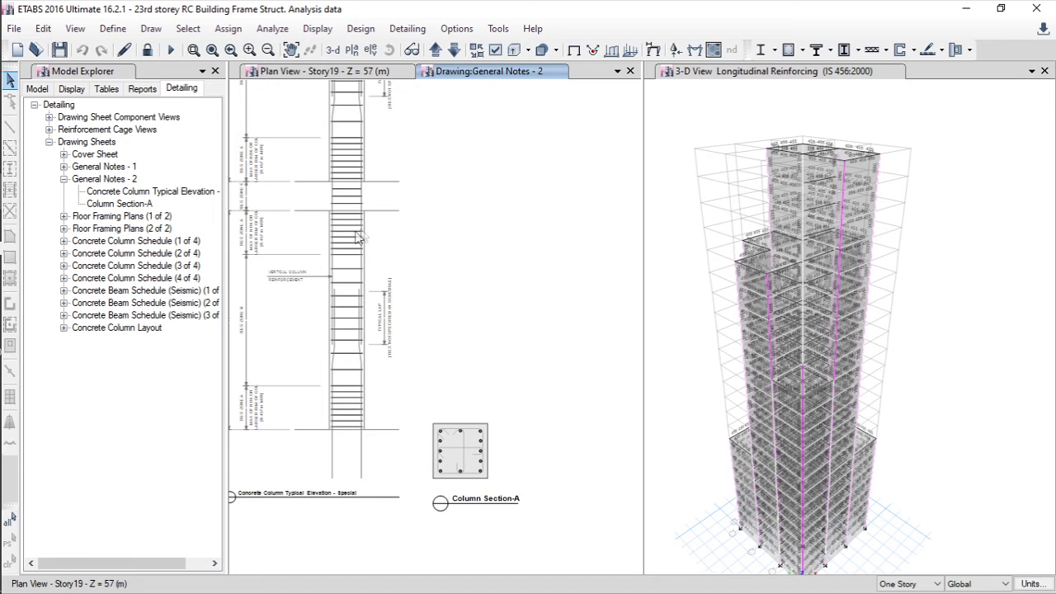
{"action": "scroll", "coordinate": [326, 290], "scroll_direction": "down", "scroll_amount": 2}
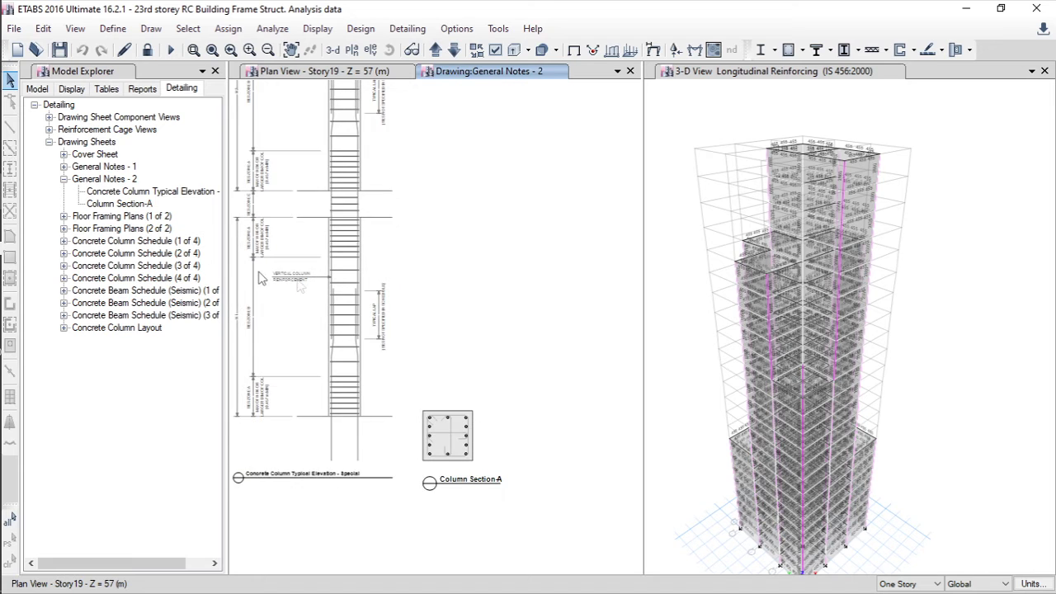
Open the Floor Framing Plans (2 of 2) sheet and examine the Story14 and Story8 framing plans and their titles
{"action": "left_click", "coordinate": [64, 179]}
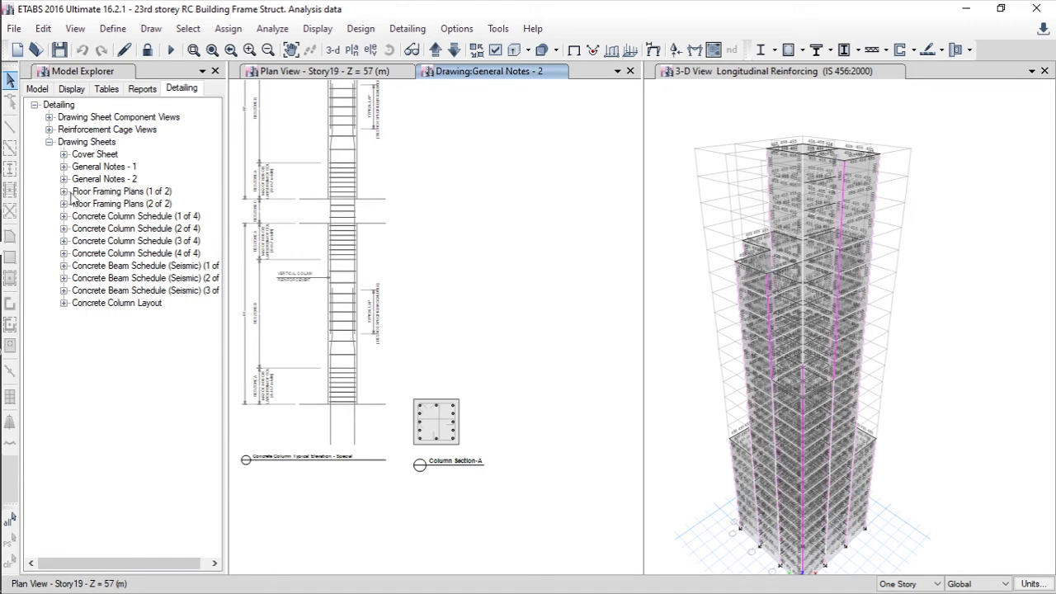
{"action": "left_click", "coordinate": [64, 192]}
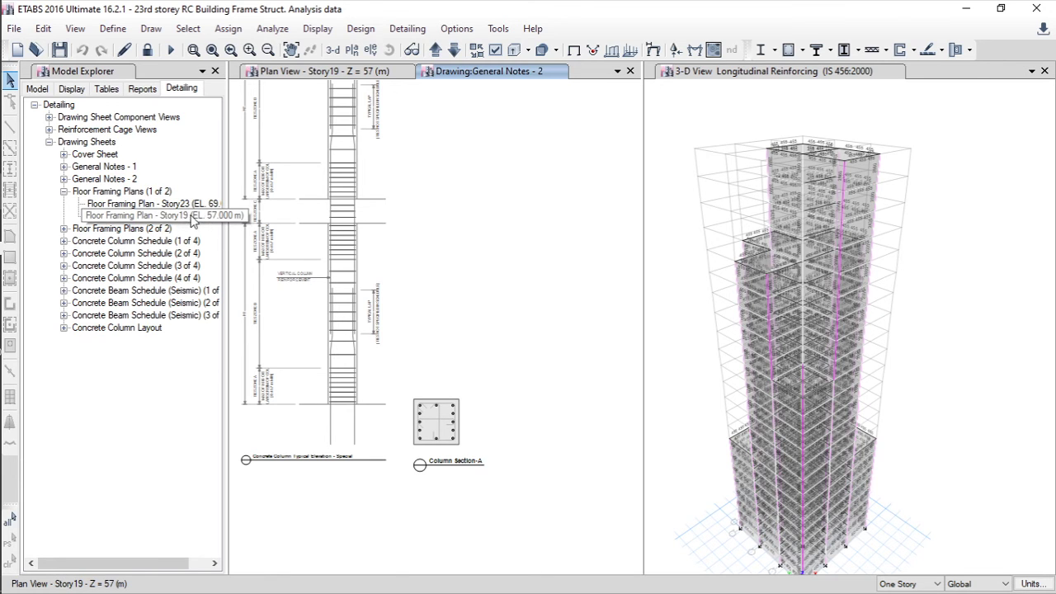
{"action": "left_click", "coordinate": [64, 229]}
{"action": "double_click", "coordinate": [165, 254]}
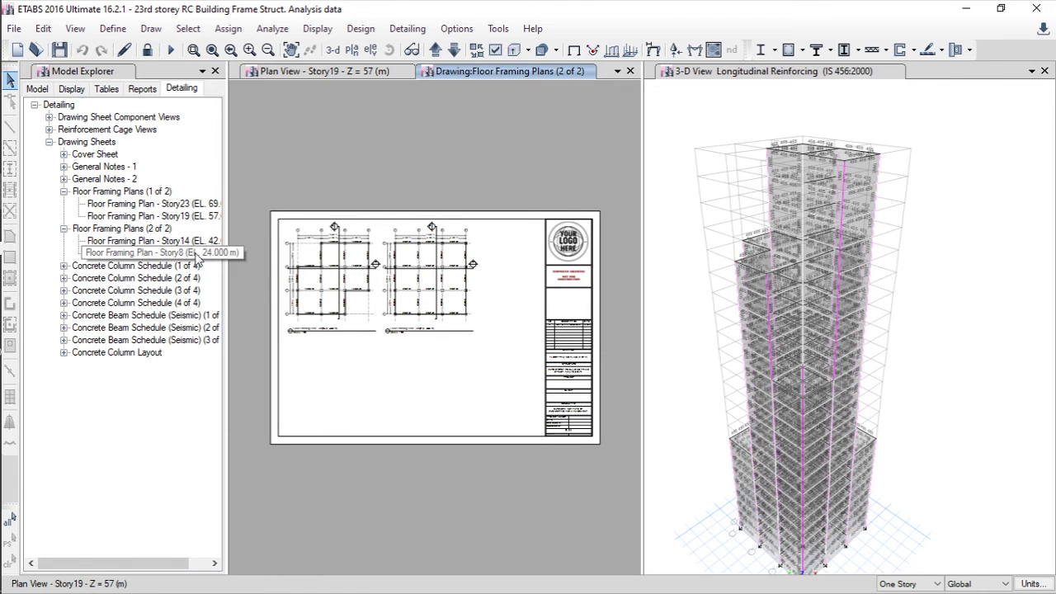
{"action": "scroll", "coordinate": [328, 276], "scroll_direction": "up", "scroll_amount": 3}
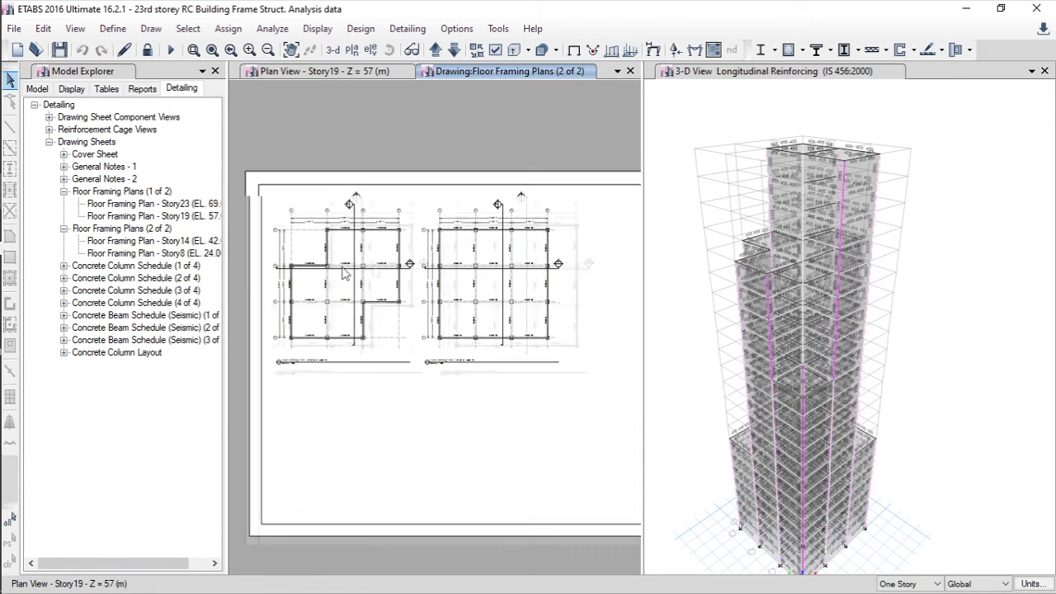
{"action": "scroll", "coordinate": [304, 346], "scroll_direction": "up", "scroll_amount": 4}
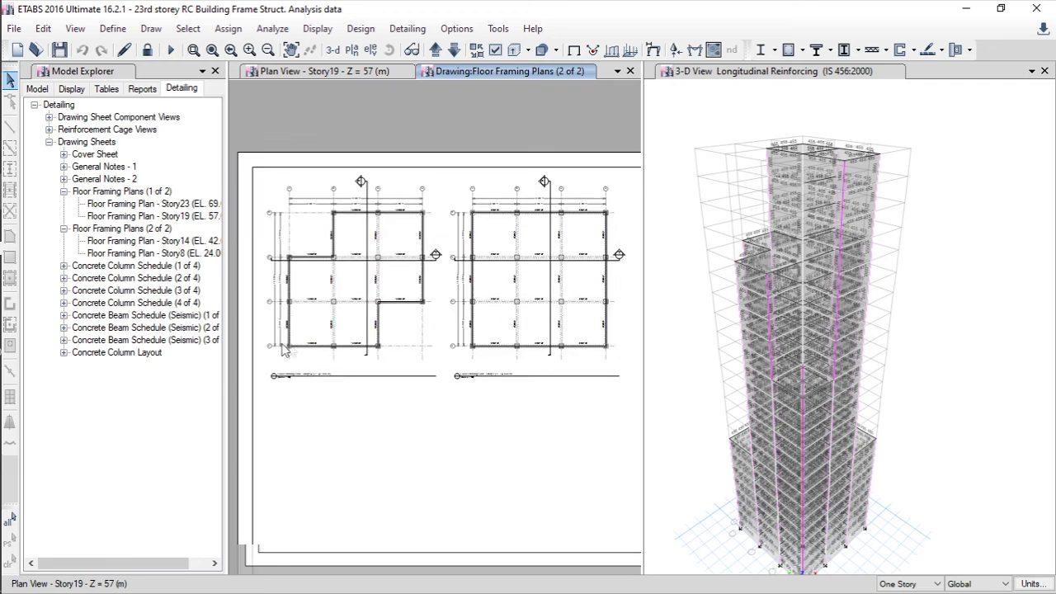
{"action": "scroll", "coordinate": [266, 406], "scroll_direction": "up", "scroll_amount": 3}
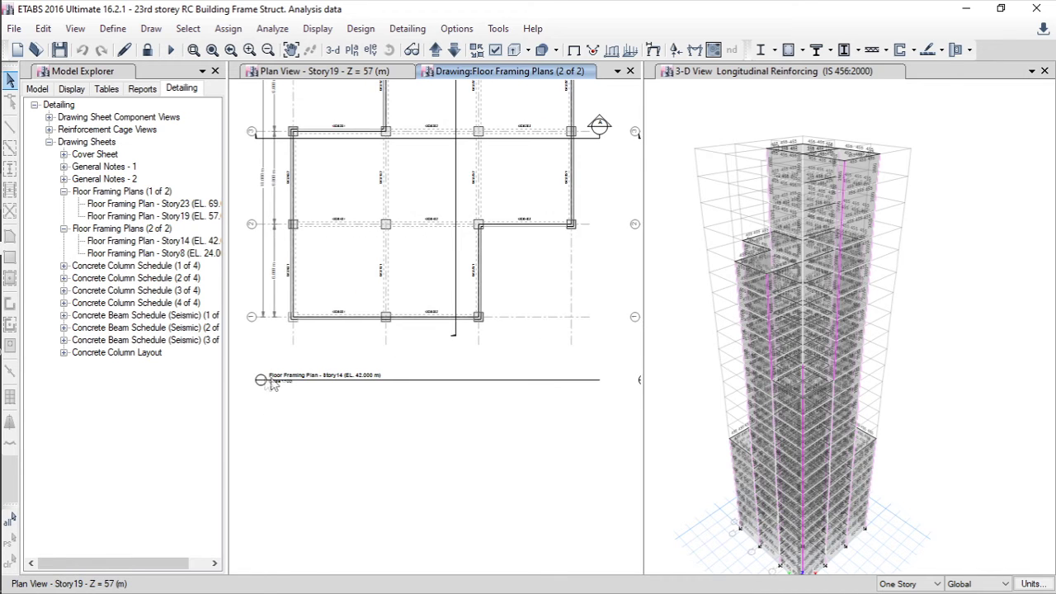
{"action": "scroll", "coordinate": [366, 384], "scroll_direction": "down", "scroll_amount": 3}
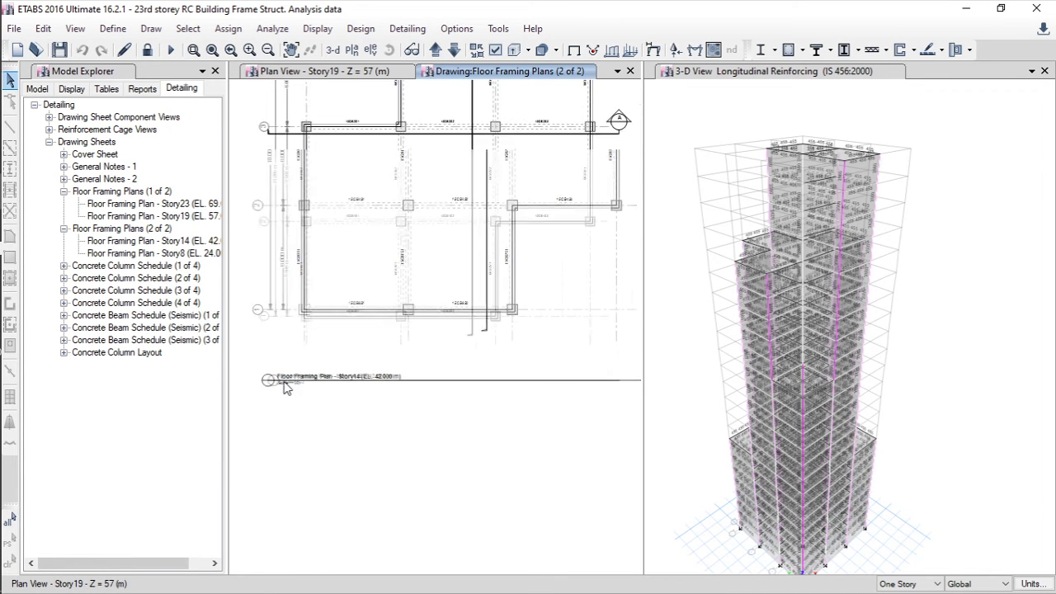
{"action": "scroll", "coordinate": [550, 386], "scroll_direction": "down", "scroll_amount": 2}
{"action": "scroll", "coordinate": [548, 384], "scroll_direction": "up", "scroll_amount": 3}
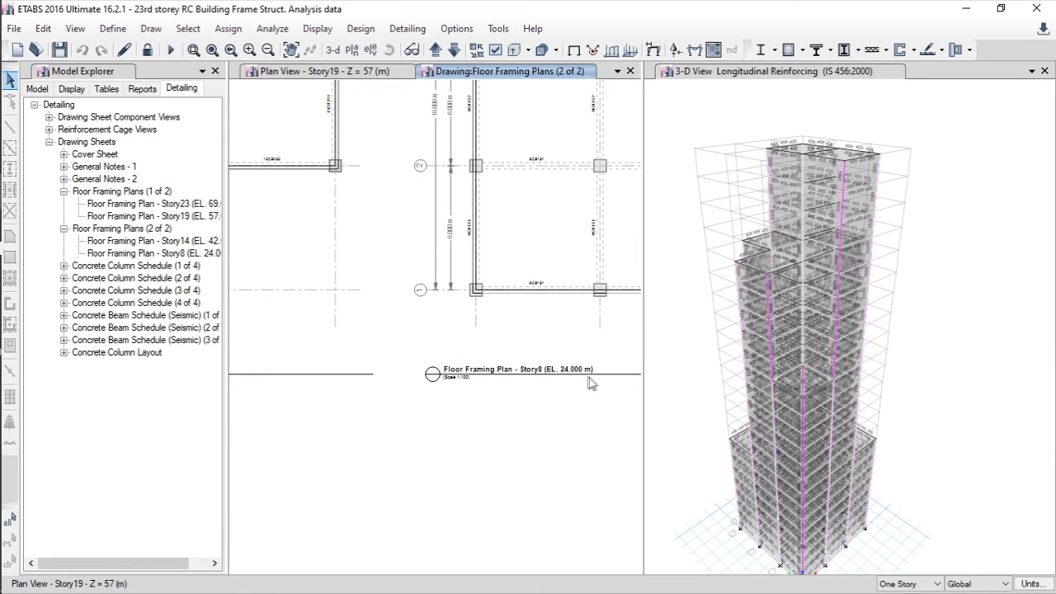
Leave the Story8 framing plan and open the Concrete Beam Schedule (Seismic) (1 of 3) drawing sheet
{"action": "scroll", "coordinate": [590, 383], "scroll_direction": "down", "scroll_amount": 4}
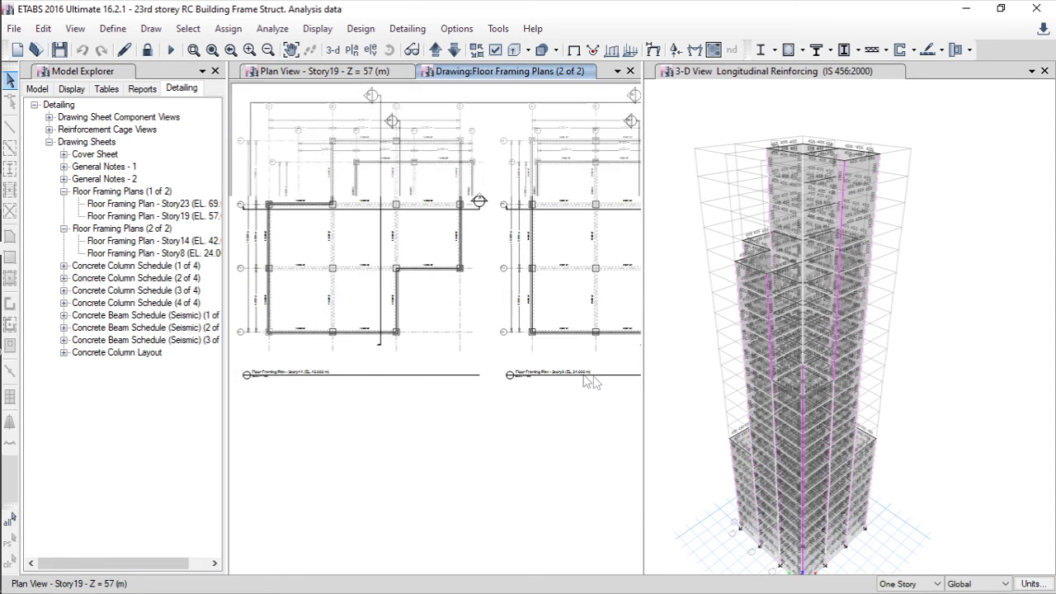
{"action": "scroll", "coordinate": [591, 382], "scroll_direction": "down", "scroll_amount": 4}
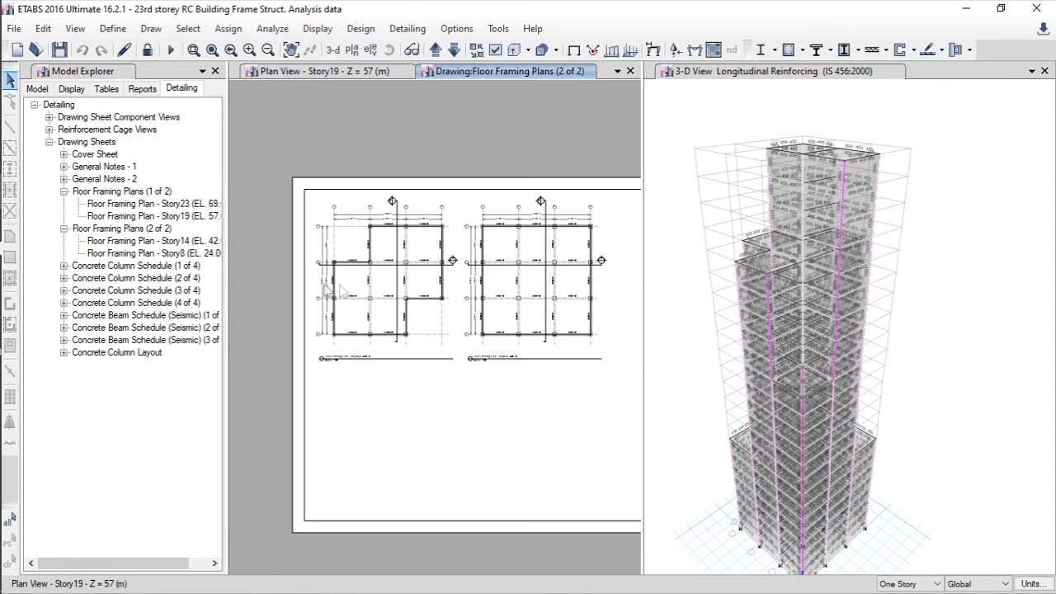
{"action": "left_click", "coordinate": [64, 229]}
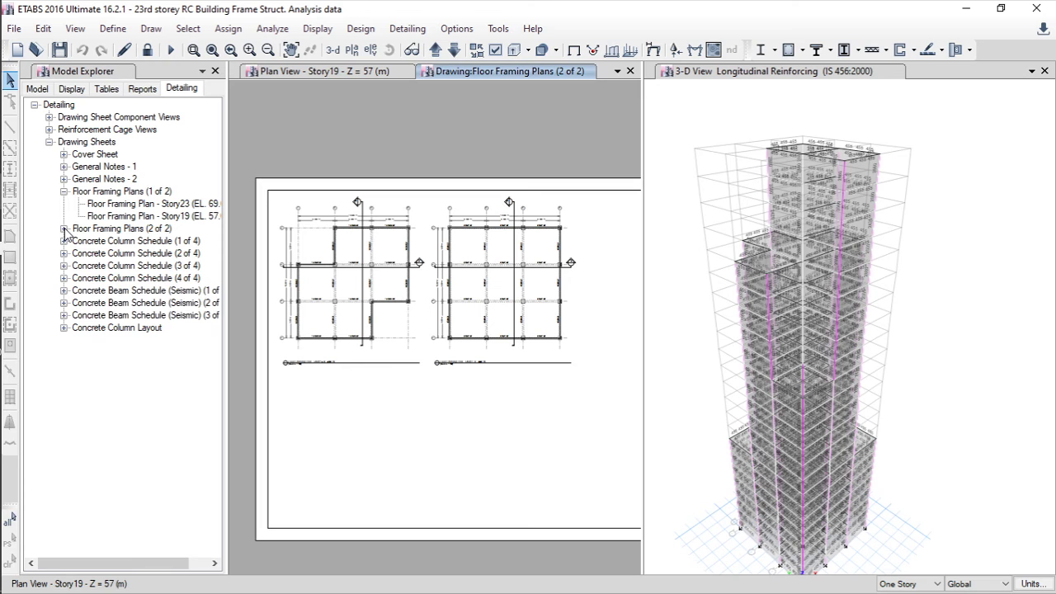
{"action": "left_click", "coordinate": [64, 291]}
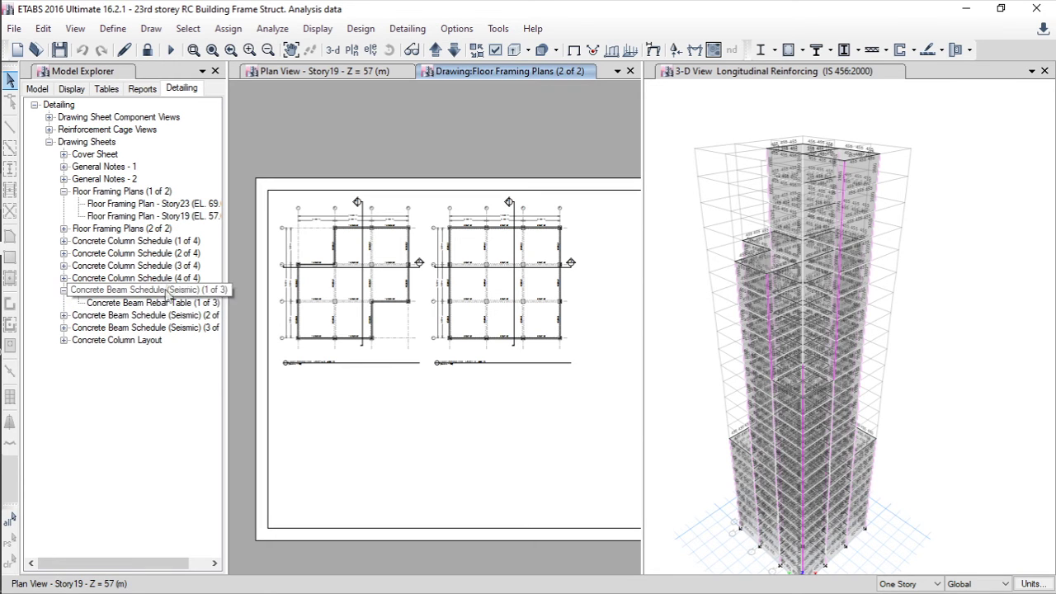
{"action": "double_click", "coordinate": [139, 315]}
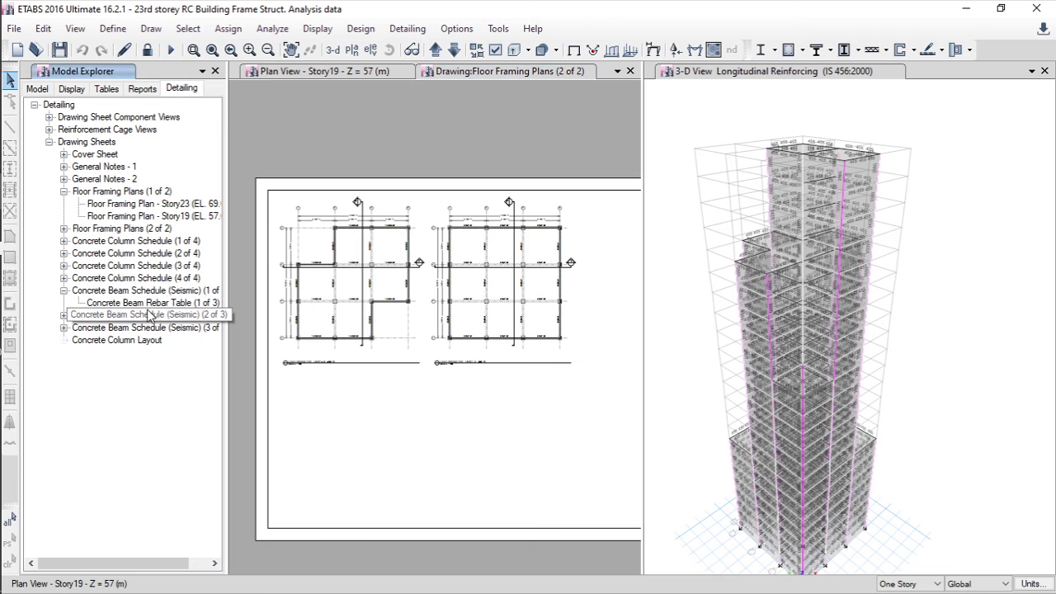
{"action": "double_click", "coordinate": [128, 303]}
Examine the beam IDs, span numbers and span lengths in the Concrete Beam Rebar Table (1 of 3)
{"action": "scroll", "coordinate": [295, 229], "scroll_direction": "up", "scroll_amount": 4}
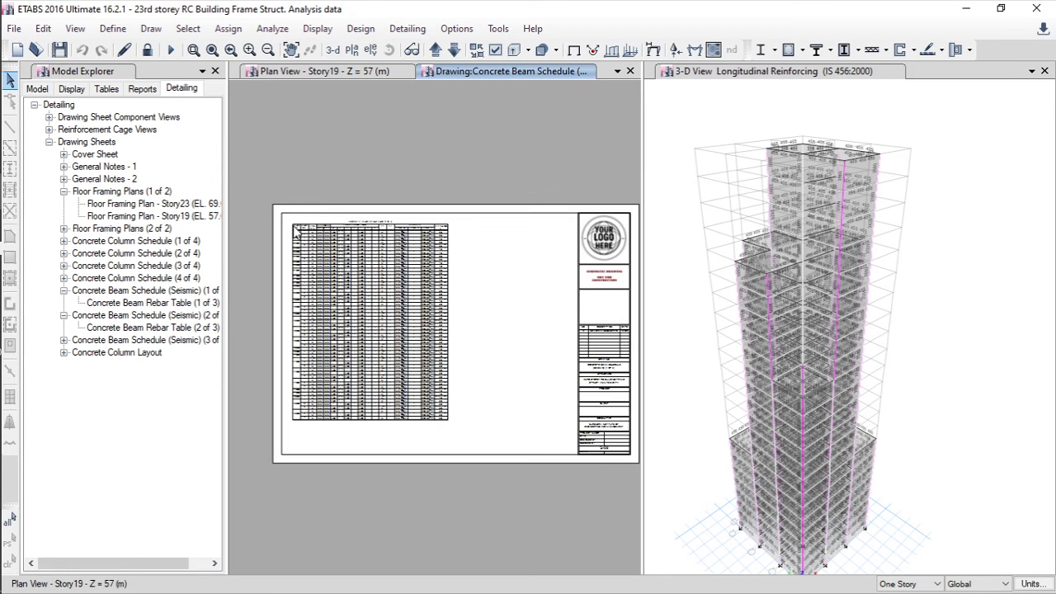
{"action": "scroll", "coordinate": [291, 234], "scroll_direction": "up", "scroll_amount": 4}
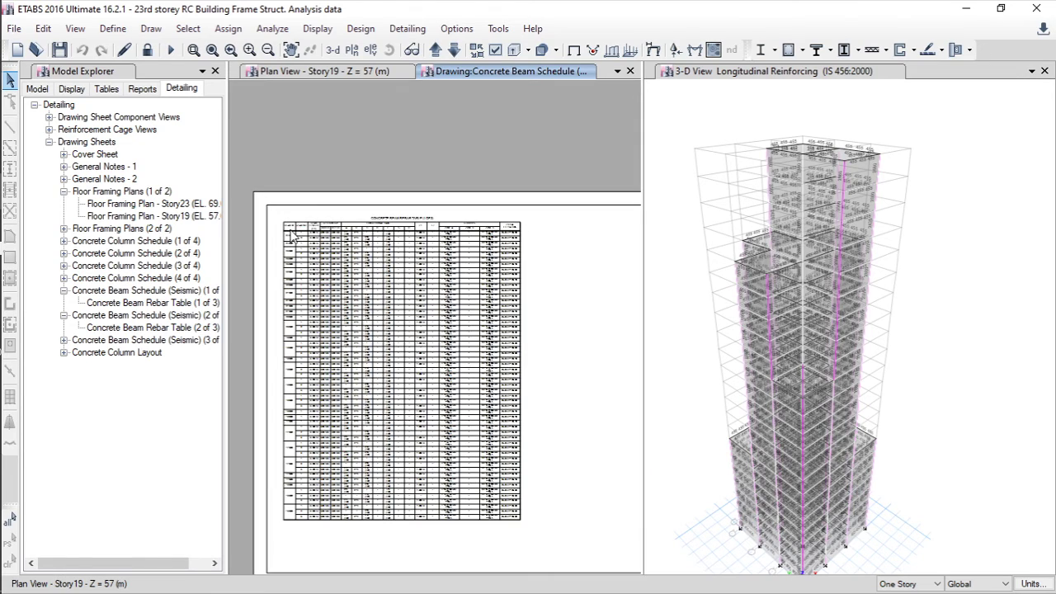
{"action": "scroll", "coordinate": [273, 256], "scroll_direction": "up", "scroll_amount": 4}
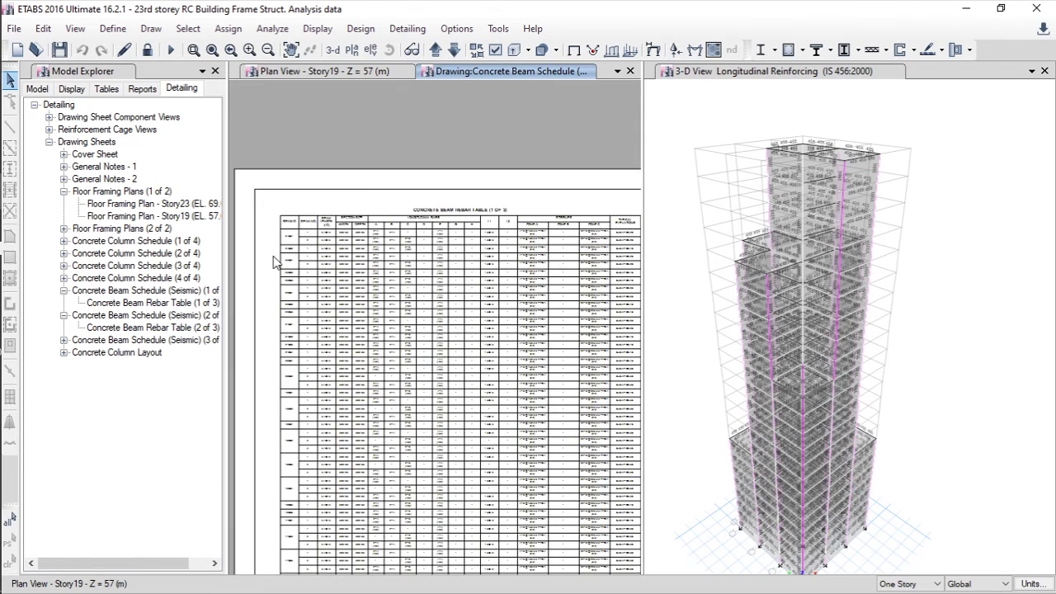
{"action": "scroll", "coordinate": [290, 250], "scroll_direction": "up", "scroll_amount": 4}
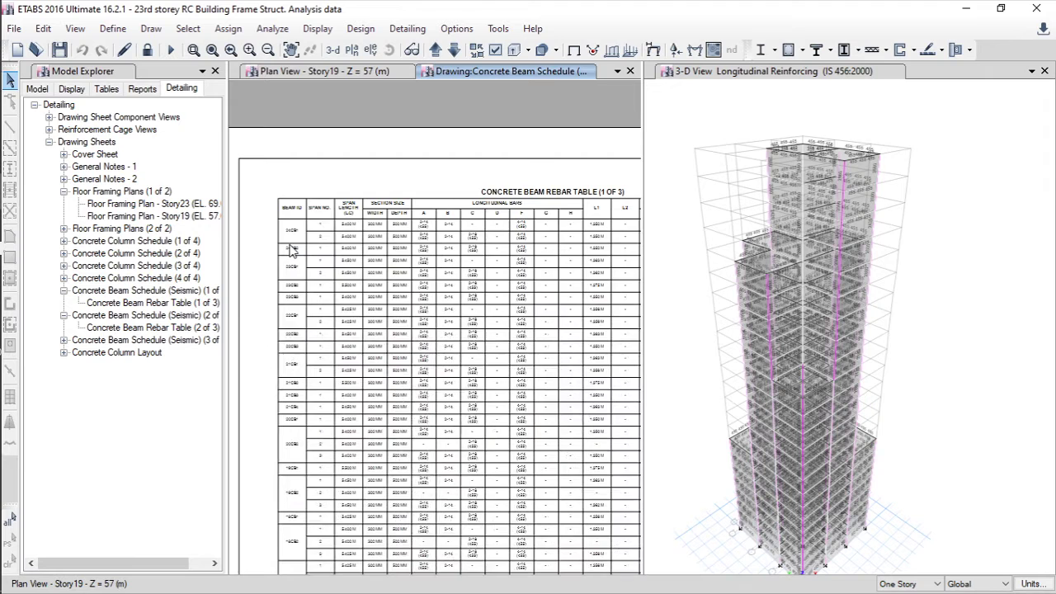
{"action": "scroll", "coordinate": [286, 235], "scroll_direction": "up", "scroll_amount": 2}
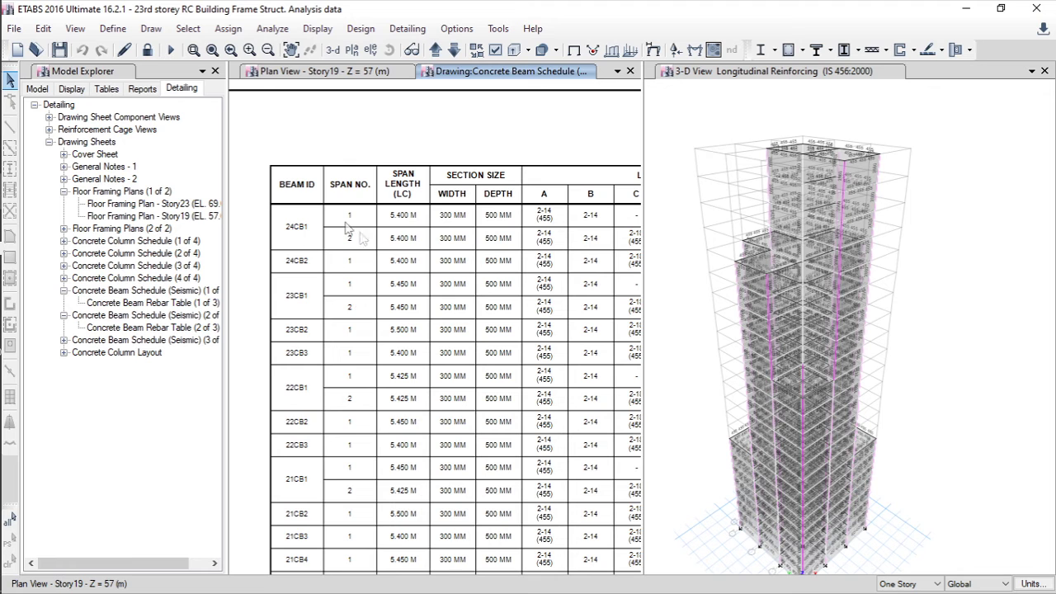
{"action": "scroll", "coordinate": [304, 246], "scroll_direction": "down", "scroll_amount": 4}
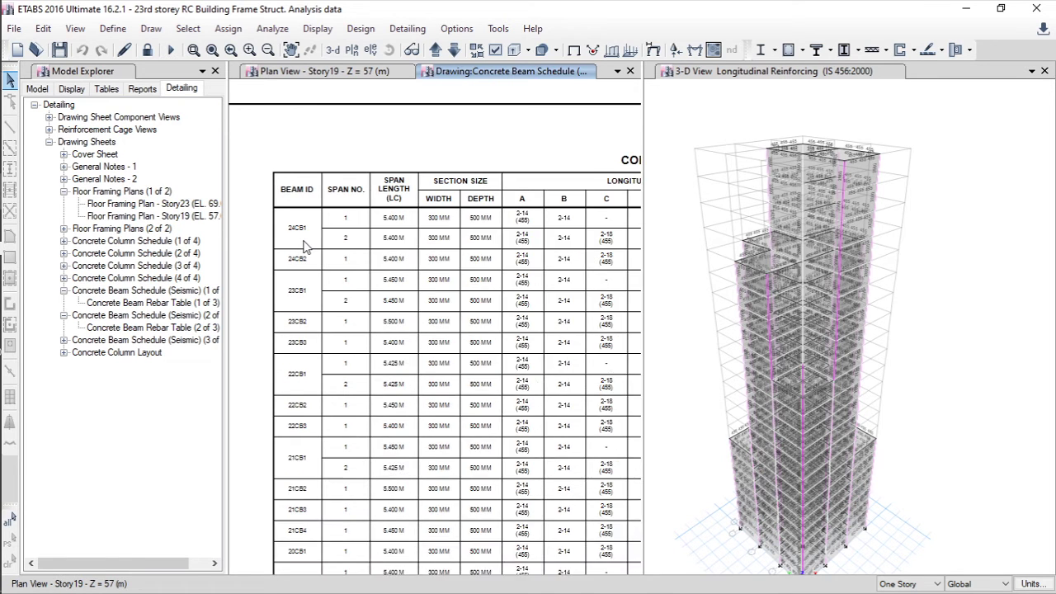
{"action": "scroll", "coordinate": [458, 221], "scroll_direction": "up", "scroll_amount": 2}
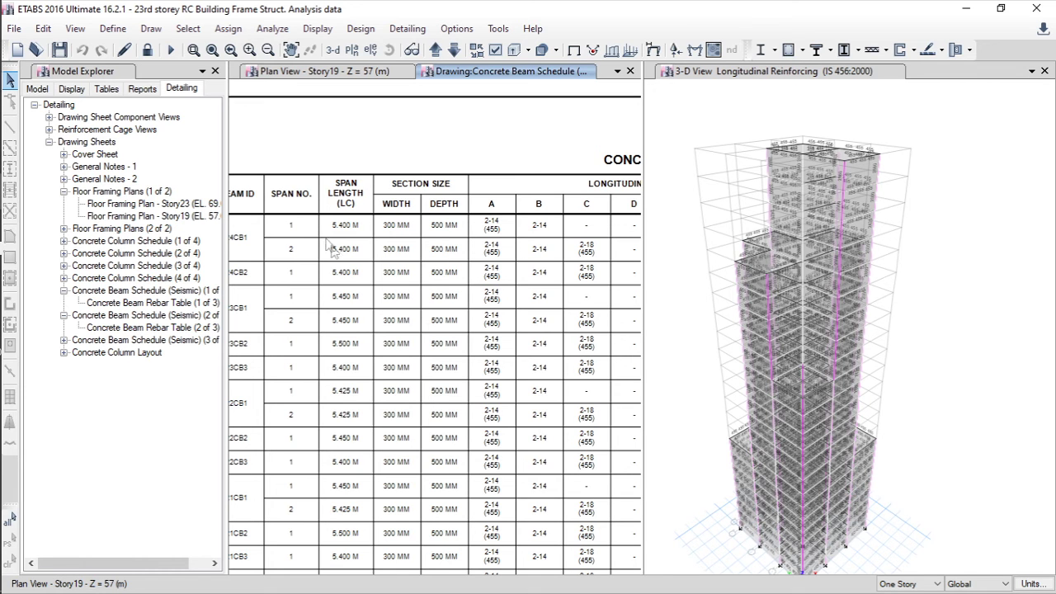
Review the section size and longitudinal bar columns of the Concrete Beam Rebar Table (1 of 3)
{"action": "scroll", "coordinate": [414, 176], "scroll_direction": "down", "scroll_amount": 2}
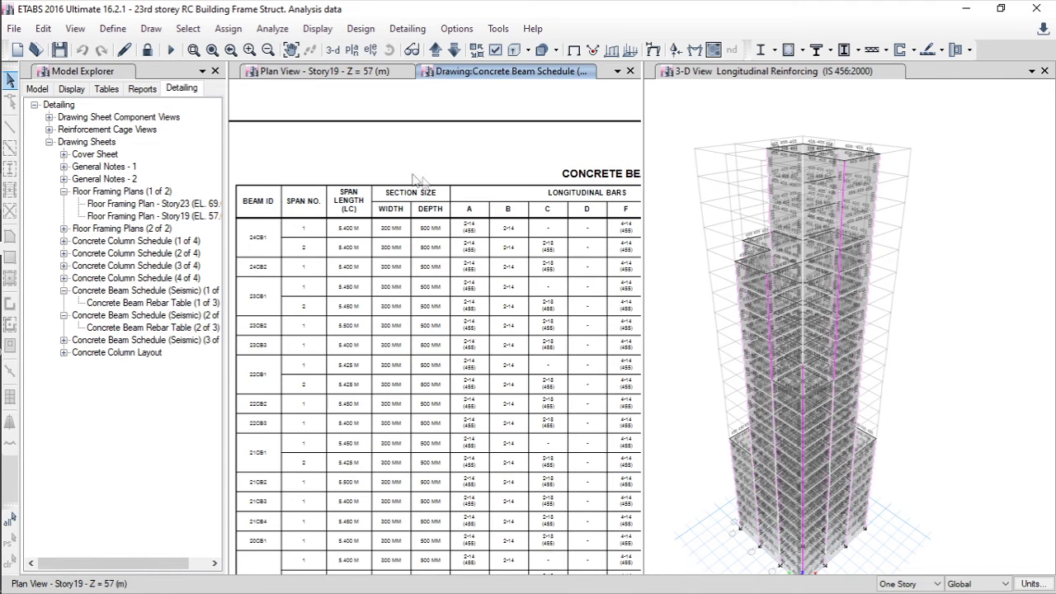
{"action": "scroll", "coordinate": [462, 233], "scroll_direction": "up", "scroll_amount": 2}
{"action": "scroll", "coordinate": [437, 239], "scroll_direction": "down", "scroll_amount": 3}
{"action": "scroll", "coordinate": [418, 244], "scroll_direction": "down", "scroll_amount": 3}
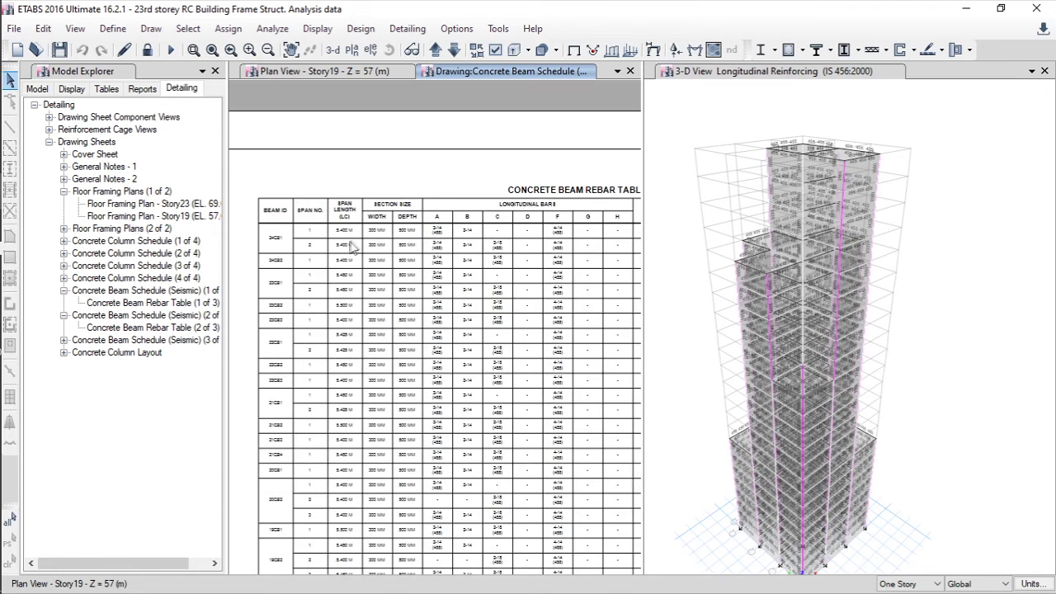
{"action": "scroll", "coordinate": [507, 238], "scroll_direction": "up", "scroll_amount": 3}
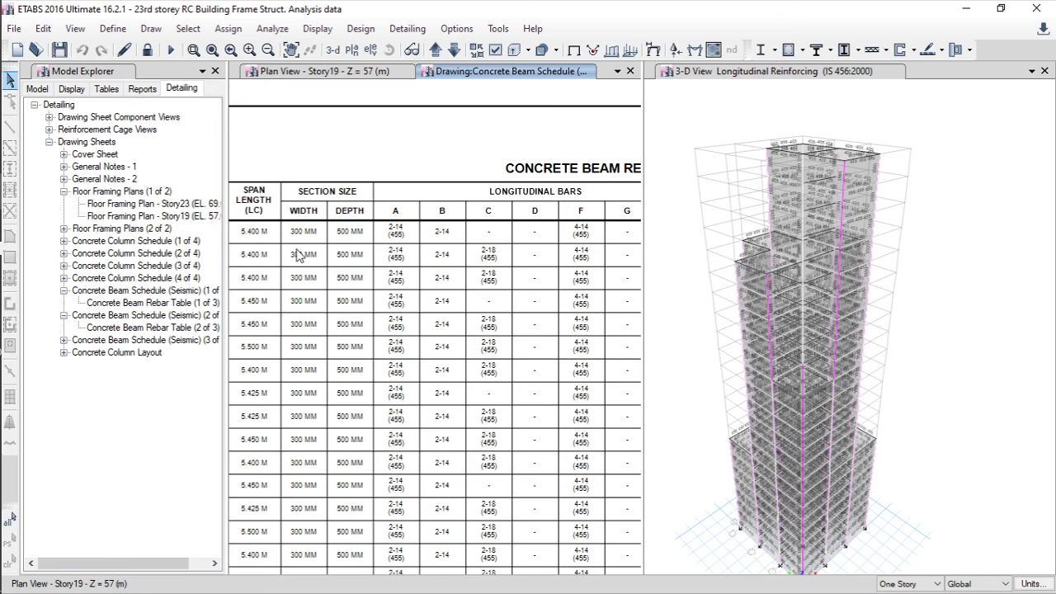
{"action": "scroll", "coordinate": [299, 254], "scroll_direction": "down", "scroll_amount": 3}
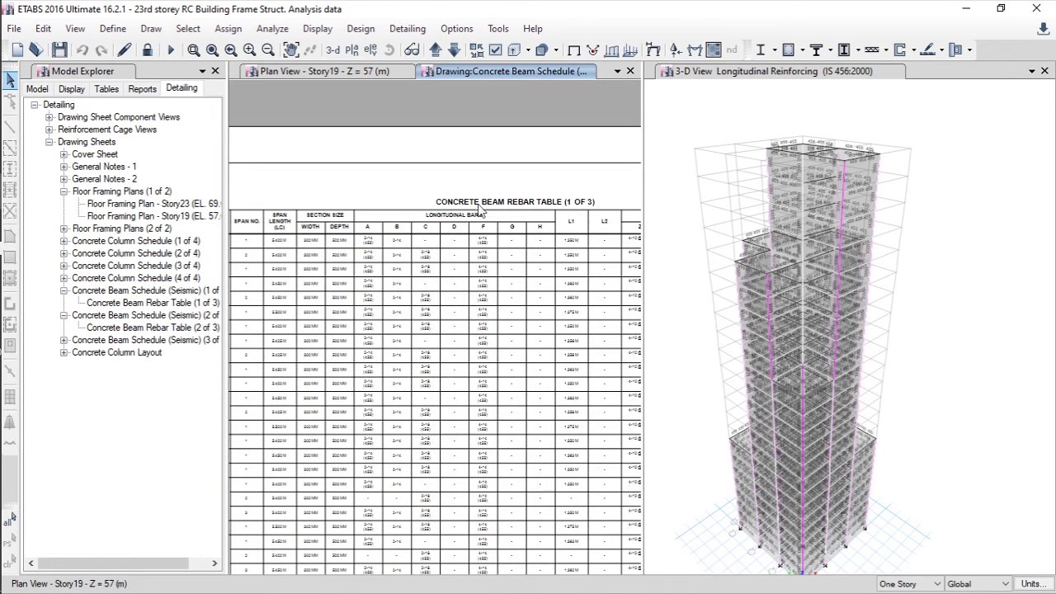
{"action": "scroll", "coordinate": [441, 233], "scroll_direction": "down", "scroll_amount": 2}
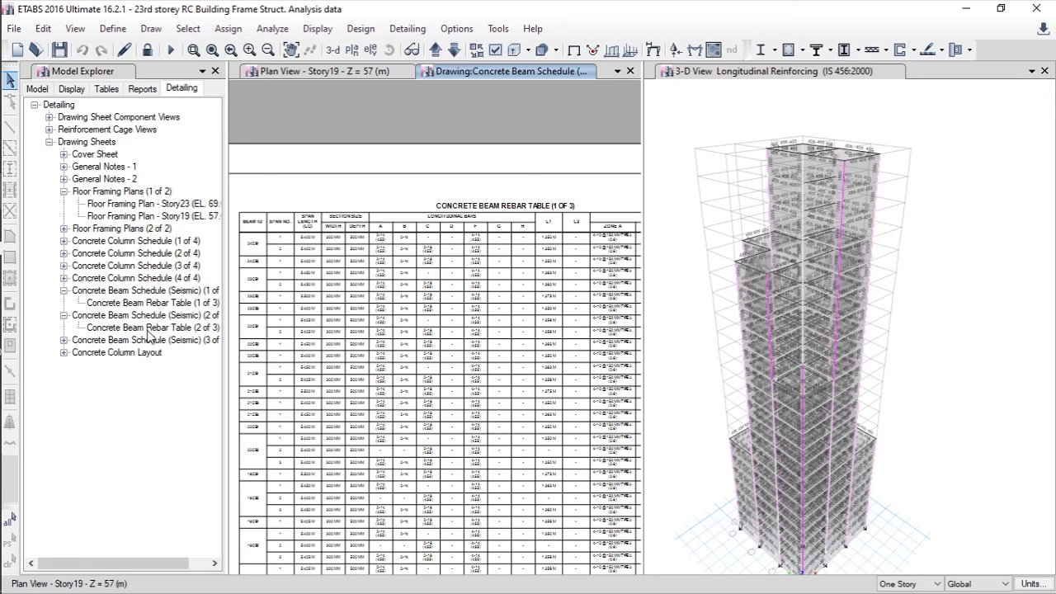
Bring up the Concrete Beam Schedule (Seismic) (3 of 3) sheet and switch to the Concrete Column Layout sheet
{"action": "double_click", "coordinate": [157, 338]}
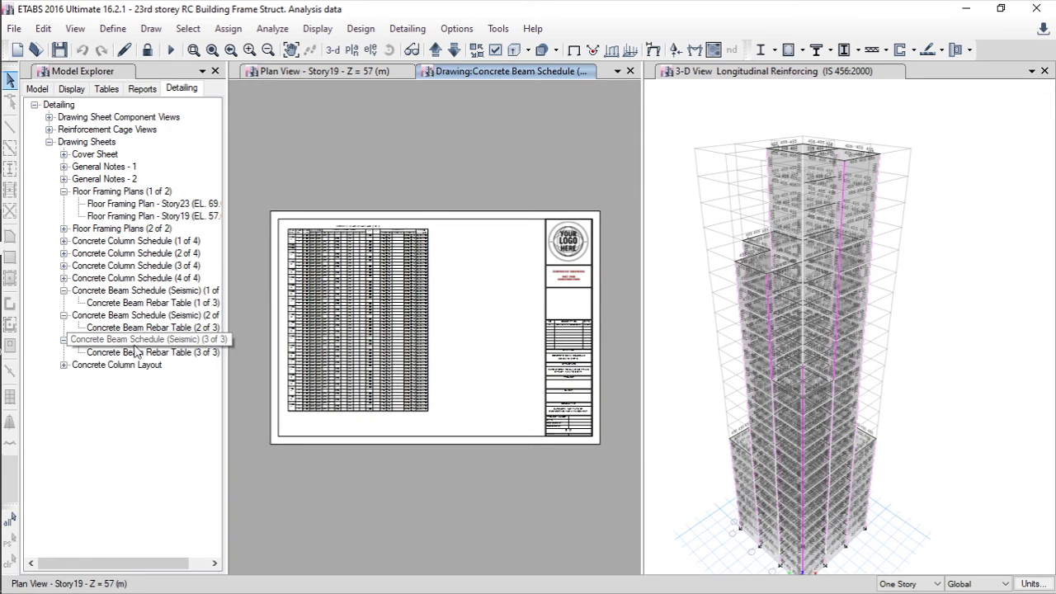
{"action": "left_click", "coordinate": [63, 364]}
{"action": "double_click", "coordinate": [121, 382]}
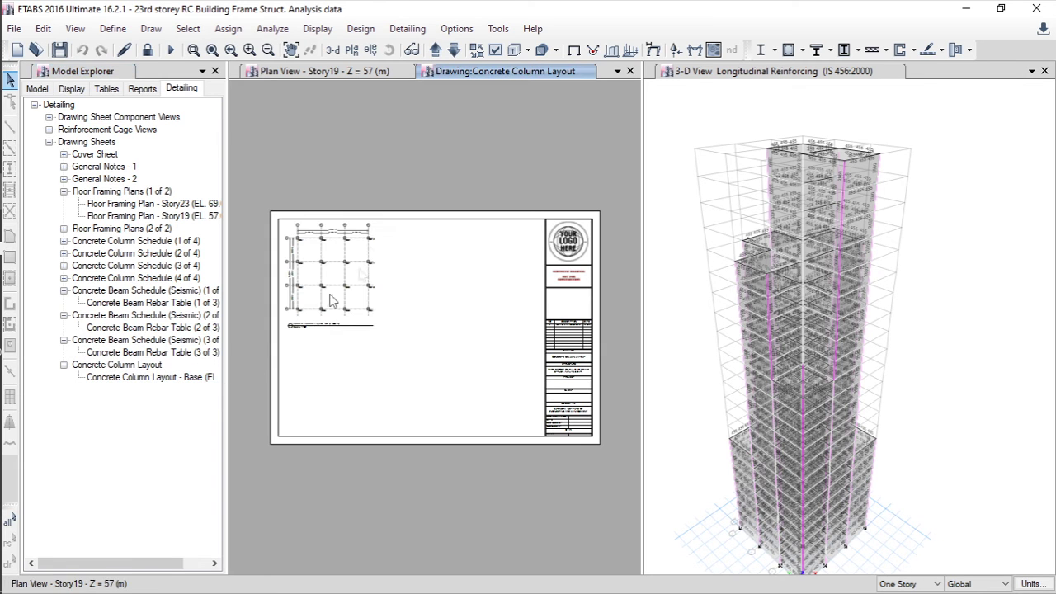
Examine the column marks, grid lines and bay dimensions on the base-level concrete column layout
{"action": "scroll", "coordinate": [297, 261], "scroll_direction": "up", "scroll_amount": 1}
{"action": "scroll", "coordinate": [299, 260], "scroll_direction": "up", "scroll_amount": 4}
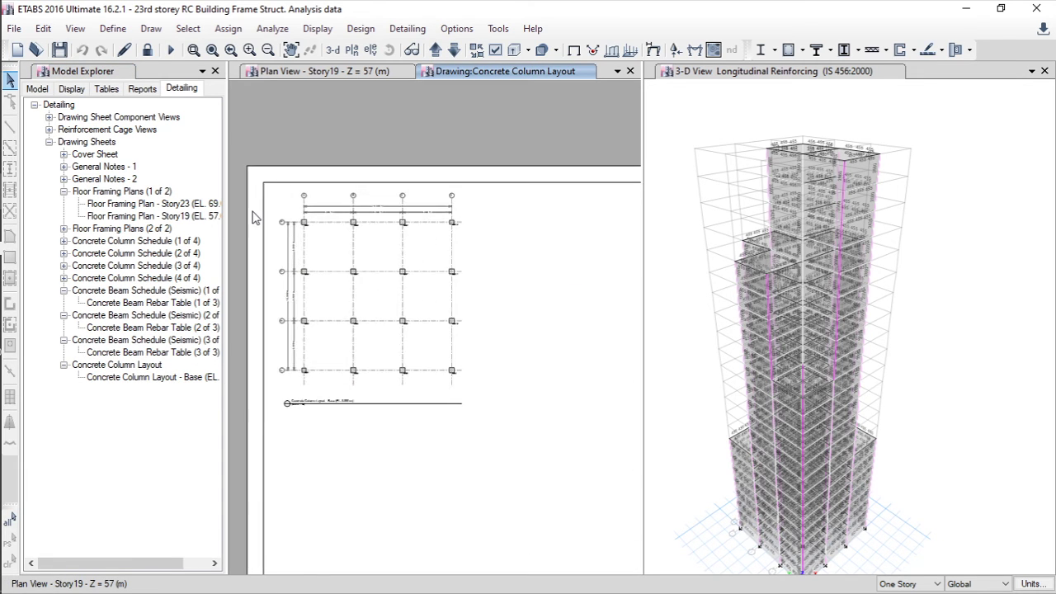
{"action": "scroll", "coordinate": [574, 254], "scroll_direction": "up", "scroll_amount": 3}
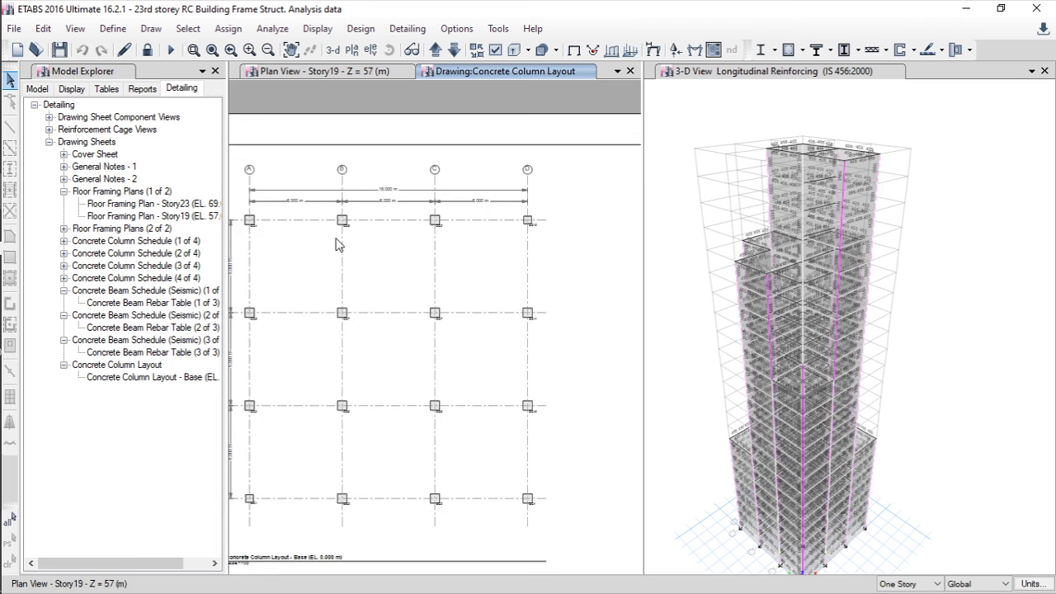
{"action": "scroll", "coordinate": [272, 231], "scroll_direction": "up", "scroll_amount": 4}
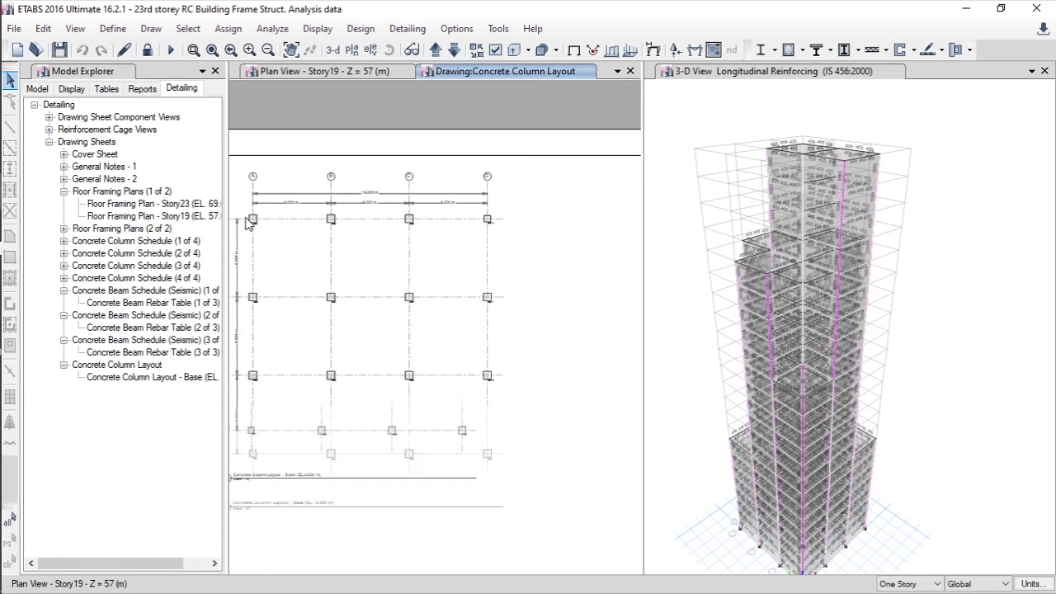
{"action": "scroll", "coordinate": [264, 227], "scroll_direction": "up", "scroll_amount": 5}
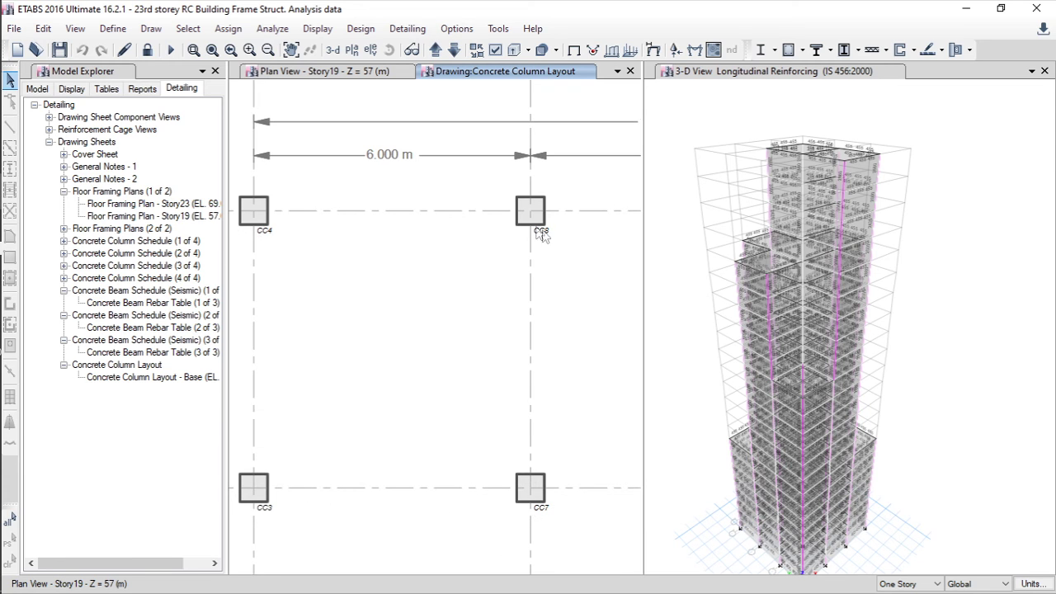
{"action": "scroll", "coordinate": [432, 292], "scroll_direction": "down", "scroll_amount": 3}
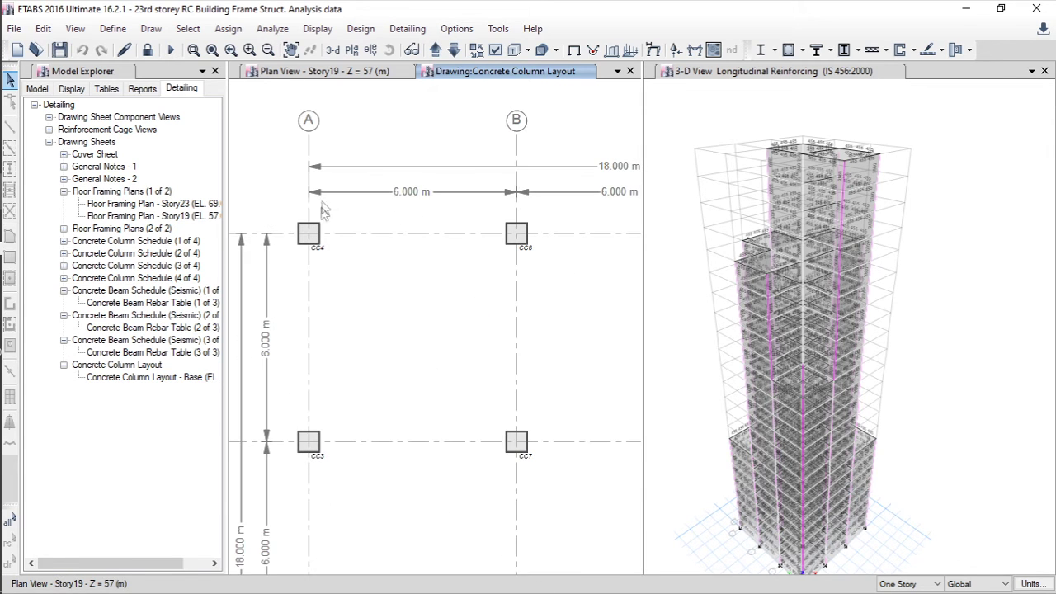
{"action": "scroll", "coordinate": [286, 241], "scroll_direction": "down", "scroll_amount": 5}
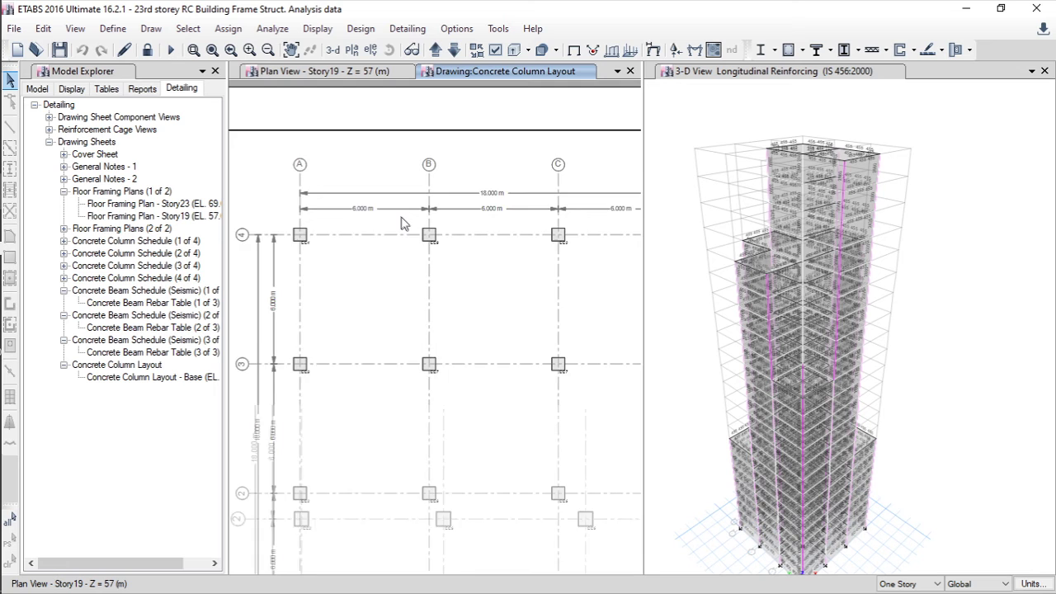
{"action": "scroll", "coordinate": [360, 230], "scroll_direction": "down", "scroll_amount": 2}
{"action": "scroll", "coordinate": [357, 272], "scroll_direction": "down", "scroll_amount": 2}
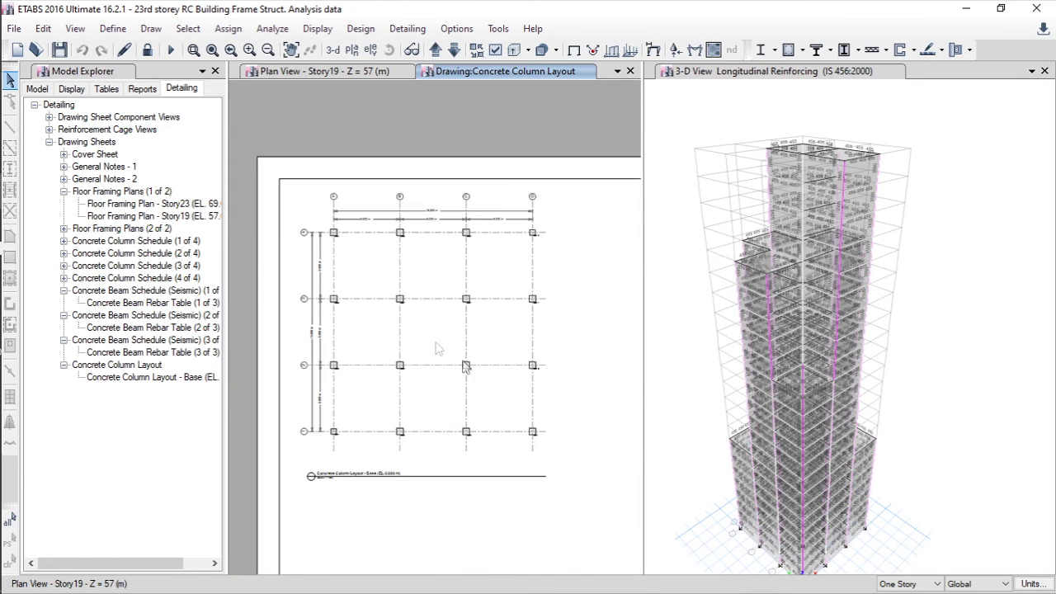
Close the Concrete Column Layout drawing and generate the Project Report
{"action": "left_click", "coordinate": [140, 89]}
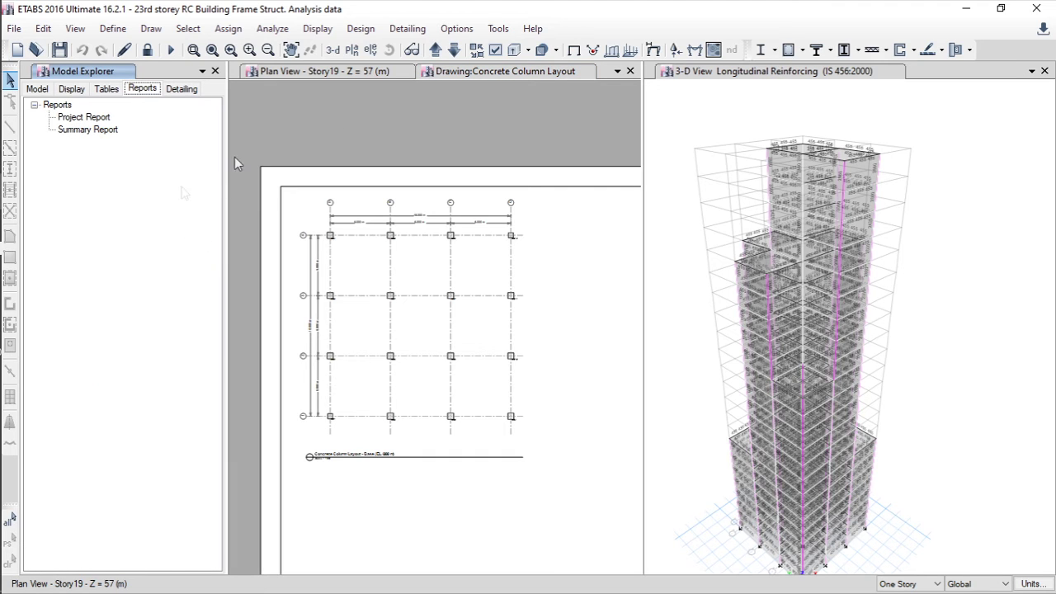
{"action": "left_click", "coordinate": [630, 71]}
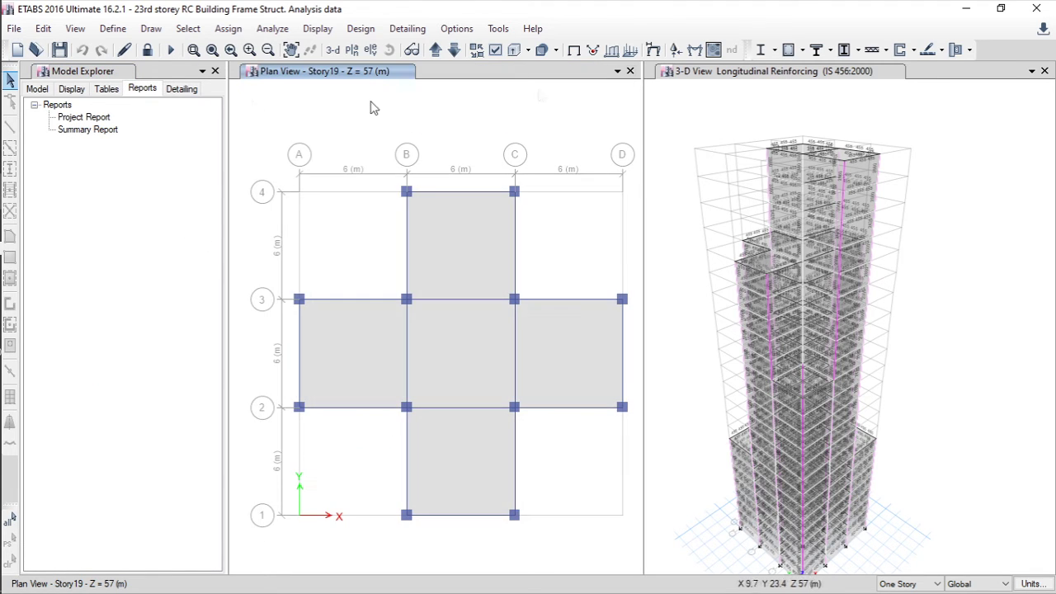
{"action": "left_click", "coordinate": [77, 120]}
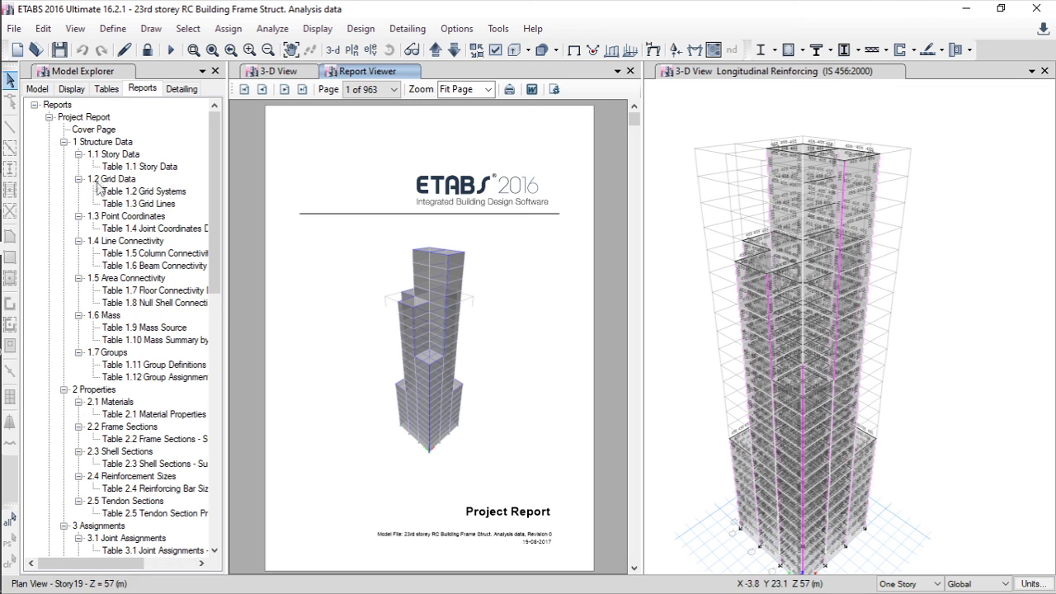
Look through the Project Report contents and display Table 1.1 Story Data
{"action": "left_click", "coordinate": [50, 118]}
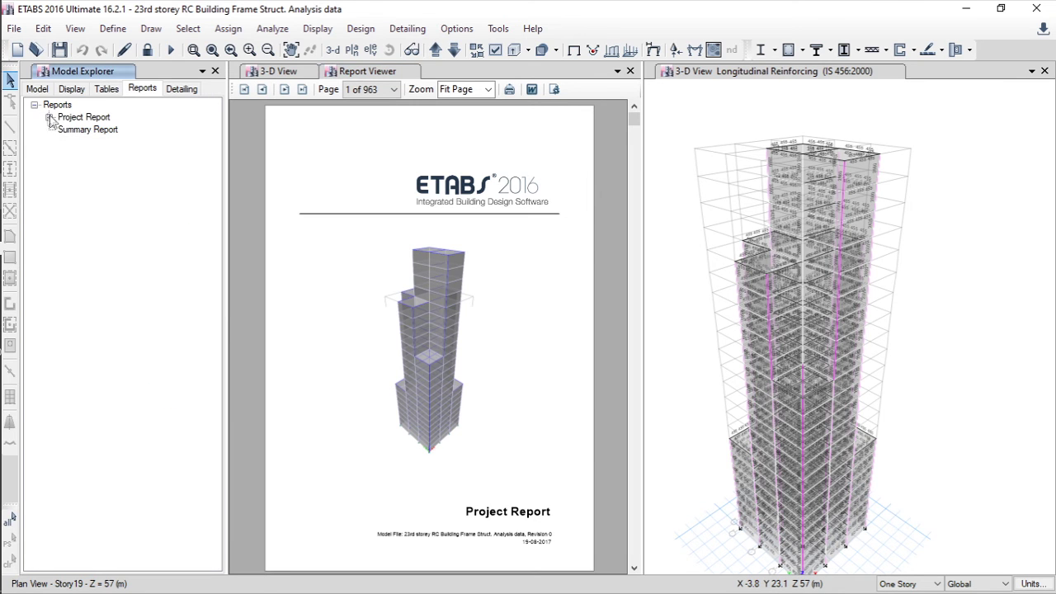
{"action": "left_click", "coordinate": [50, 118]}
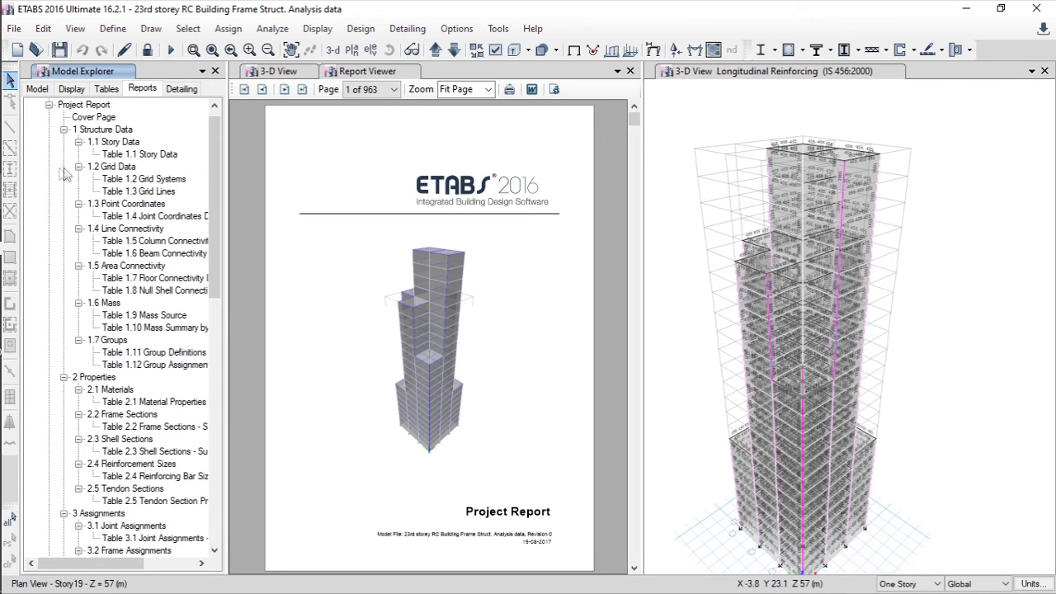
{"action": "scroll", "coordinate": [68, 173], "scroll_direction": "up", "scroll_amount": 1}
{"action": "left_click", "coordinate": [50, 118]}
{"action": "left_click", "coordinate": [50, 118]}
{"action": "left_click", "coordinate": [120, 154]}
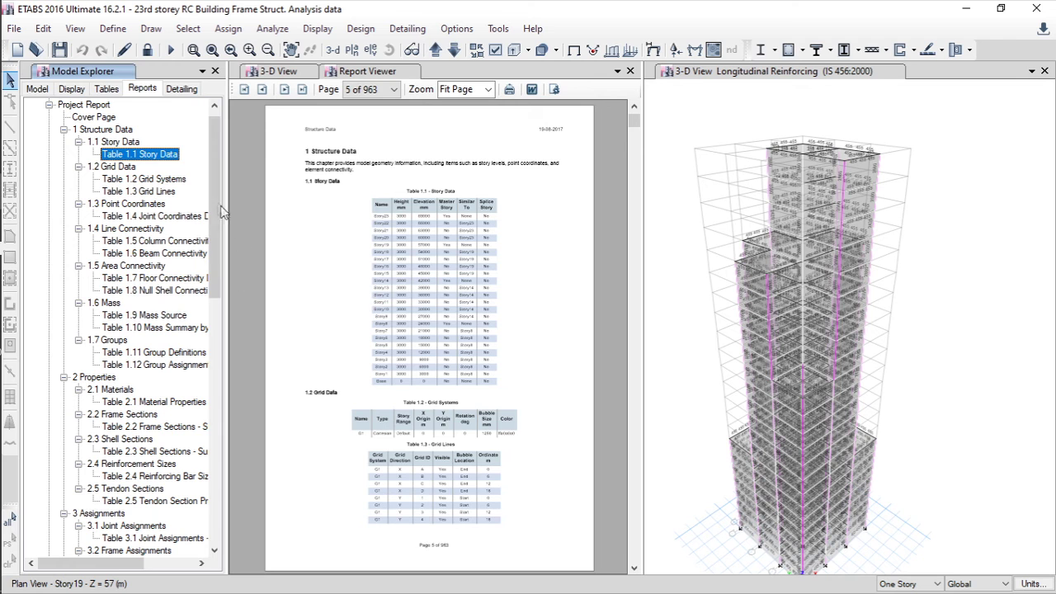
Collapse the Structure Data chapter in the report contents and display Table 2.1 Material Properties
{"action": "left_click", "coordinate": [79, 143]}
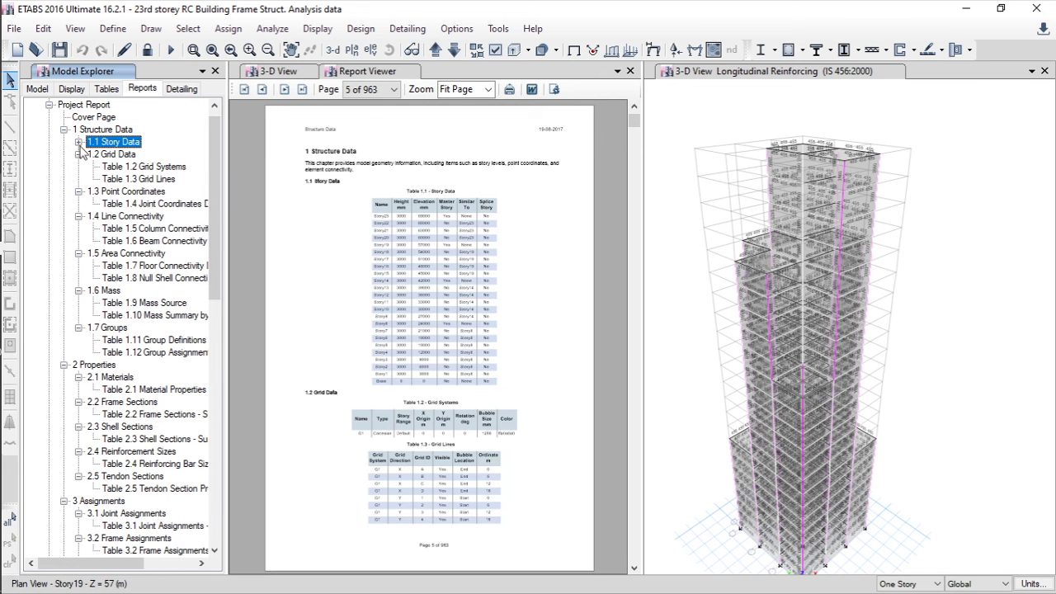
{"action": "left_click", "coordinate": [63, 129]}
{"action": "left_click", "coordinate": [63, 129]}
{"action": "left_click", "coordinate": [64, 130]}
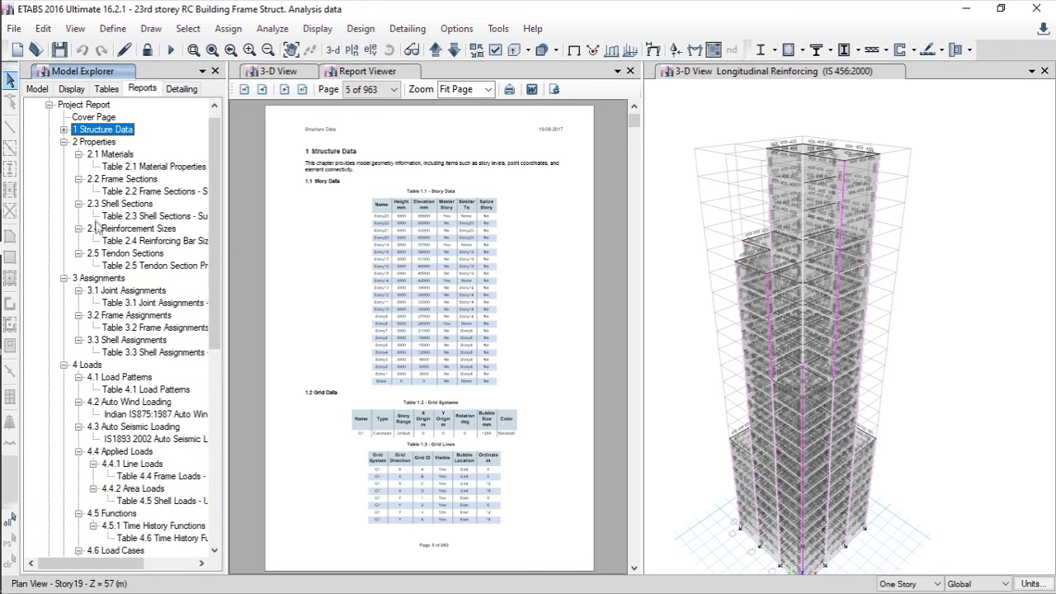
{"action": "left_click", "coordinate": [167, 168]}
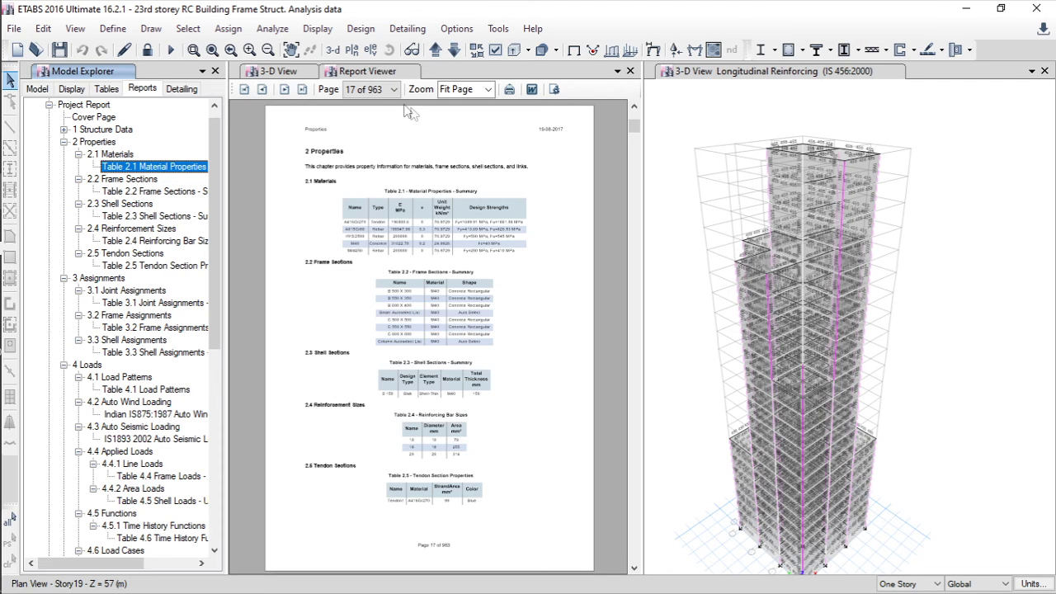
{"action": "left_click", "coordinate": [250, 50]}
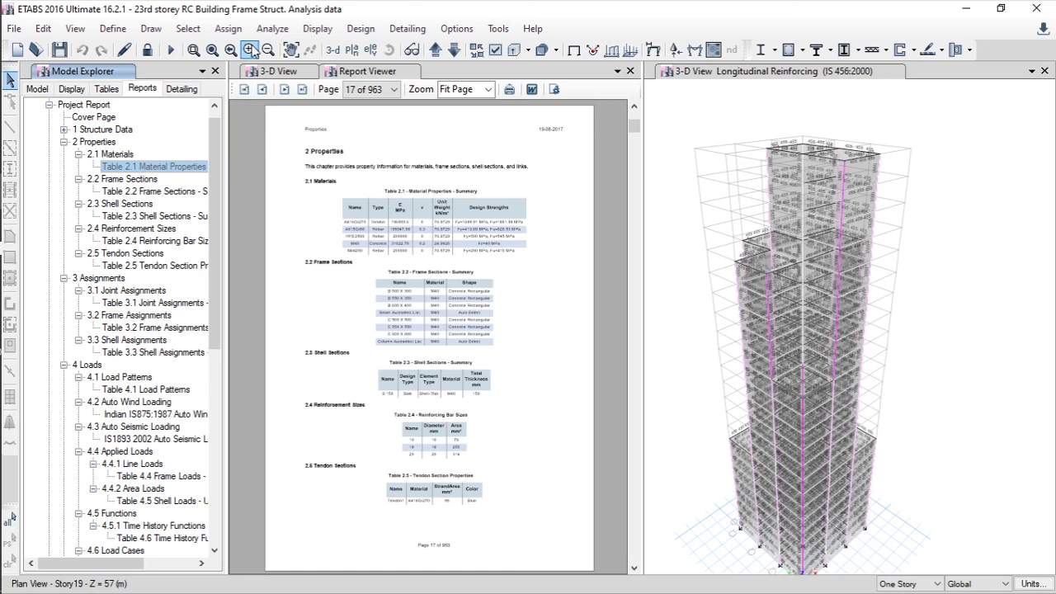
{"action": "left_click", "coordinate": [251, 51]}
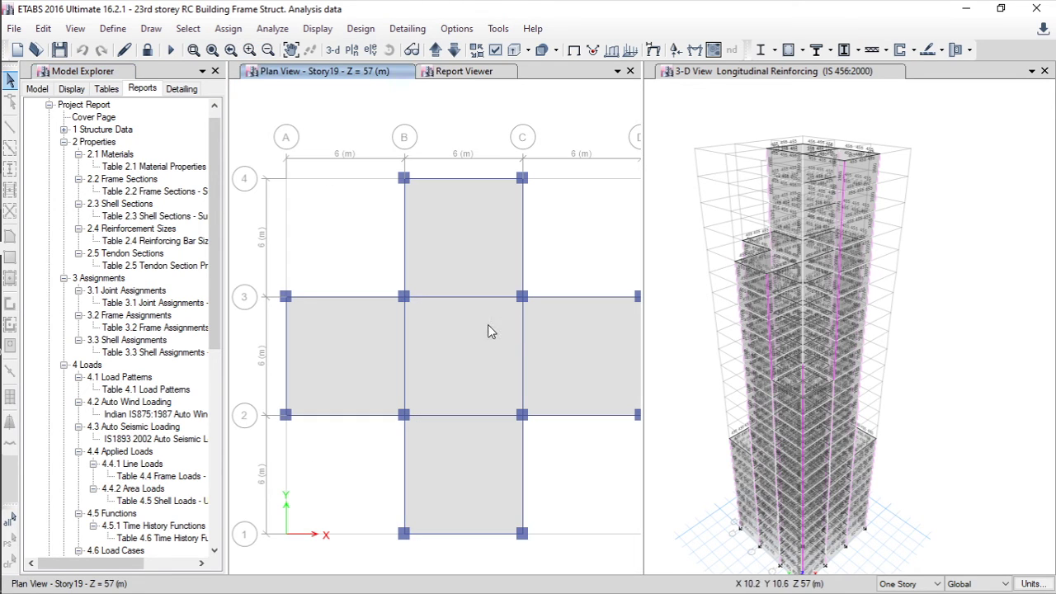
{"action": "left_click", "coordinate": [462, 72]}
Set the report zoom to 100% to examine the Properties chapter's material, frame, shell and reinforcement tables
{"action": "scroll", "coordinate": [419, 313], "scroll_direction": "up", "scroll_amount": 1}
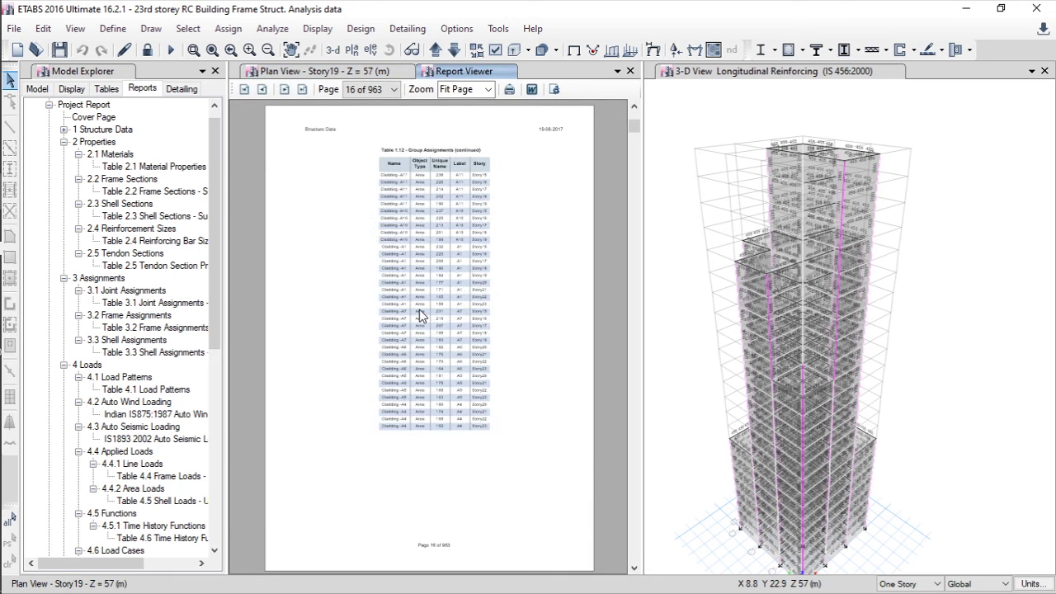
{"action": "scroll", "coordinate": [418, 298], "scroll_direction": "down", "scroll_amount": 1}
{"action": "left_click", "coordinate": [480, 90]}
{"action": "left_click", "coordinate": [488, 89]}
{"action": "left_click", "coordinate": [458, 154]}
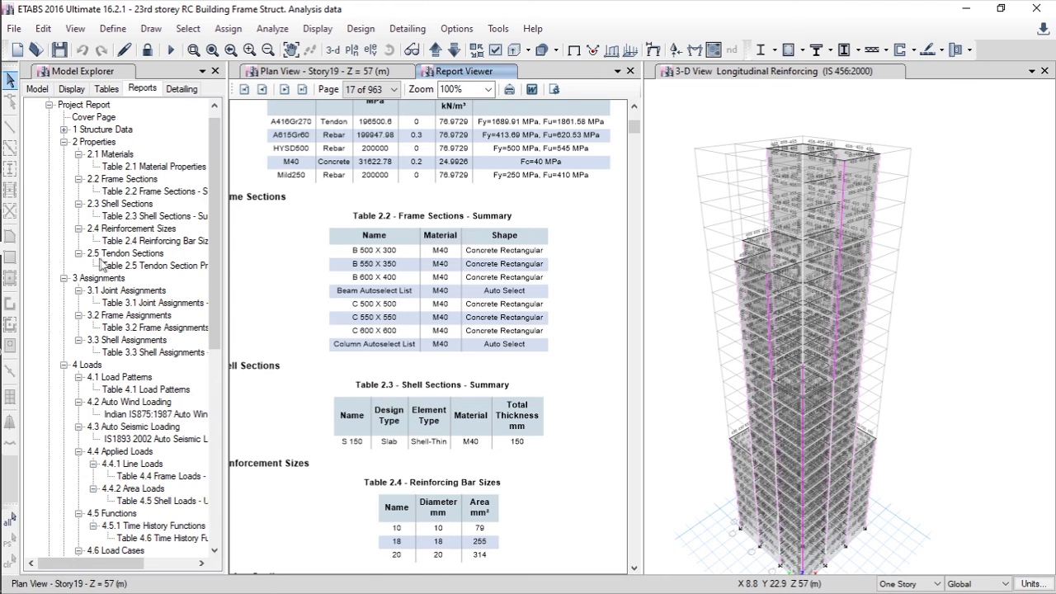
Display Table 3.1 Joint Assignments and bring its heading rows into view
{"action": "left_click", "coordinate": [185, 307]}
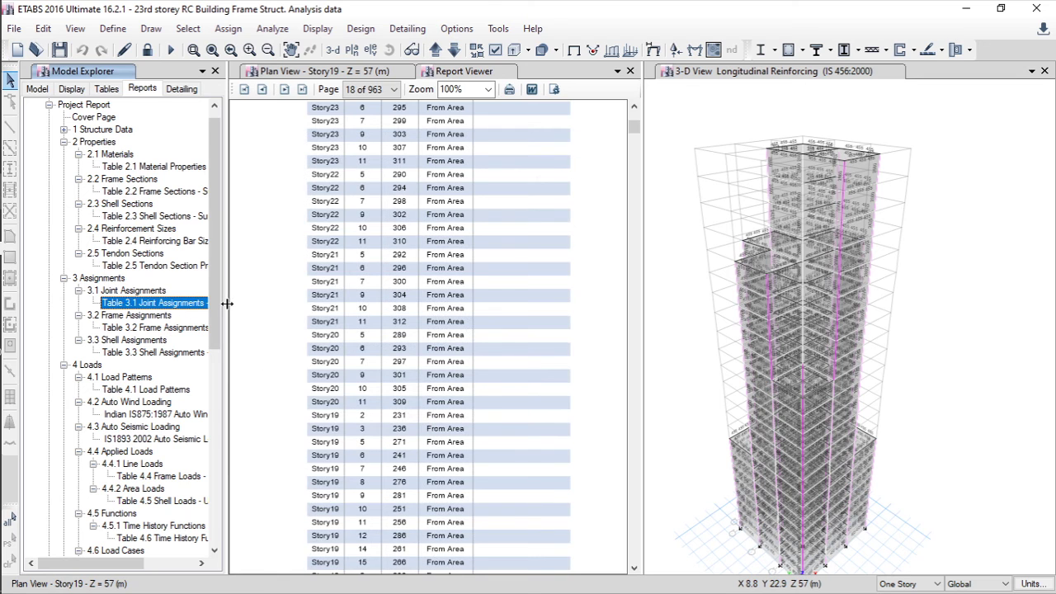
{"action": "scroll", "coordinate": [346, 220], "scroll_direction": "up", "scroll_amount": 1}
{"action": "scroll", "coordinate": [307, 202], "scroll_direction": "up", "scroll_amount": 2}
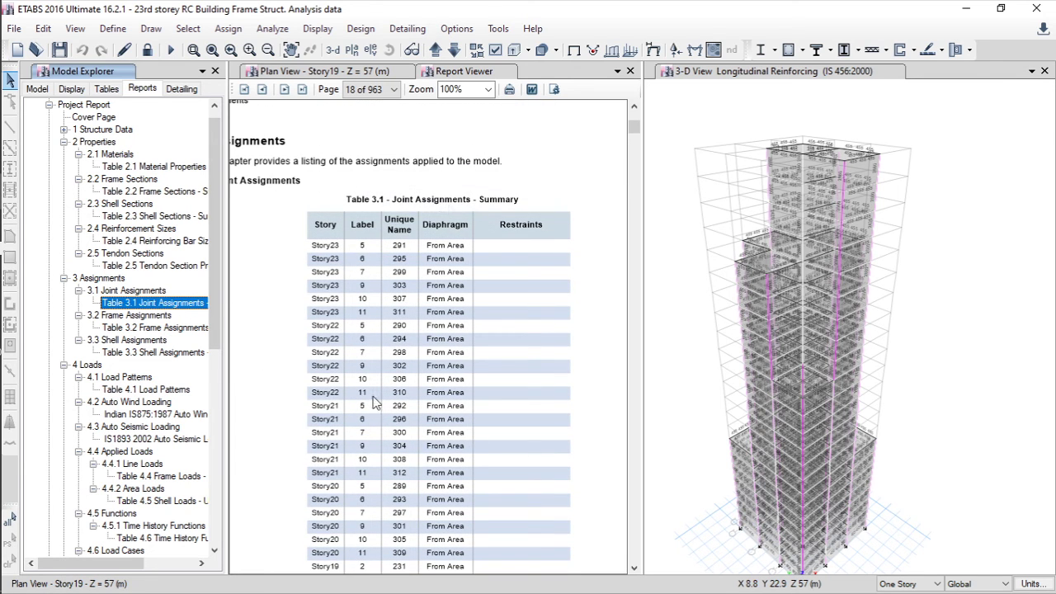
Collapse the Assignments chapter in the report contents and display Table 4.1 Load Patterns
{"action": "scroll", "coordinate": [208, 262], "scroll_direction": "down", "scroll_amount": 1}
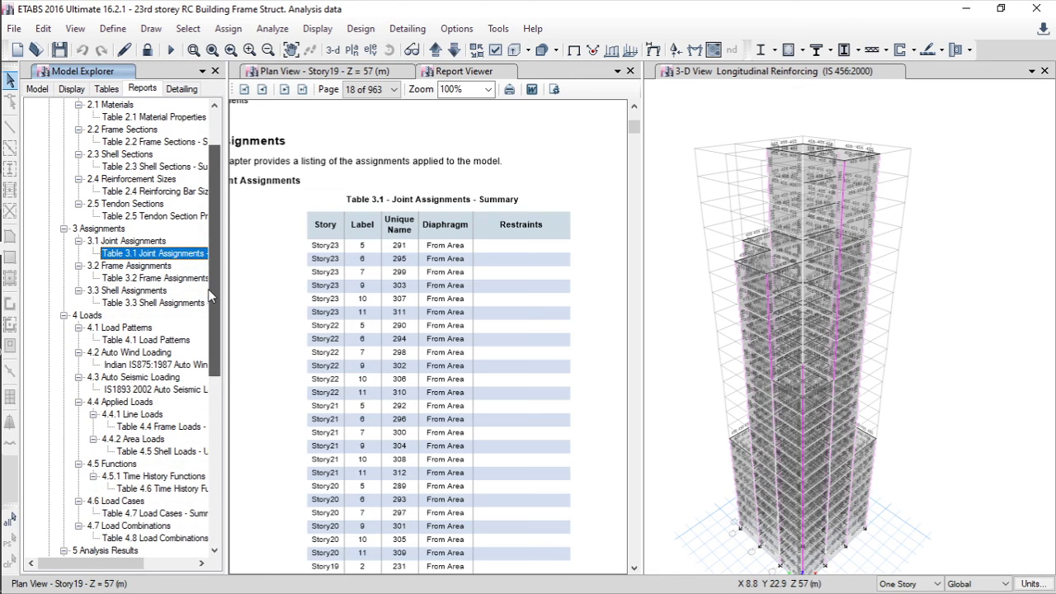
{"action": "left_click", "coordinate": [64, 228]}
{"action": "left_click", "coordinate": [134, 254]}
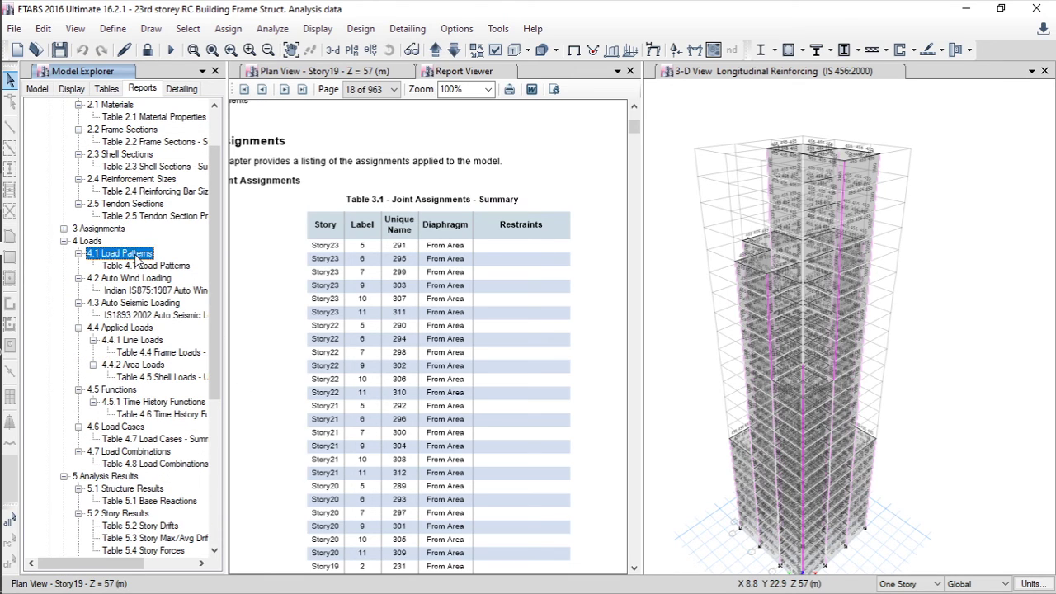
{"action": "double_click", "coordinate": [148, 258]}
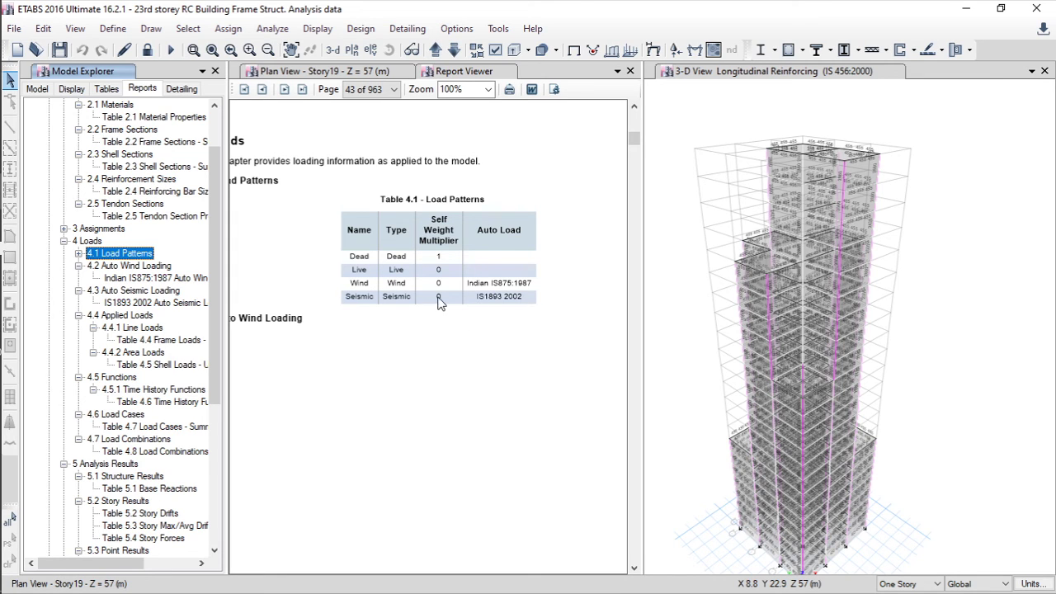
Display the IS1893 2002 Auto Seismic Load Calculation and read through its factors, coefficients and calculated base shear
{"action": "left_click_drag", "start_coordinate": [217, 255], "coordinate": [218, 271]}
{"action": "left_click", "coordinate": [152, 278]}
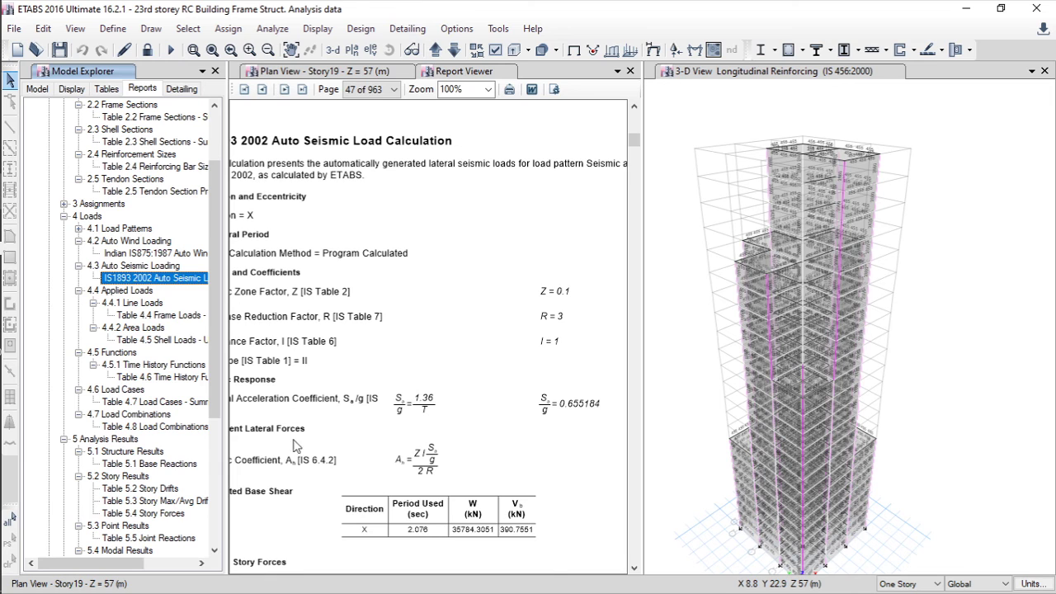
{"action": "left_click", "coordinate": [633, 568]}
{"action": "left_click", "coordinate": [633, 568]}
{"action": "left_click", "coordinate": [634, 568]}
{"action": "left_click", "coordinate": [633, 568]}
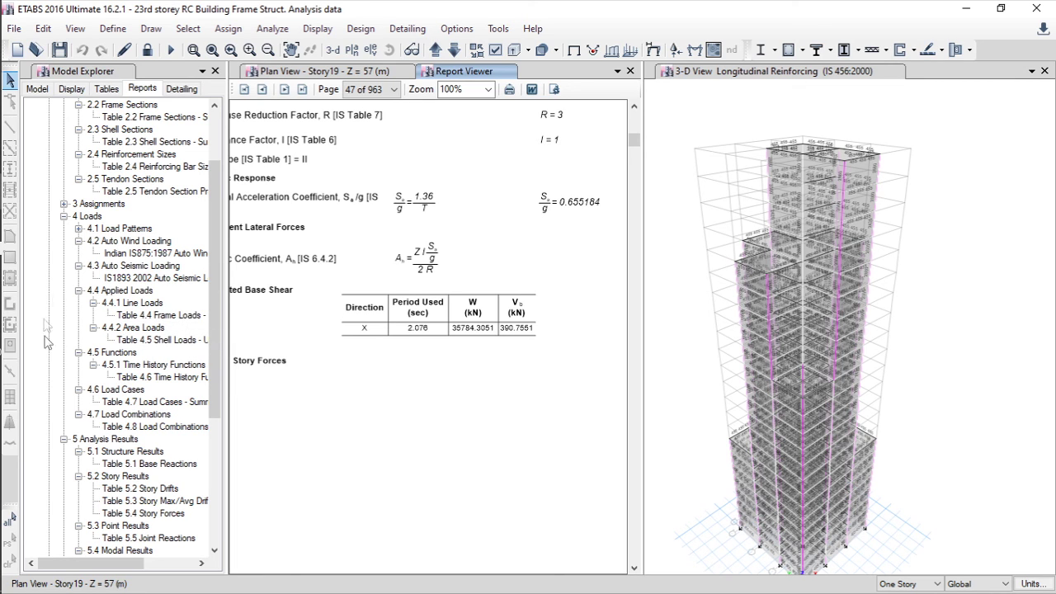
Display Table 4.6 Time History Function - From File and examine its columns from Name to Format Type
{"action": "left_click", "coordinate": [148, 378]}
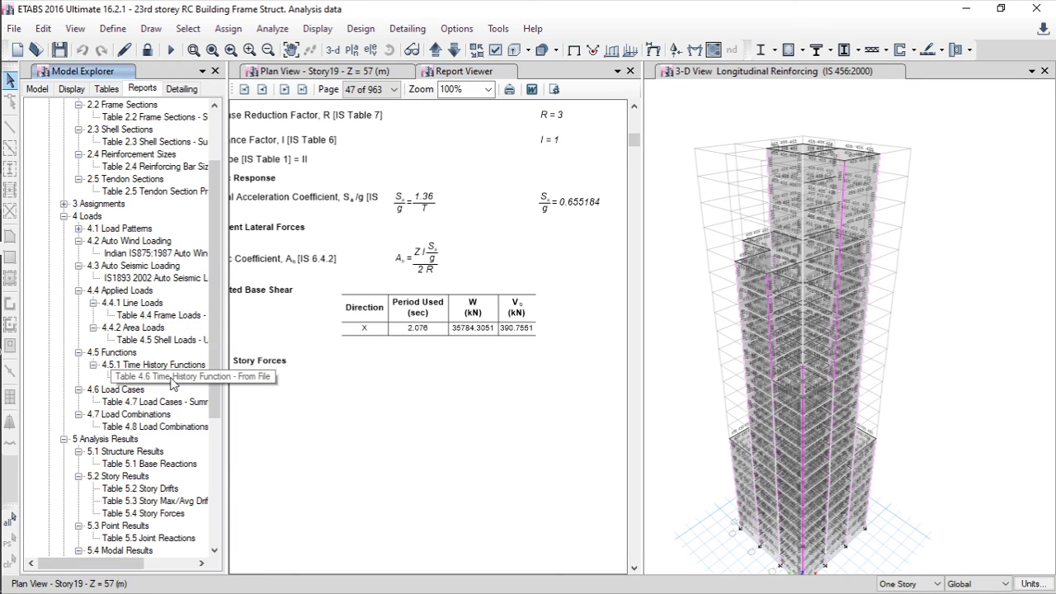
{"action": "left_click", "coordinate": [633, 568]}
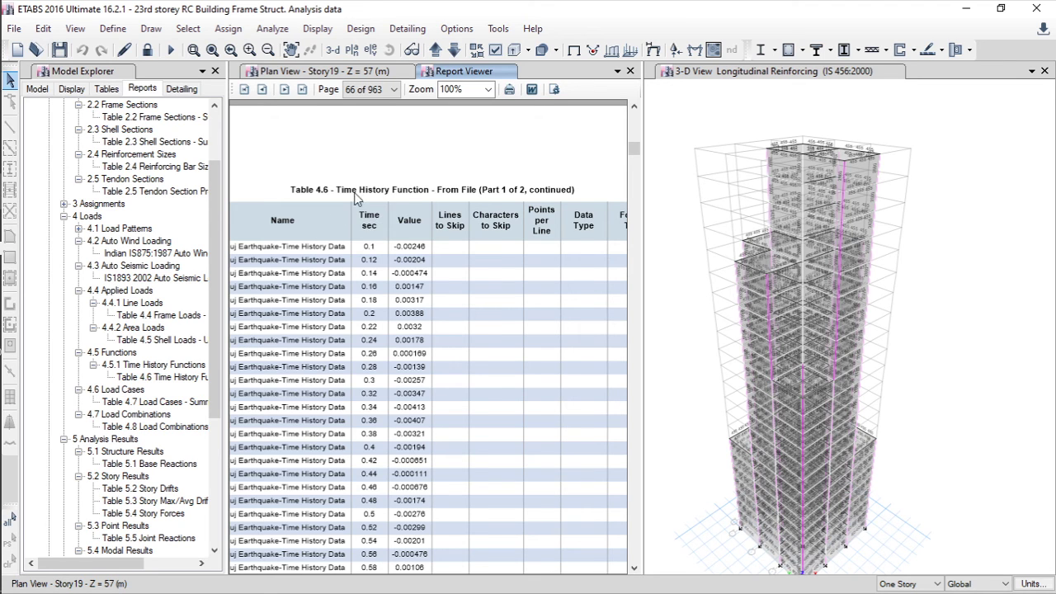
{"action": "scroll", "coordinate": [356, 198], "scroll_direction": "left", "scroll_amount": 2}
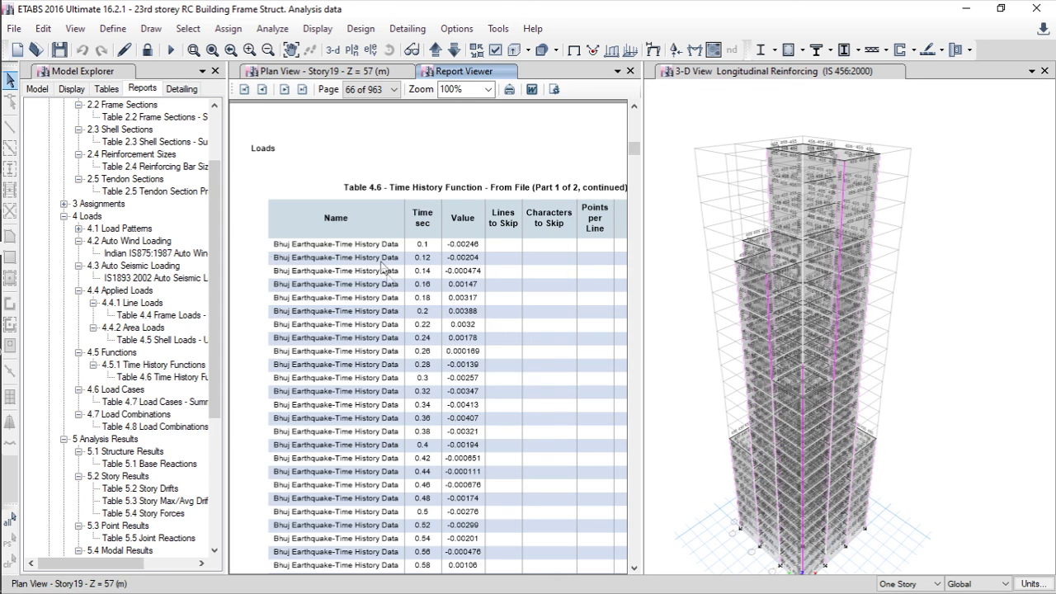
{"action": "scroll", "coordinate": [536, 143], "scroll_direction": "right", "scroll_amount": 2}
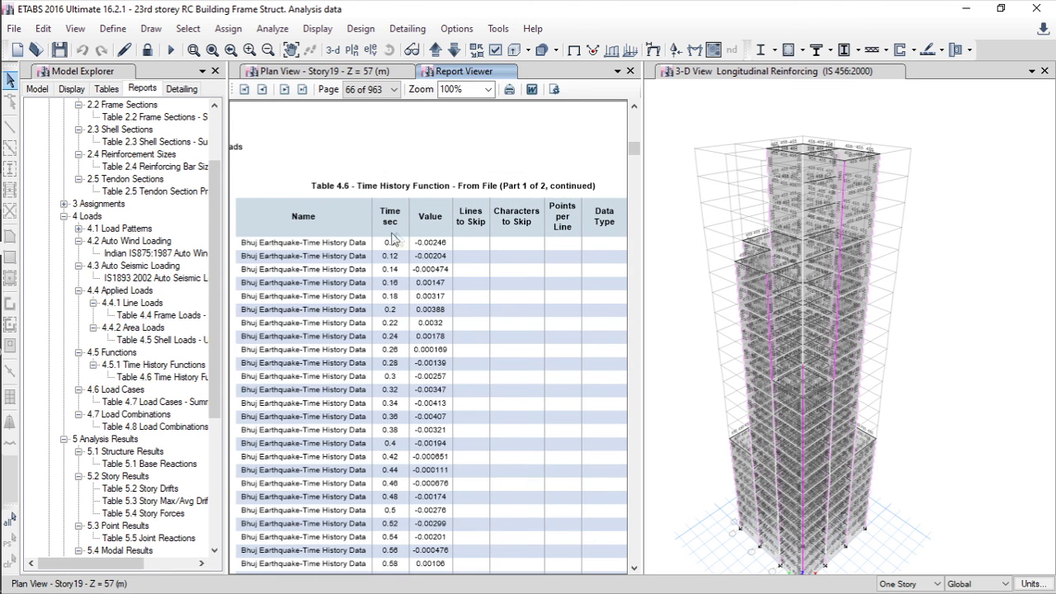
{"action": "scroll", "coordinate": [371, 272], "scroll_direction": "right", "scroll_amount": 5}
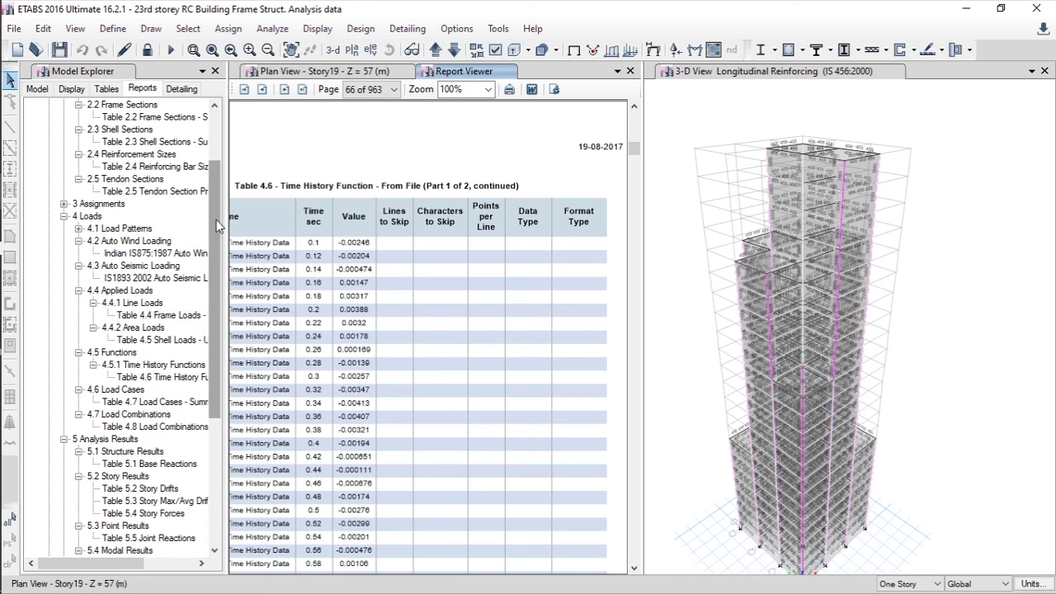
Display Table 4.7 Load Cases and read through Table 4.8 Load Combinations to its end on page 480
{"action": "left_click_drag", "start_coordinate": [218, 226], "coordinate": [219, 238]}
{"action": "left_click", "coordinate": [165, 376]}
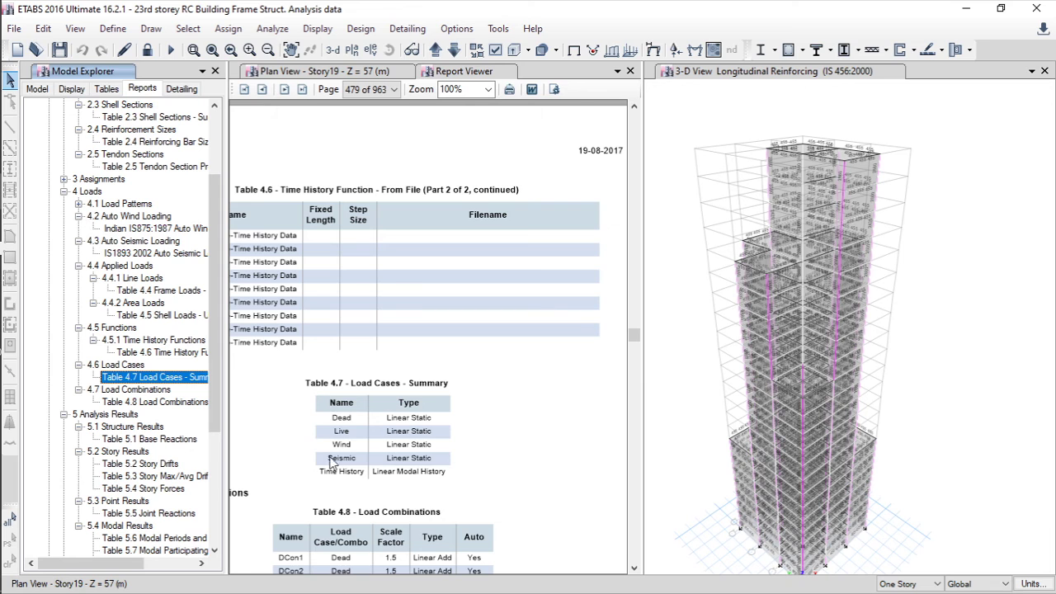
{"action": "left_click_drag", "start_coordinate": [635, 568], "coordinate": [634, 568]}
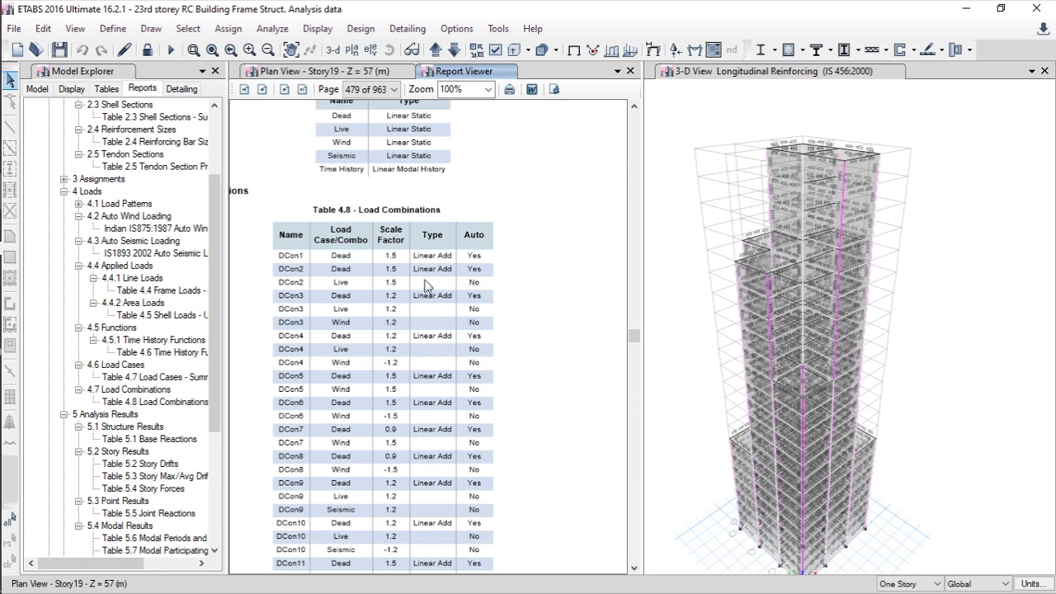
{"action": "left_click_drag", "start_coordinate": [634, 568], "coordinate": [634, 568]}
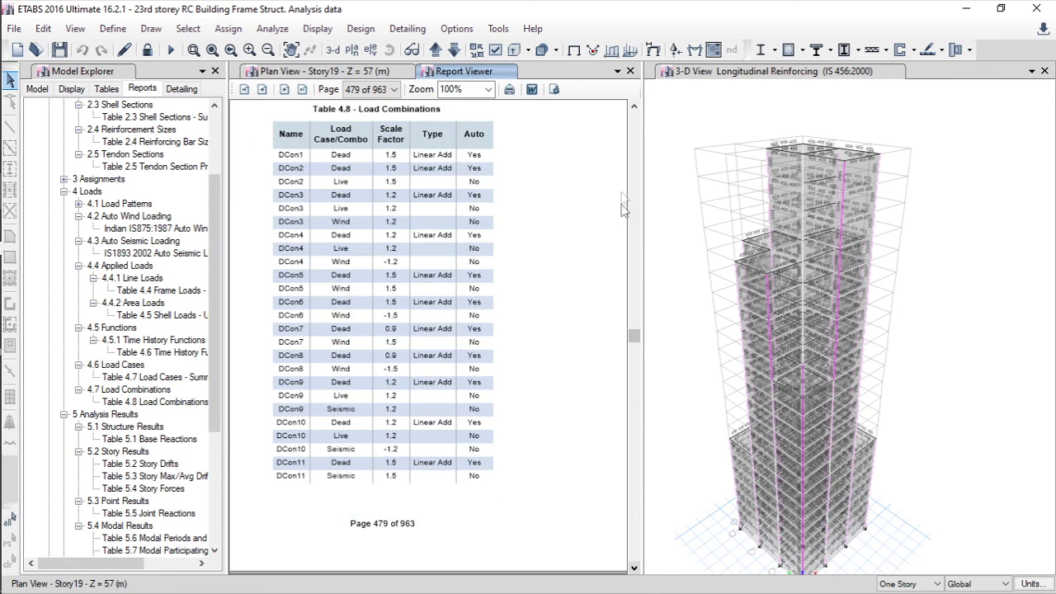
{"action": "left_click_drag", "start_coordinate": [635, 108], "coordinate": [635, 108]}
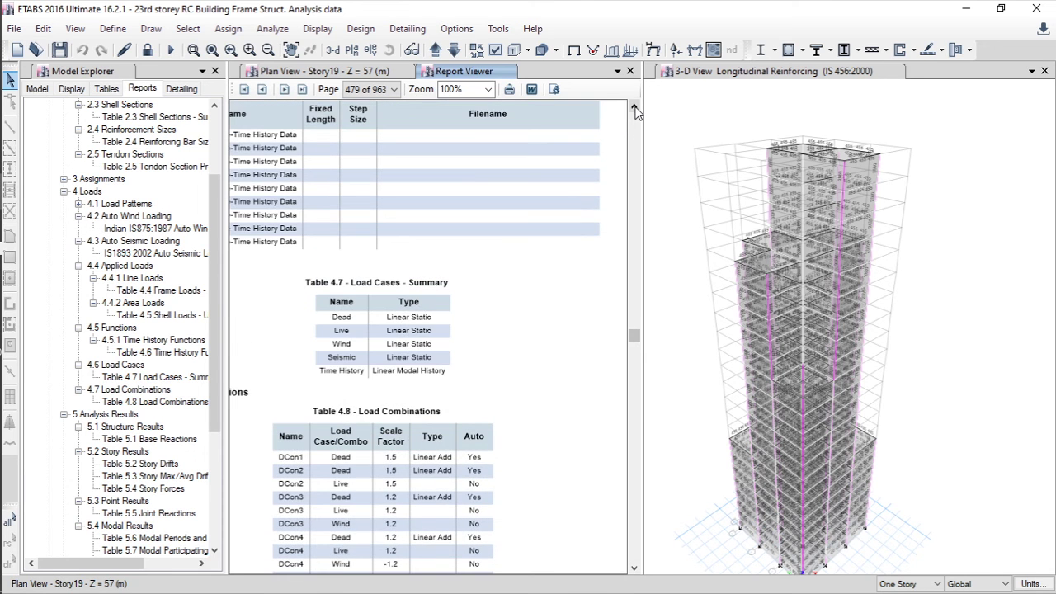
{"action": "left_click_drag", "start_coordinate": [634, 570], "coordinate": [633, 573]}
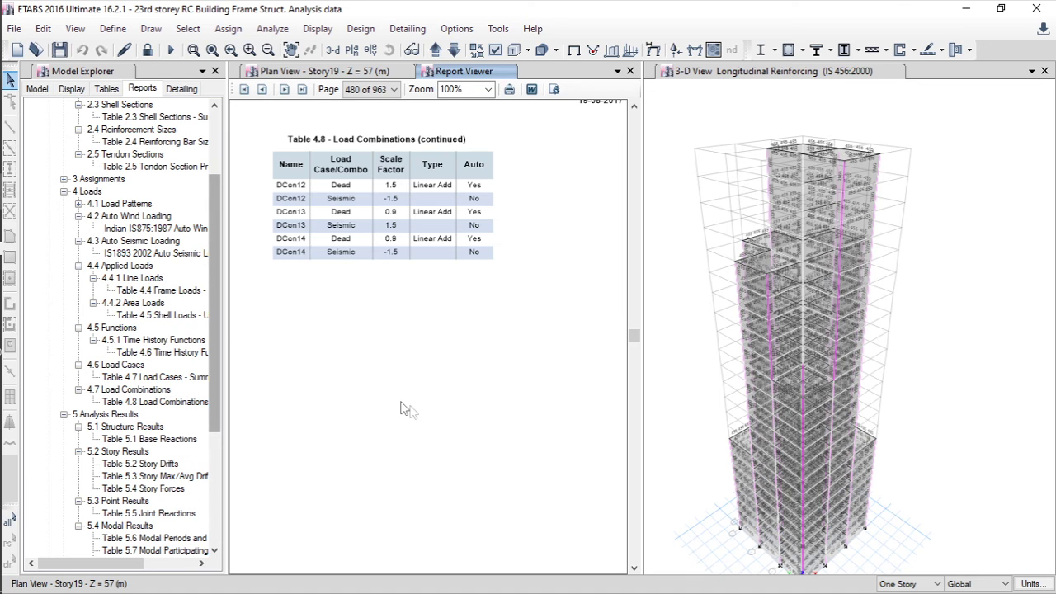
Display the Analysis Results chapter and examine Table 5.1 Base Reactions and Table 5.2 Story Drifts
{"action": "left_click", "coordinate": [634, 568]}
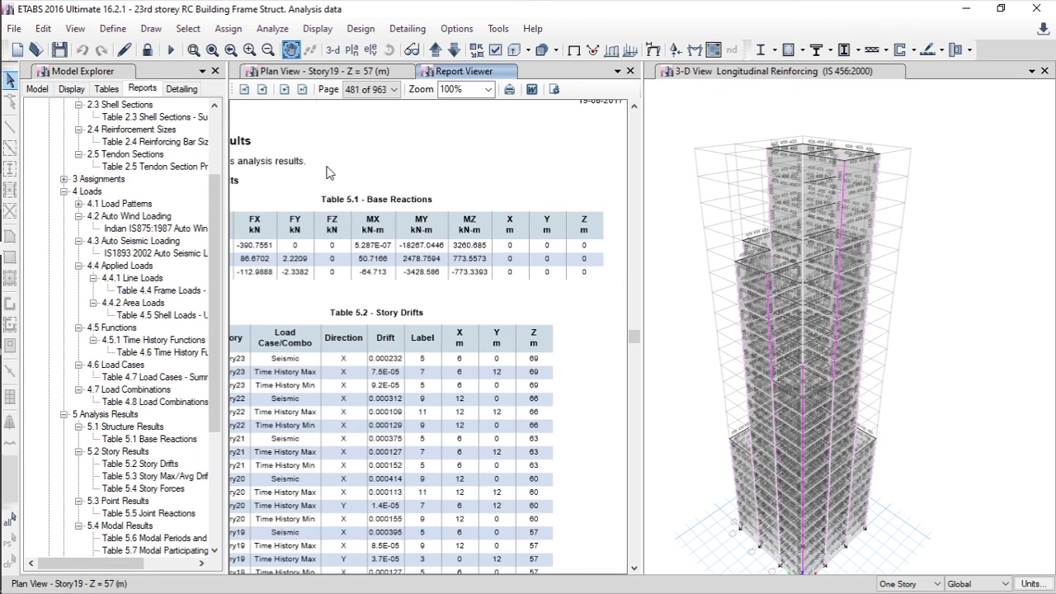
{"action": "left_click_drag", "start_coordinate": [271, 179], "coordinate": [436, 165]}
{"action": "left_click_drag", "start_coordinate": [349, 168], "coordinate": [345, 168]}
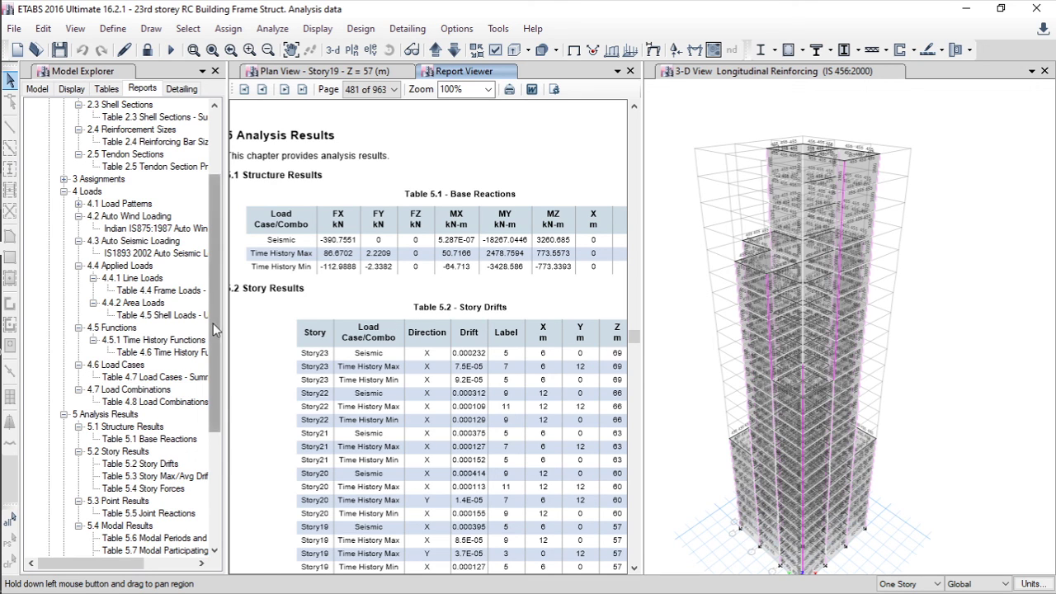
{"action": "left_click_drag", "start_coordinate": [216, 355], "coordinate": [216, 380]}
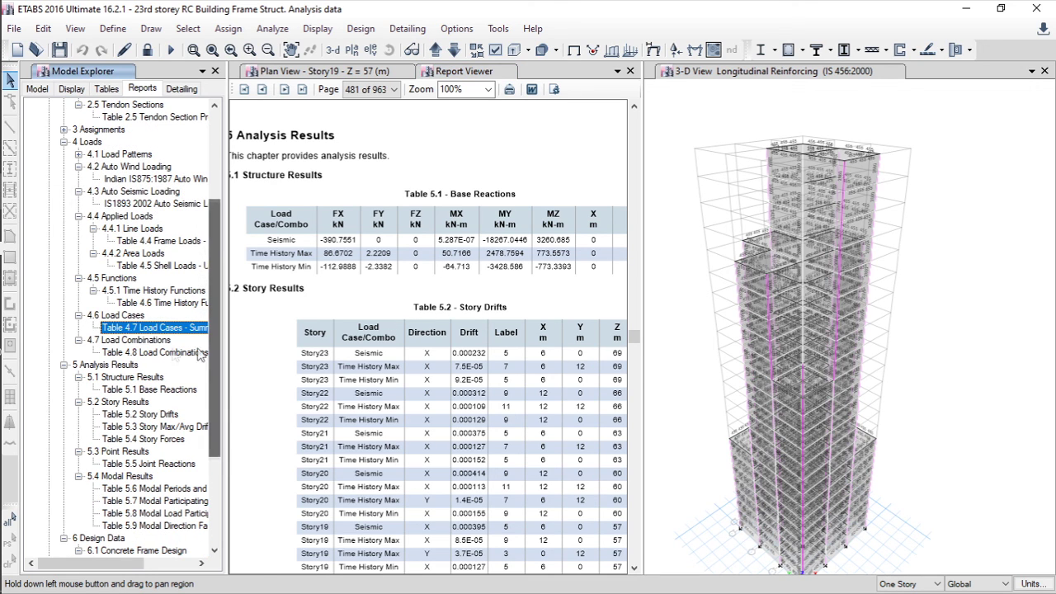
{"action": "left_click", "coordinate": [173, 391]}
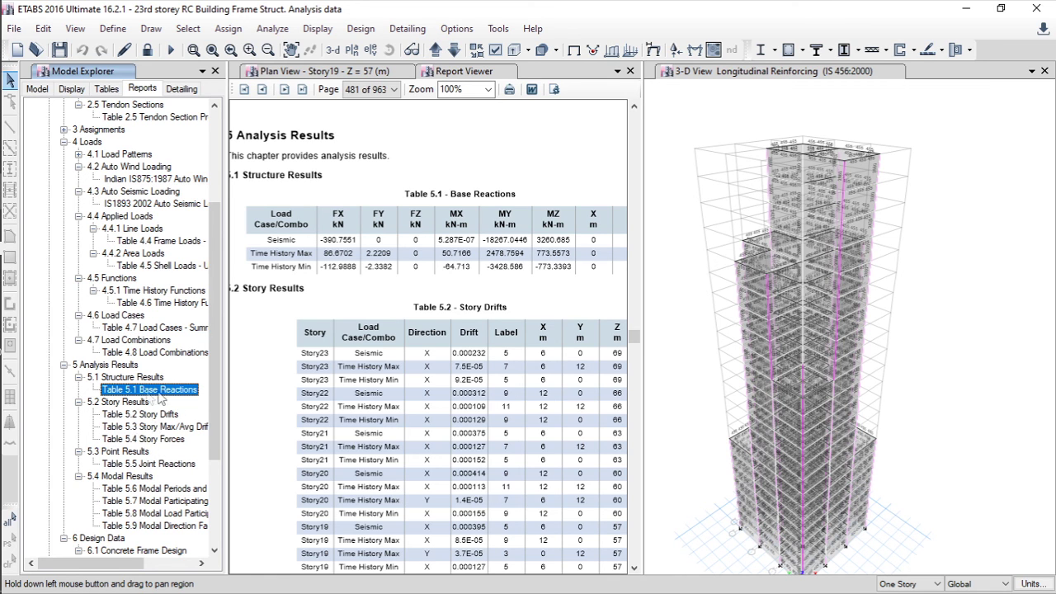
Collapse the Analysis Results chapter in the report contents and display Table 6.2 Concrete Column Overwrites
{"action": "left_click_drag", "start_coordinate": [215, 330], "coordinate": [215, 357]}
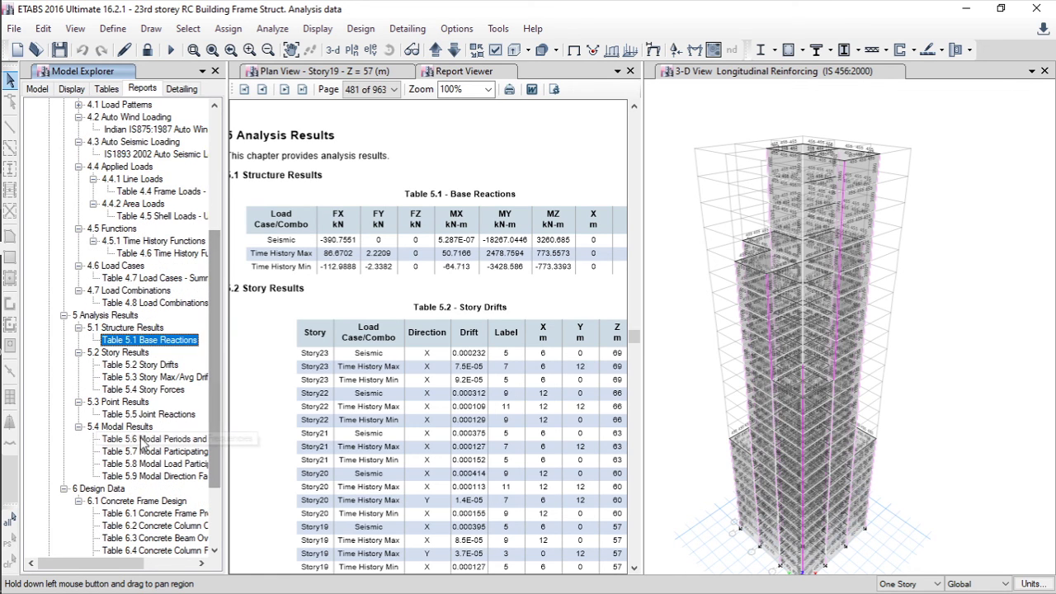
{"action": "left_click", "coordinate": [63, 315]}
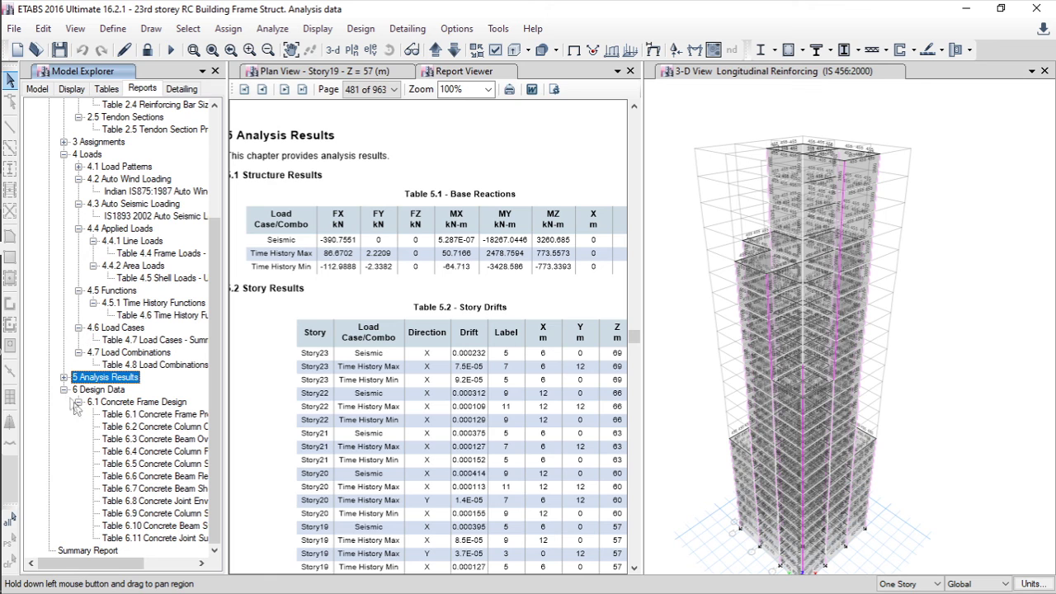
{"action": "left_click", "coordinate": [169, 425]}
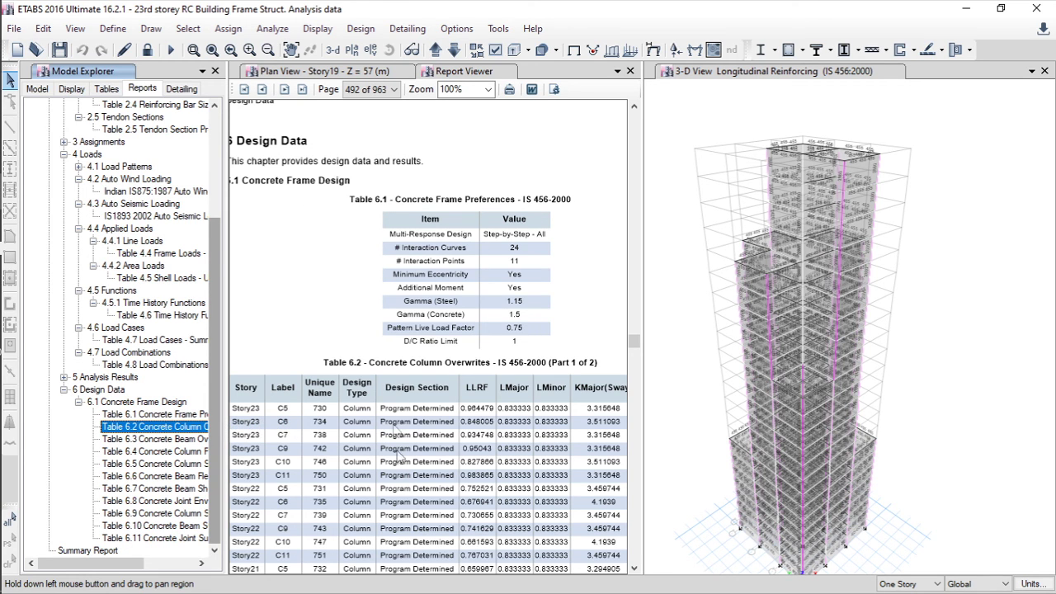
{"action": "scroll", "coordinate": [307, 466], "scroll_direction": "down", "scroll_amount": 3}
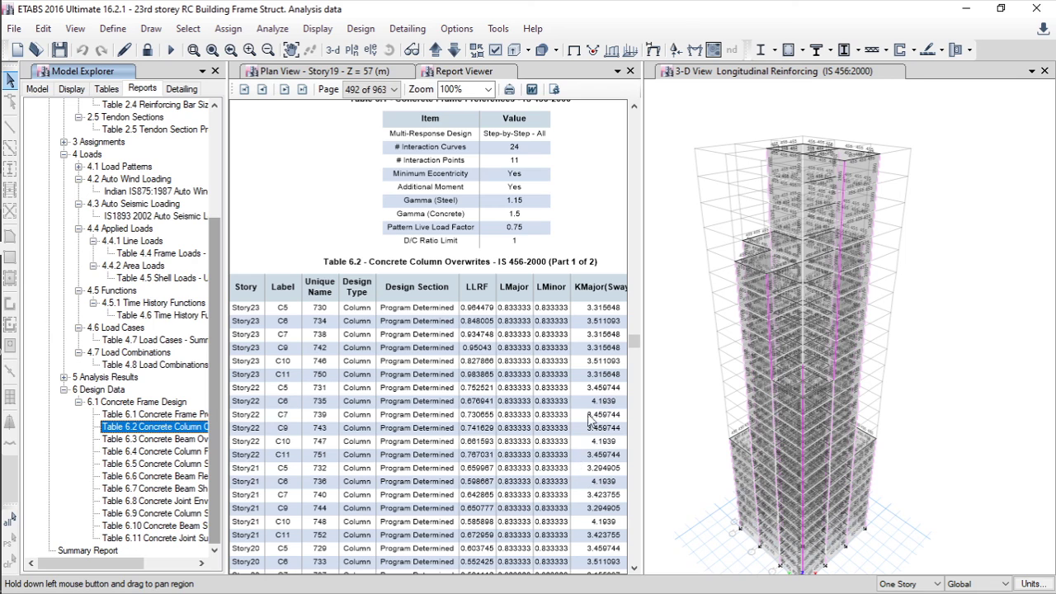
Generate the Summary Report and view its load patterns, Table 3.3 Story Forces and Table 3.5 Modal Periods and Frequencies
{"action": "left_click", "coordinate": [95, 551]}
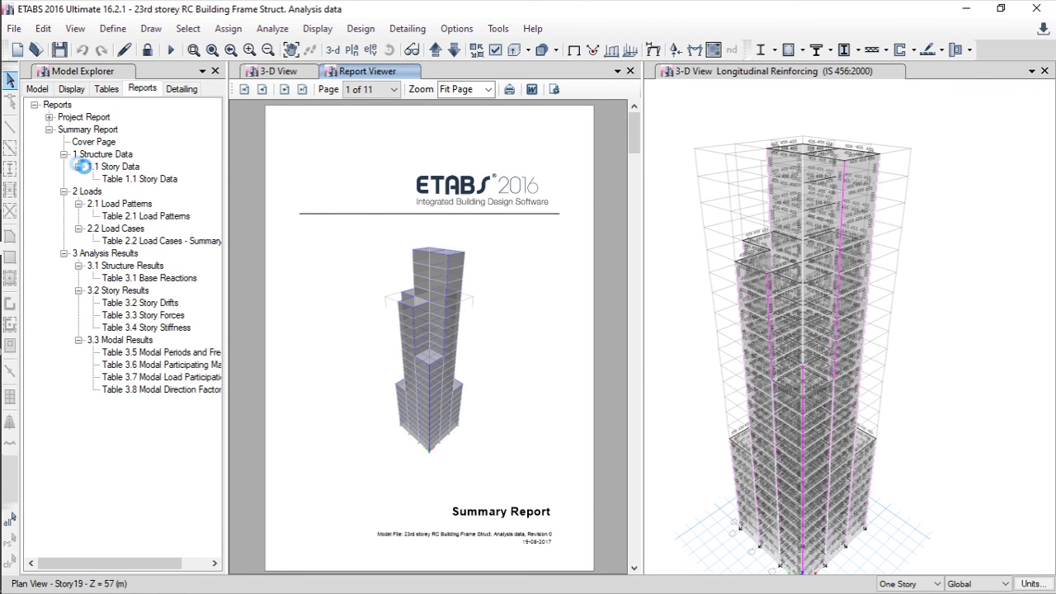
{"action": "double_click", "coordinate": [122, 205]}
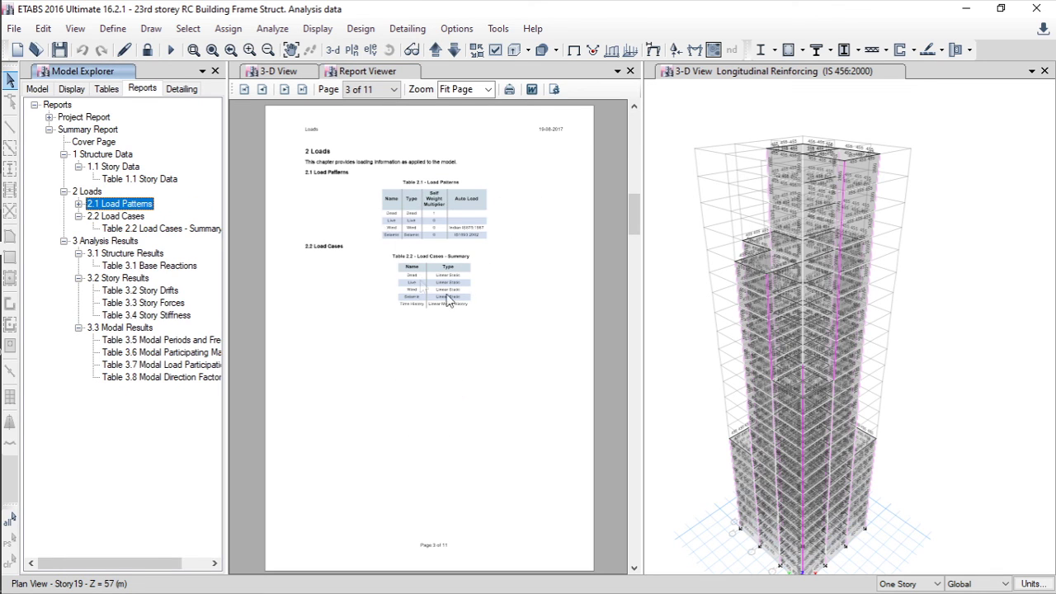
{"action": "left_click", "coordinate": [168, 303]}
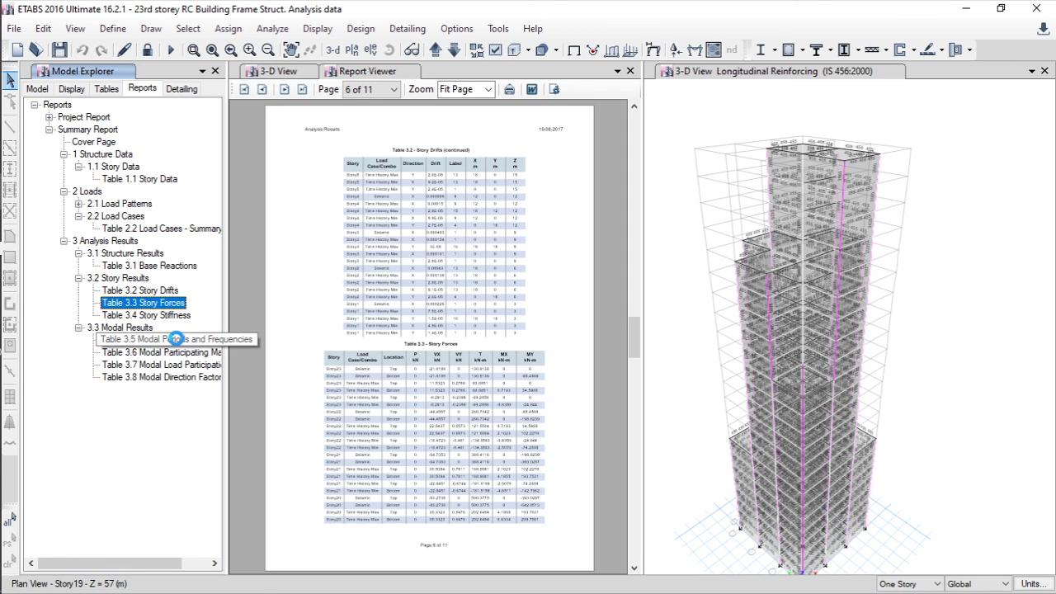
{"action": "left_click", "coordinate": [169, 339]}
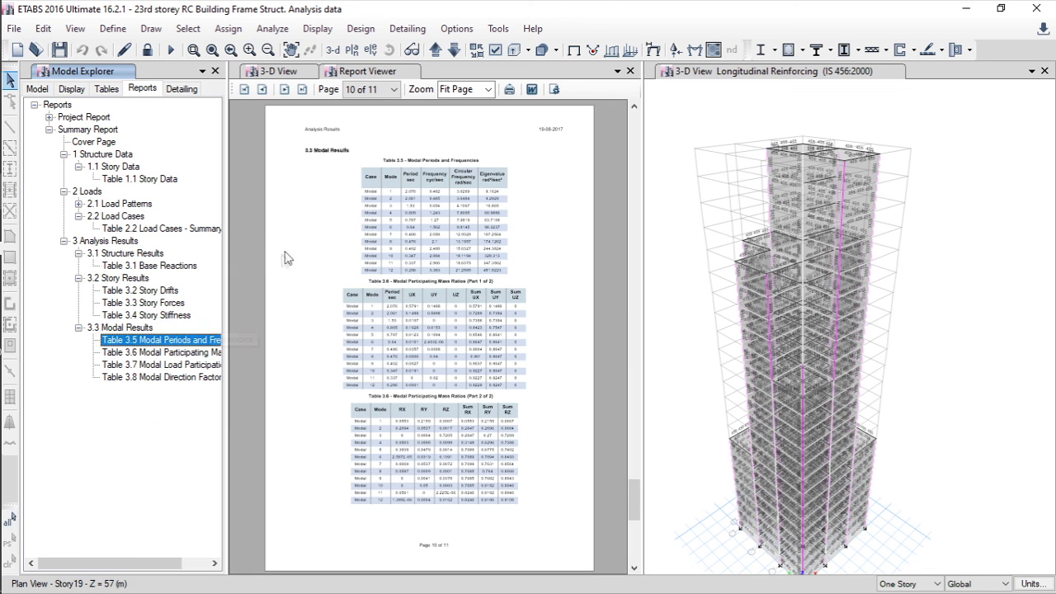
Minimize ETABS and switch to the Design and Analysis presentation in PowerPoint
{"action": "left_click", "coordinate": [369, 71]}
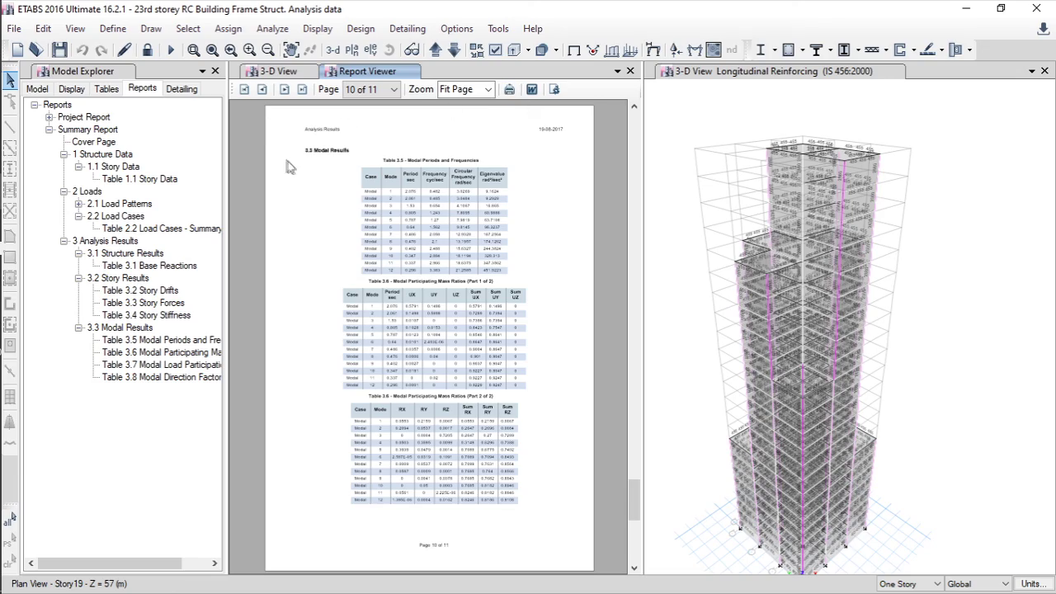
{"action": "left_click", "coordinate": [966, 7]}
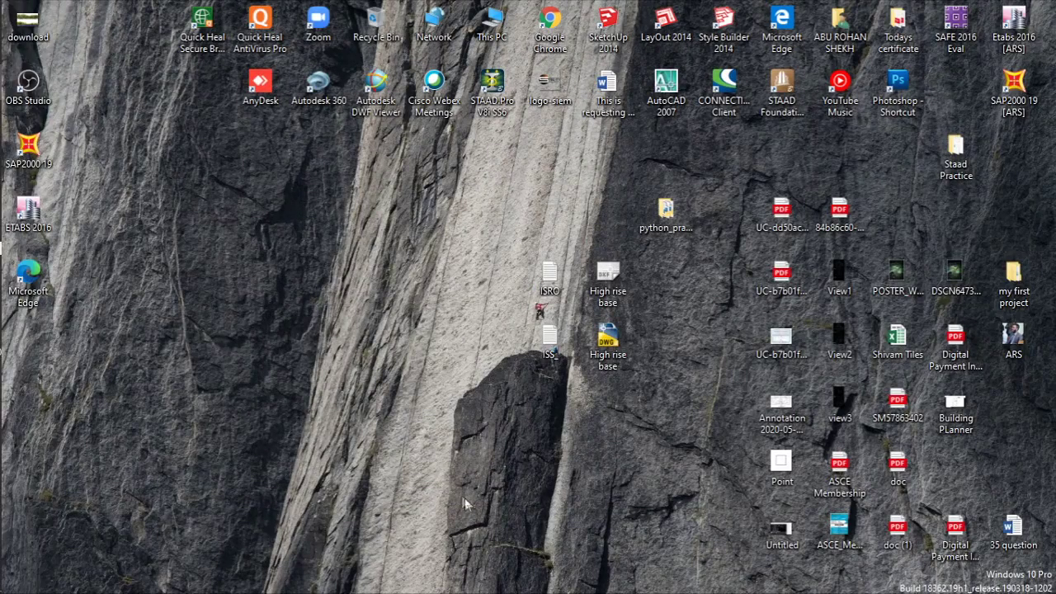
{"action": "key", "text": "alt+Tab"}
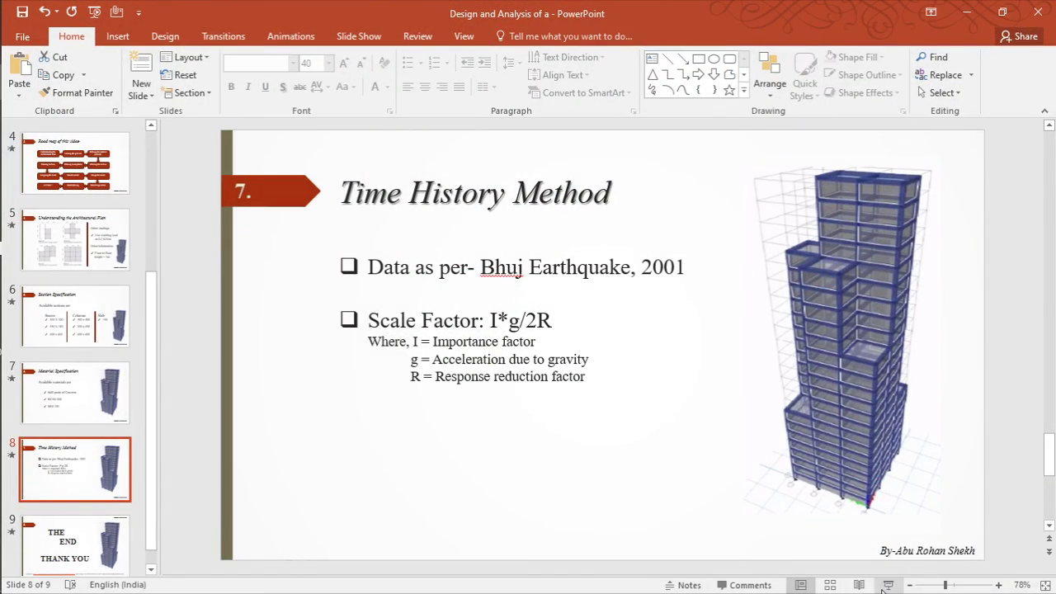